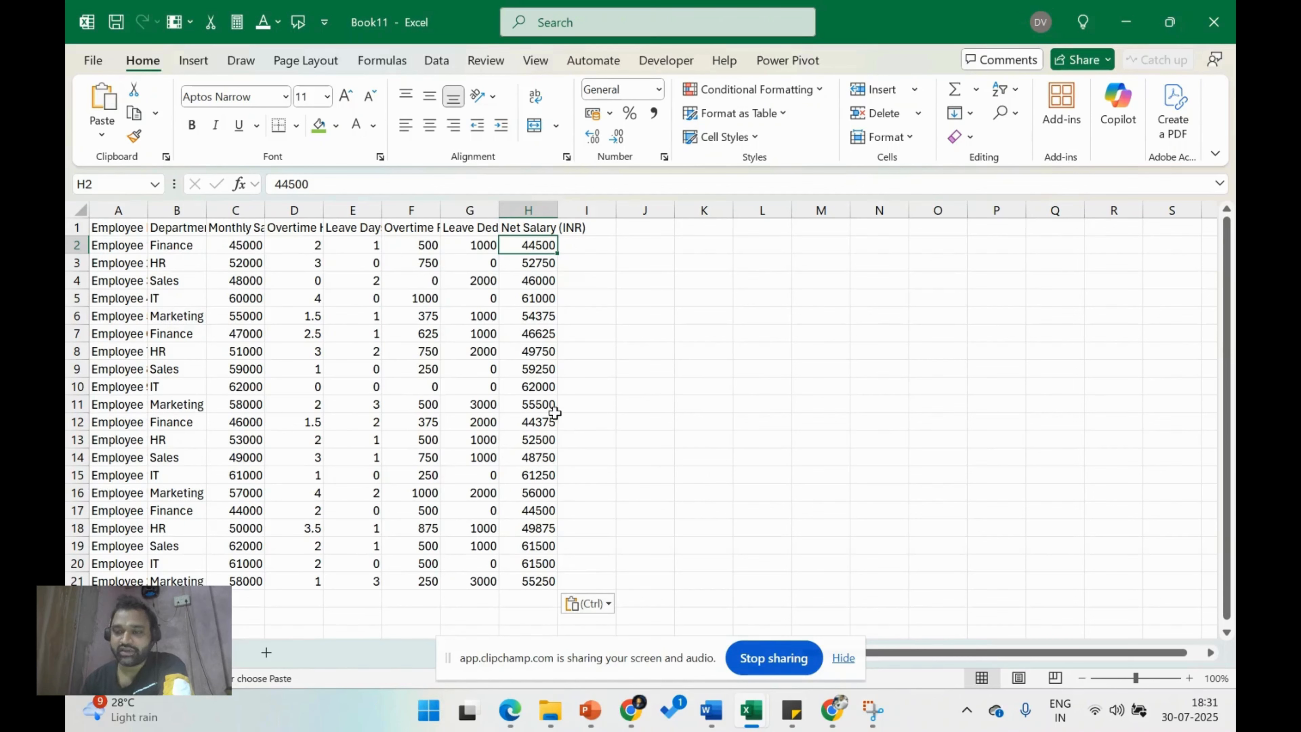
Examine the column headings from Employee Name through Leave Days in row 1.
click(426, 406)
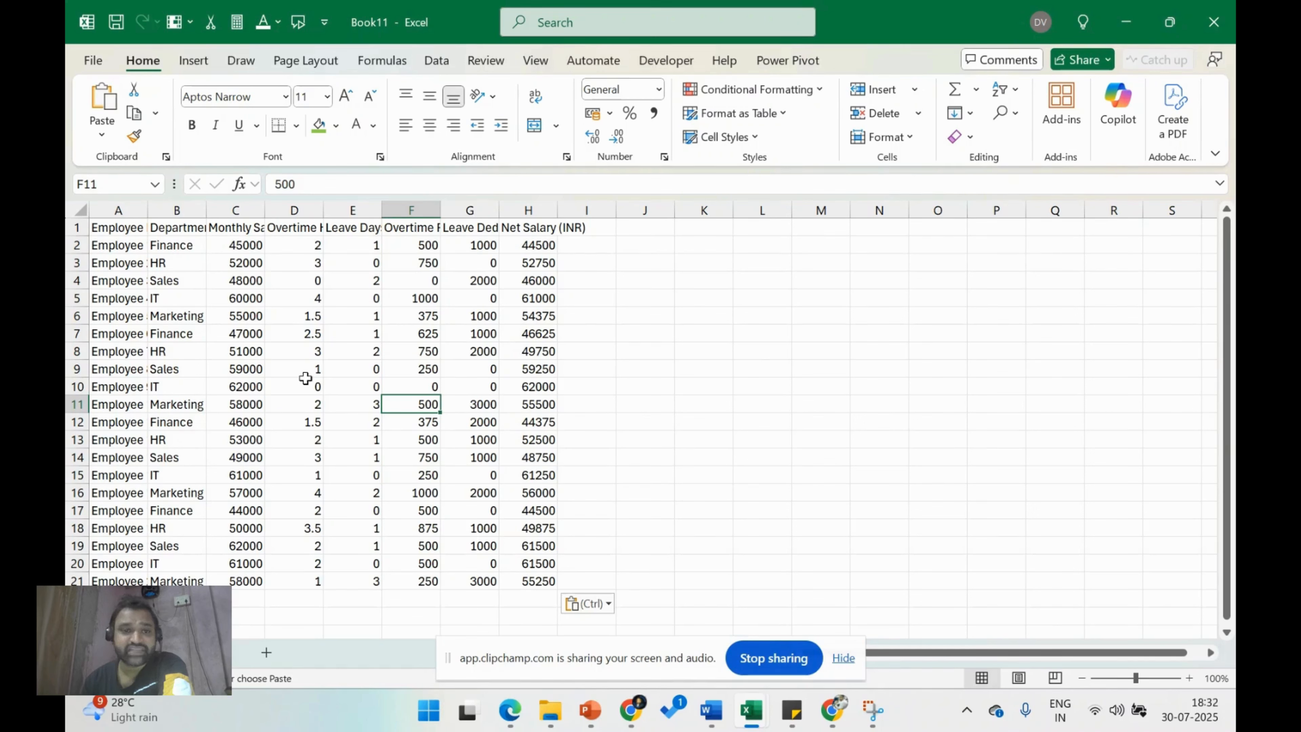
click(124, 227)
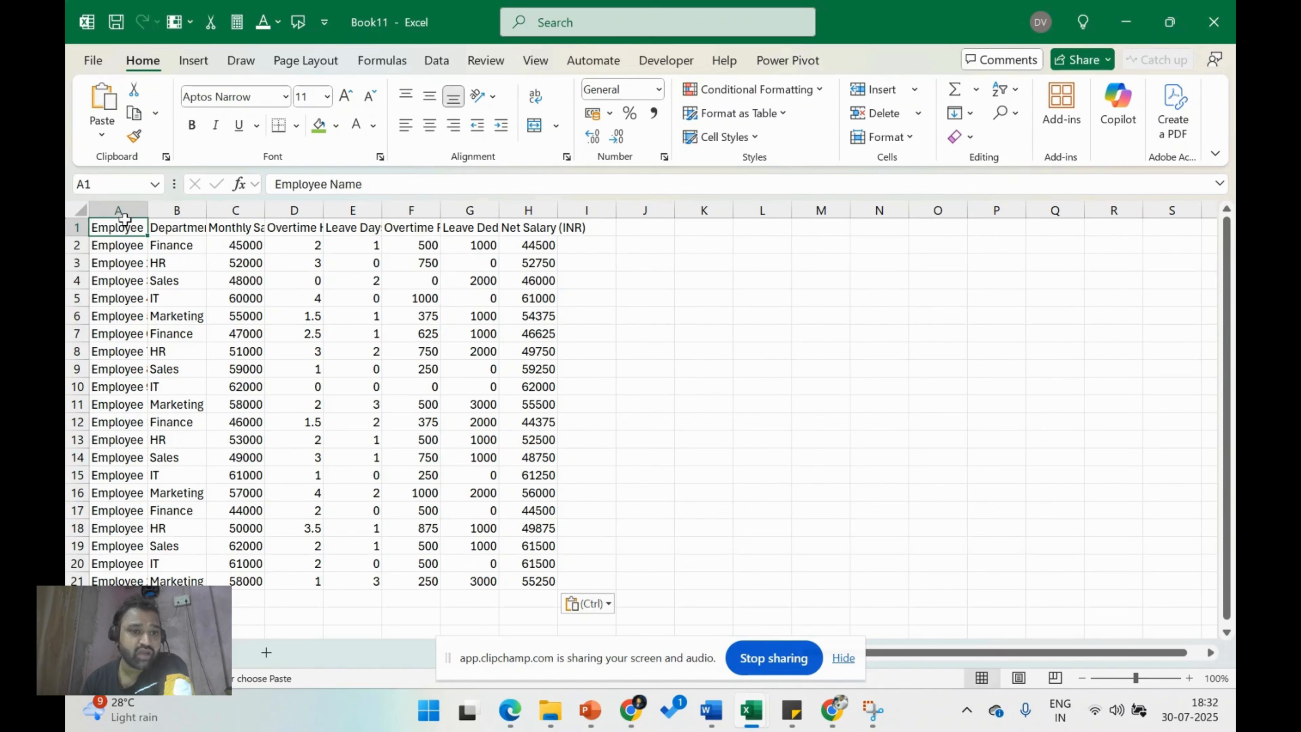
click(177, 225)
click(256, 227)
click(290, 226)
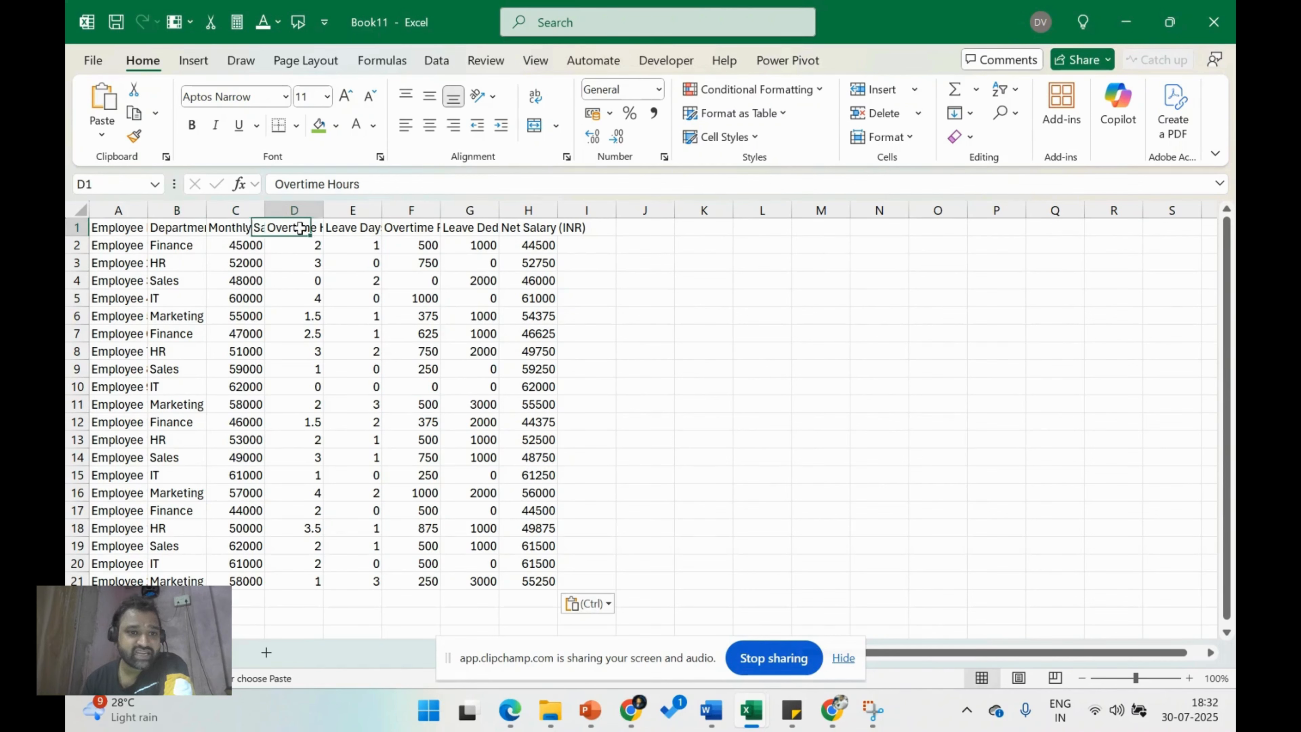
click(343, 226)
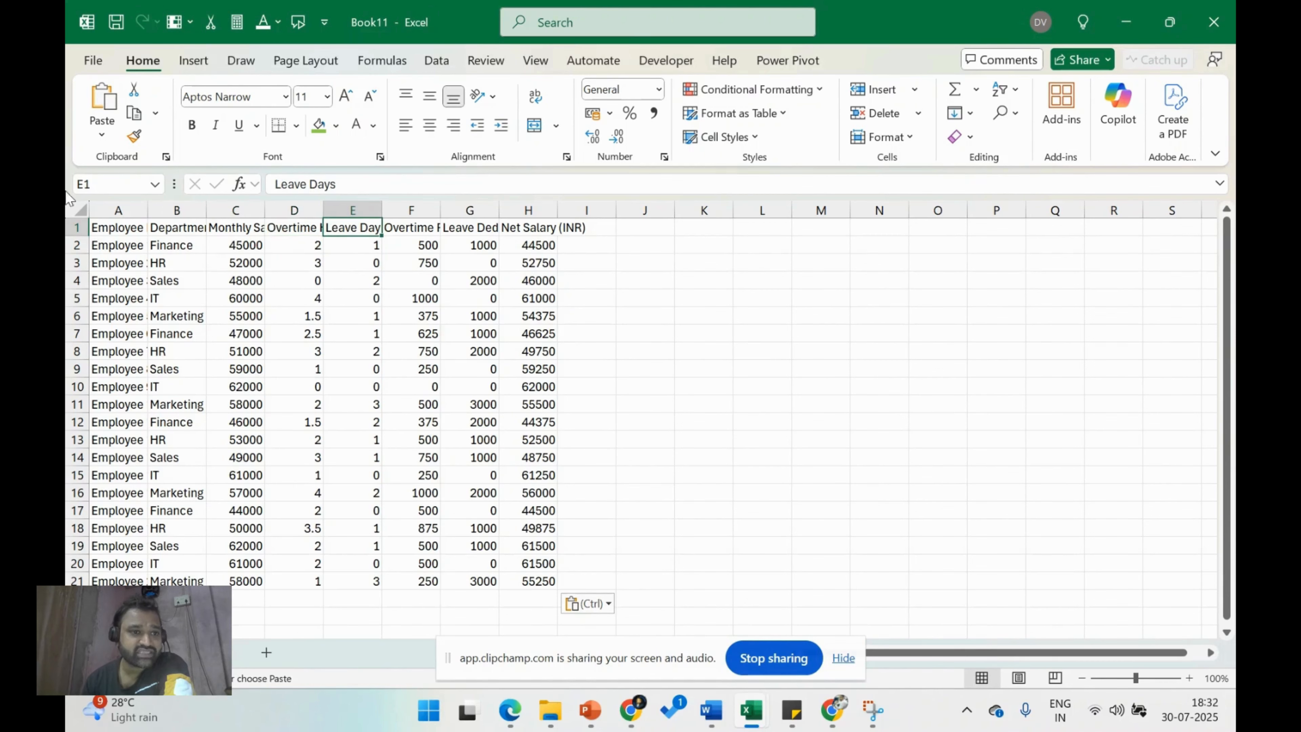
Autofit the width of all columns in the sheet so the full headings fit.
click(80, 208)
click(138, 209)
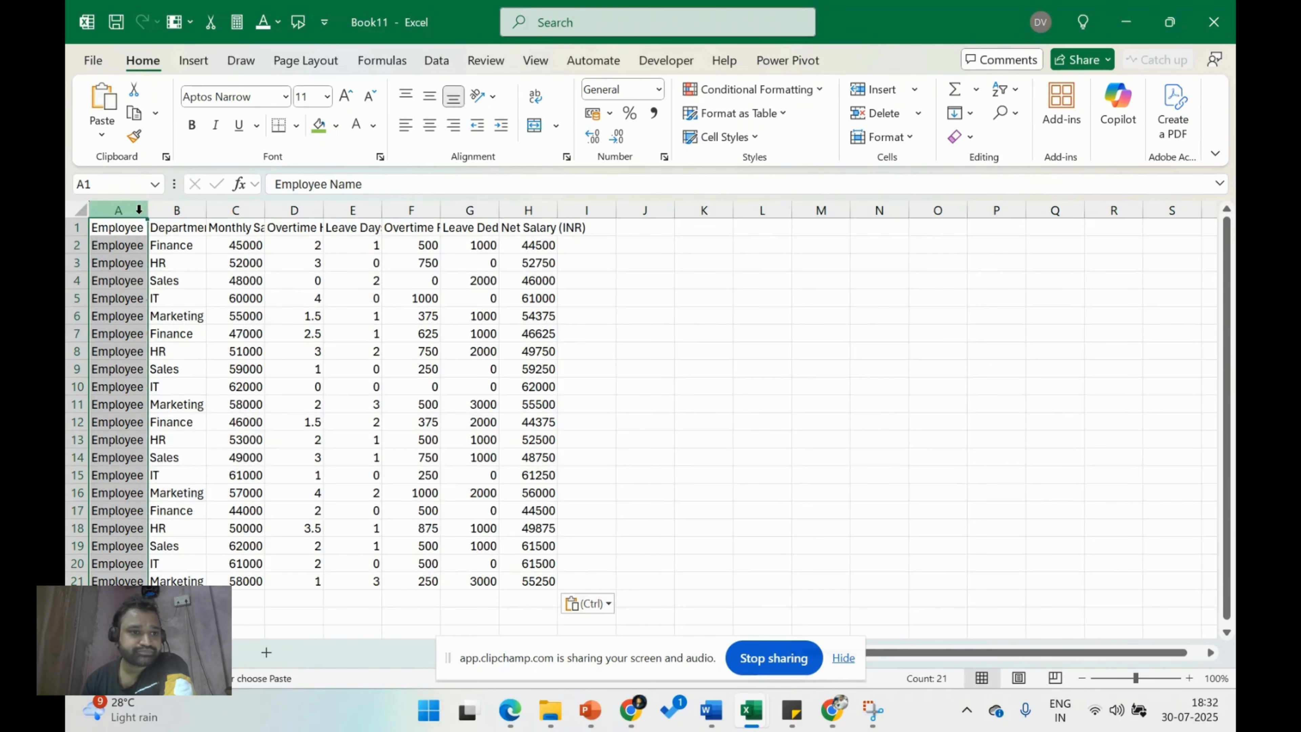
click(80, 209)
double_click(148, 210)
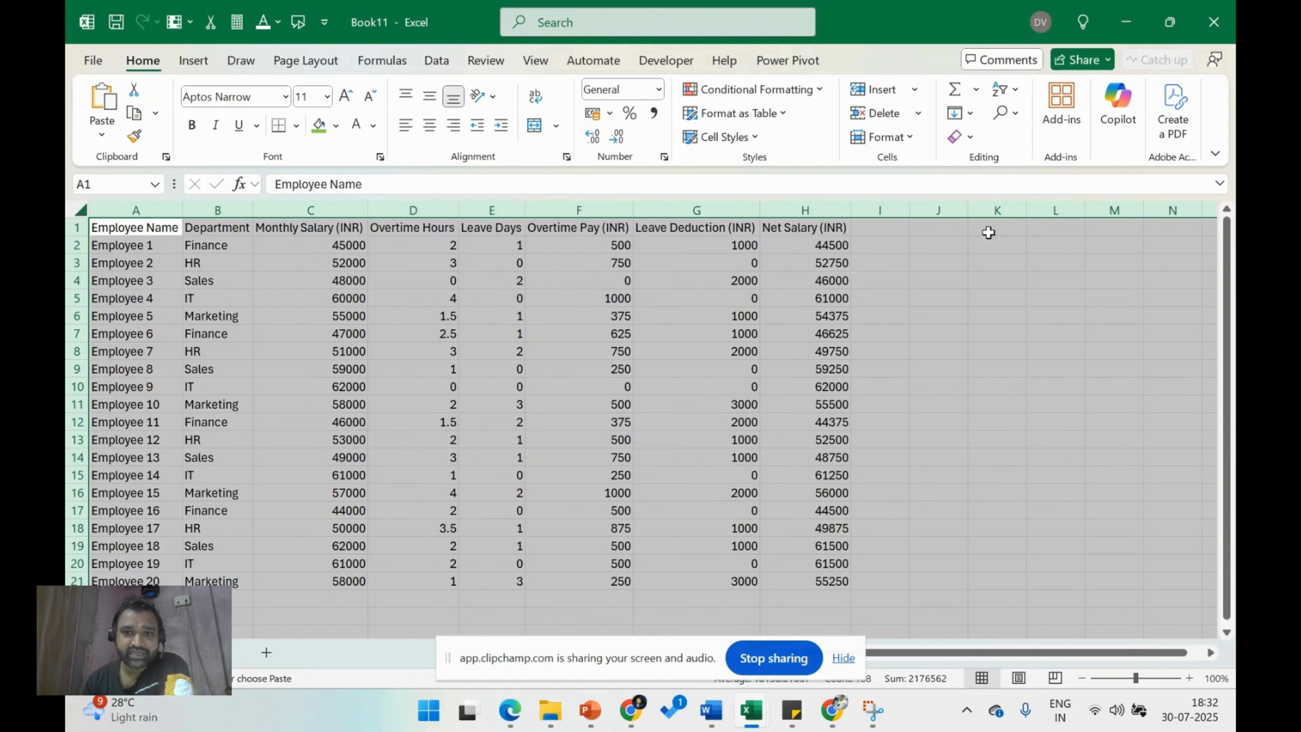
Clear the existing Net Salary (INR) values in H2:H21, keeping the heading.
click(835, 245)
click(817, 343)
click(819, 422)
click(817, 492)
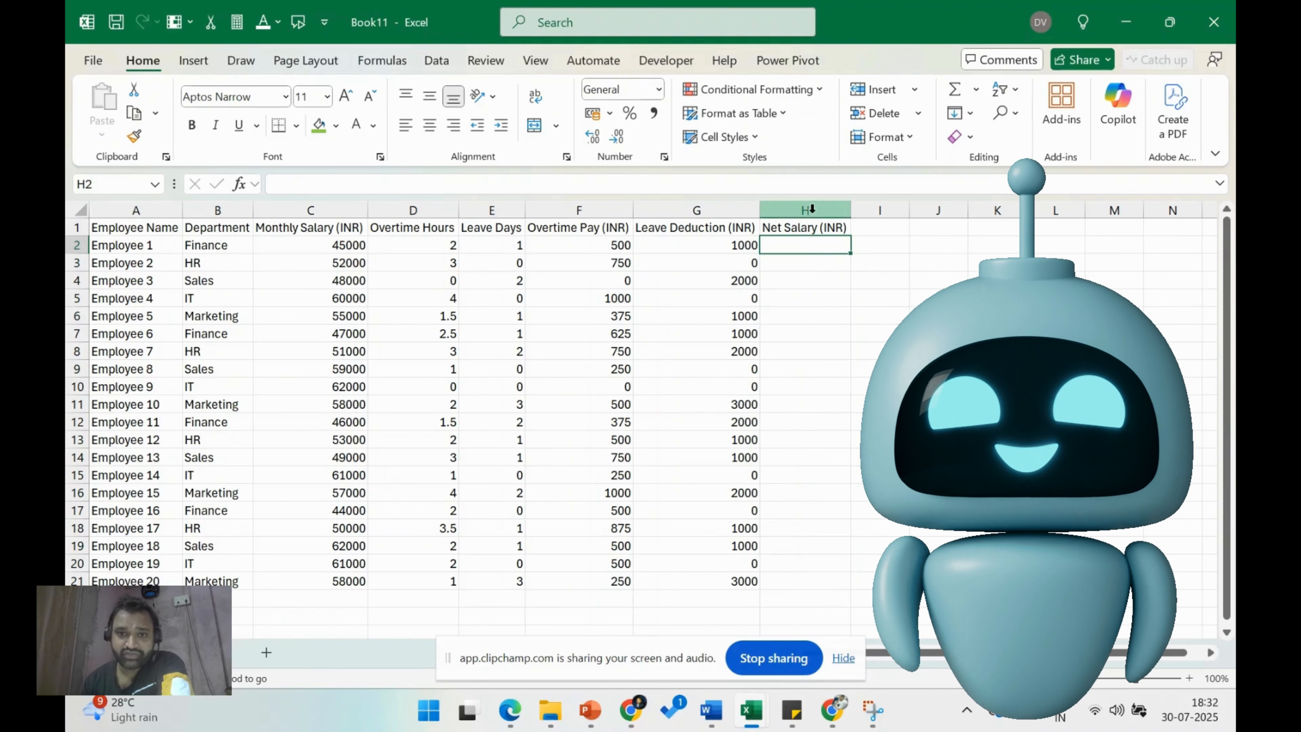
Copy the employee salary table A1:H21, switch to ChatGPT in Chrome and paste it into the prompt.
click(802, 228)
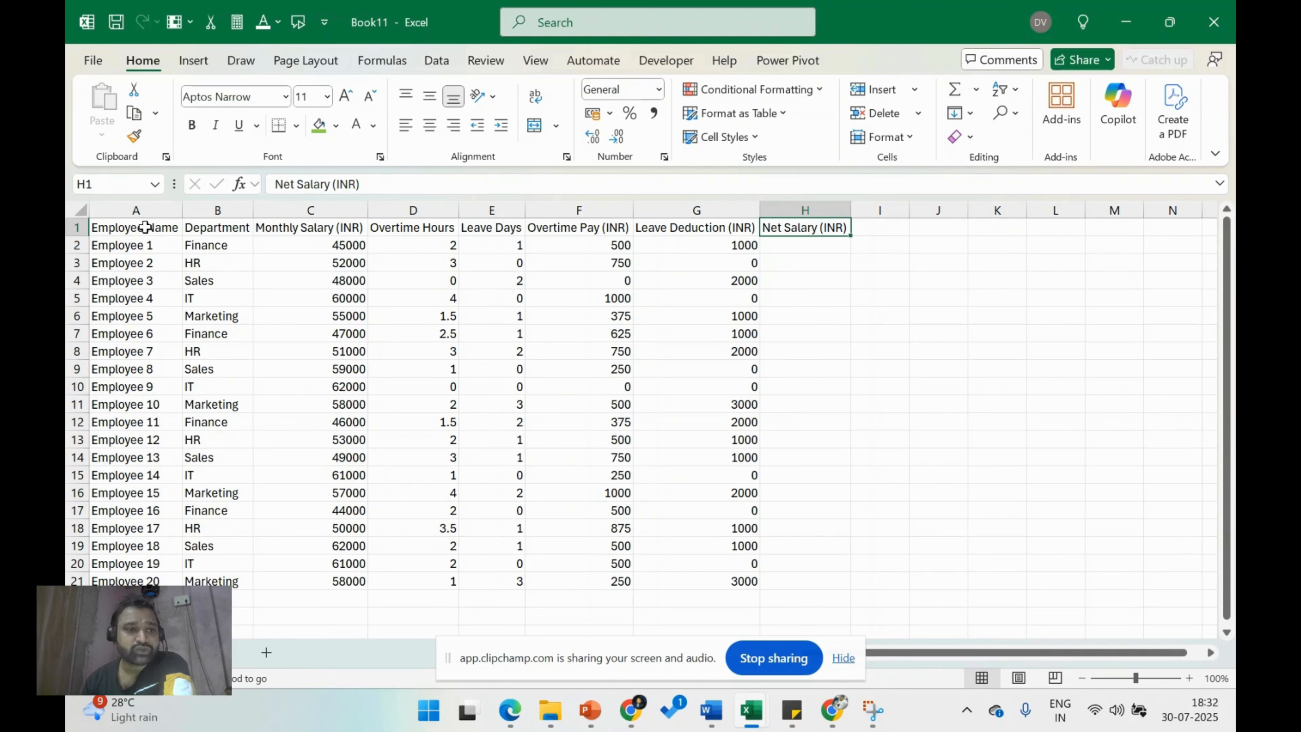
click(146, 227)
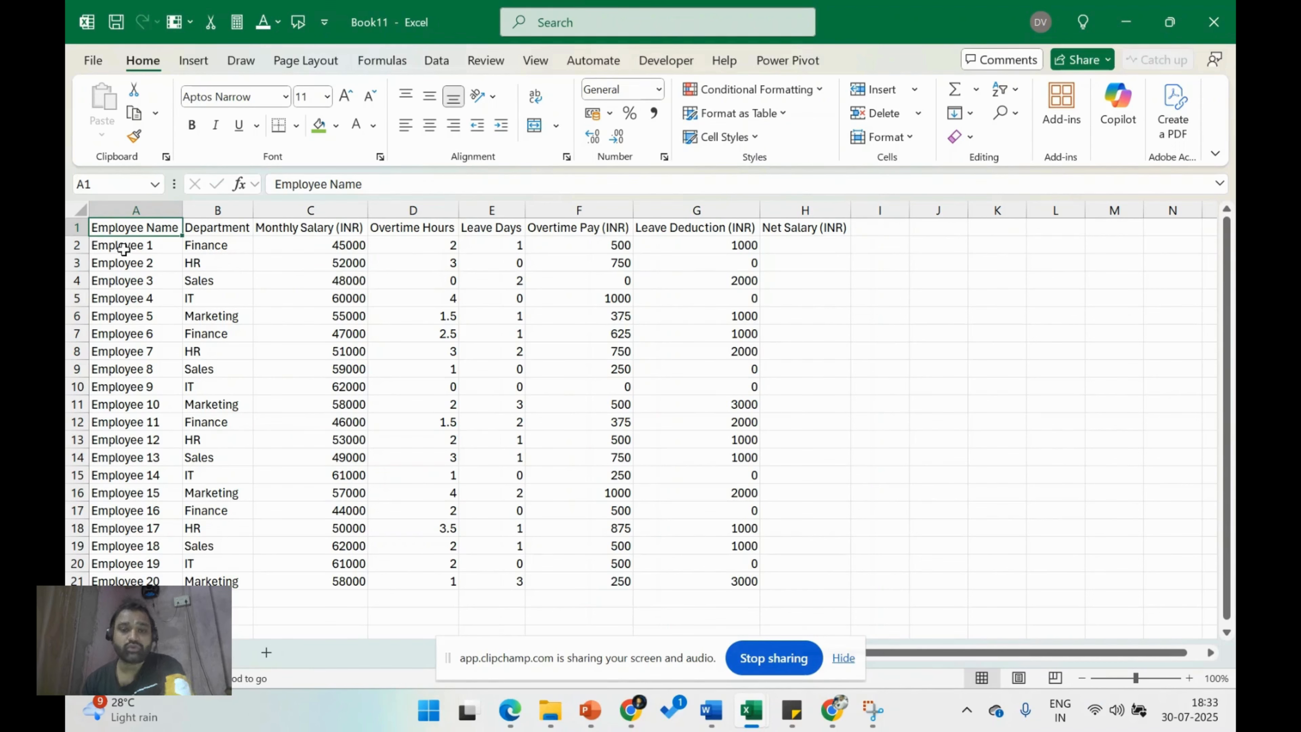
shift+click(792, 580)
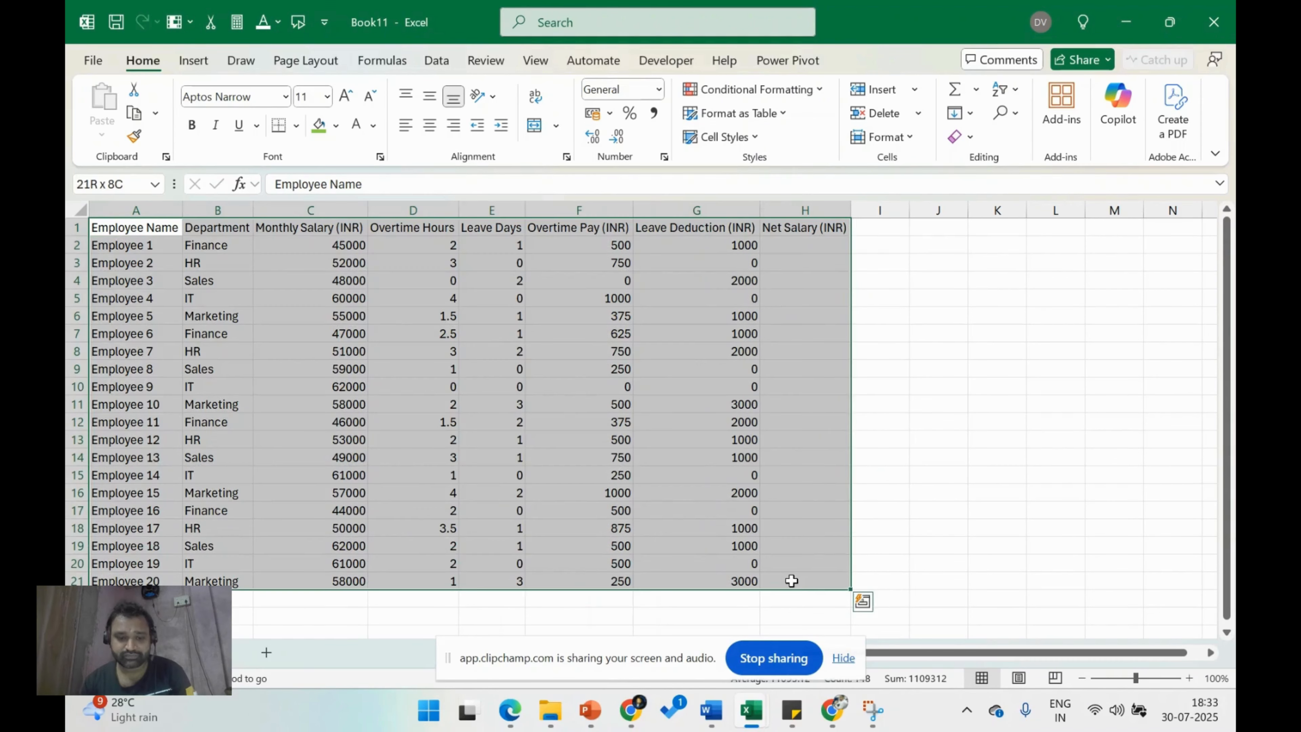
key(ctrl+c)
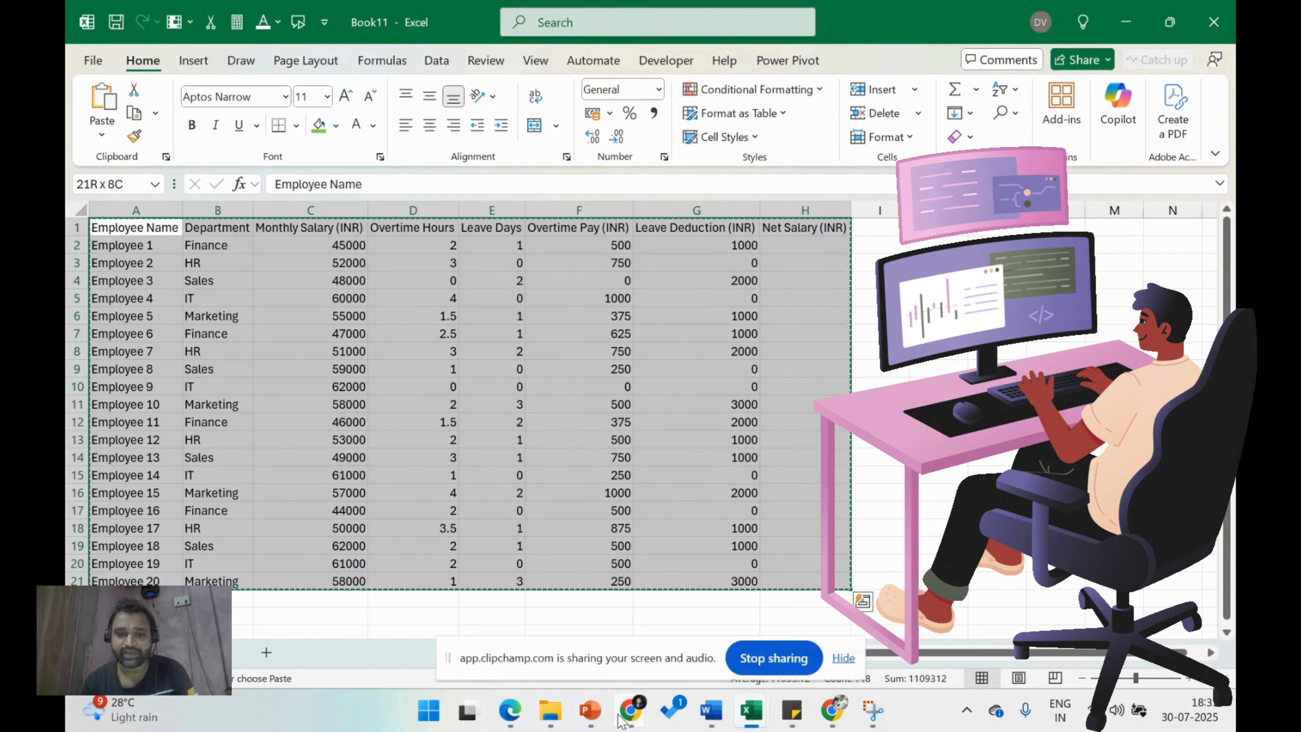
mouse_move(625, 717)
click(666, 623)
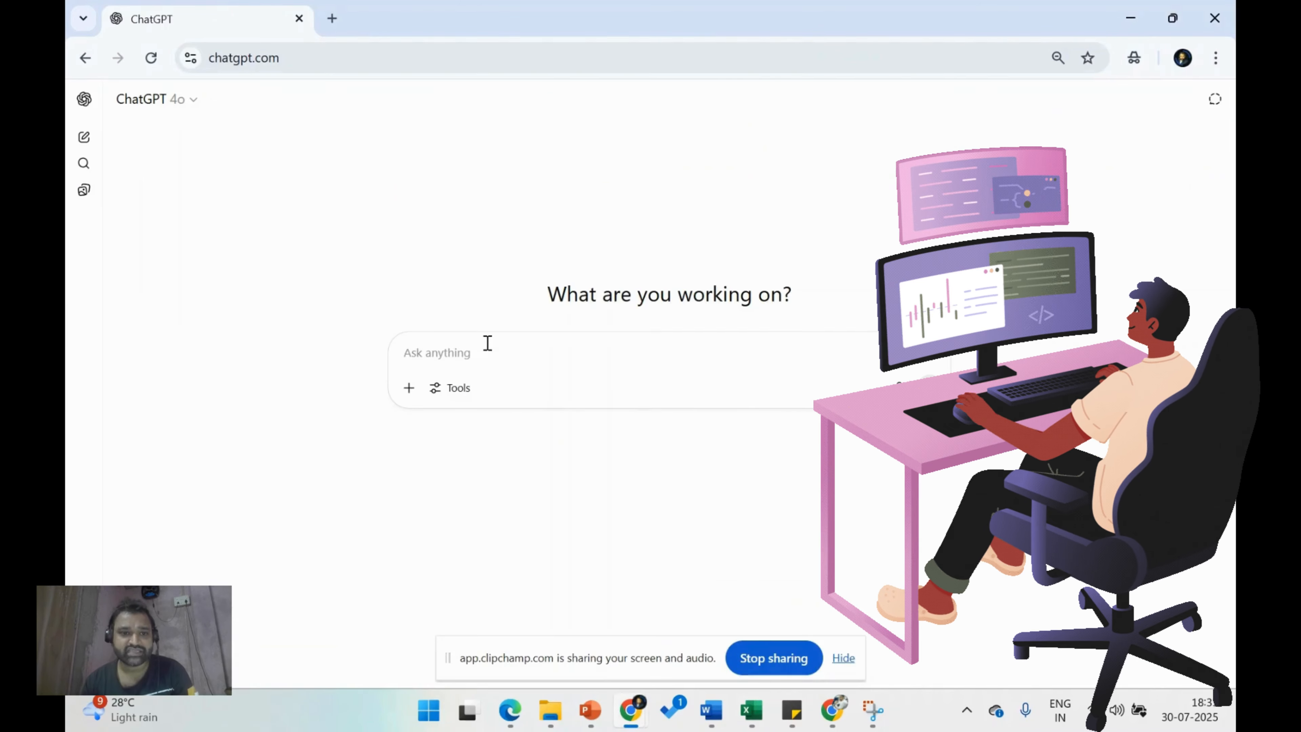
key(ctrl+v)
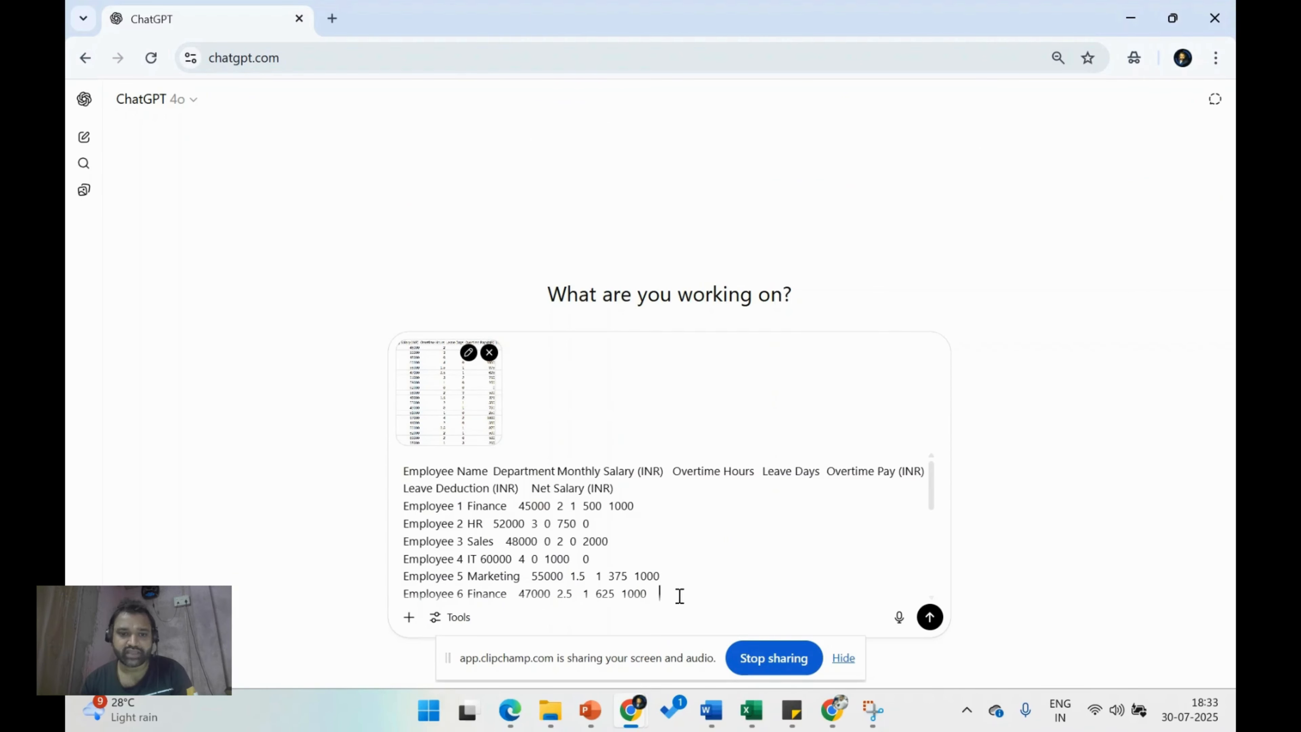
Replace the pasted table text with "Write an excel formula to calculate net salary using monthly salary , overtime and leave deduction", keeping the image, and send it.
drag(679, 595, 358, 463)
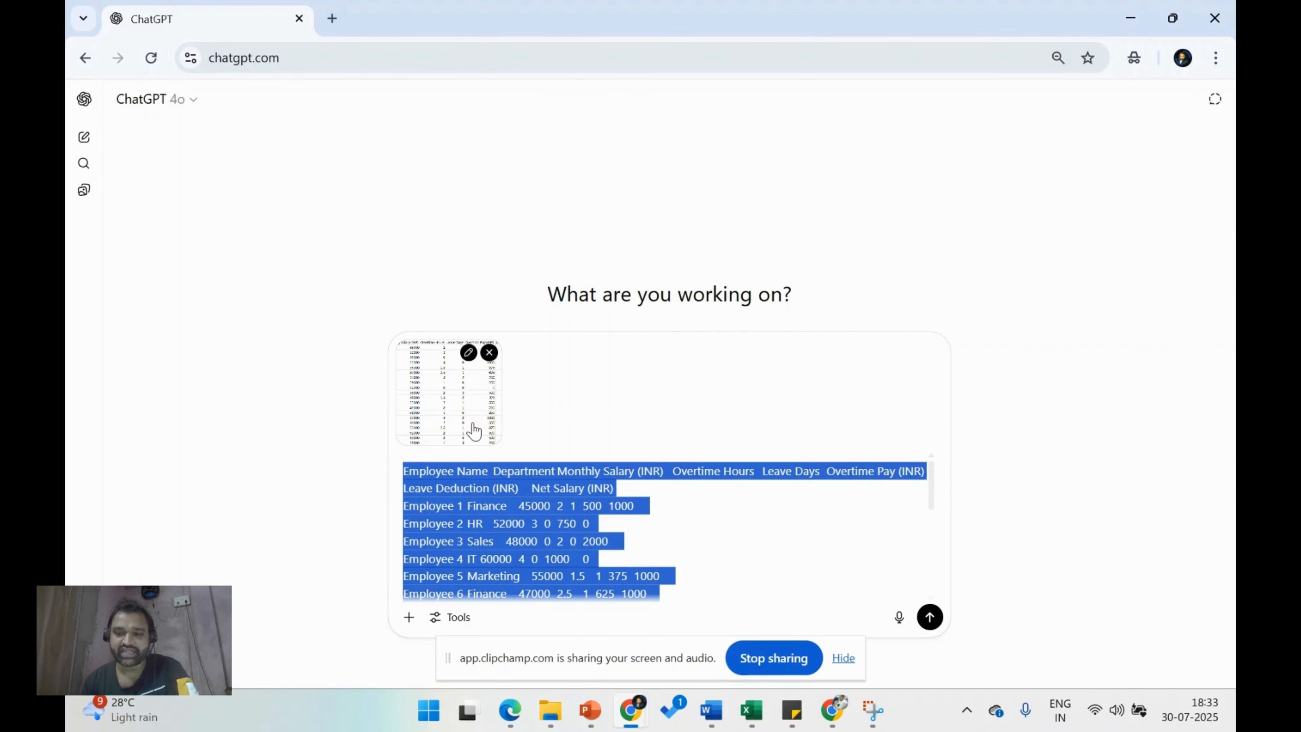
key(BackSpace)
drag(558, 593, 441, 541)
key(BackSpace)
drag(651, 612, 402, 464)
key(BackSpace)
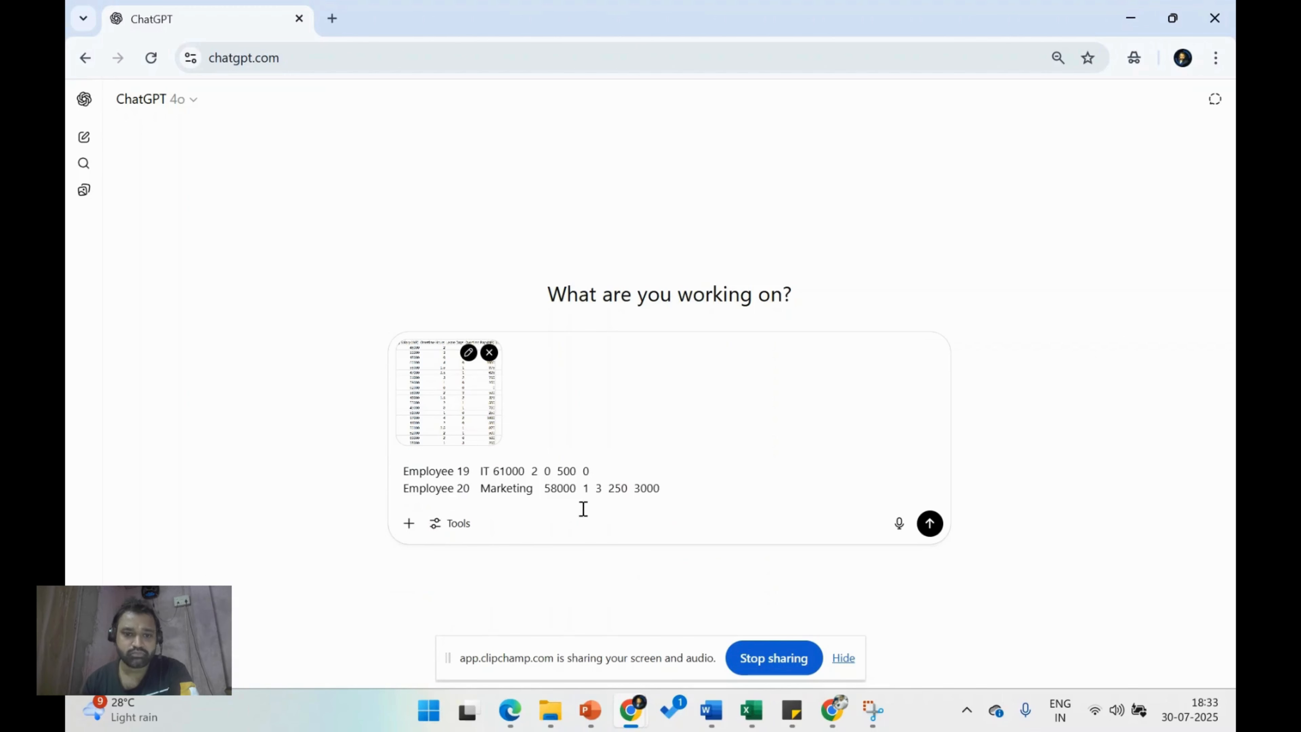
drag(672, 488, 354, 468)
key(BackSpace)
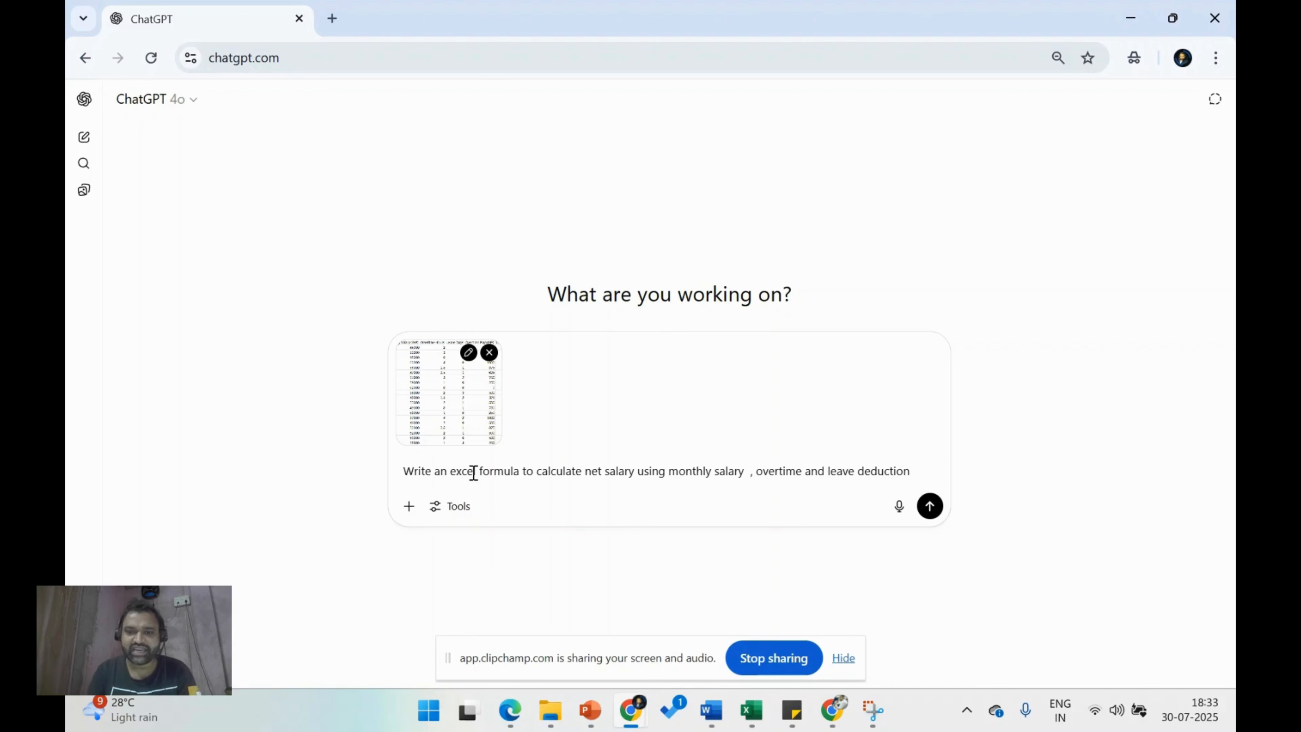
key(Return)
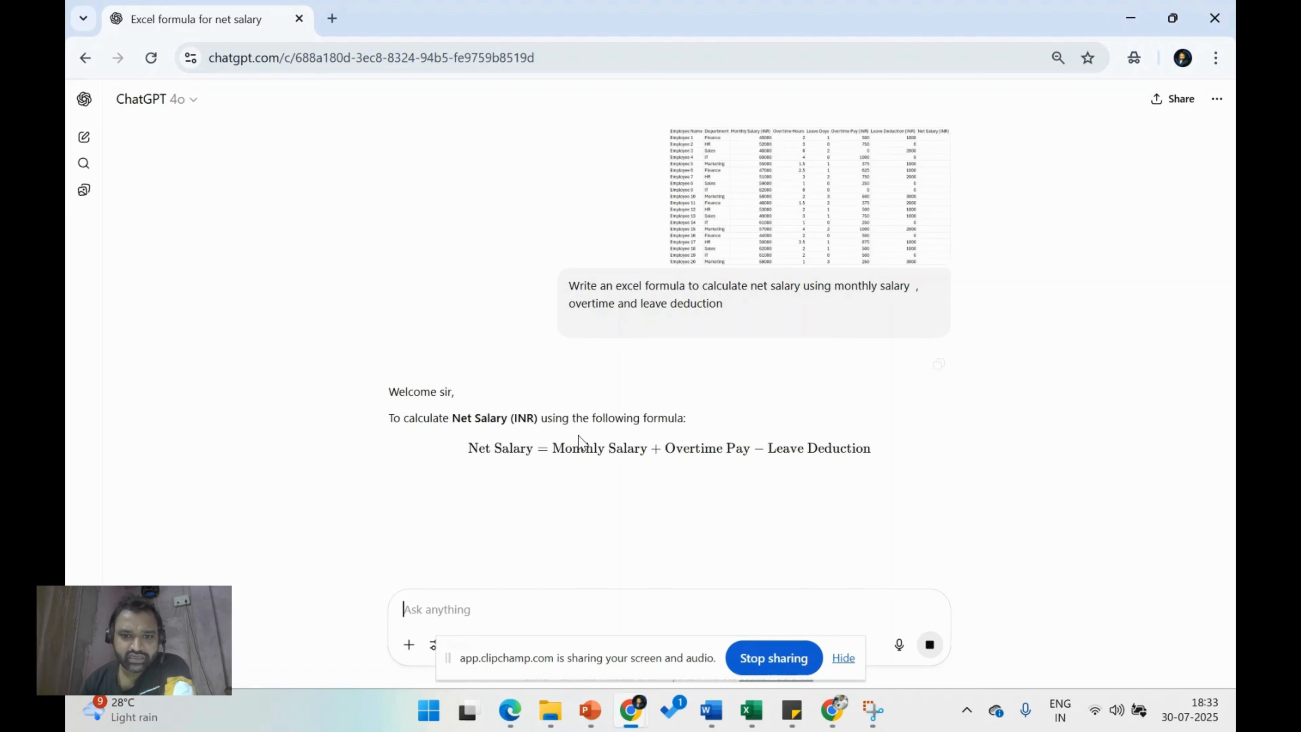
Read the reply's net salary equation, its column assumptions and the suggested Excel formula.
scroll(588, 438, down, 1)
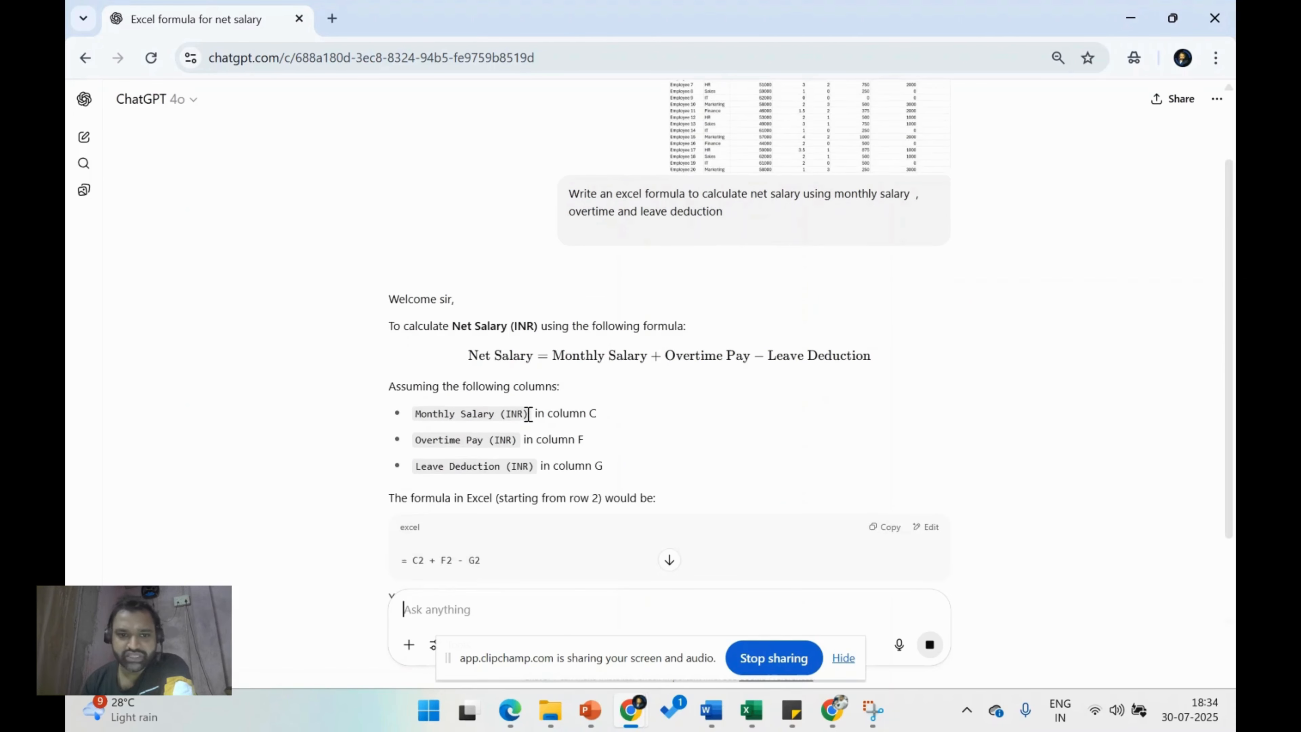
drag(472, 354, 878, 367)
scroll(778, 402, down, 1)
scroll(778, 401, down, 1)
click(454, 221)
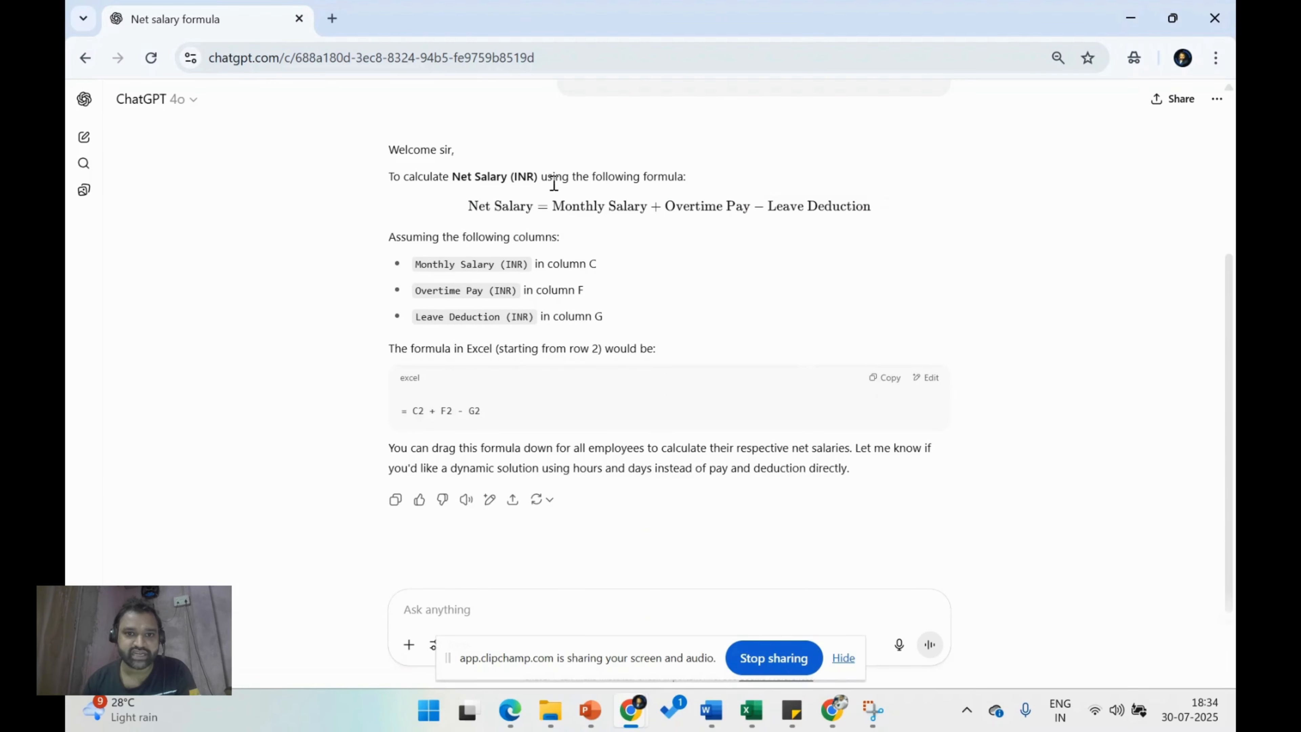
drag(554, 244, 669, 210)
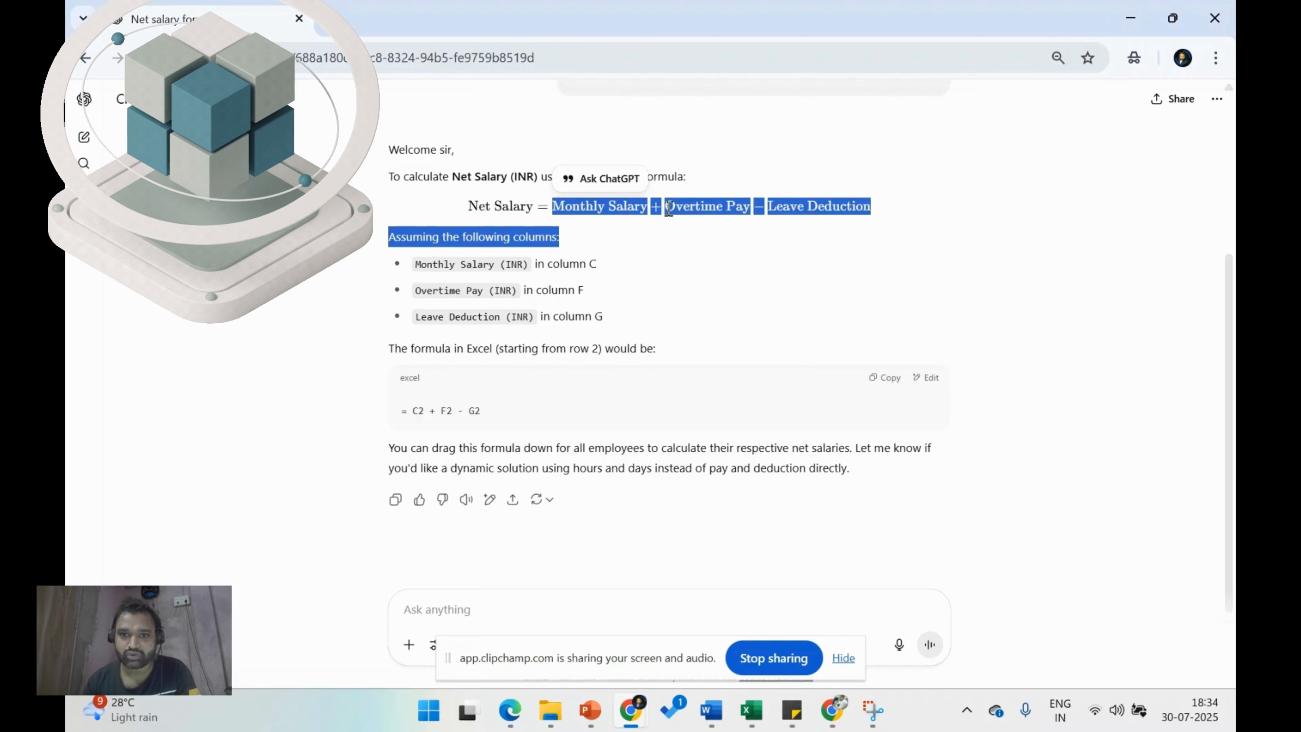
click(743, 218)
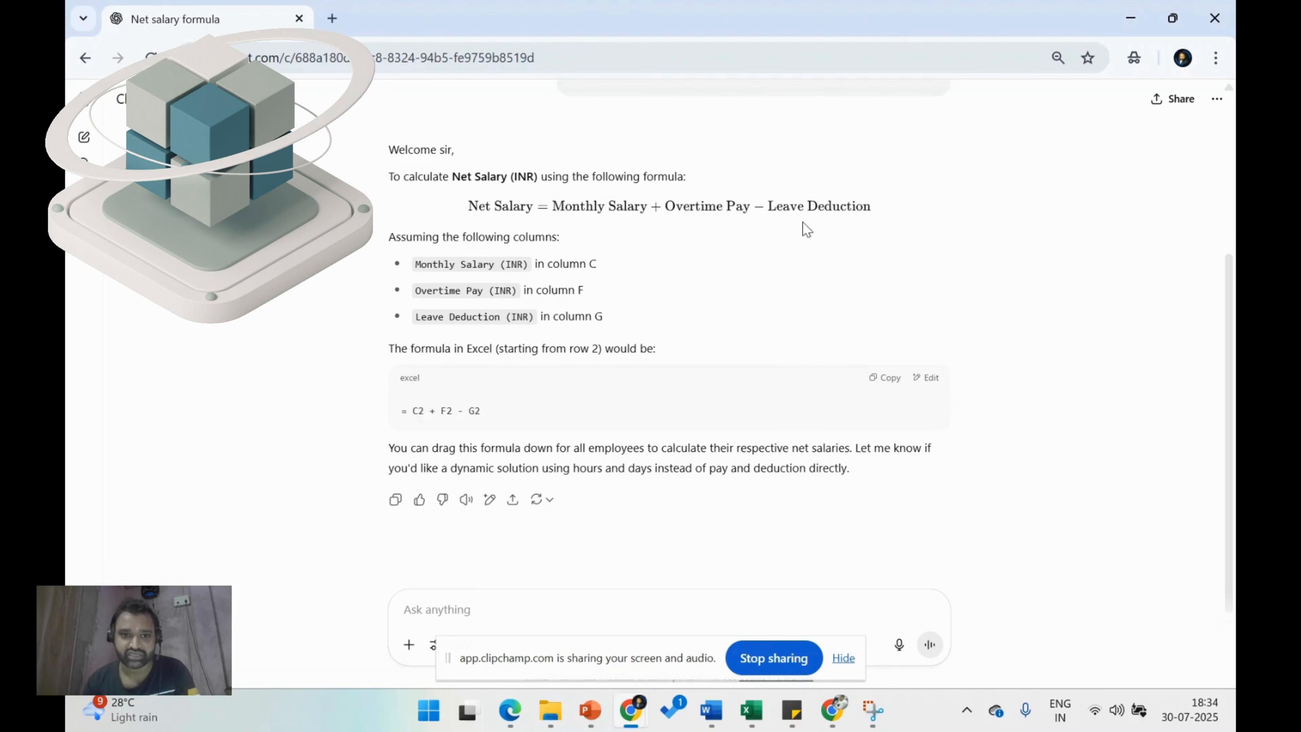
Copy the suggested formula = C2 + F2 - G2, switch to Excel and enter it in H2 of the Net Salary column.
click(894, 385)
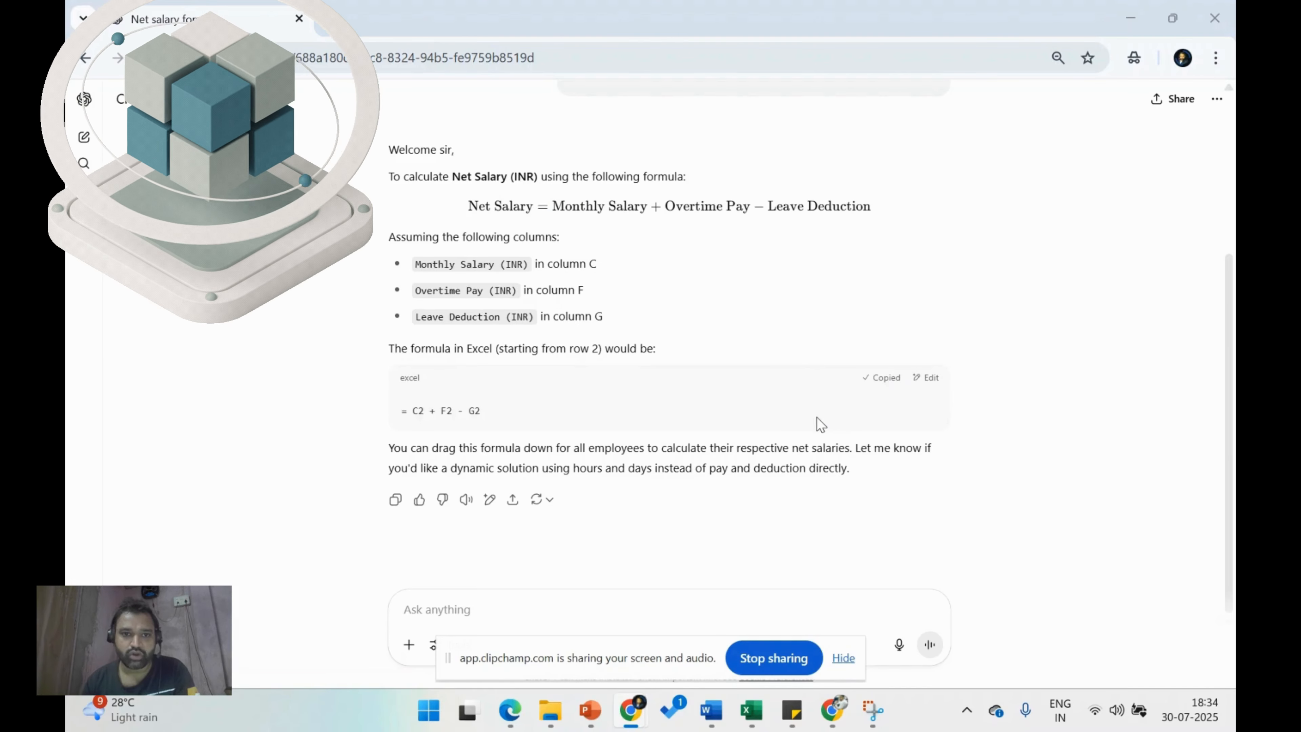
key(alt+Tab)
key(ctrl+v)
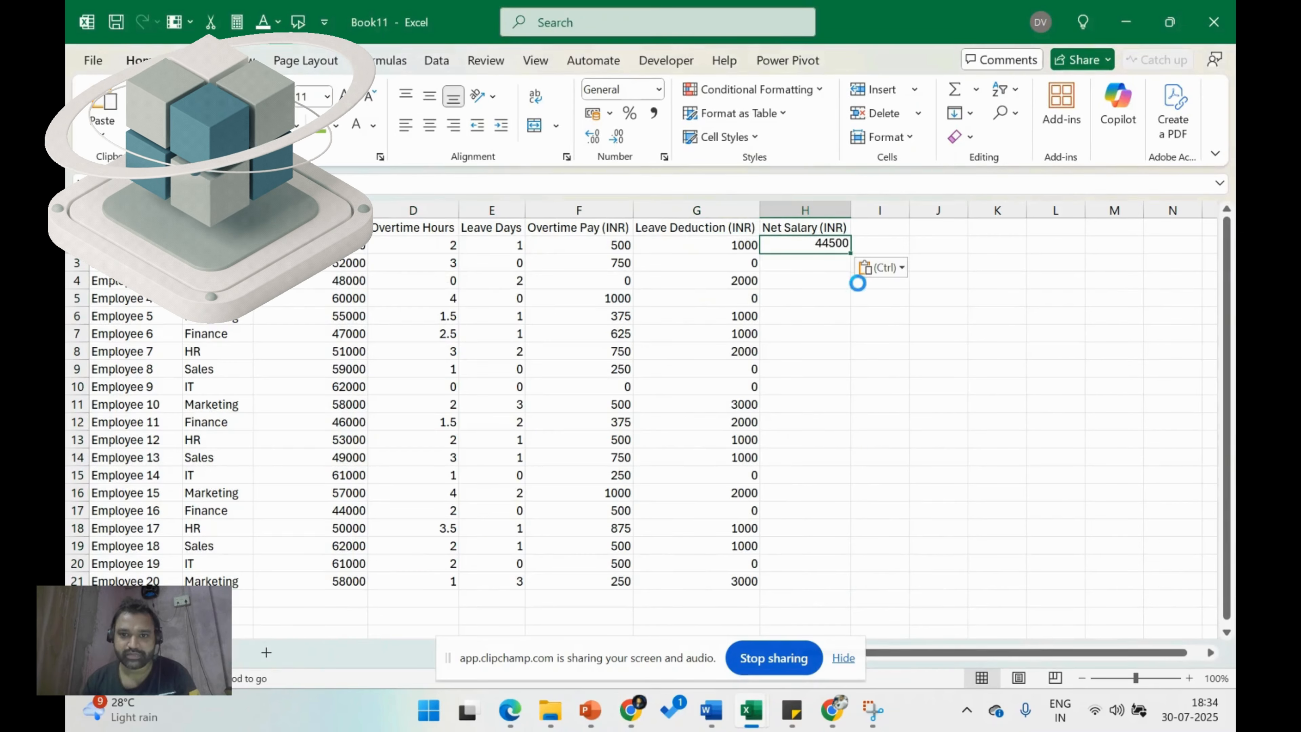
click(439, 185)
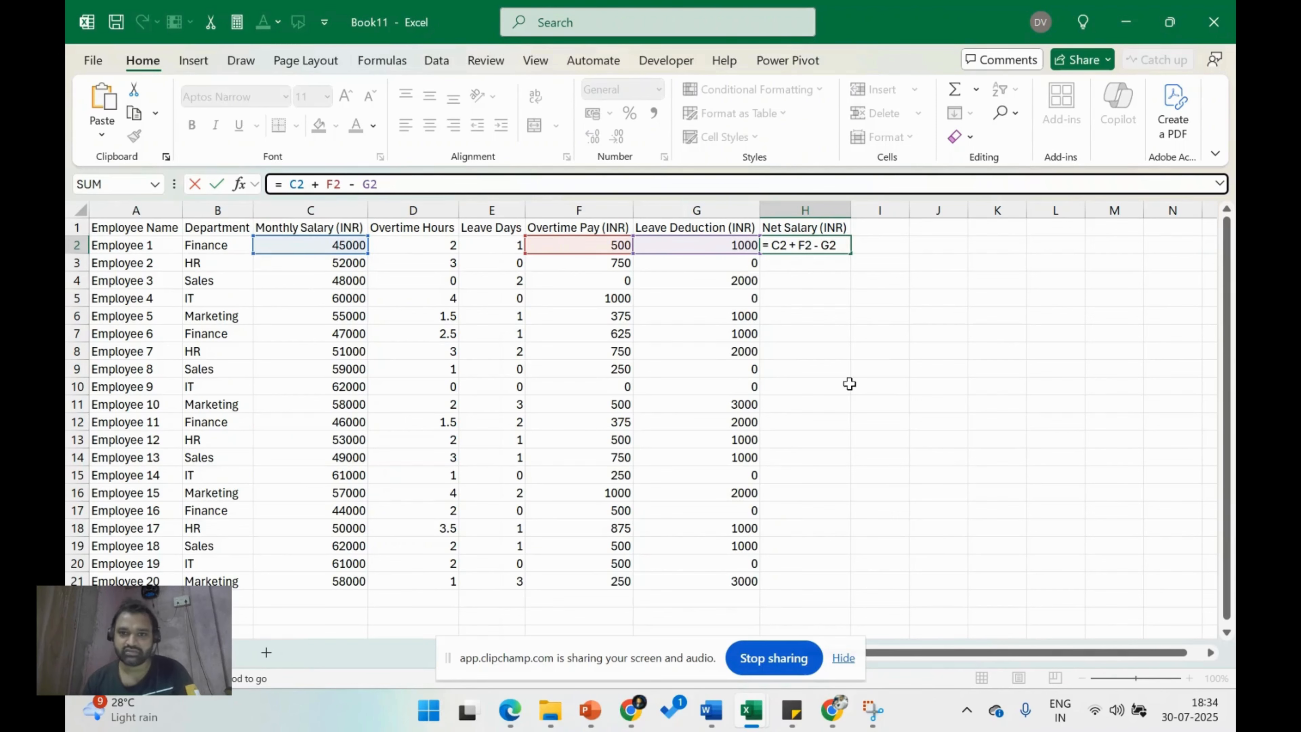
key(ctrl+Return)
Fill the net salary formula from H2 down to H21 and check a few of the filled cells.
click(801, 575)
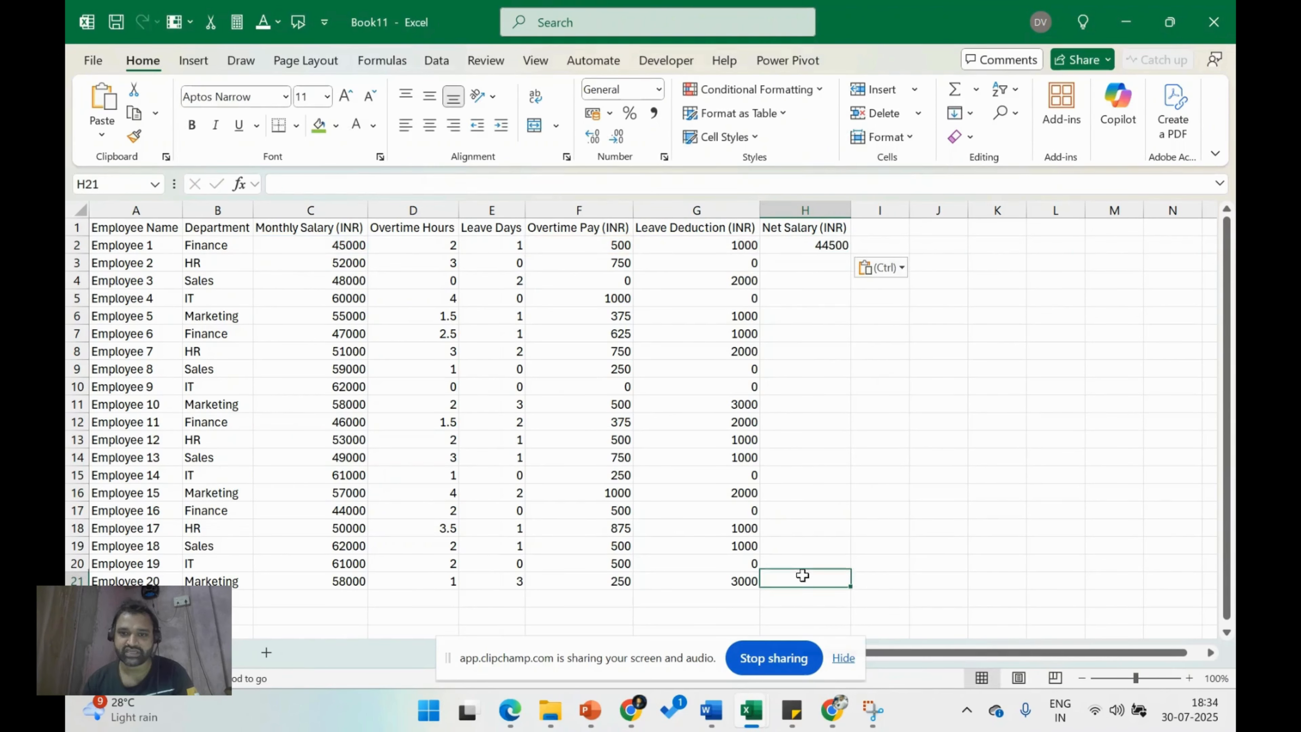
shift+click(840, 249)
key(ctrl+d)
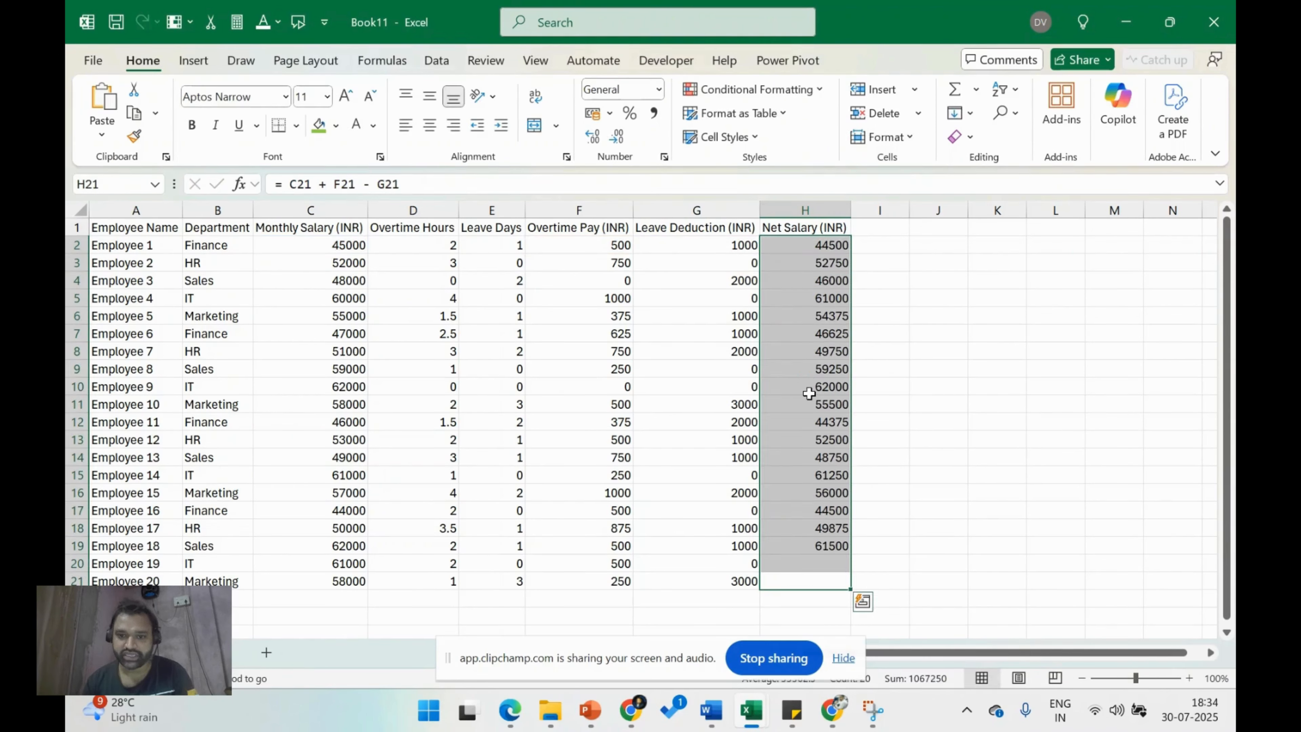
click(825, 316)
click(811, 530)
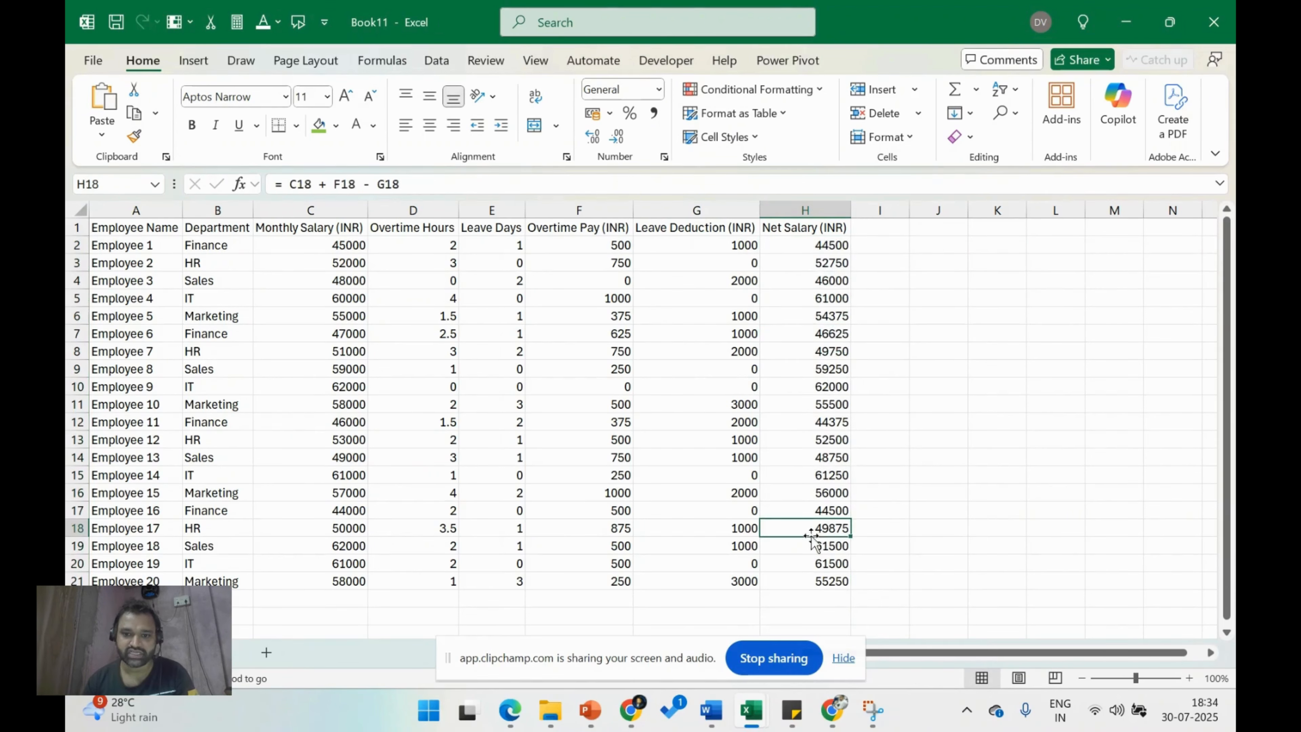
Apply the rupee accounting number format to the Net Salary values in H2:H21.
click(830, 581)
shift+click(830, 228)
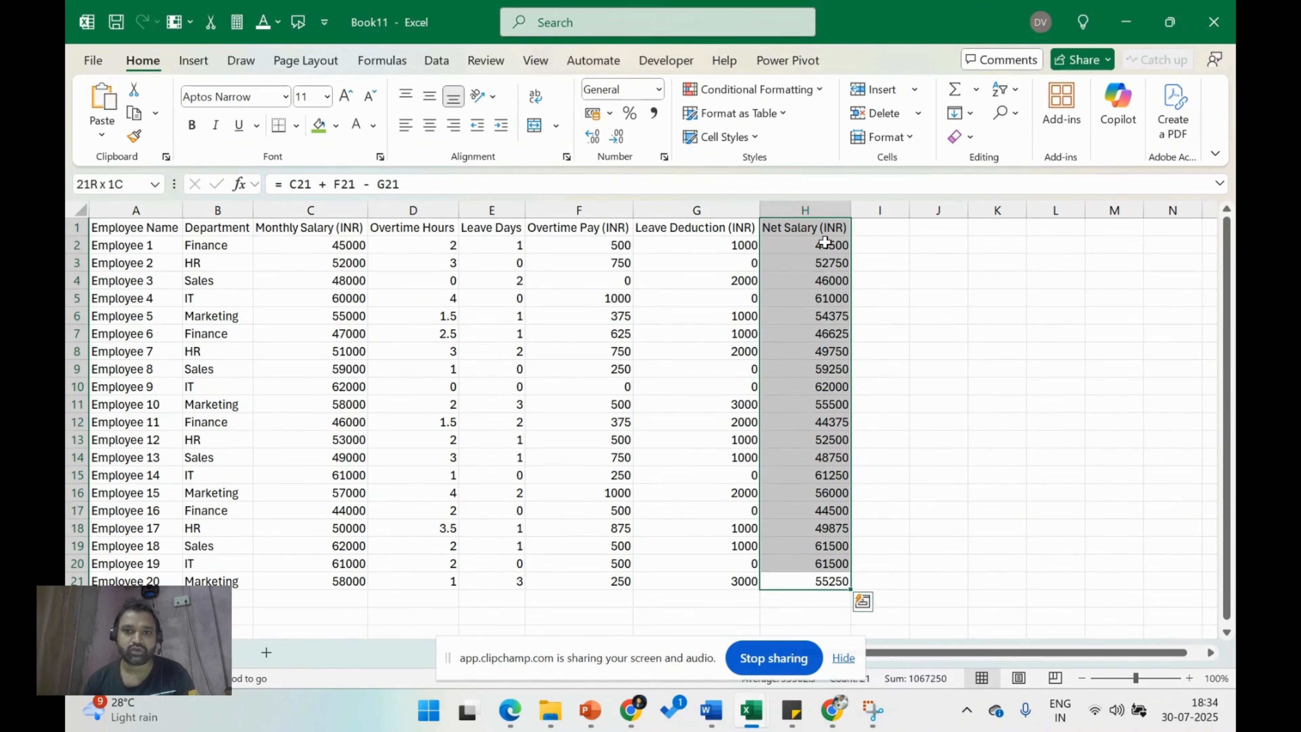
shift+click(824, 245)
click(592, 113)
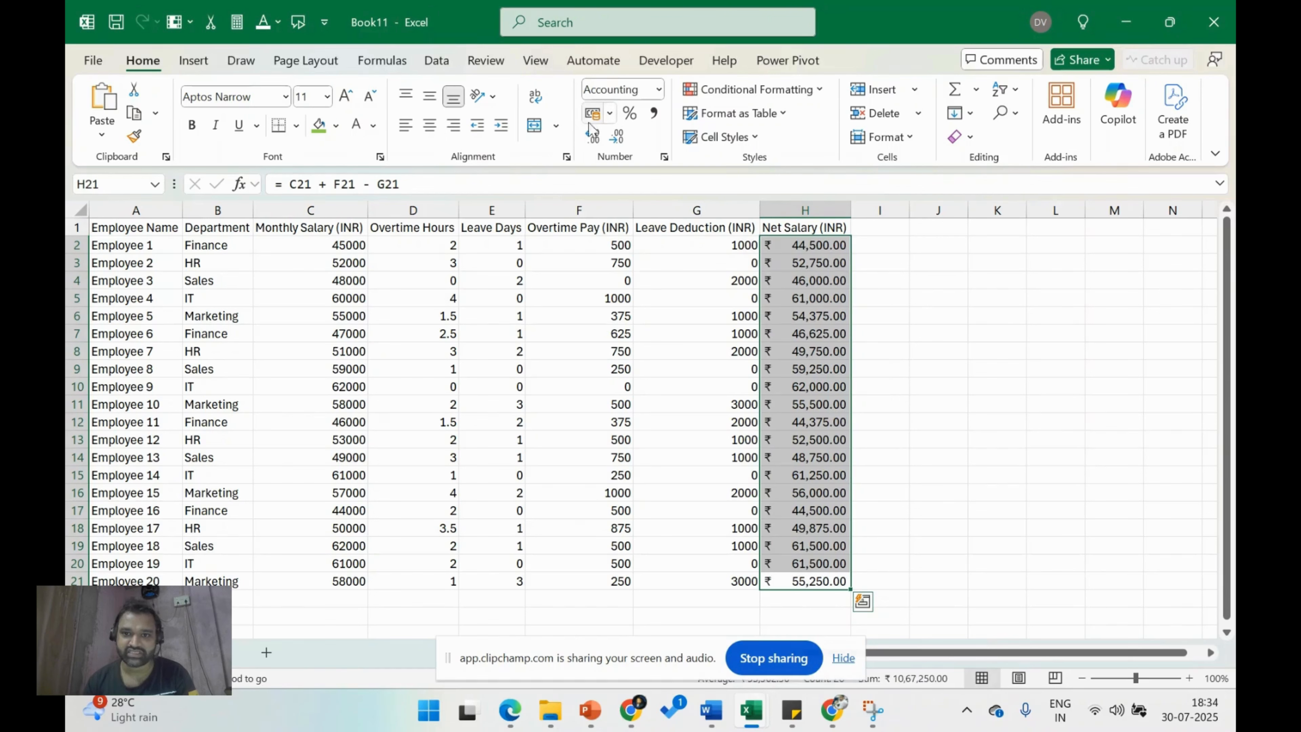
Apply the rupee accounting number format to the Monthly Salary values in C2:C21 and the Overtime Pay values in F2:F21.
click(330, 241)
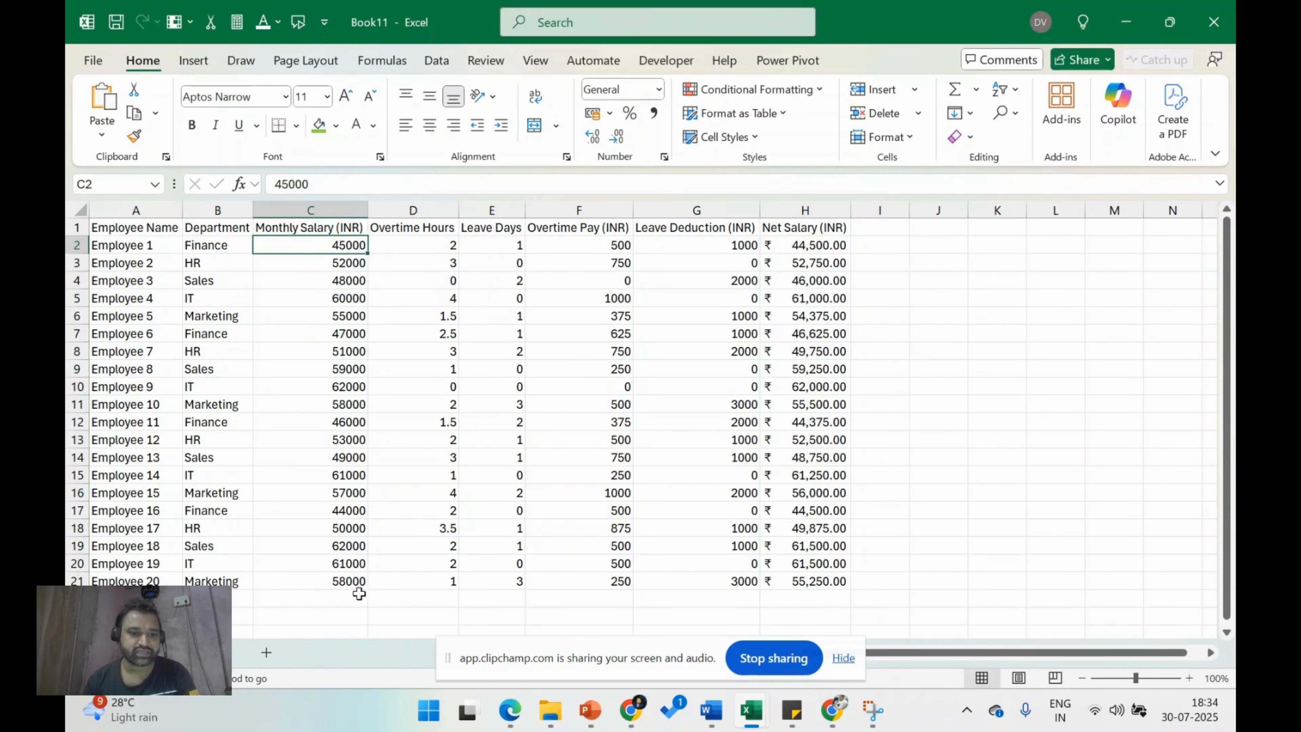
shift+click(338, 581)
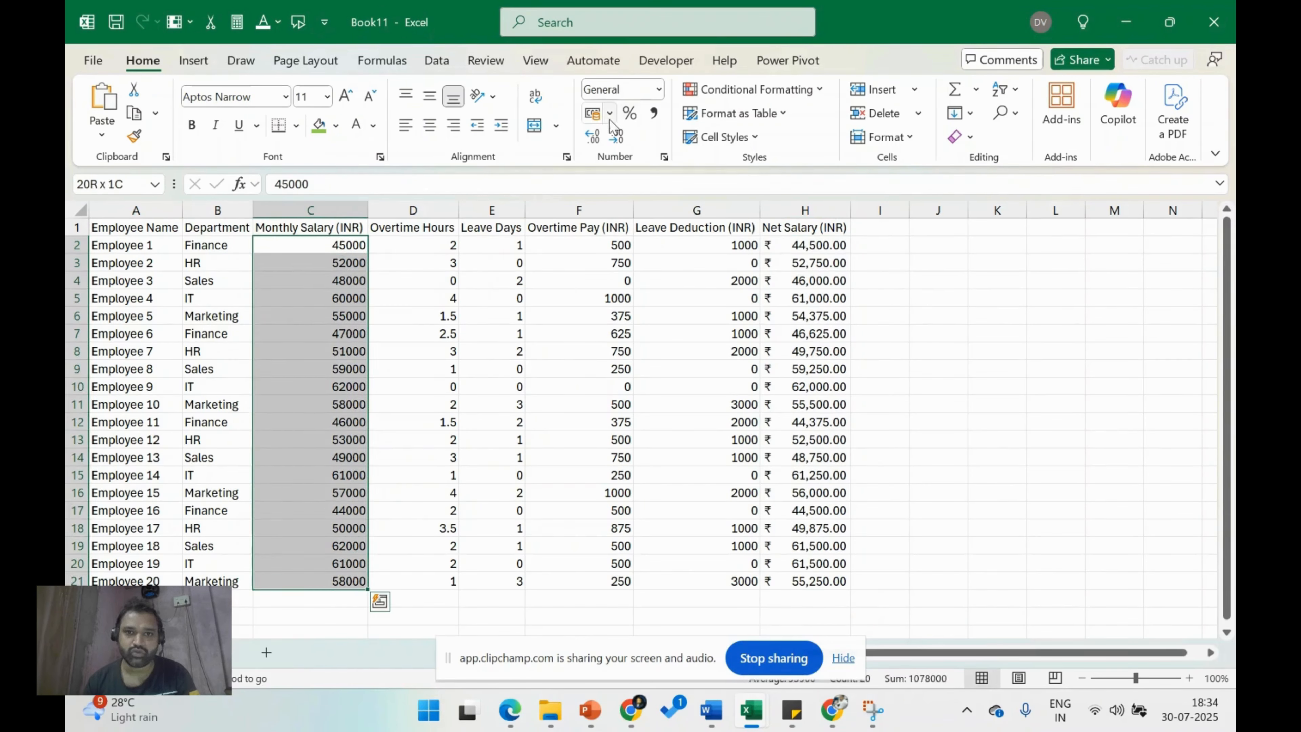
click(595, 114)
click(594, 247)
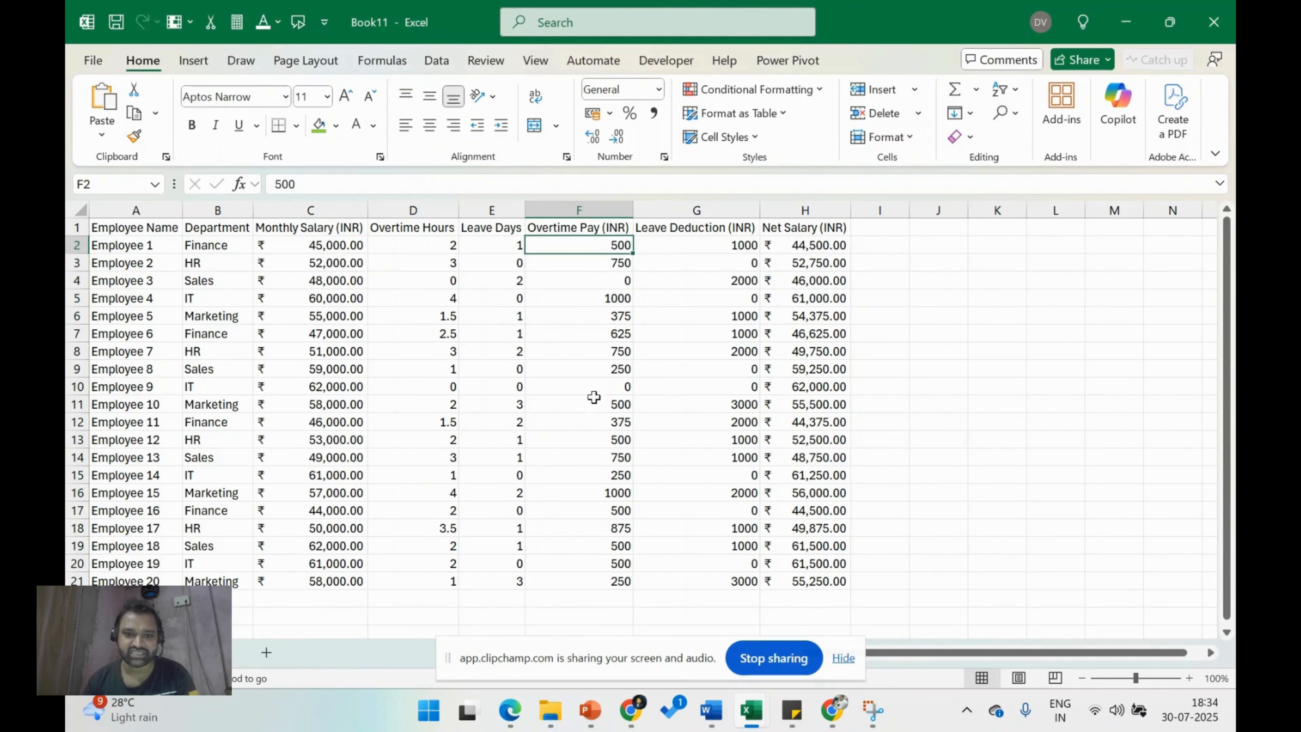
shift+click(595, 578)
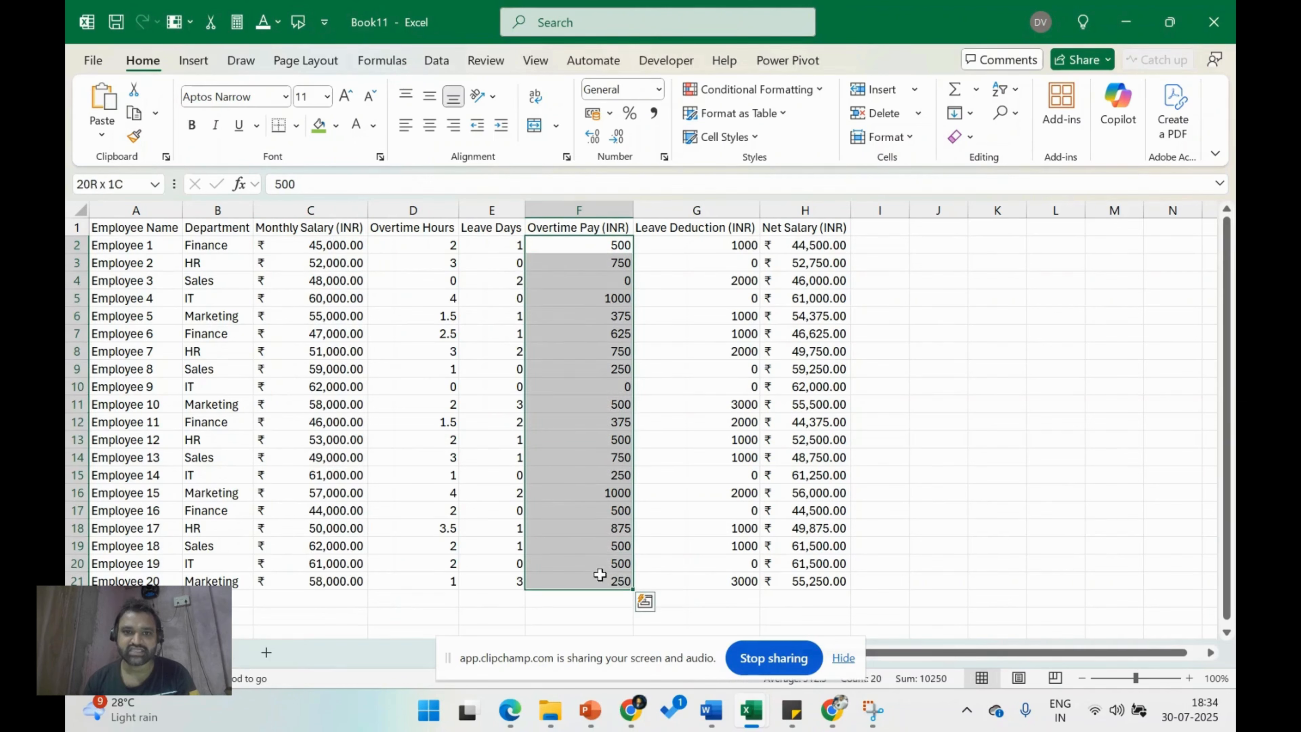
click(593, 114)
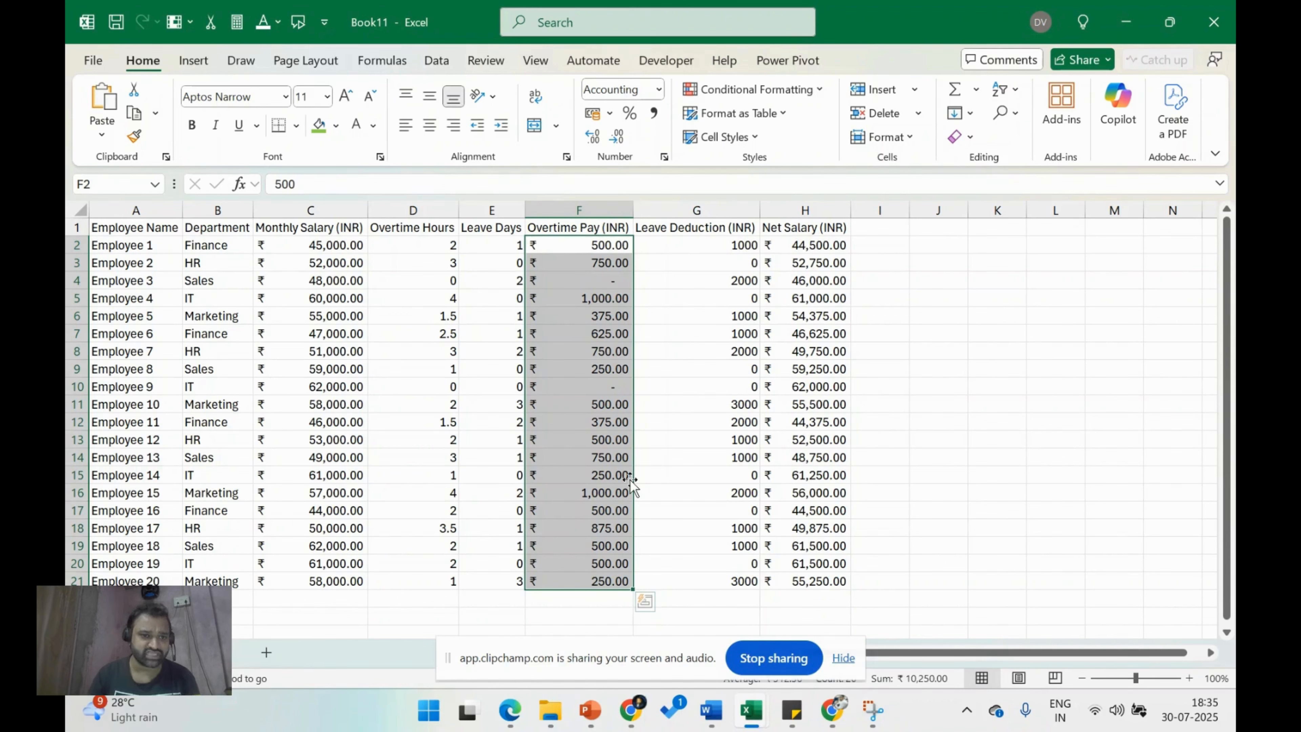
Switch to ChatGPT and send "in column B department i have IT i want to add 10% bonus before calculating net salary".
click(225, 210)
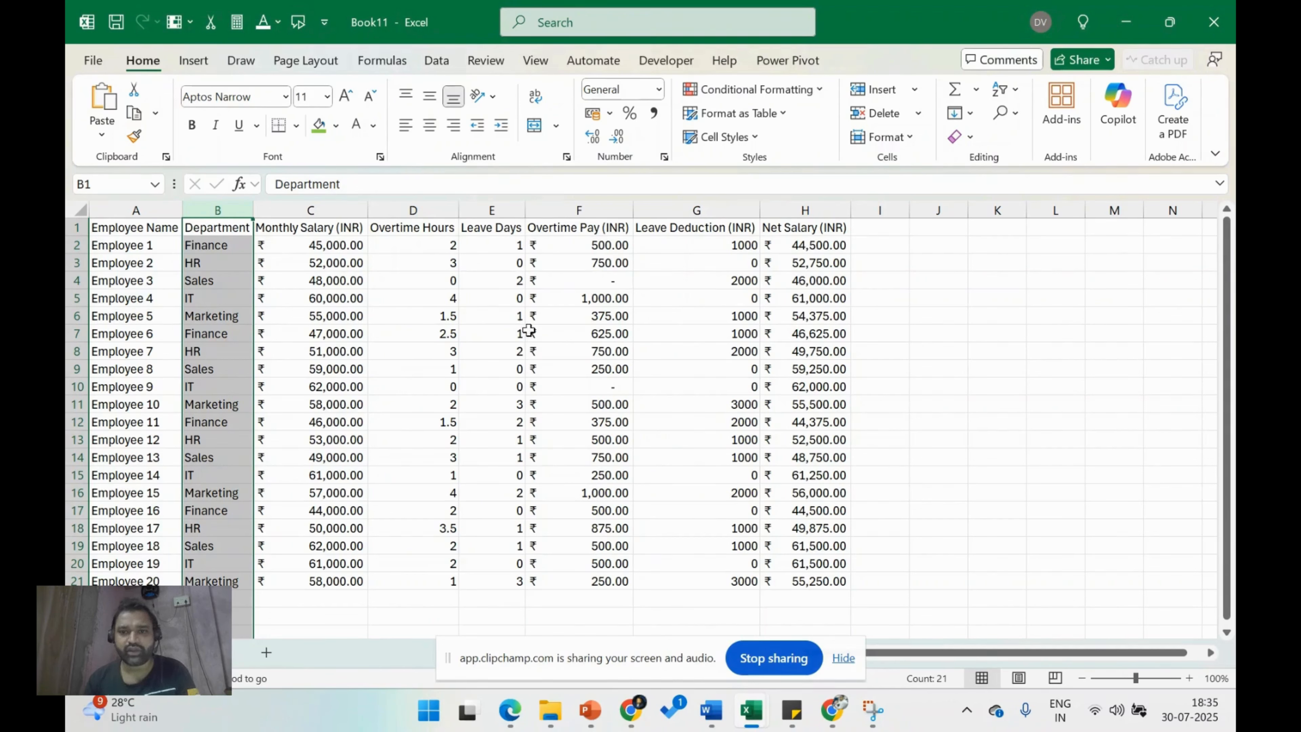
click(839, 243)
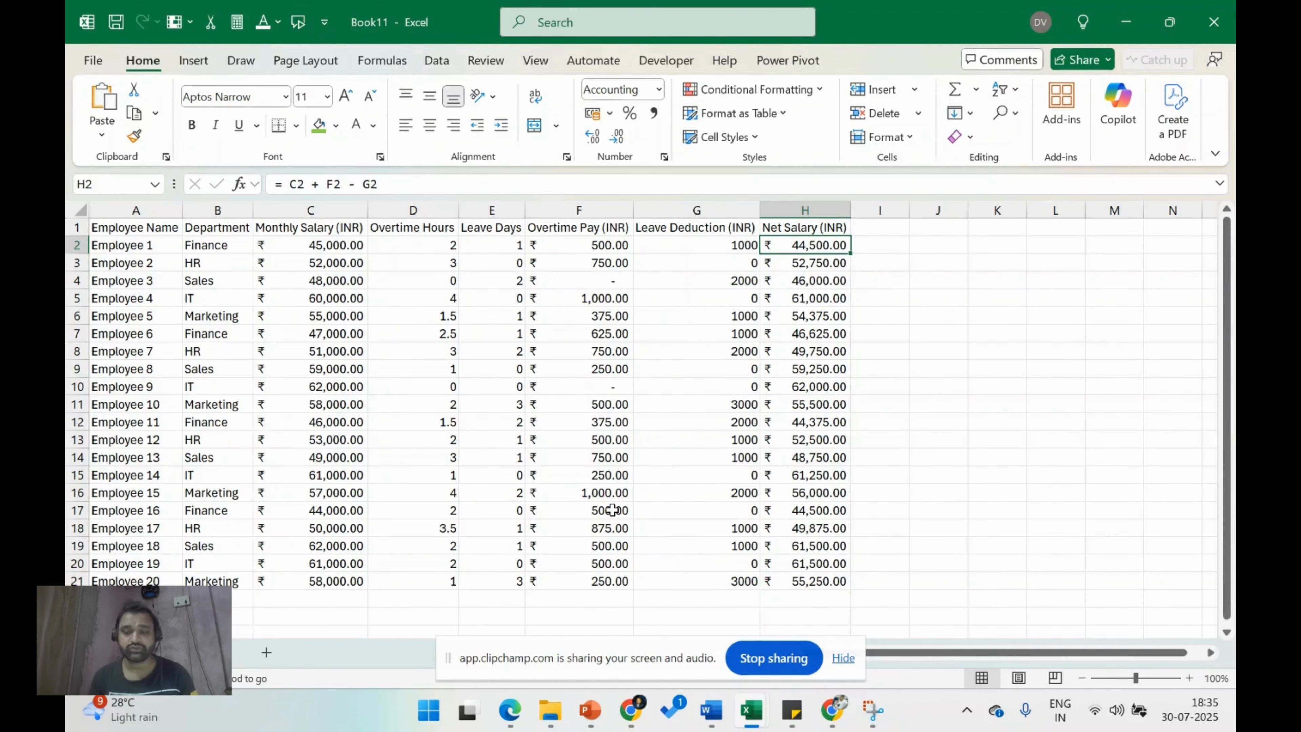
key(alt+Tab)
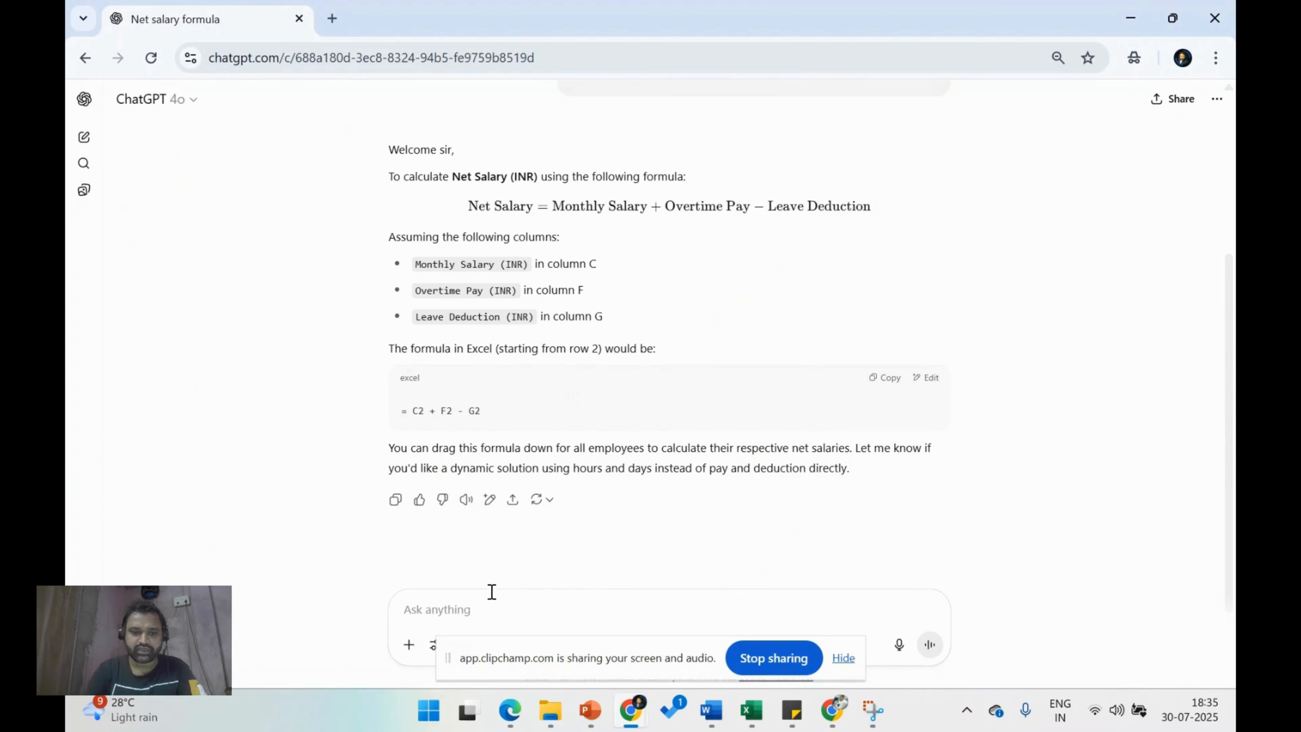
click(491, 592)
text(in column)
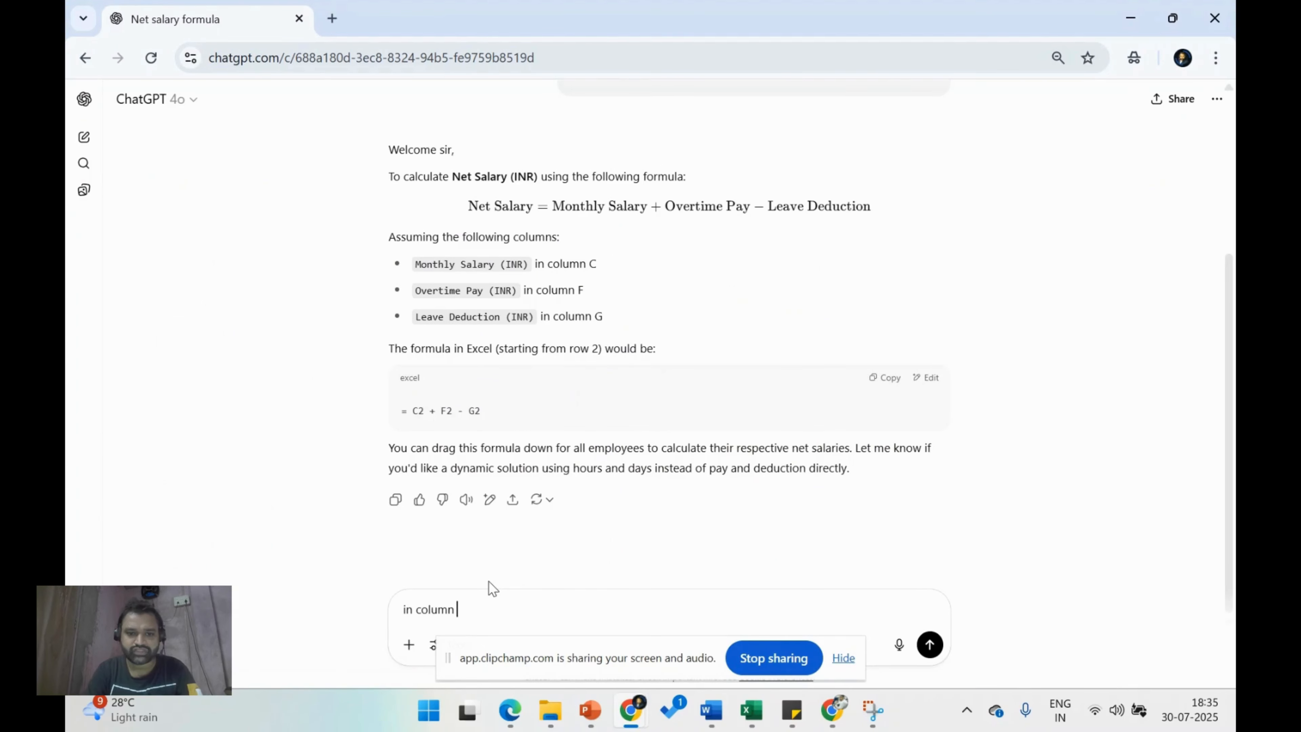
key(alt+Tab)
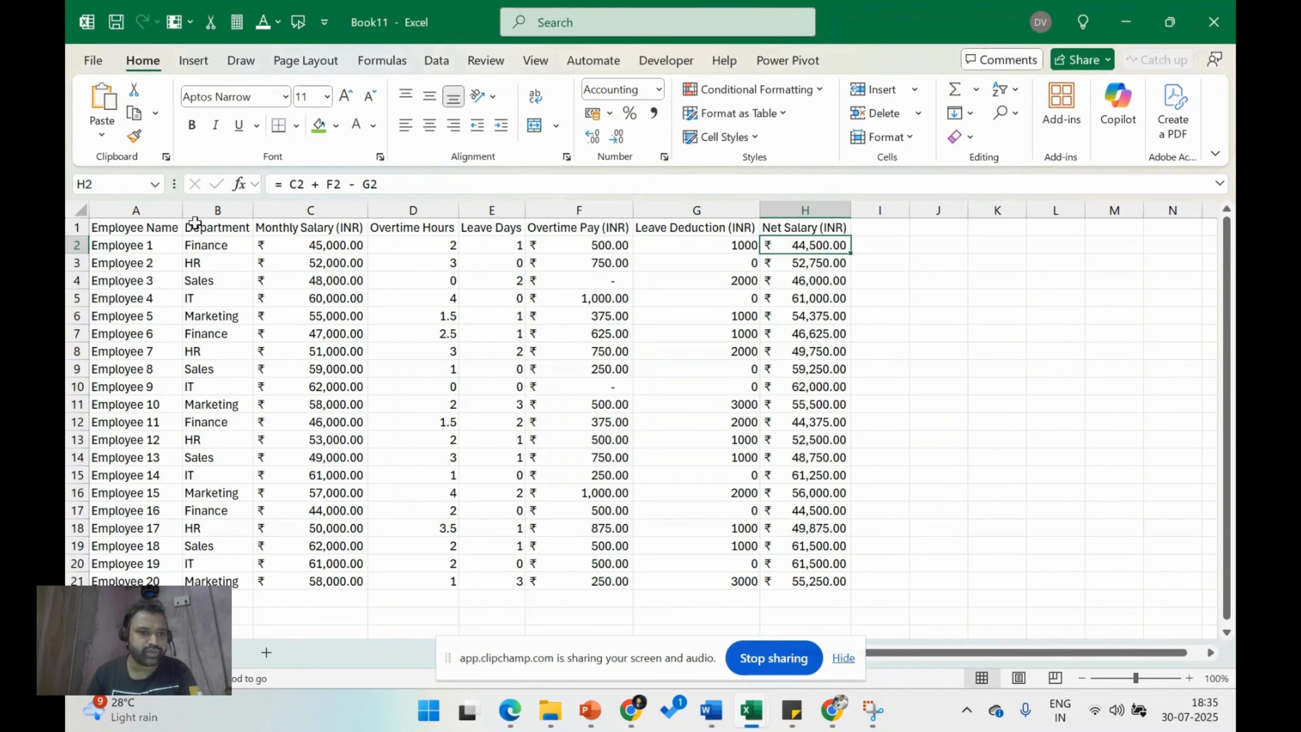
click(195, 211)
key(alt+Tab)
text(lumn )
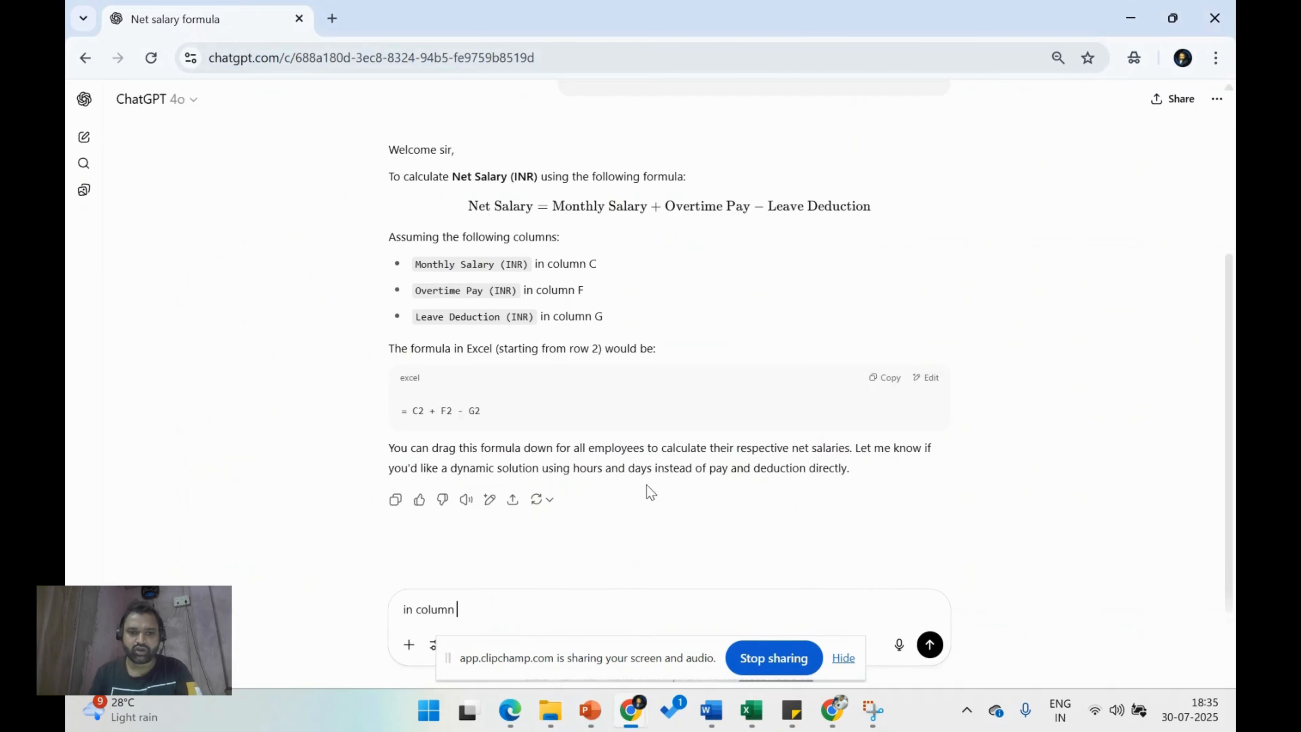
text(B department i have IT i want to add)
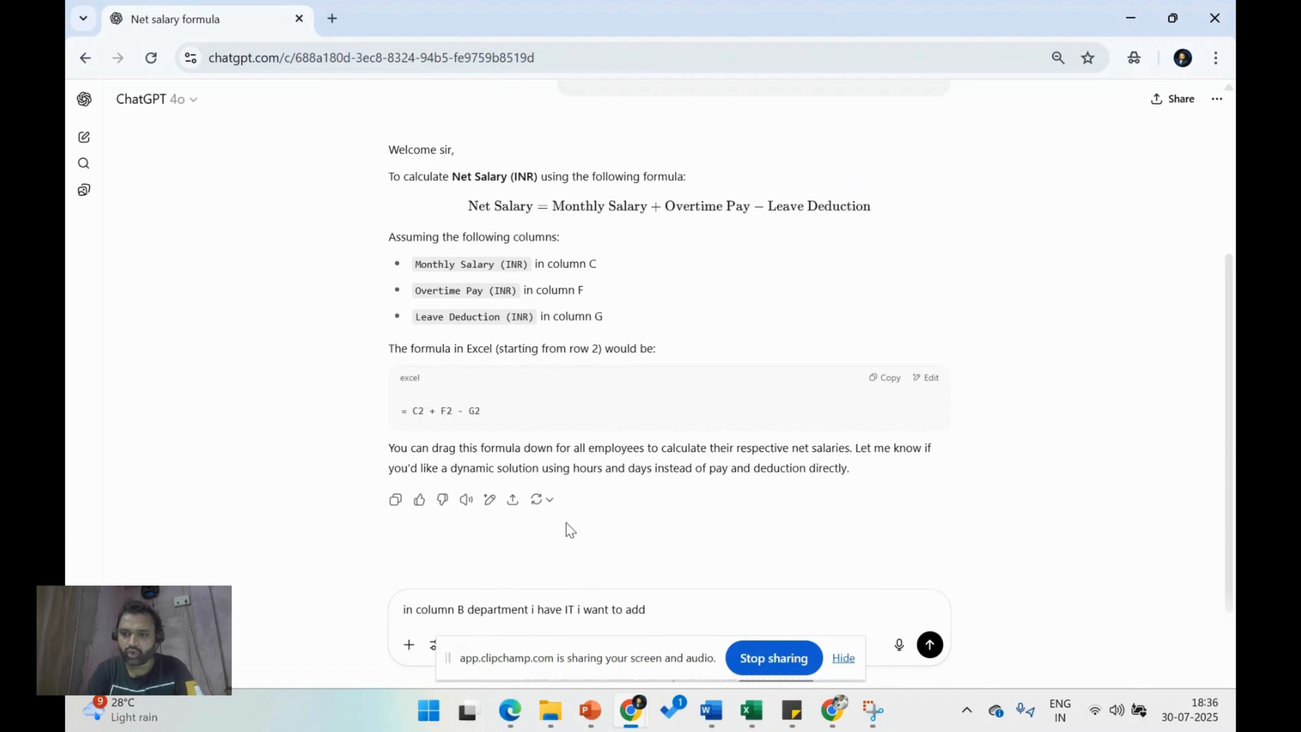
text( 10)
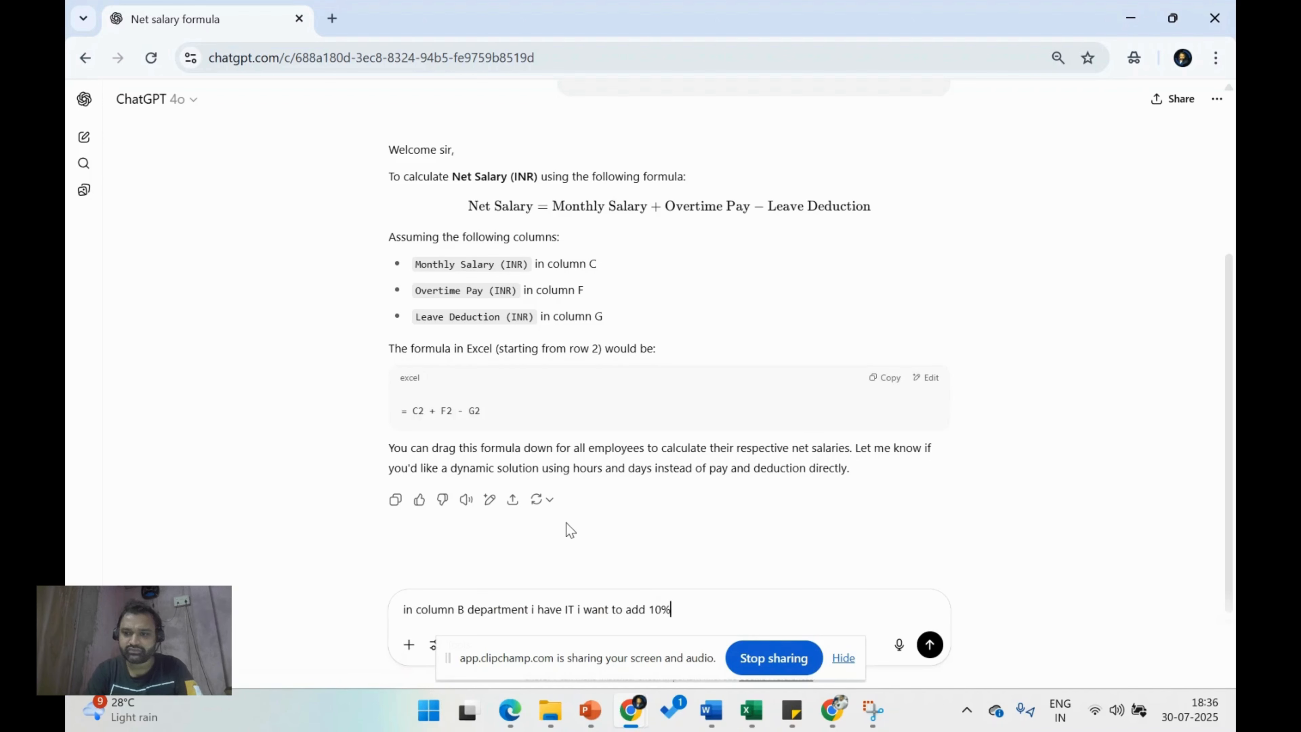
text(% bonus be)
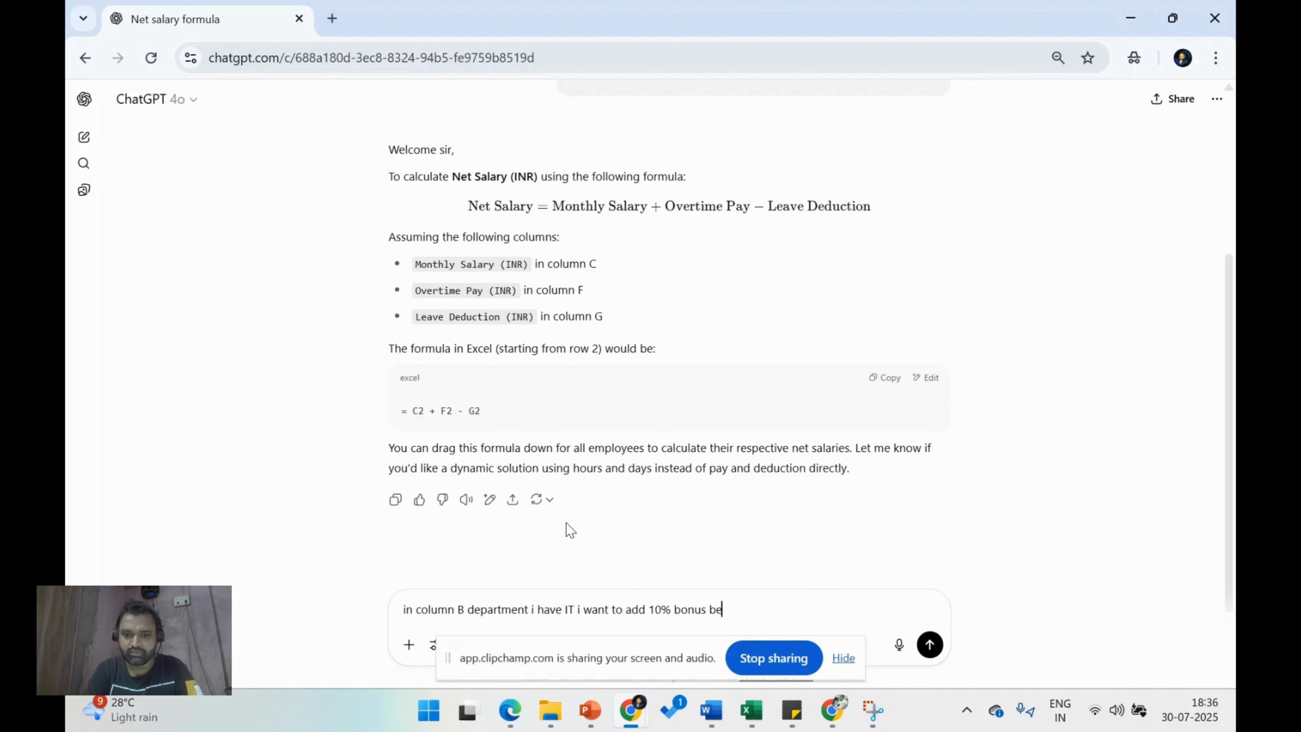
text(fore calculating net salary)
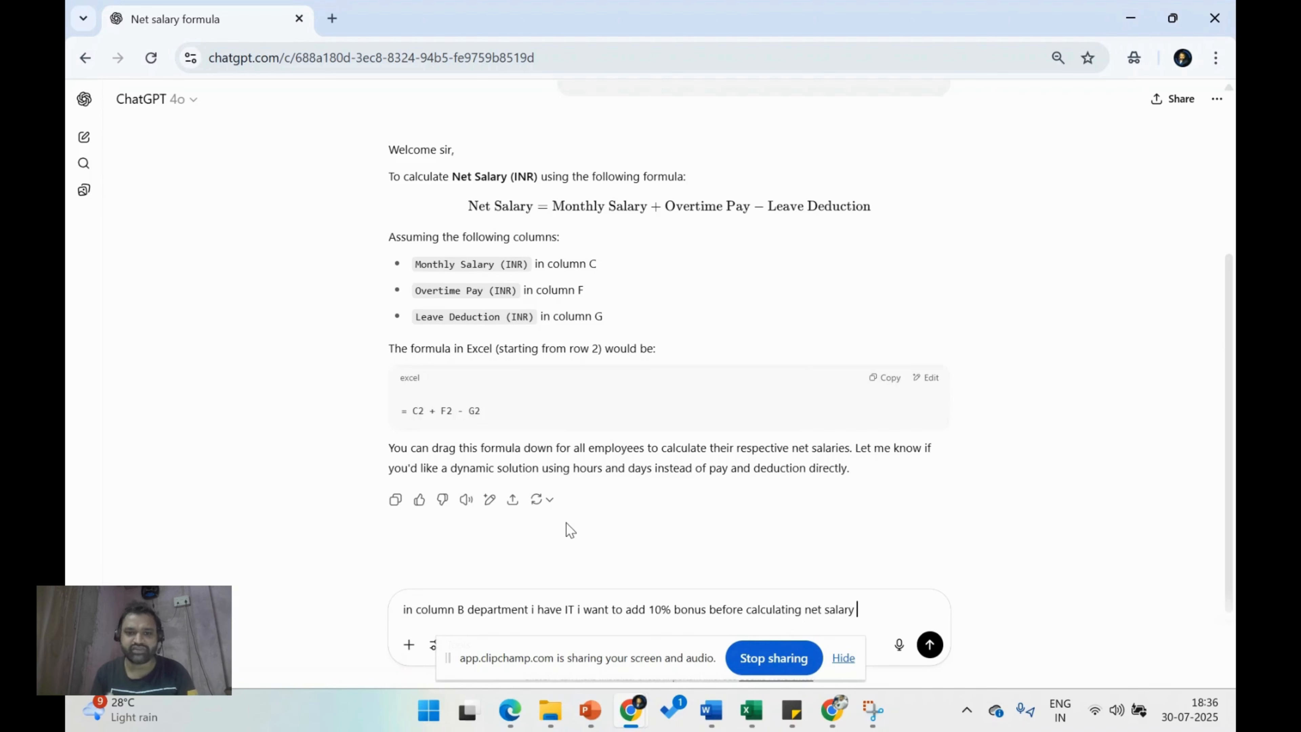
key(Return)
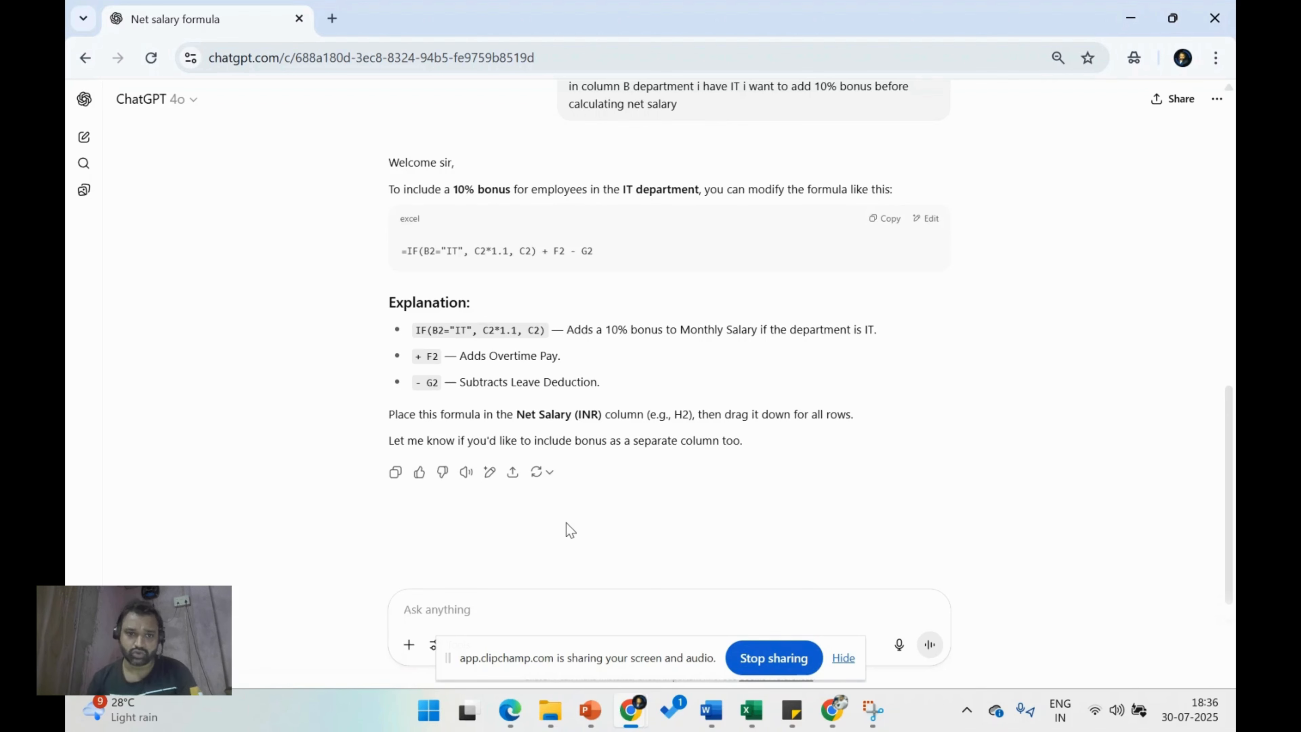
Copy the suggested formula =IF(B2="IT", C2*1.1, C2) + F2 - G2, switch to Excel and select H2 in the Net Salary column.
click(884, 220)
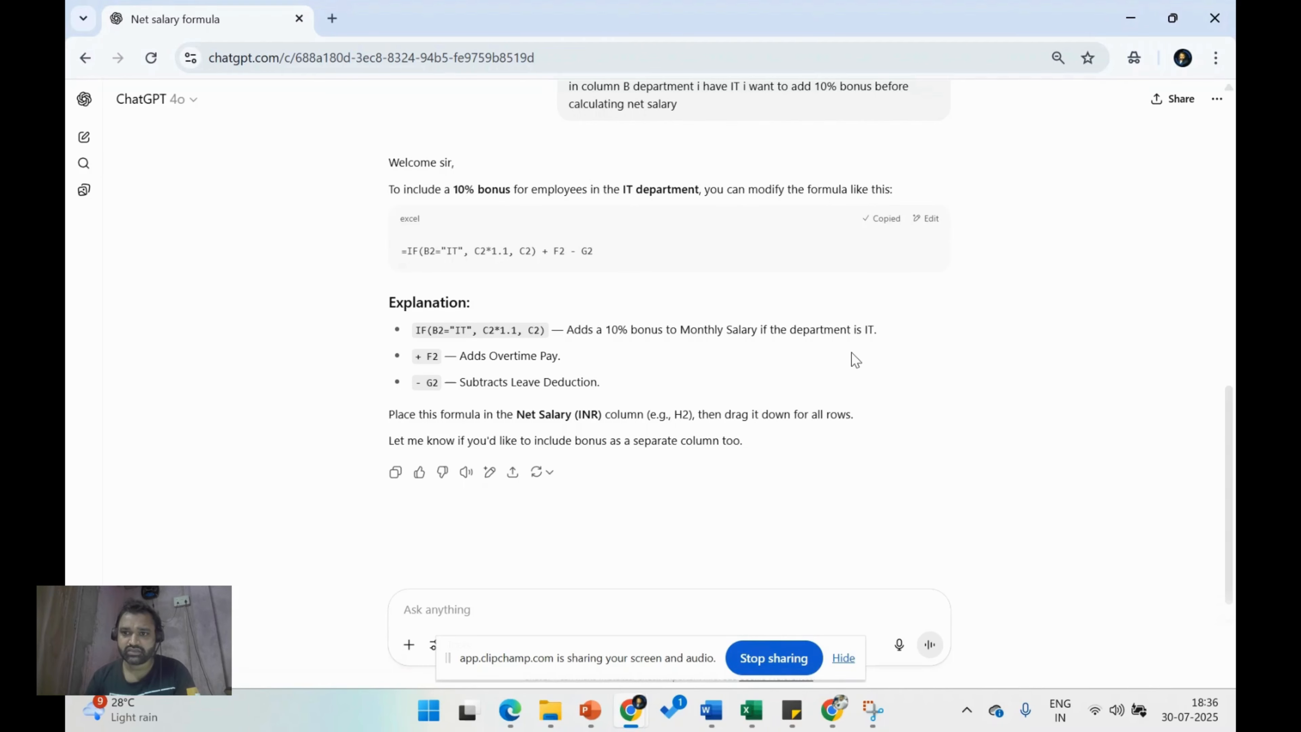
key(alt+Tab)
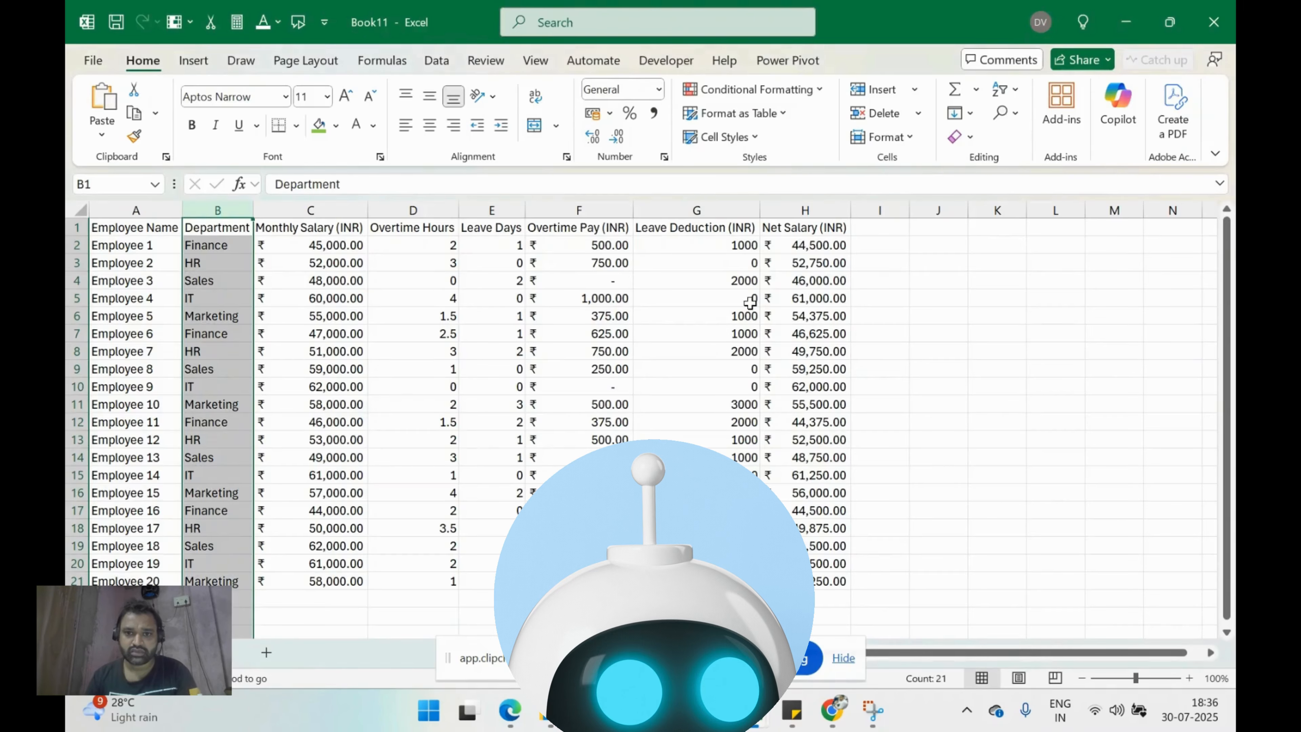
click(798, 245)
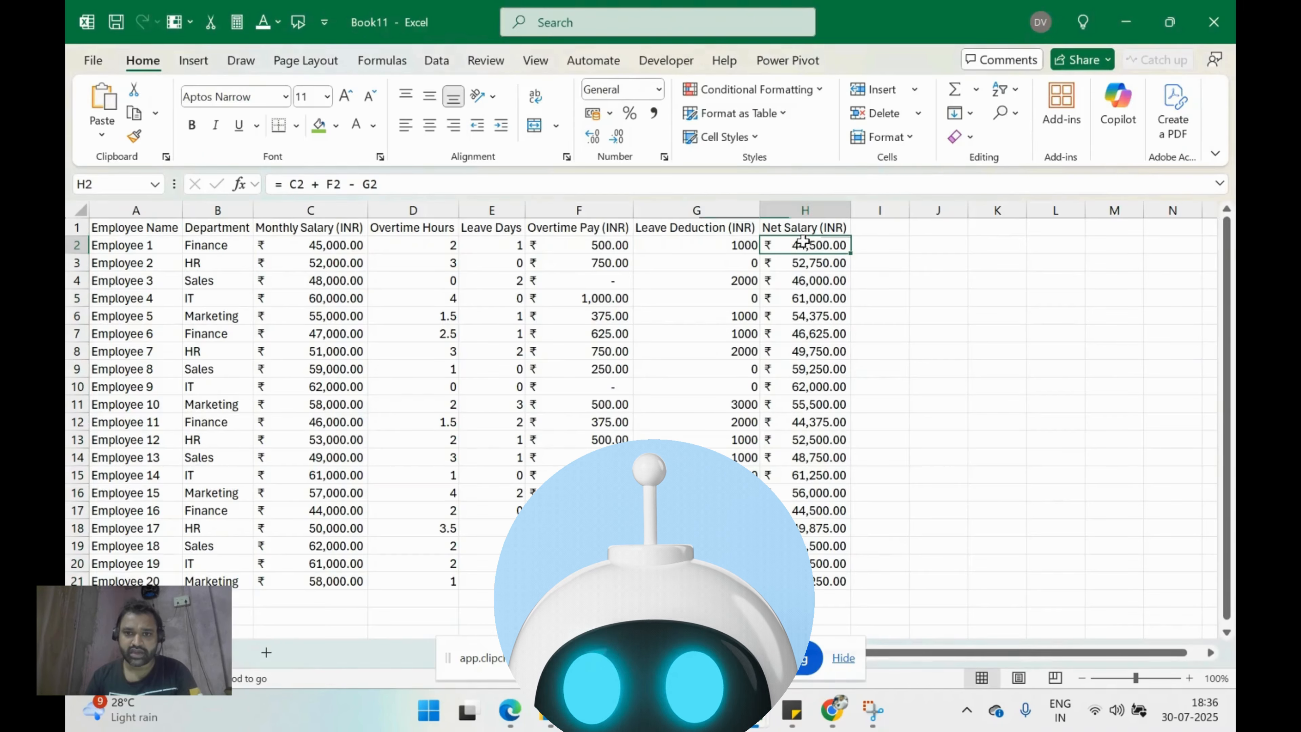
key(ctrl+v)
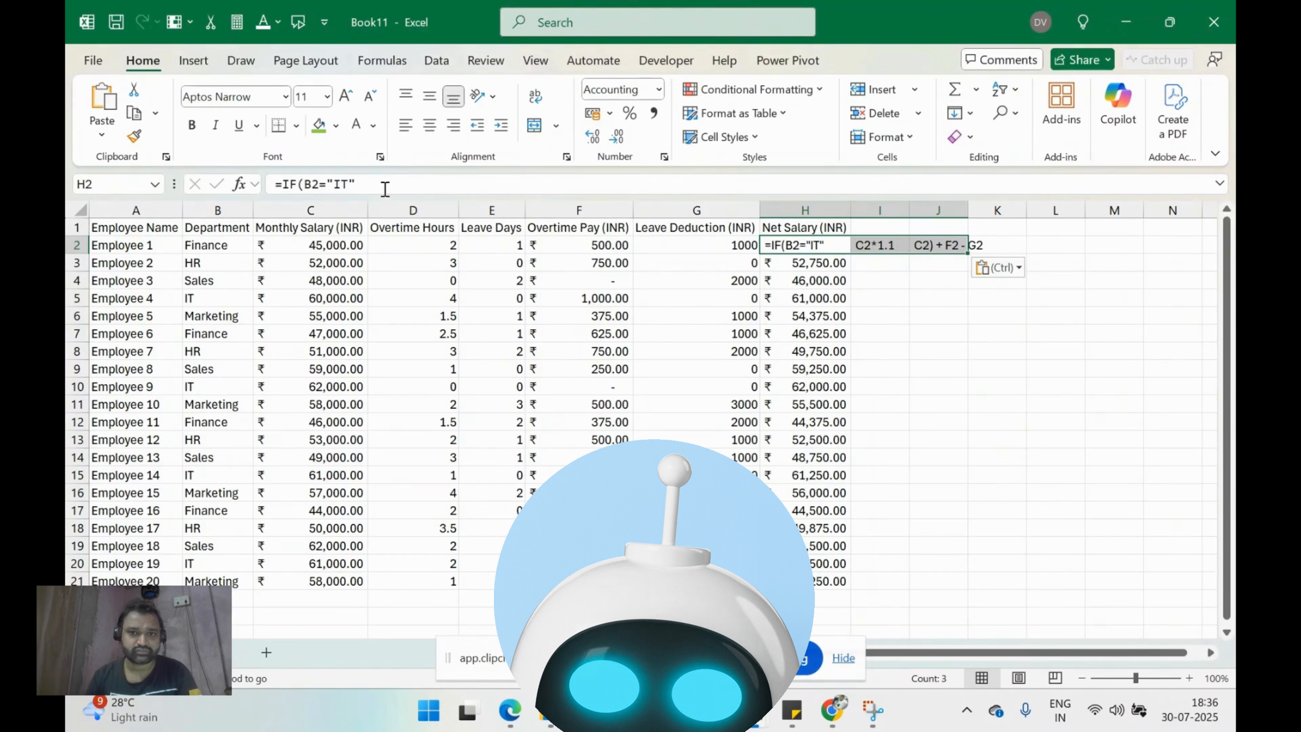
click(804, 351)
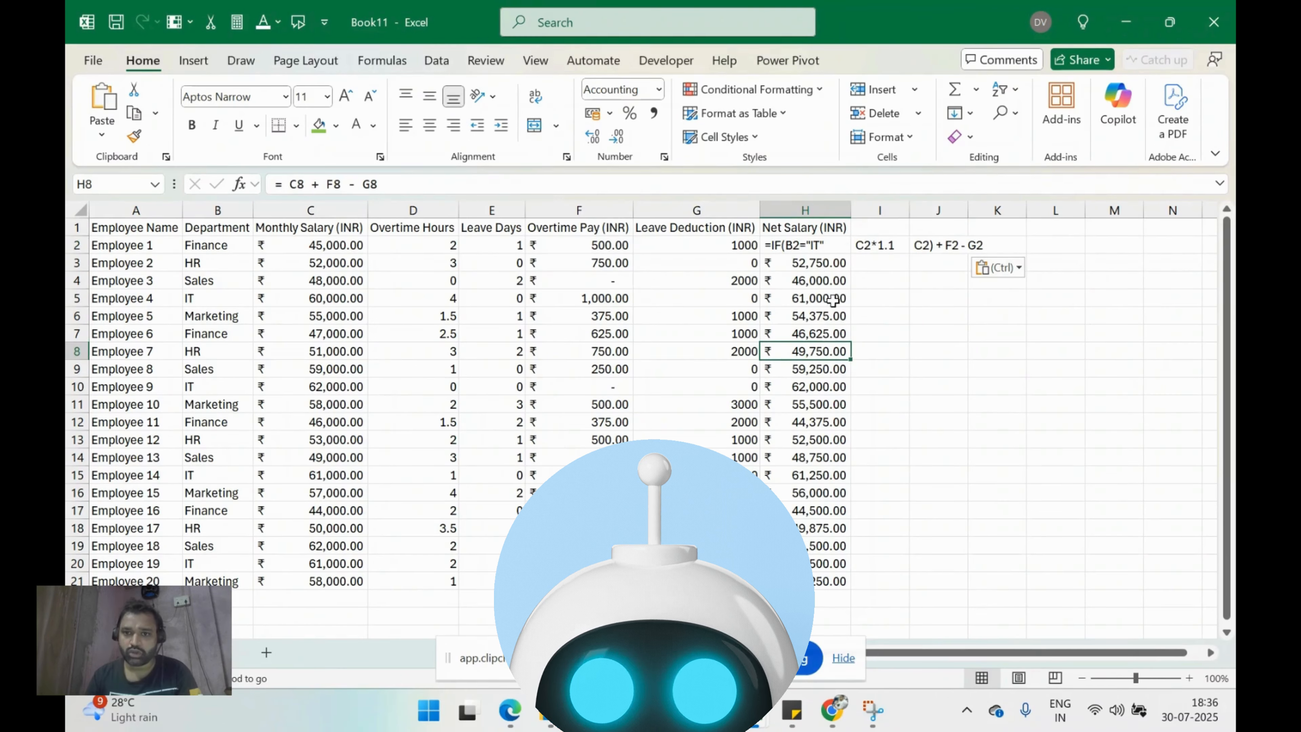
click(829, 249)
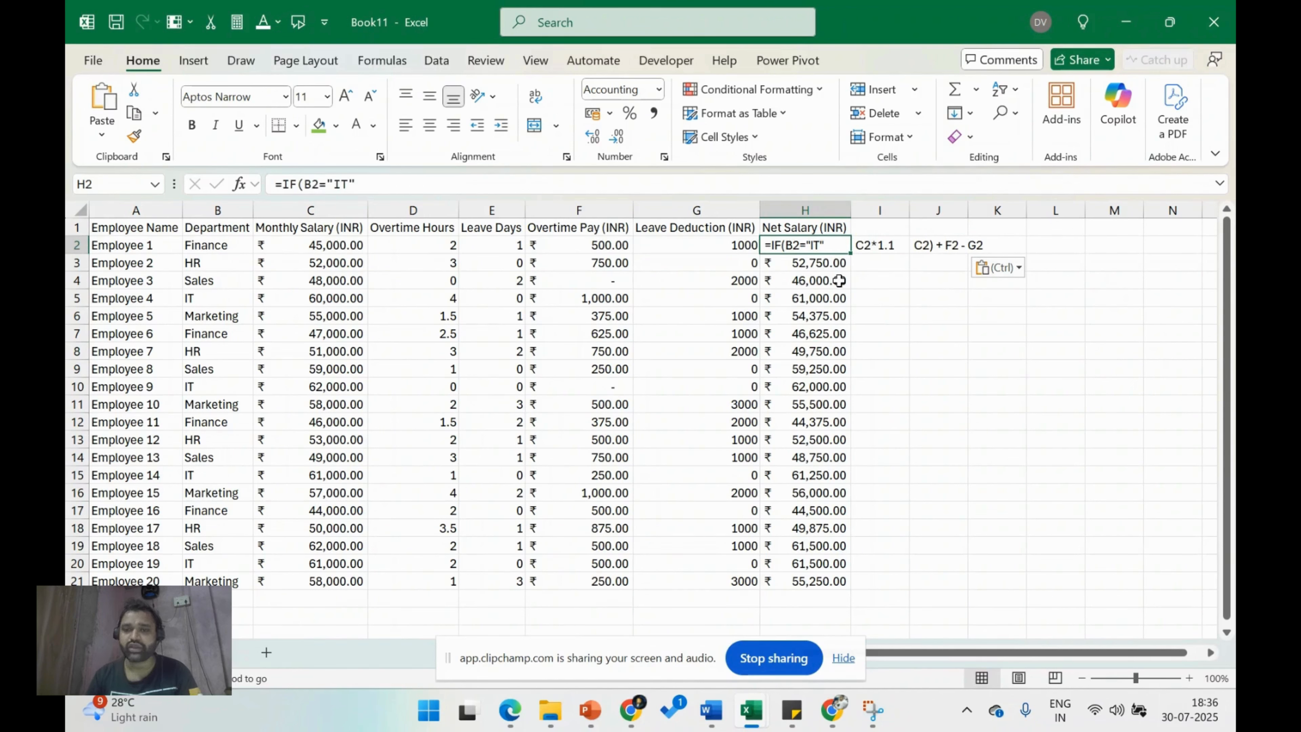
key(Delete)
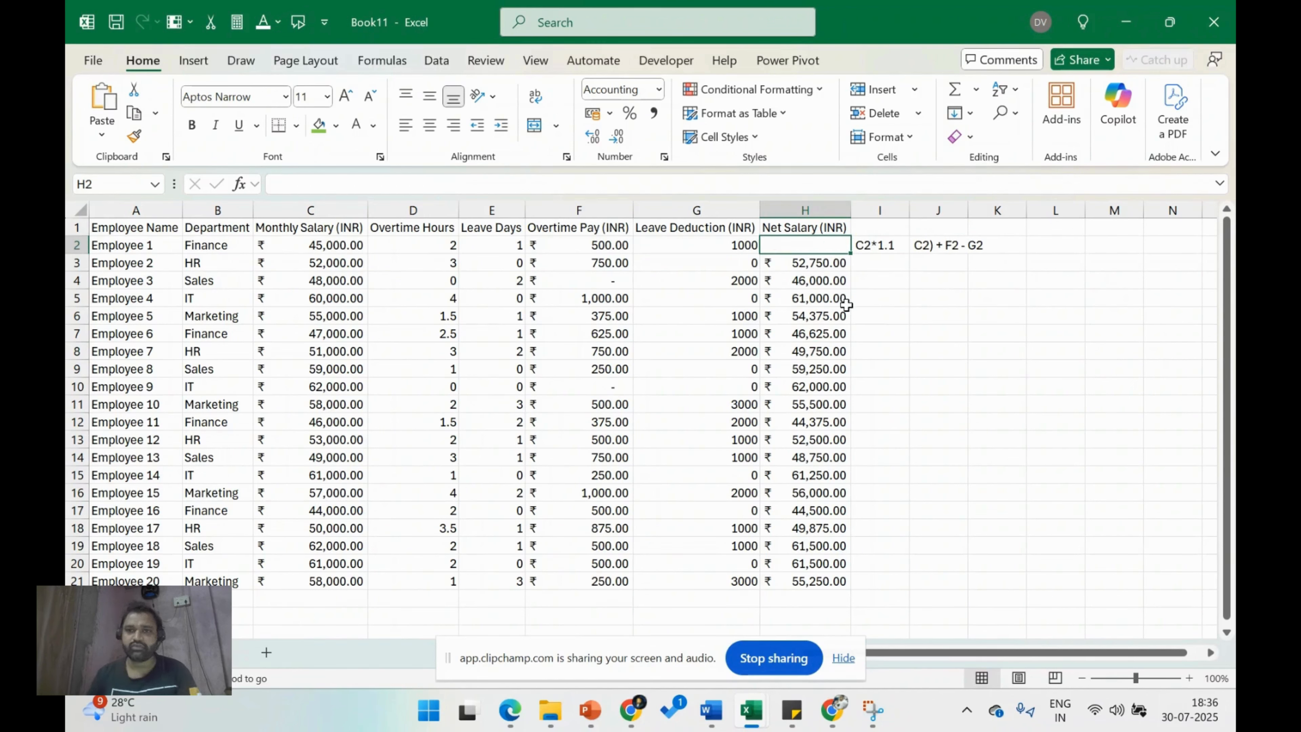
key(ctrl+z)
key(ctrl+z)
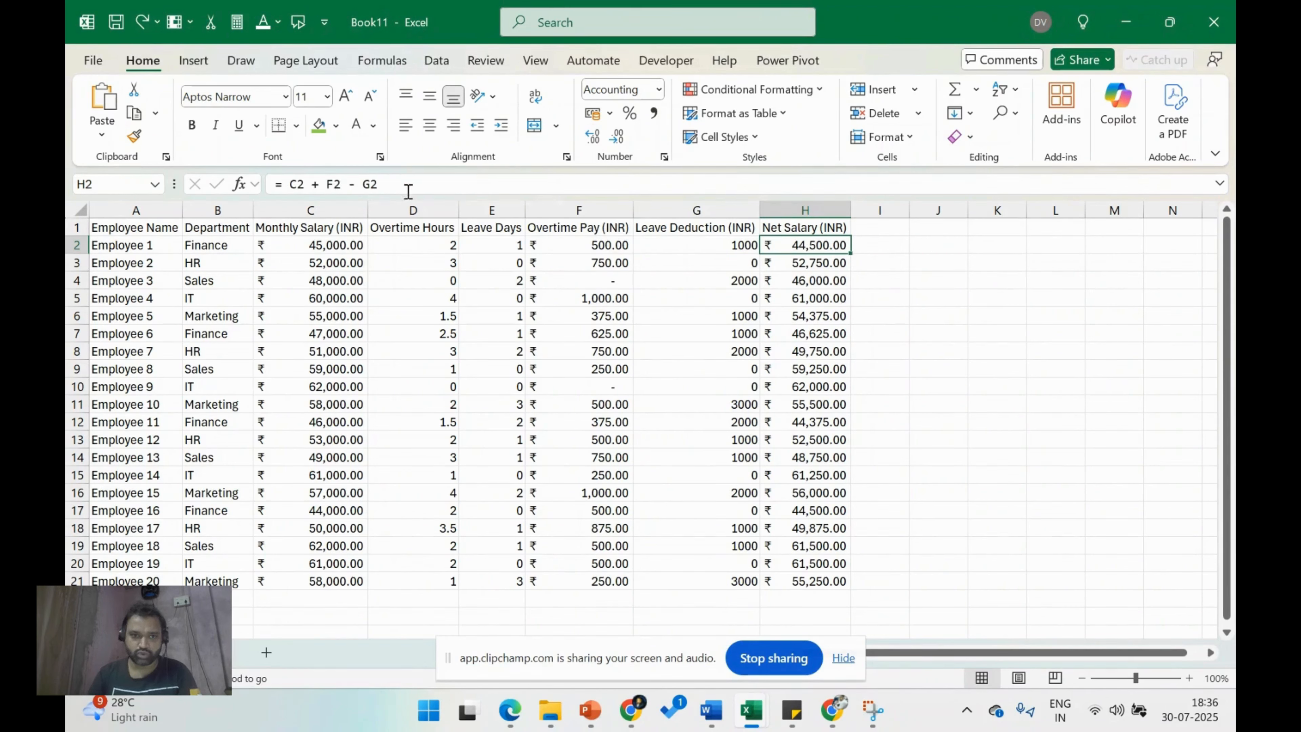
Replace the formula in H2 with =IF(B2="IT", C2*1.1, C2) + F2 - G2 and fill it down to H21.
drag(406, 186, 184, 184)
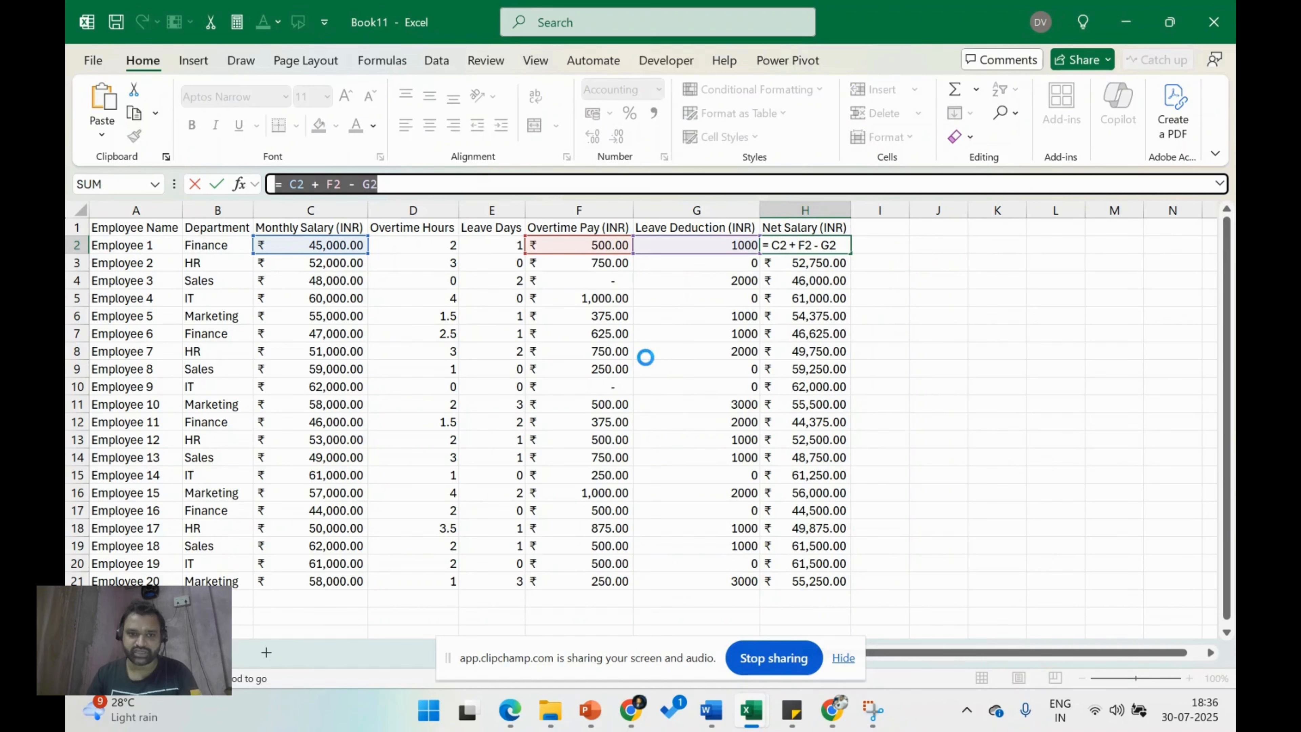
key(ctrl+v)
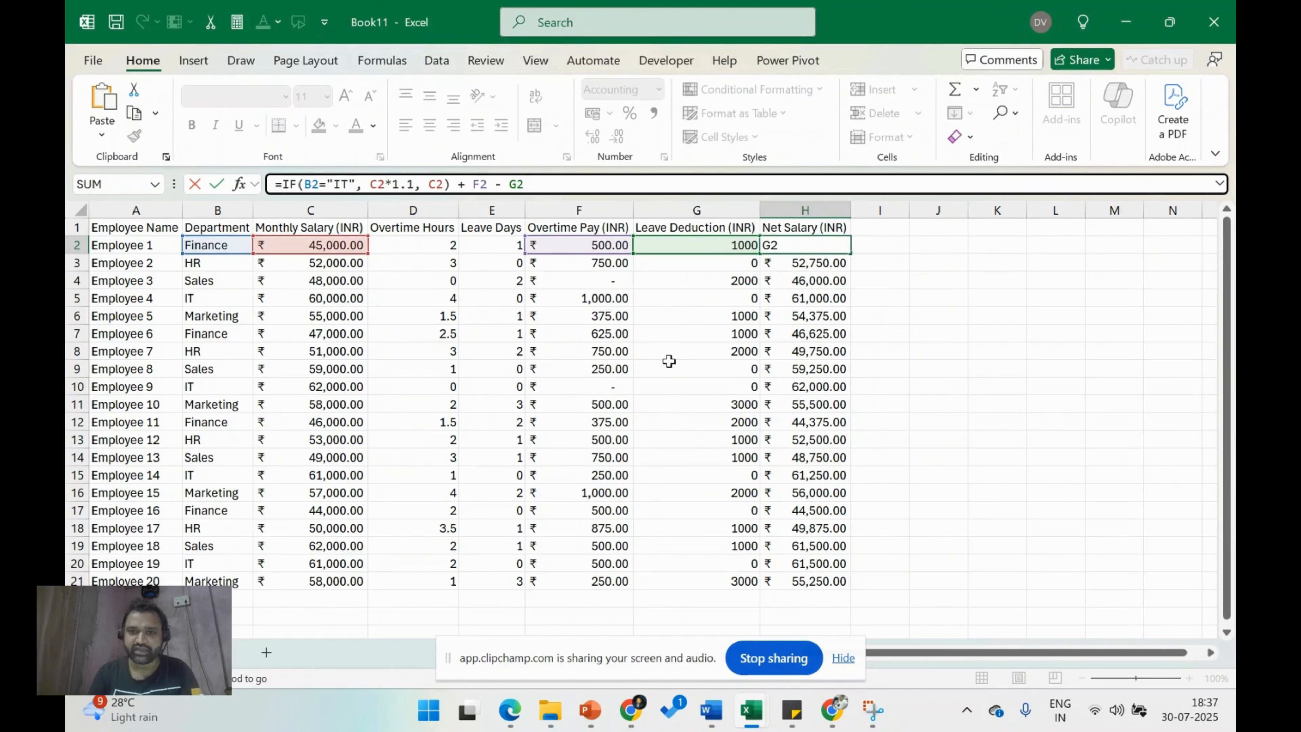
key(Return)
key(Up)
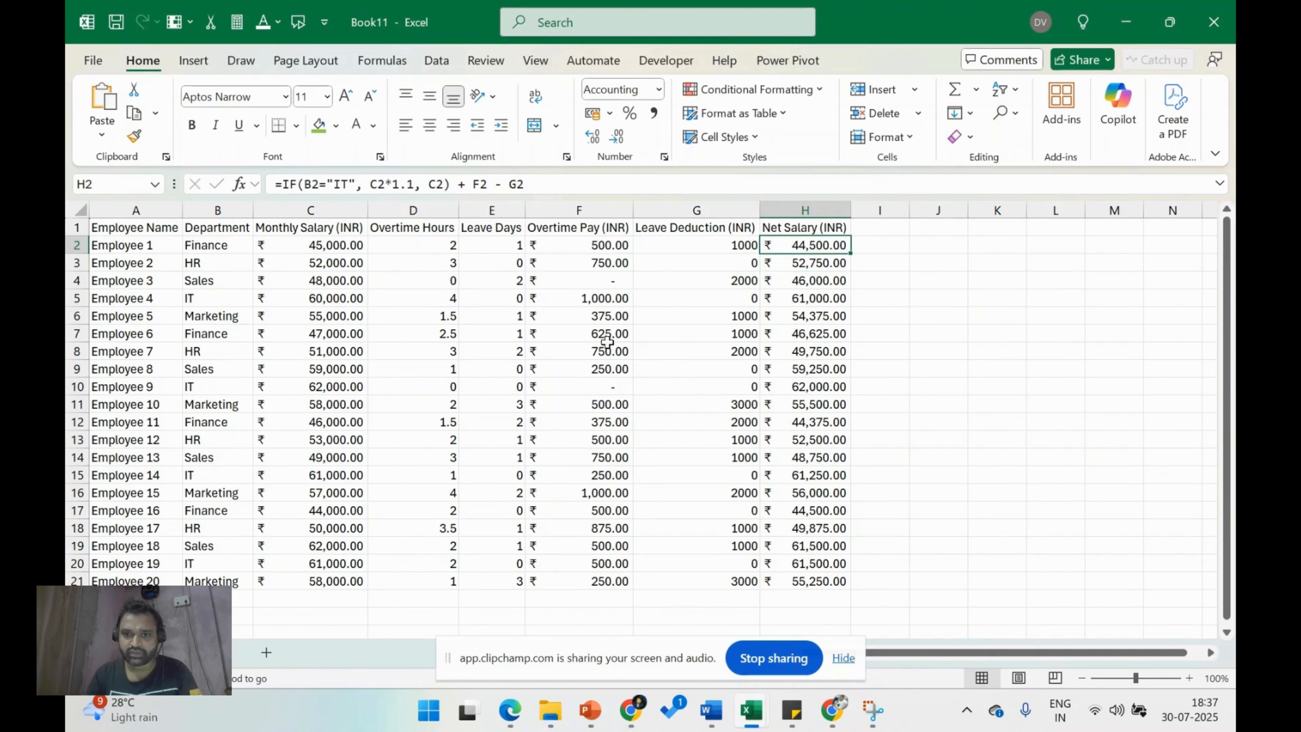
double_click(850, 254)
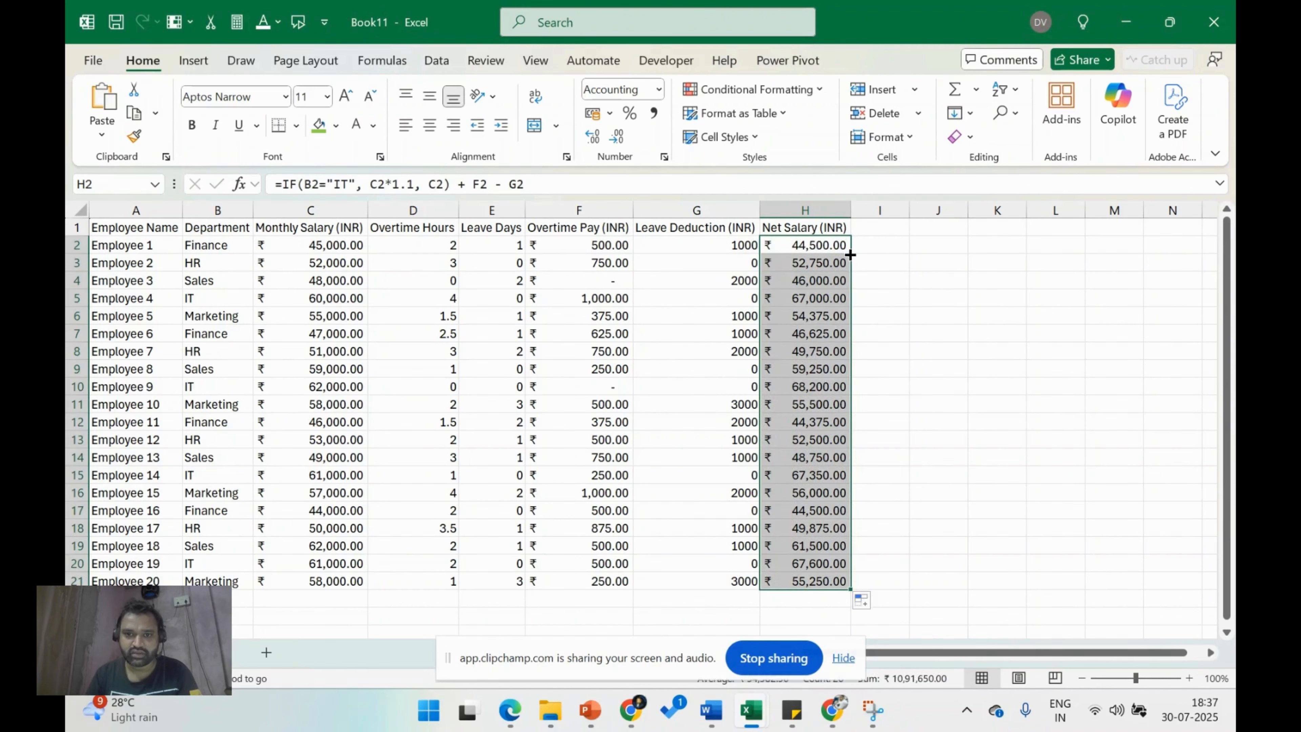
Add filters to the header row, filter the Department column to IT only and inspect the formula in H5.
click(219, 230)
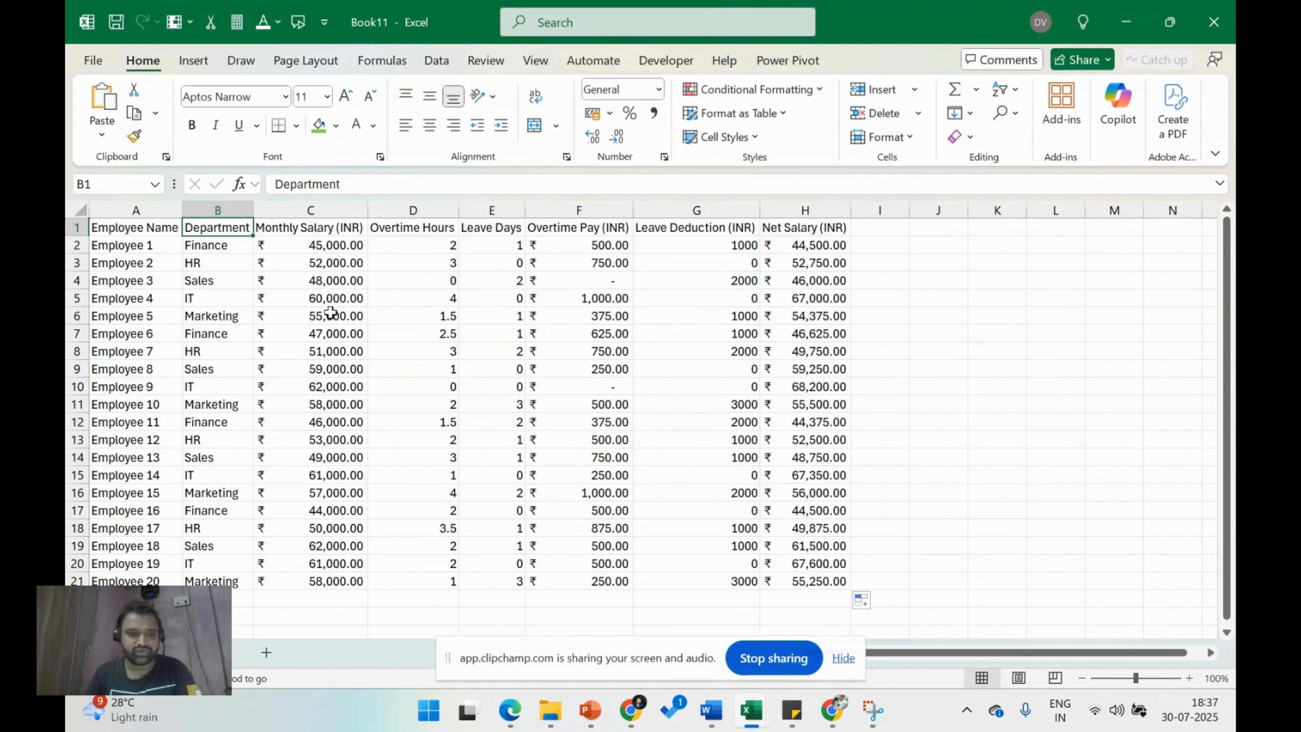
key(ctrl+shift+l)
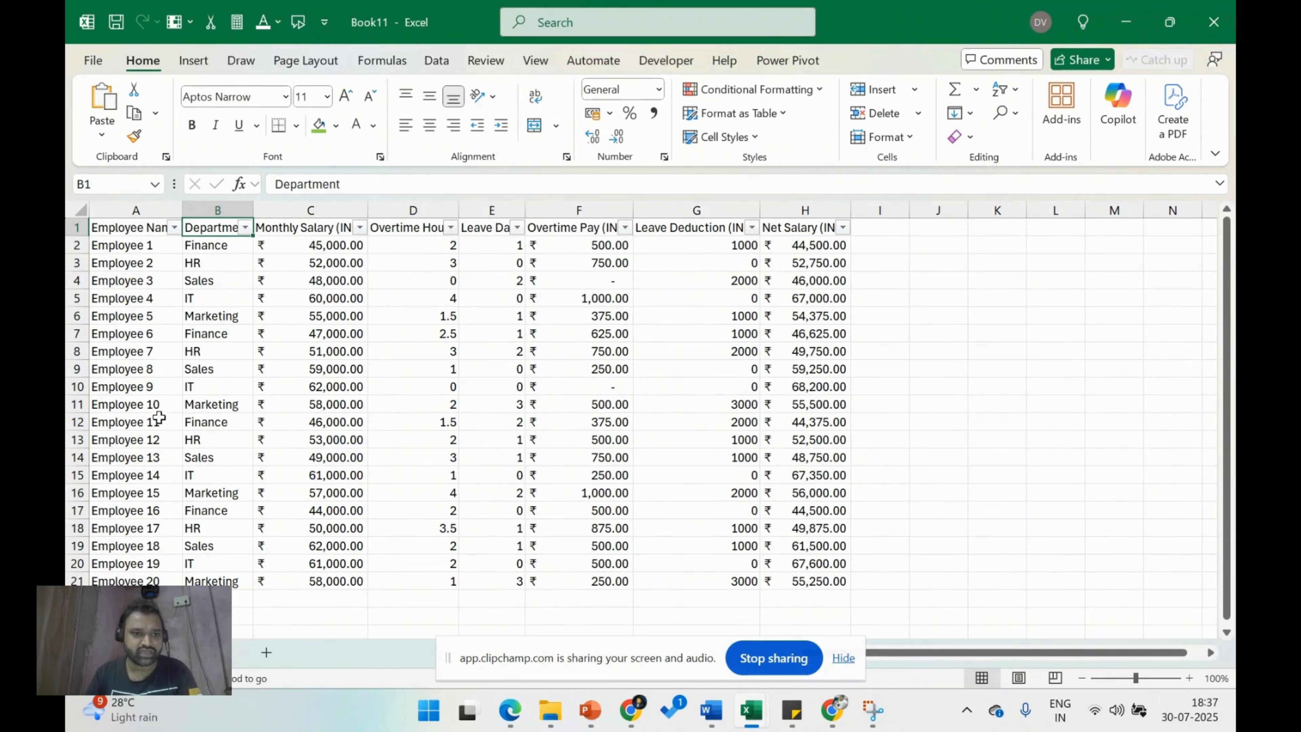
click(245, 227)
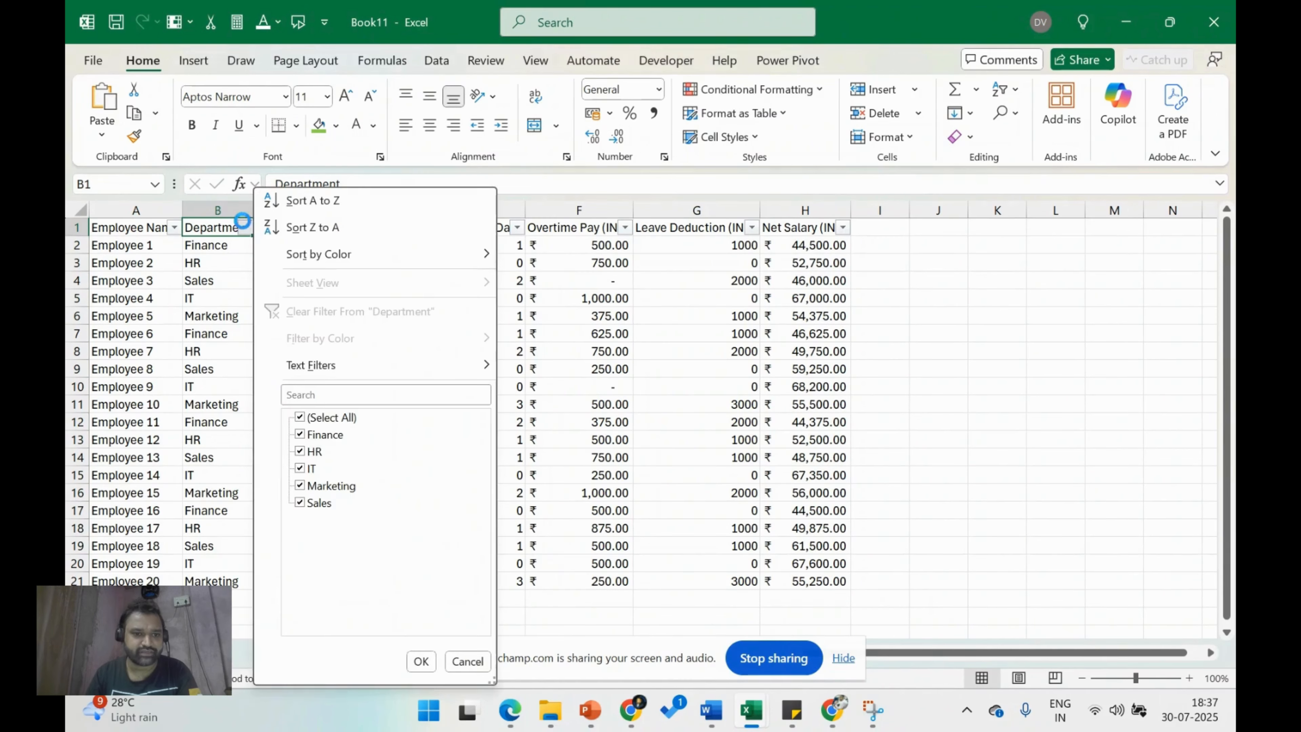
click(329, 418)
click(307, 468)
click(421, 661)
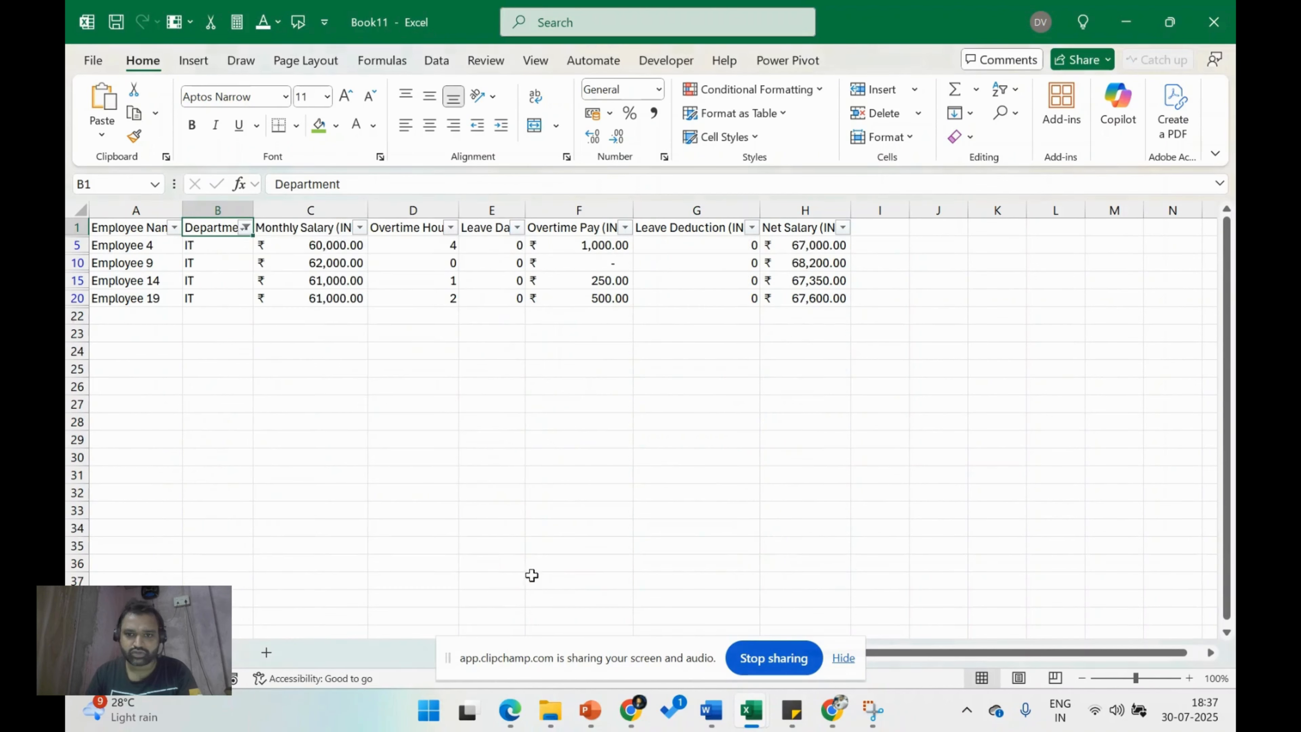
click(824, 245)
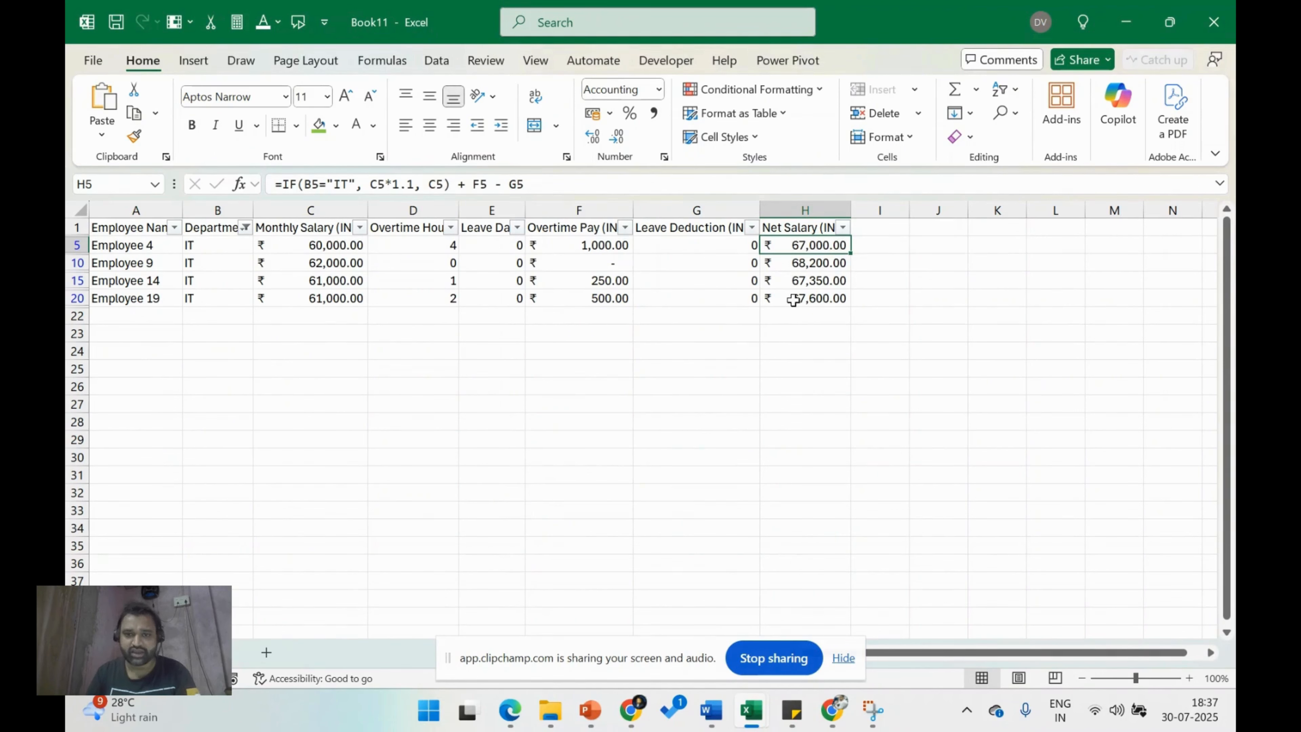
Insert a blank column H directly before the Net Salary column.
right_click(804, 209)
click(904, 419)
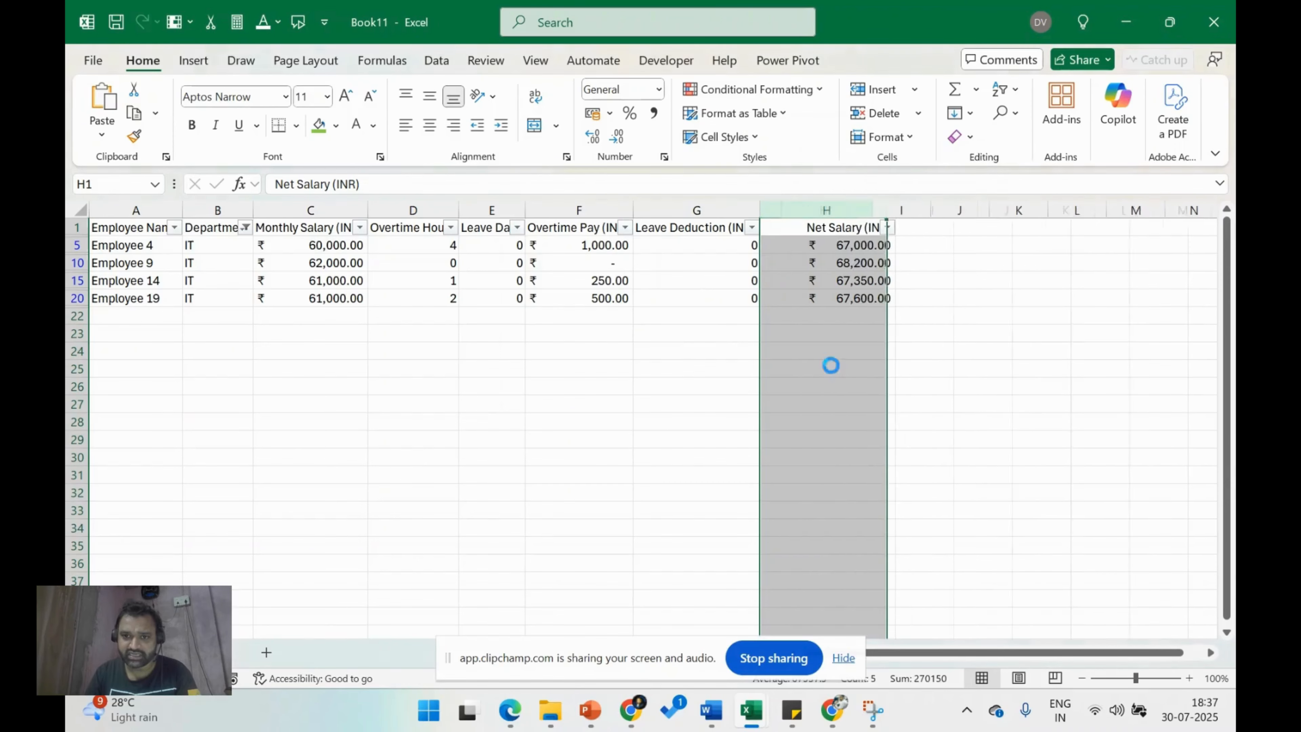
click(828, 226)
Copy the earlier formula = C2 + F2 - G2 from ChatGPT, paste it into H5 in Excel and fill it down to H20.
click(808, 252)
key(alt+Tab)
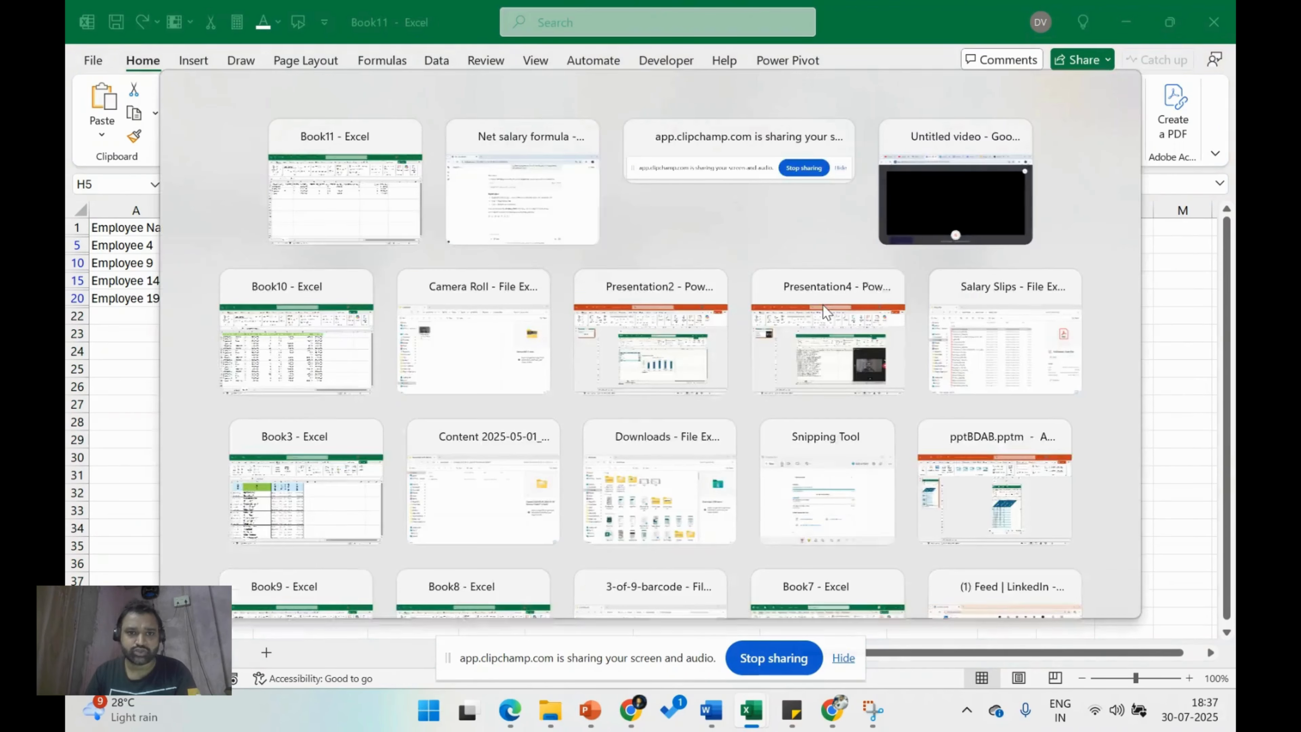
scroll(692, 341, up, 8)
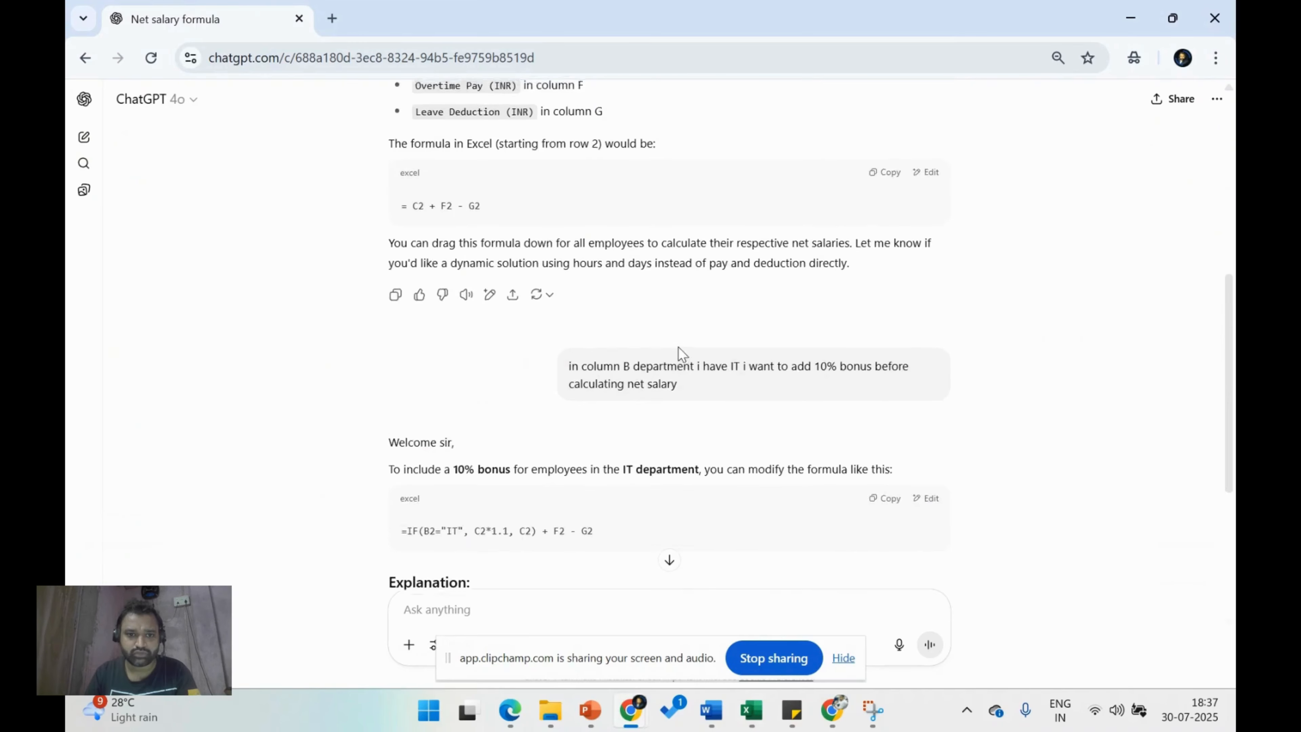
click(885, 350)
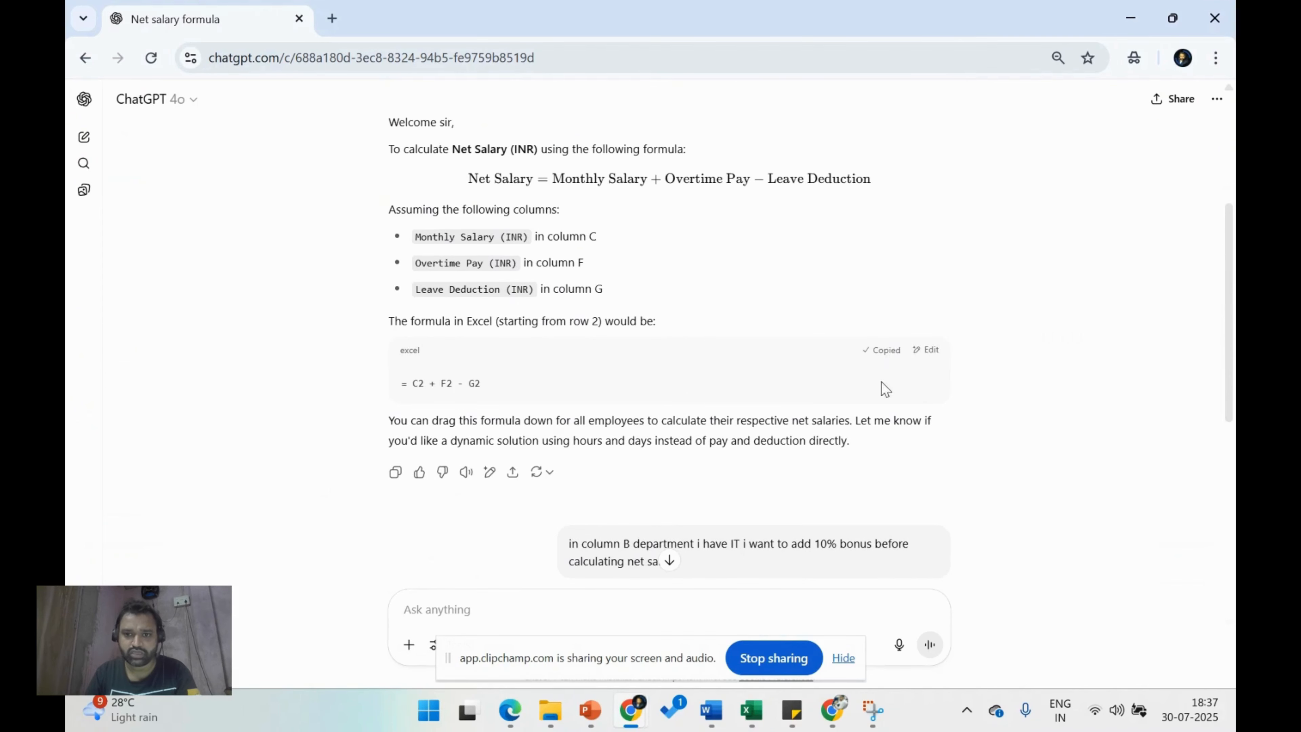
key(alt+Tab)
key(ctrl+v)
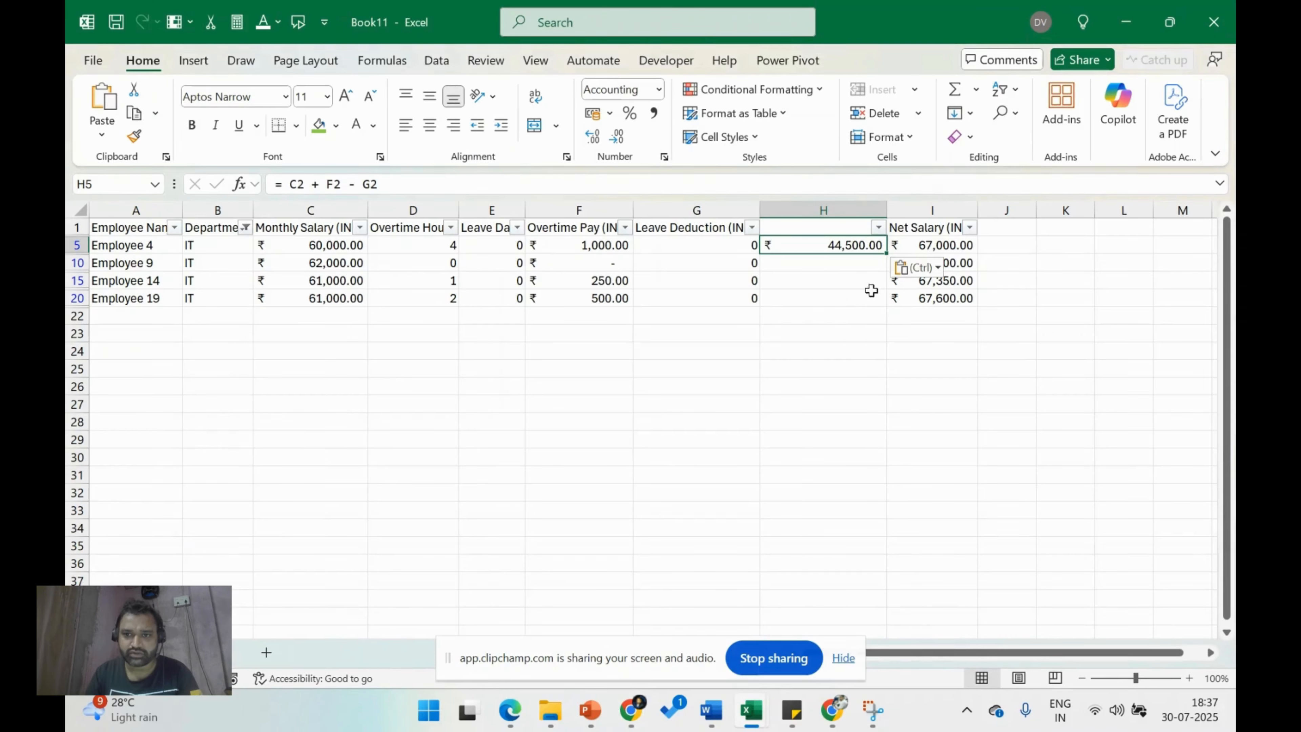
drag(885, 253, 886, 305)
click(850, 370)
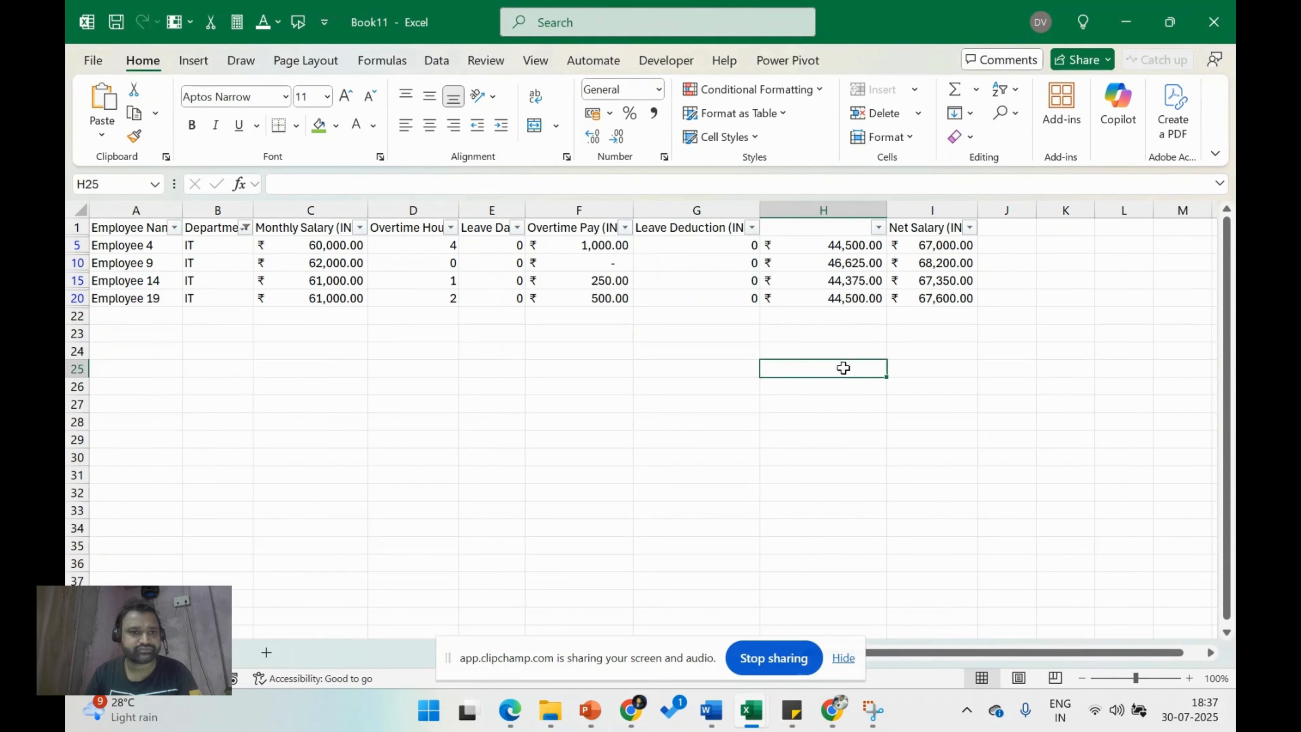
click(303, 263)
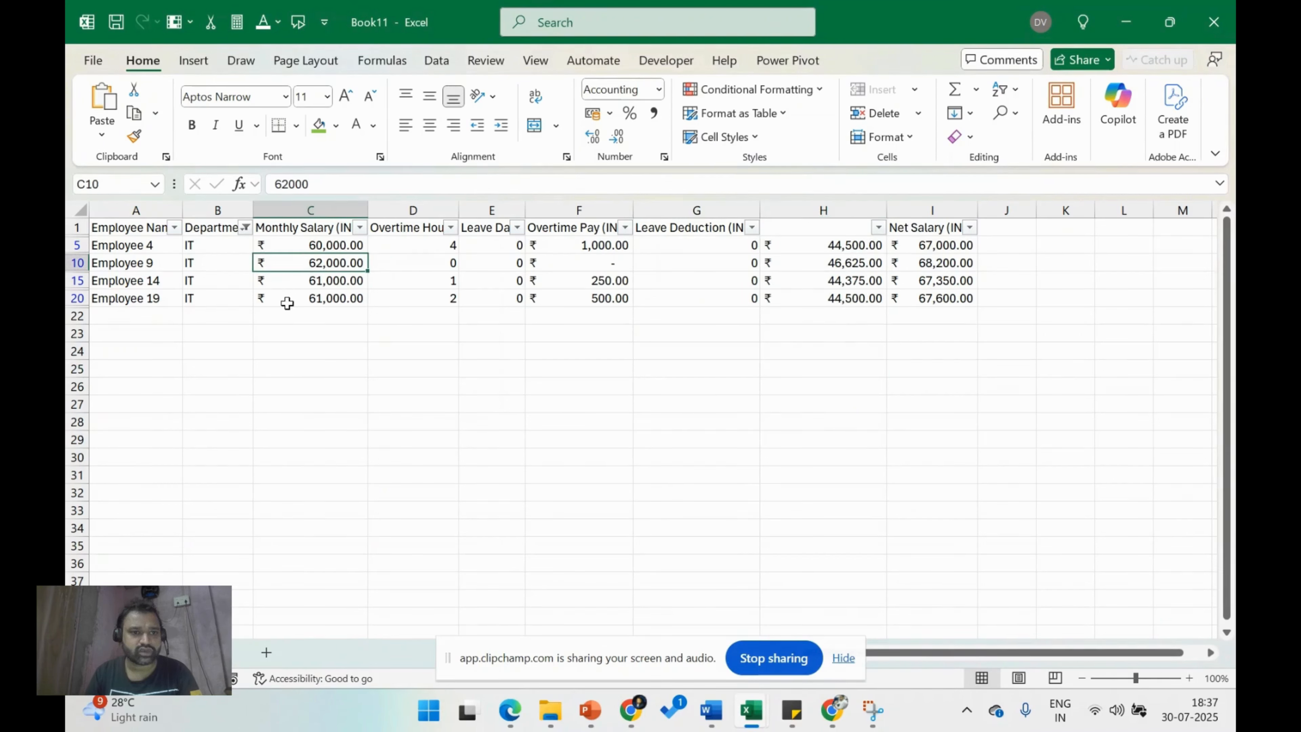
Compare the IT employees' bonus-inclusive net salaries in column I with the values in column H.
click(220, 258)
click(230, 314)
drag(956, 254, 960, 281)
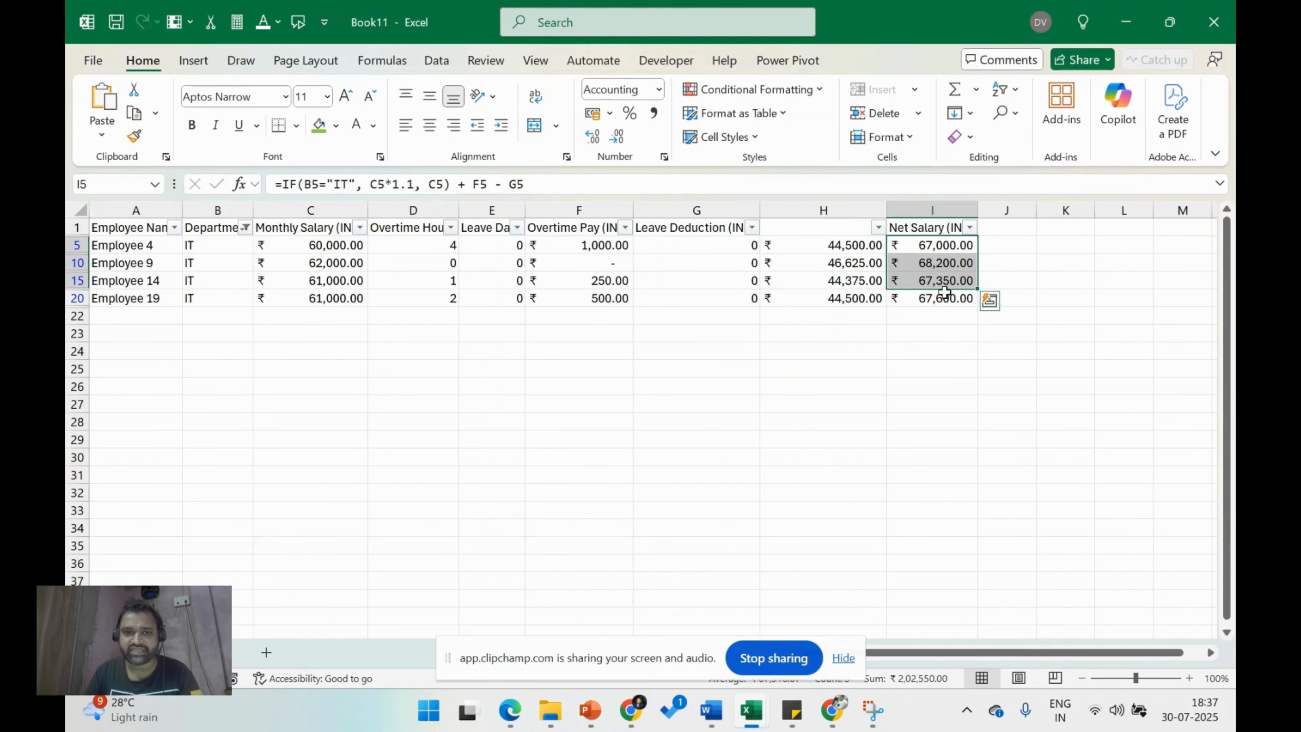
Remove the filters from the header row so all employees are shown.
click(689, 228)
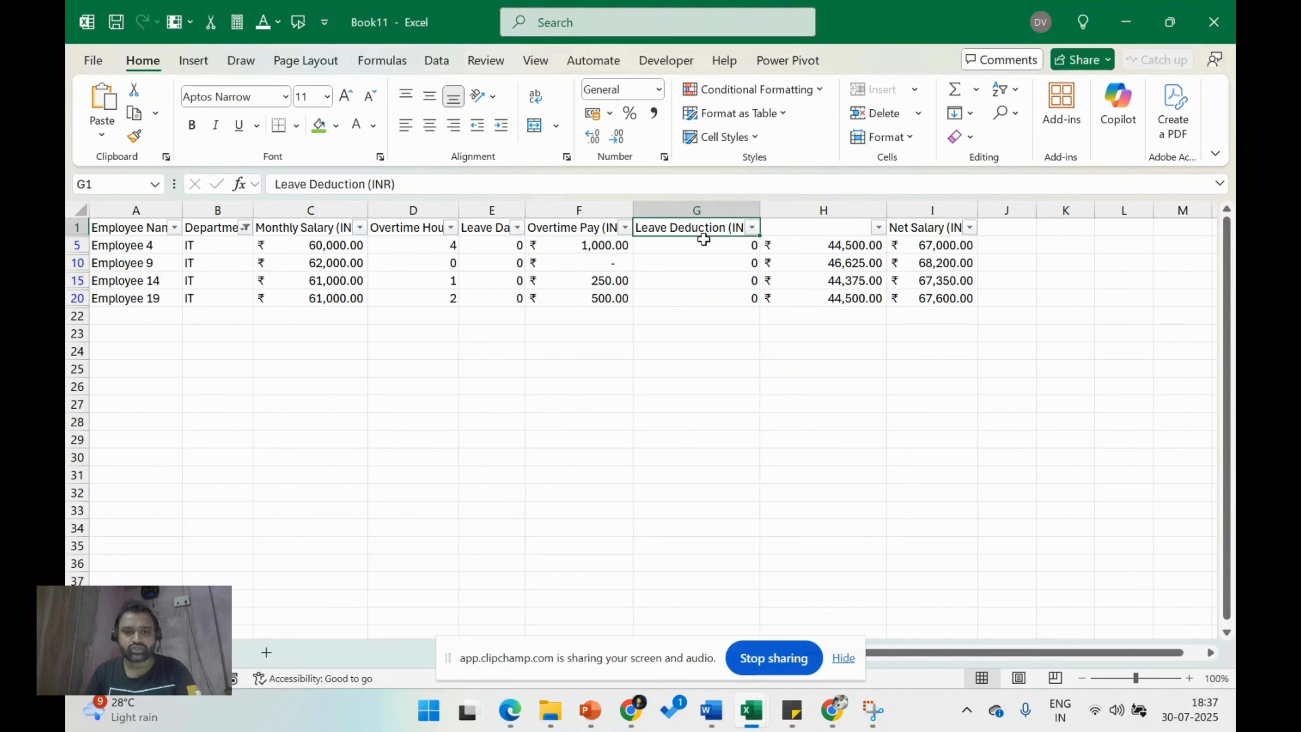
key(alt+d)
key(f)
key(f)
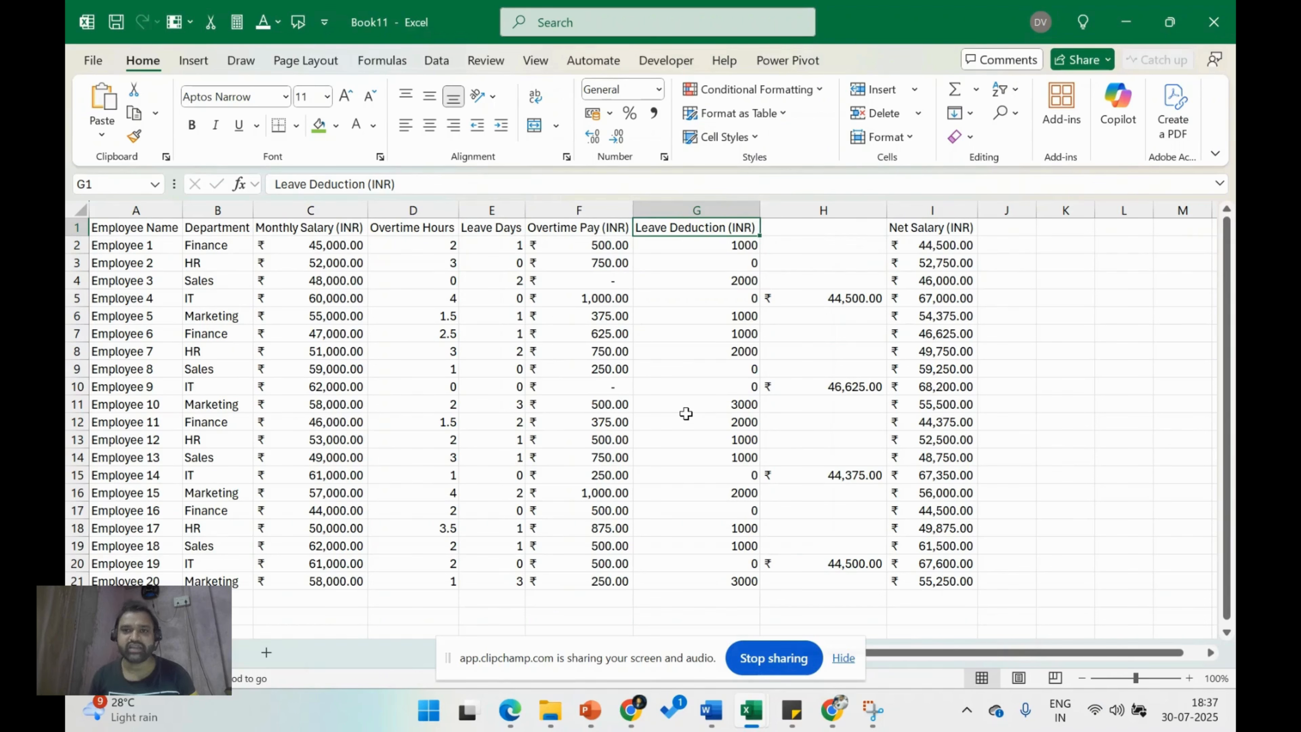
Delete the untitled comparison column H directly before the Net Salary column.
click(820, 246)
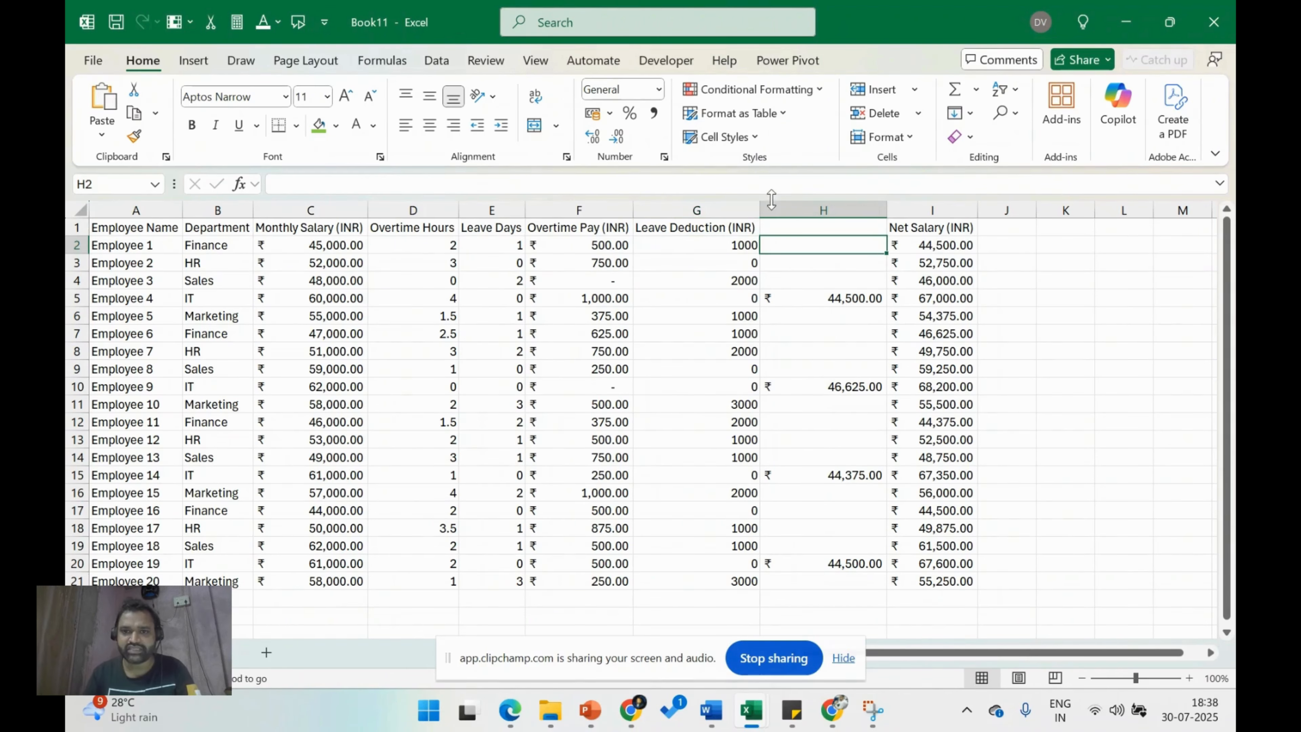
right_click(799, 201)
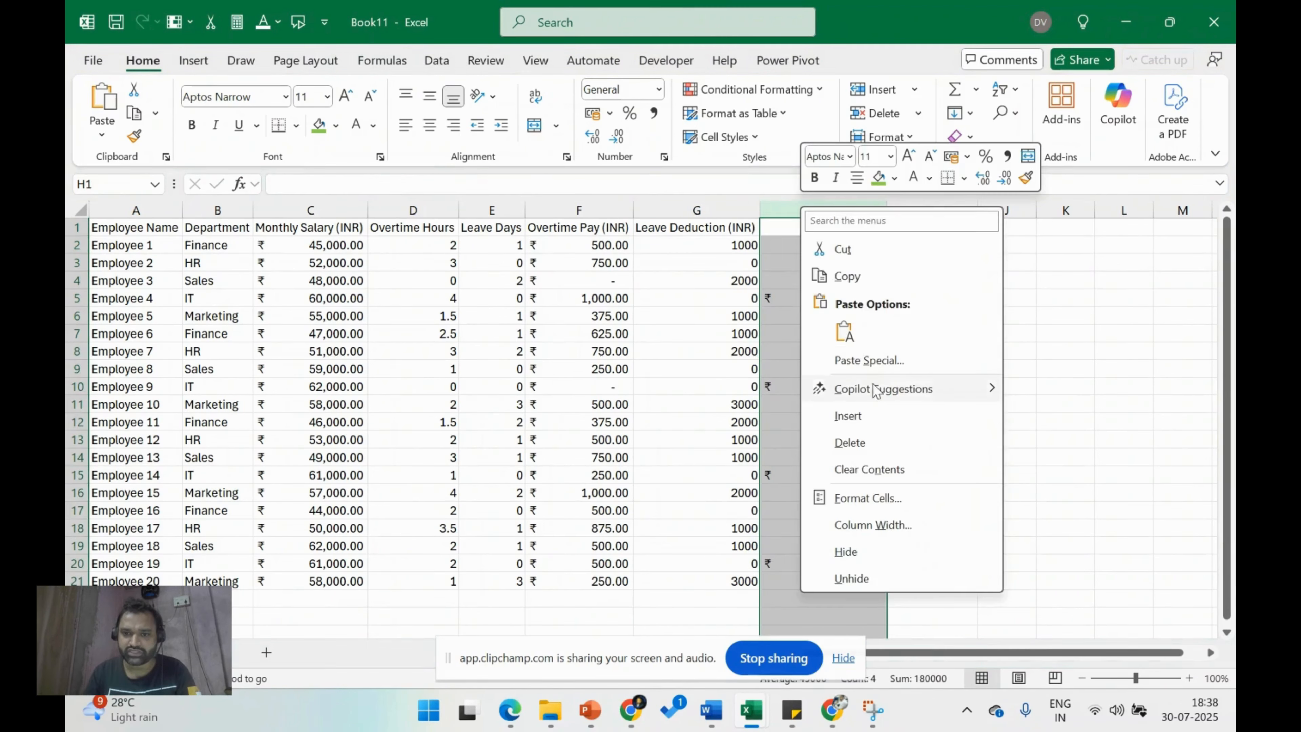
click(887, 448)
Try to enter the faulty formula =sum(C2:F2%9) in cell I2, beside the first employee's net salary.
click(892, 235)
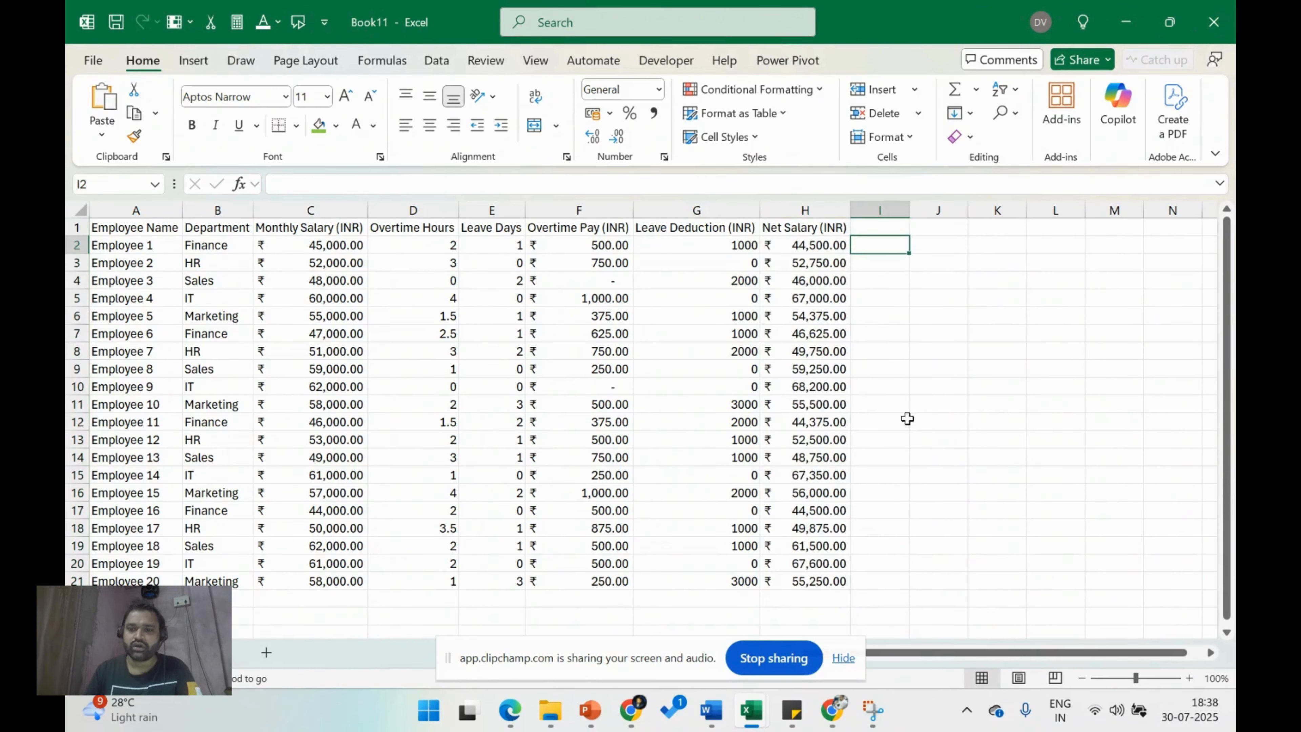
text(=sum)
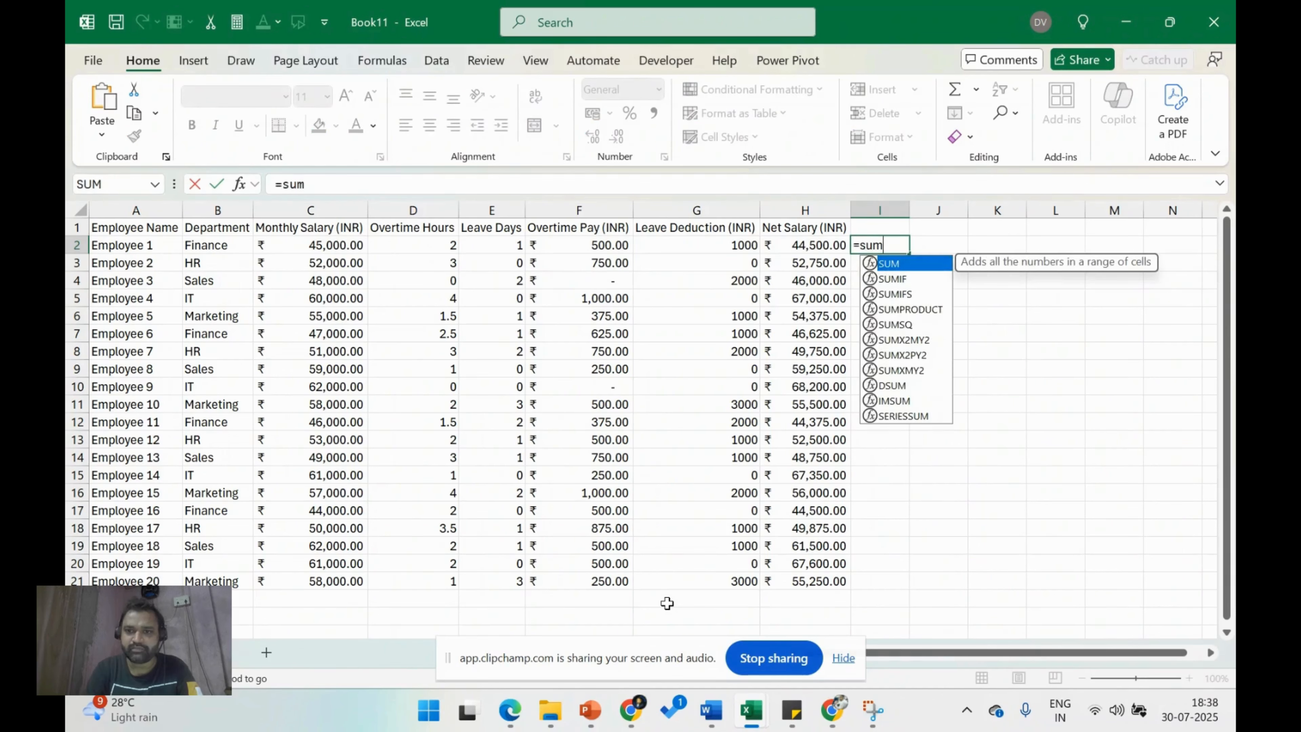
text(()
key(Left)
key(Left)
key(Left)
key(Left)
key(Left)
key(Left)
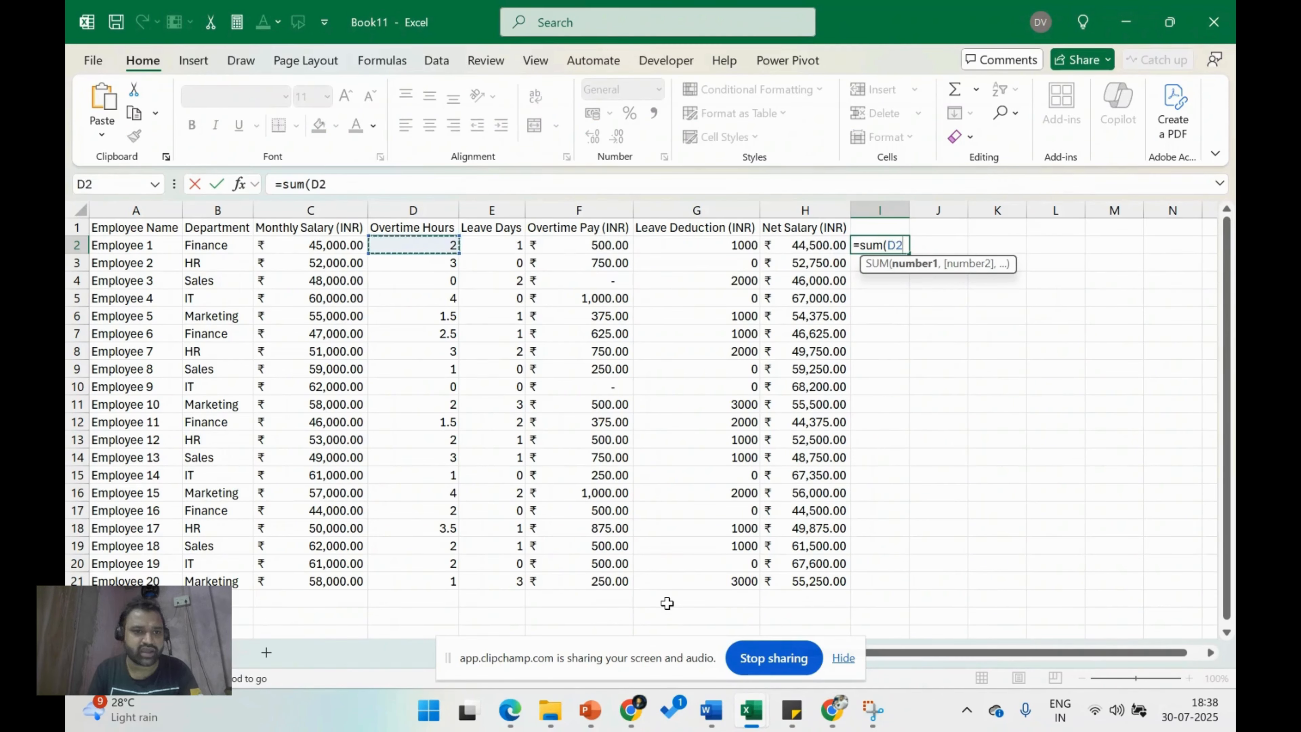
key(shift+Right)
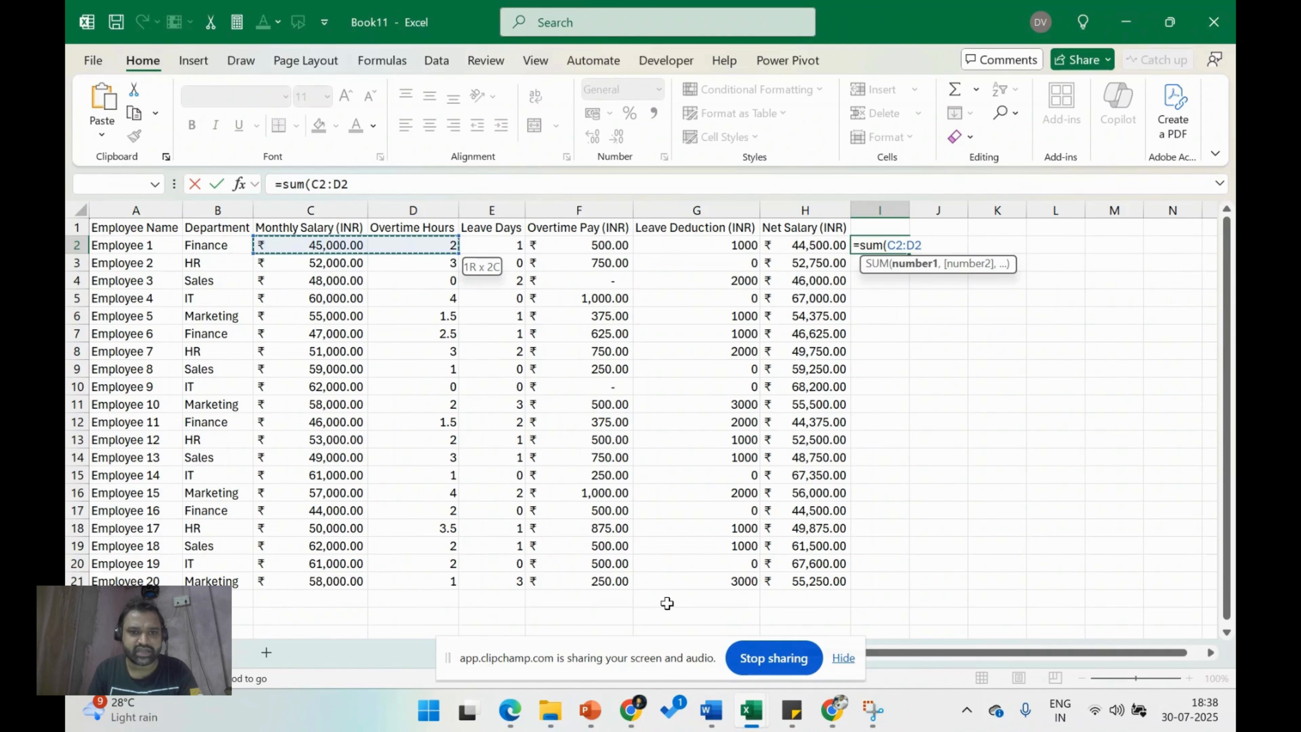
key(shift+Right)
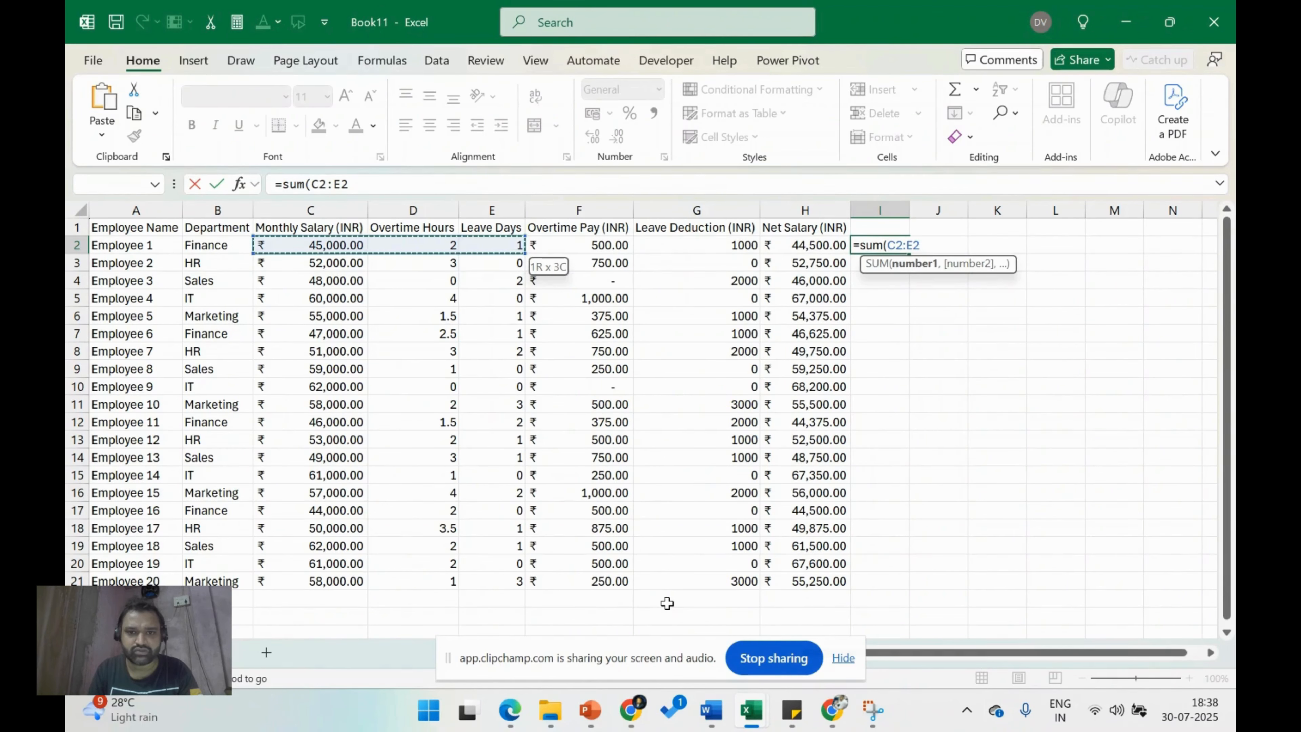
key(shift+Right)
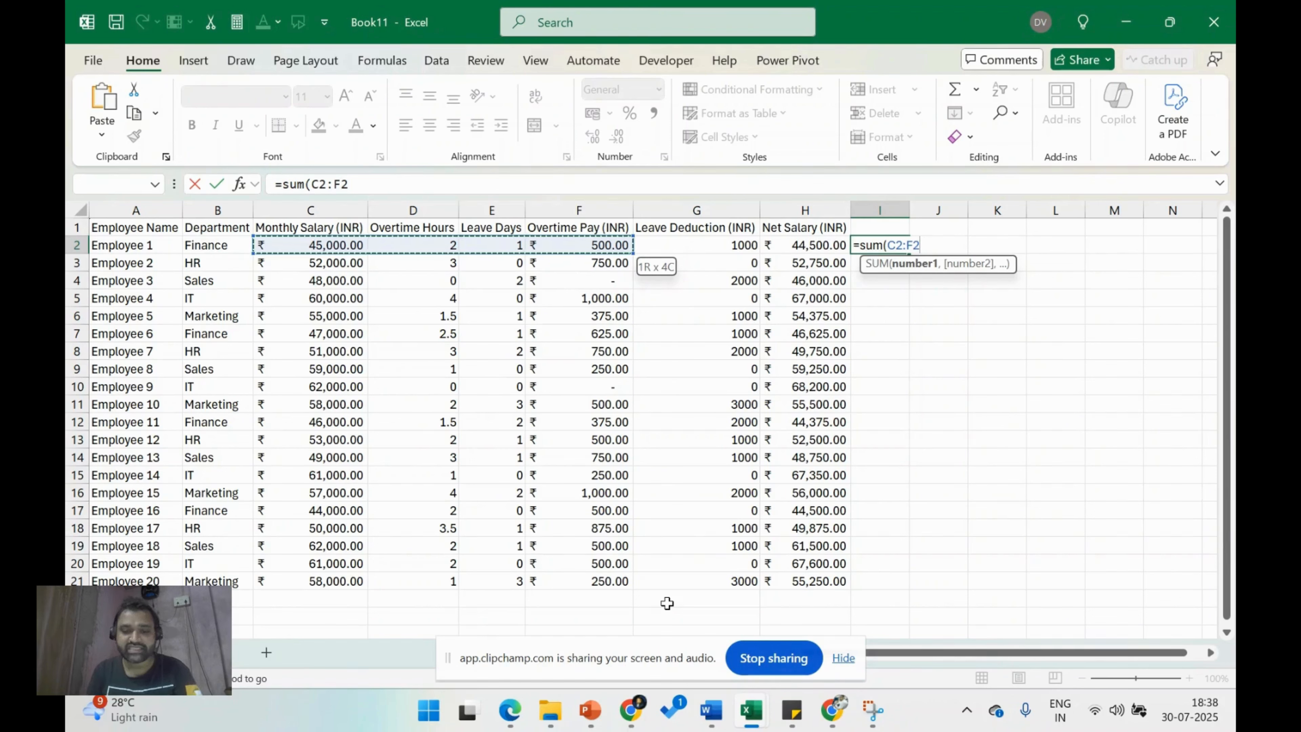
text(%)
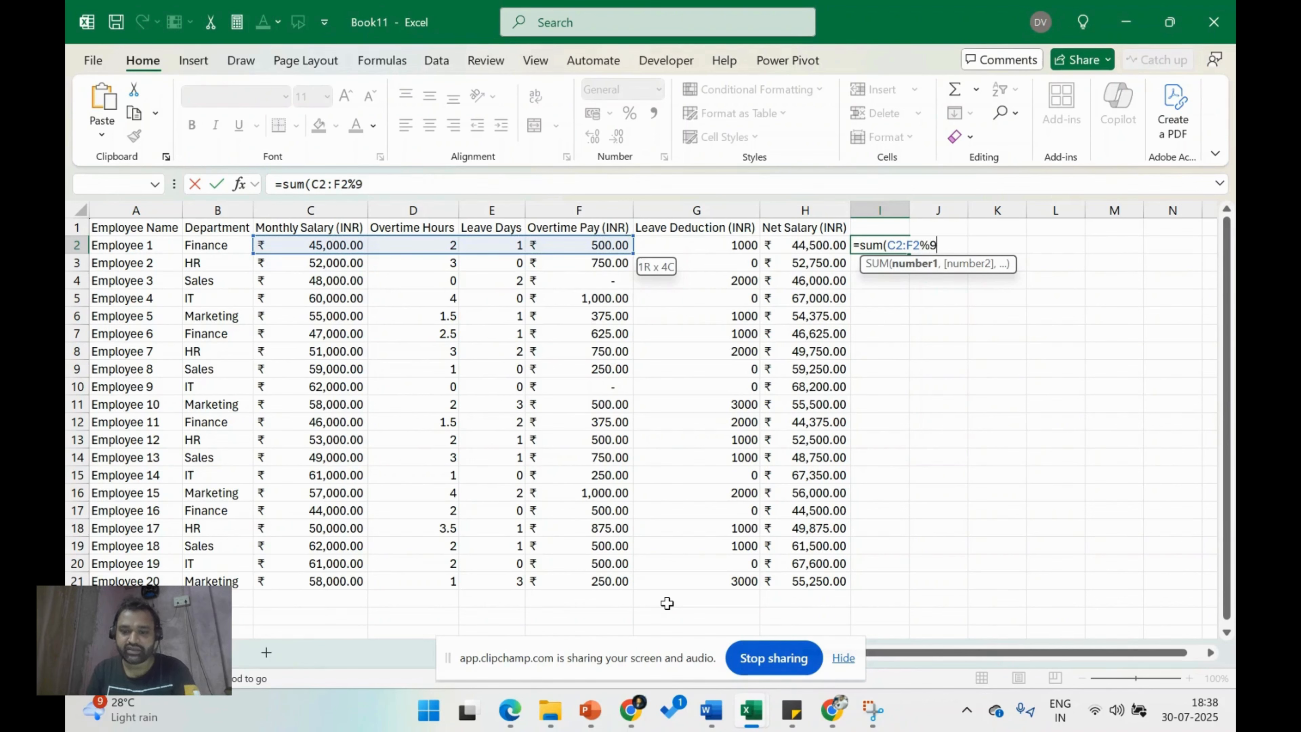
text(9))
key(Return)
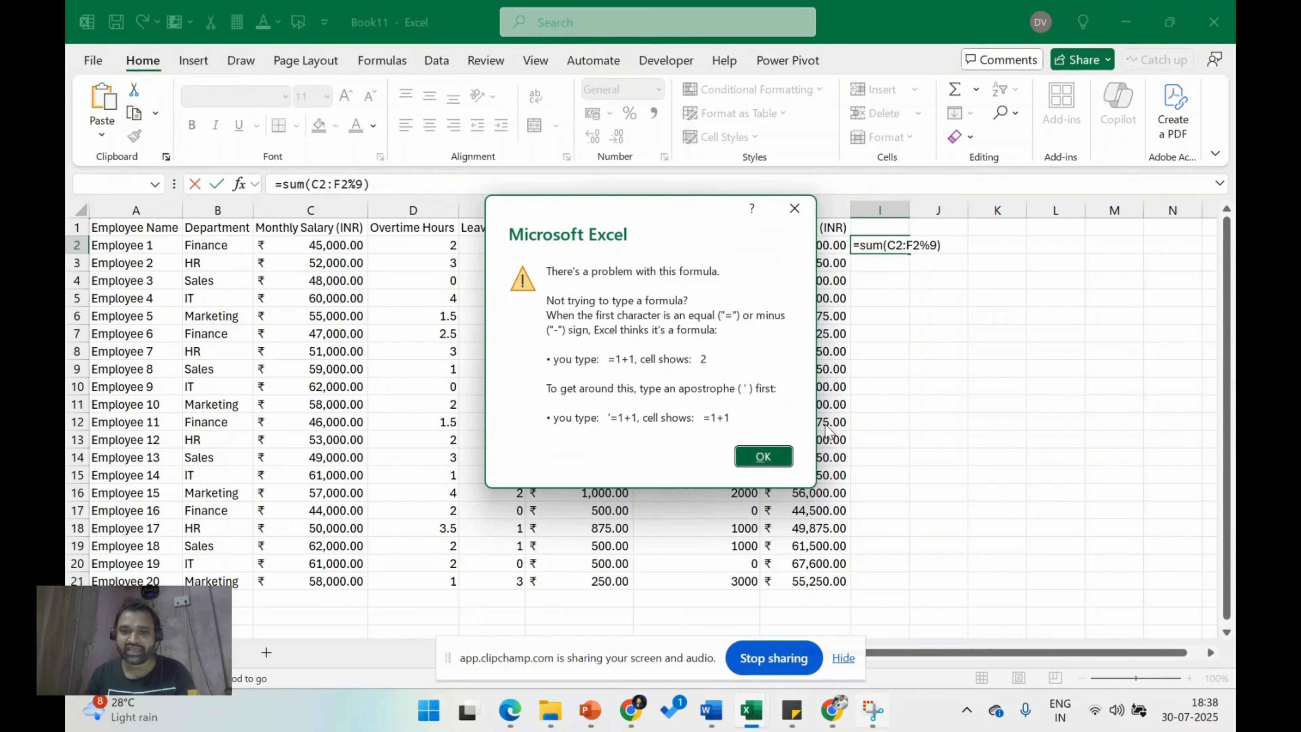
Dismiss the formula error and store the formula in I2 as plain text with a leading apostrophe.
click(776, 459)
click(284, 183)
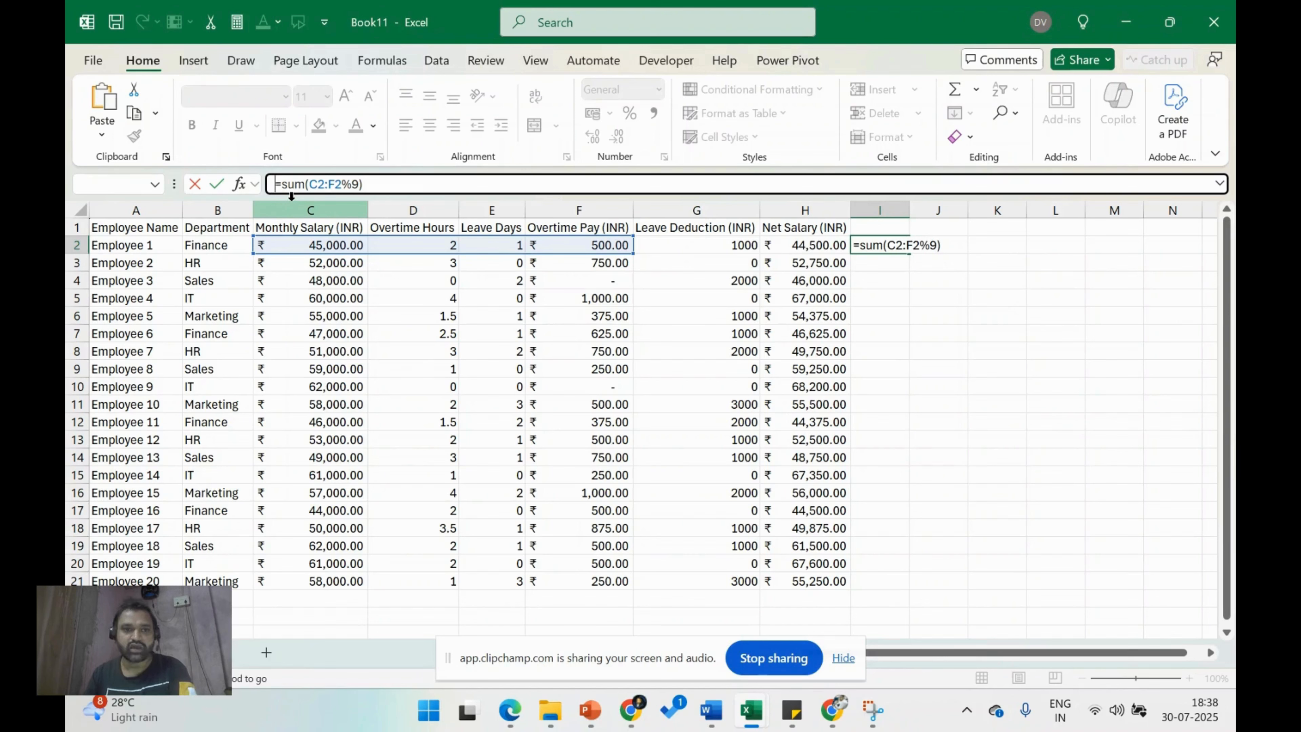
text(')
key(Return)
Copy the formula text from I2, switch to ChatGPT and ask "Could you please assist resolving this formula ?- =sum(C2:F2%9)".
click(878, 246)
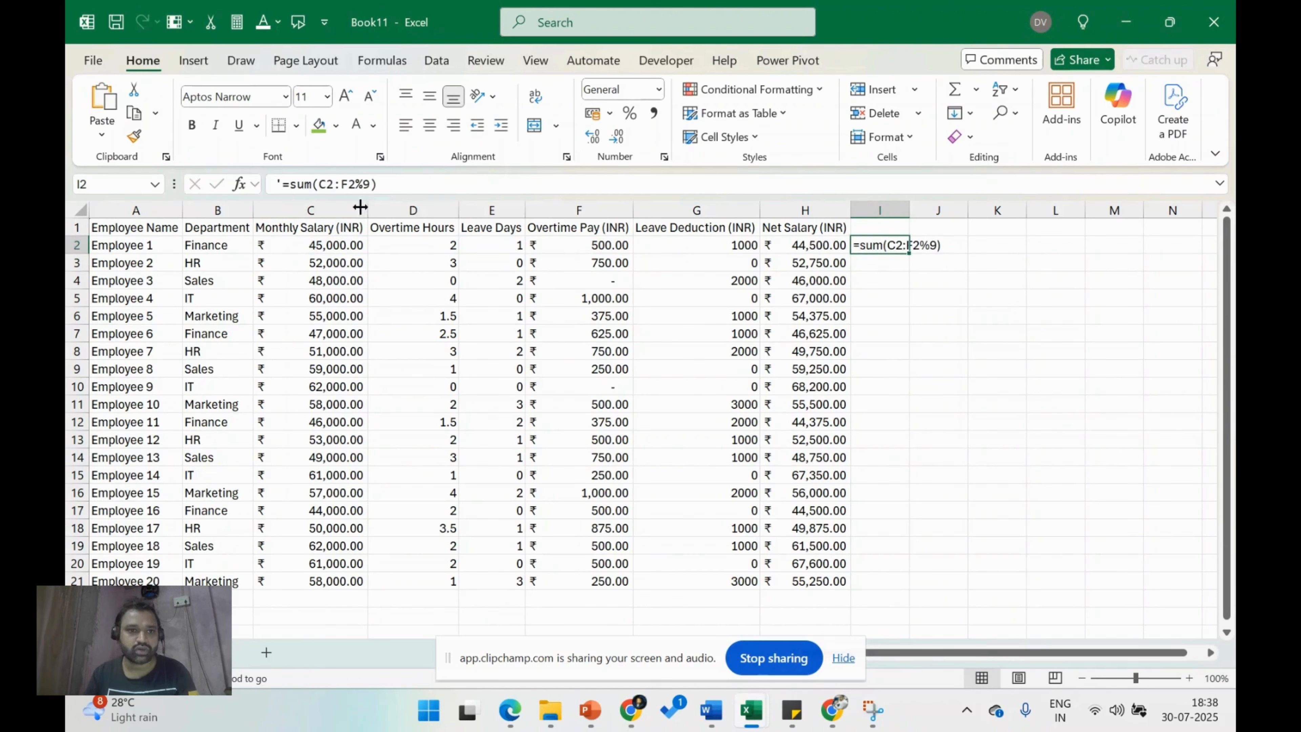
drag(278, 175, 407, 180)
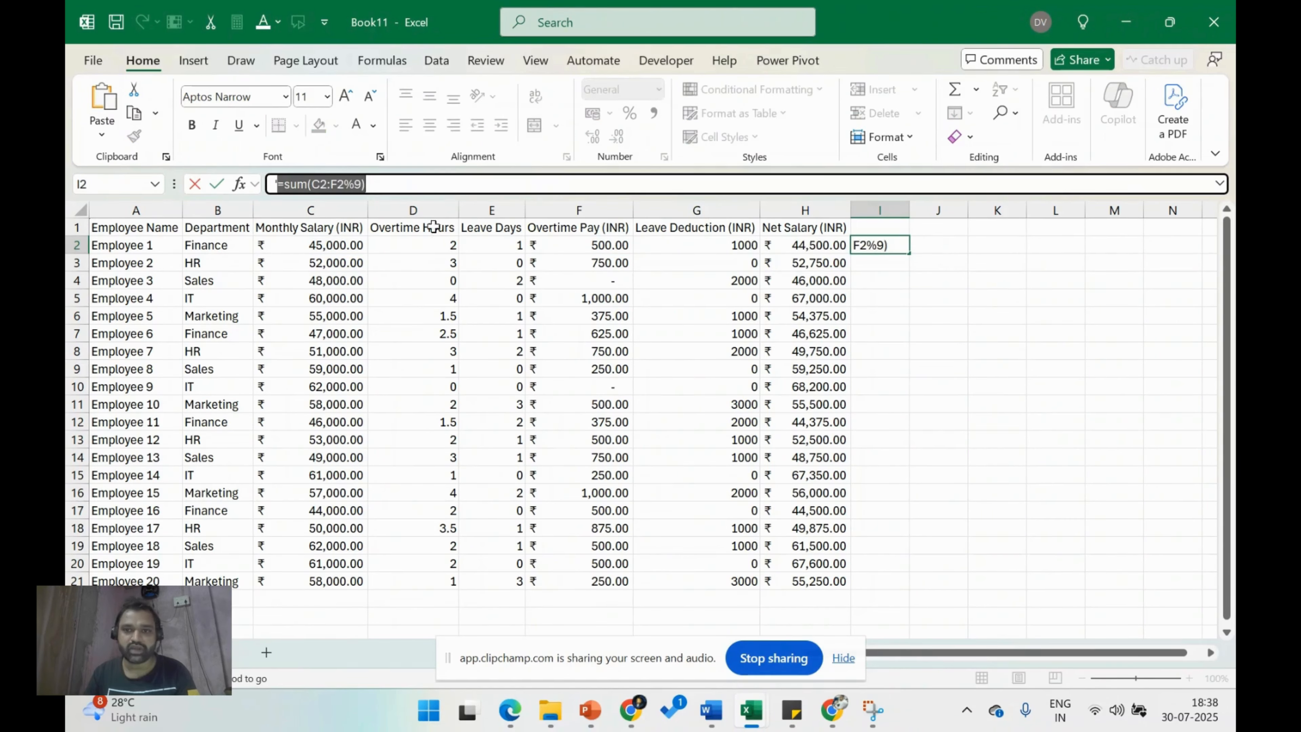
key(Escape)
key(alt+Tab)
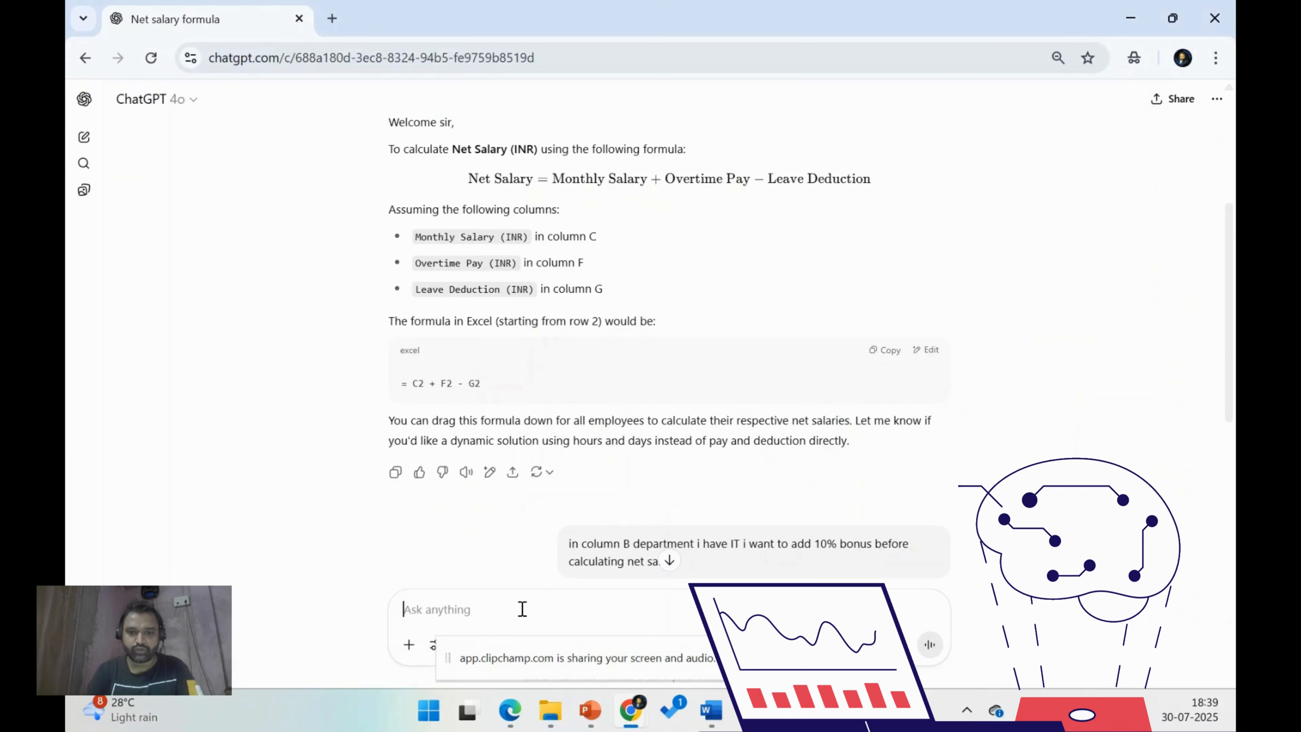
text(Could you pl)
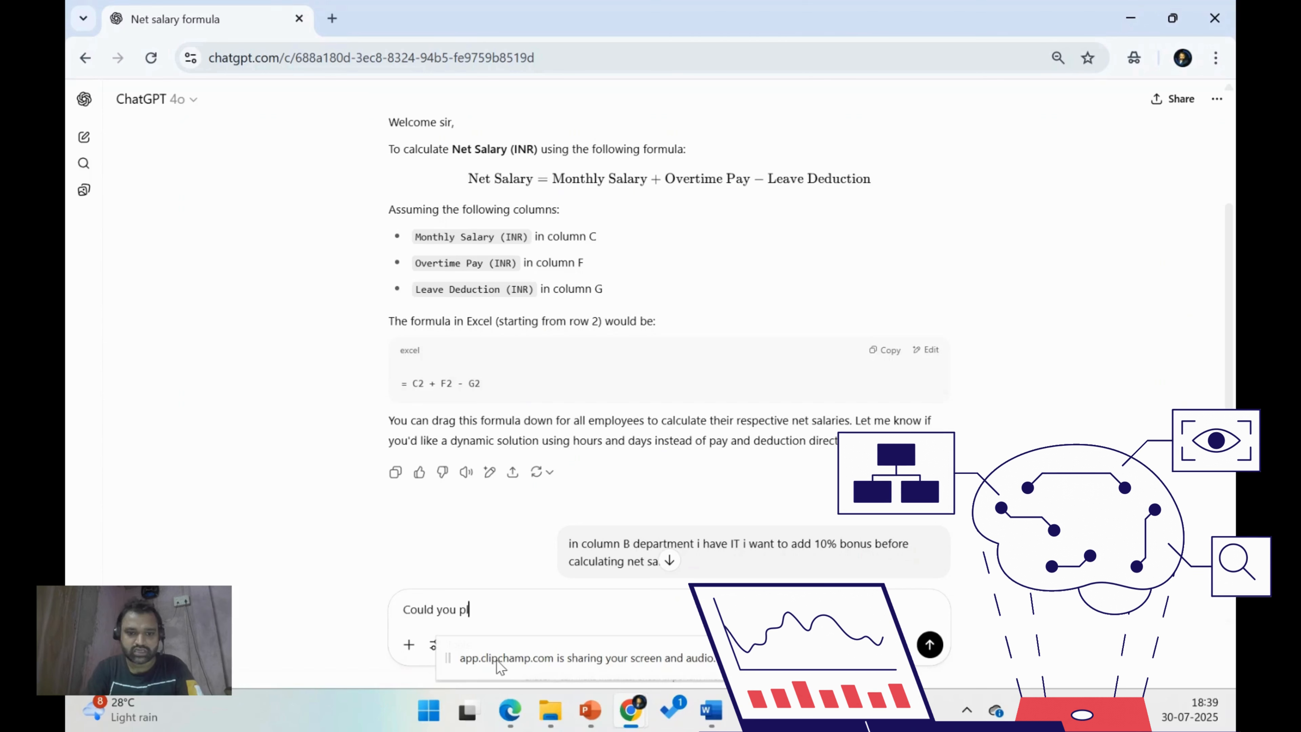
text(ease assist)
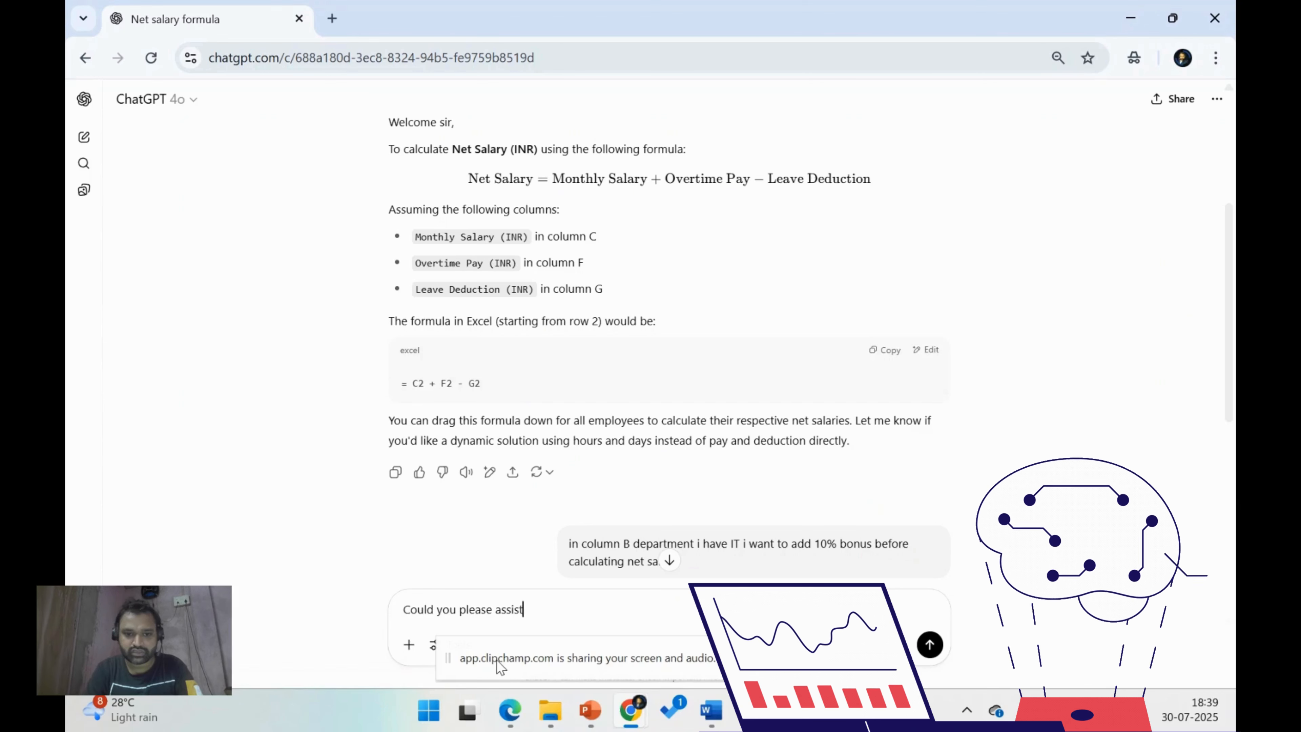
text( resolving this )
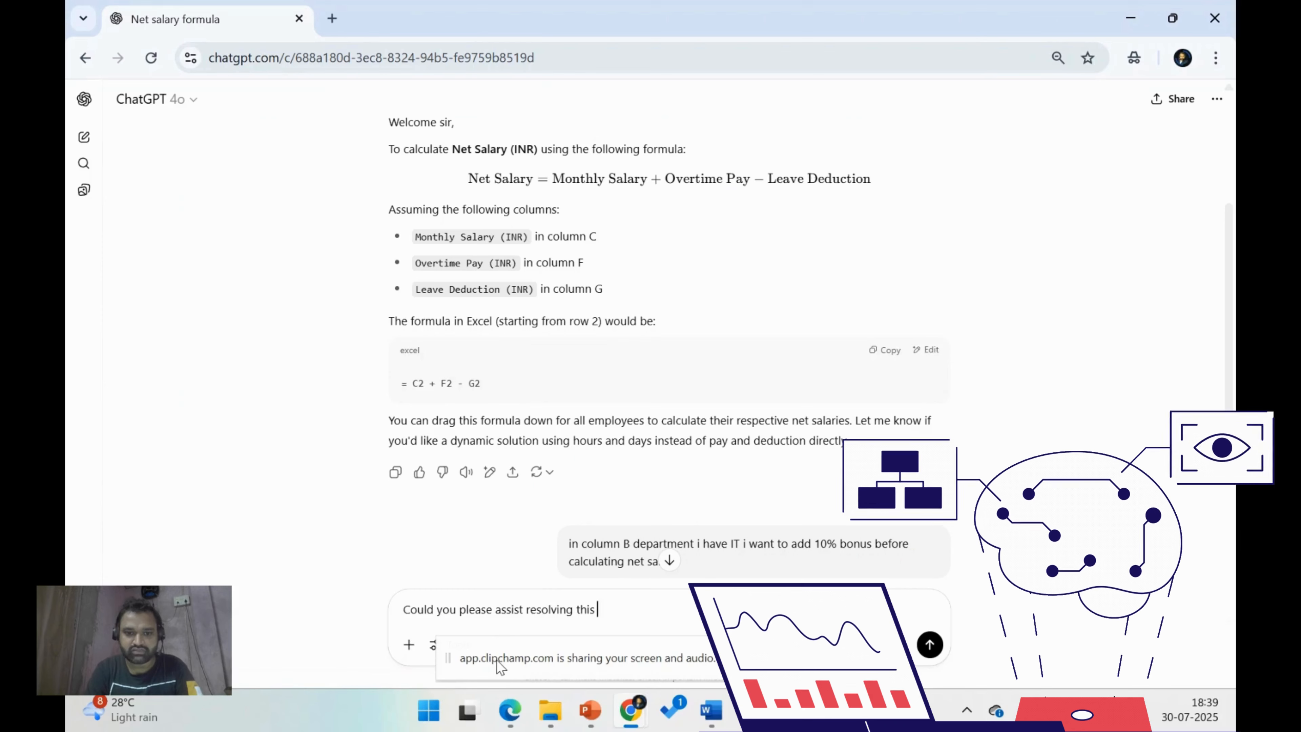
text(formula ?-)
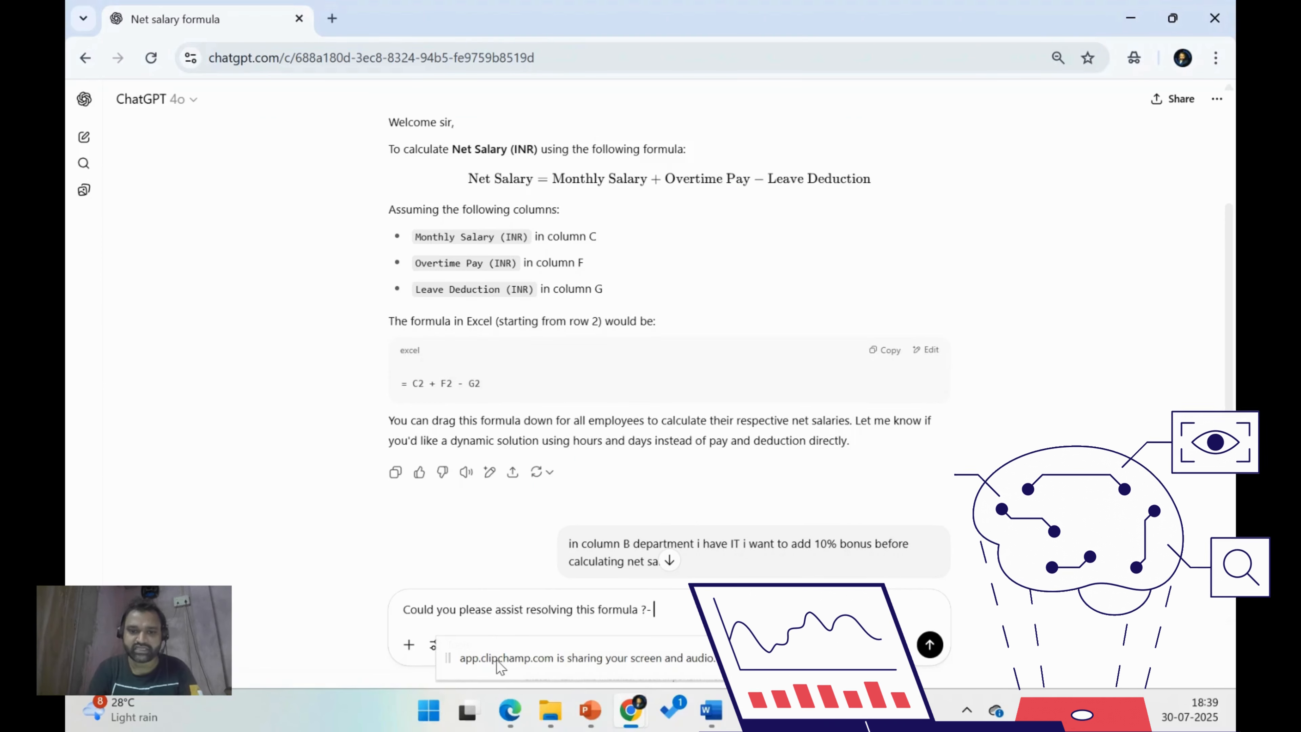
text(  =sum(C2:F2%9))
key(Return)
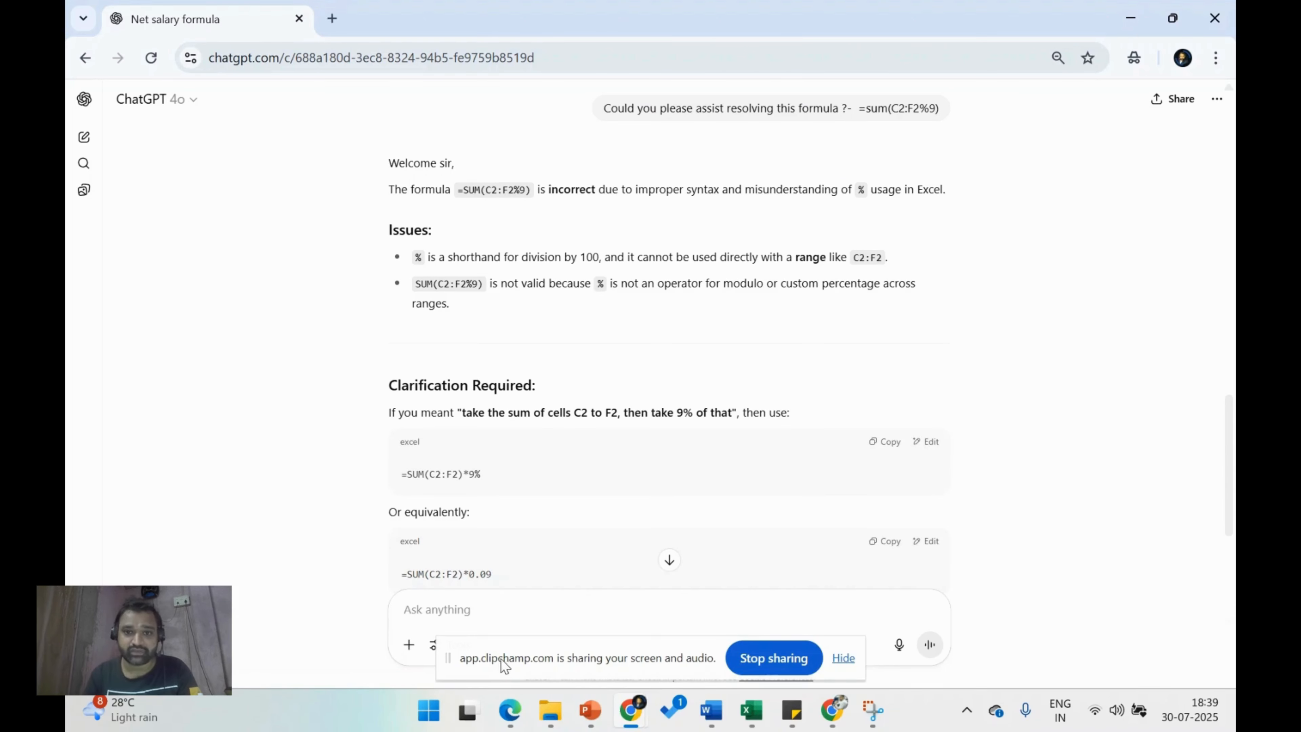
Examine ChatGPT's explanation of the faulty formula and the corrected versions it suggests.
scroll(582, 501, down, 2)
drag(413, 149, 678, 169)
click(513, 190)
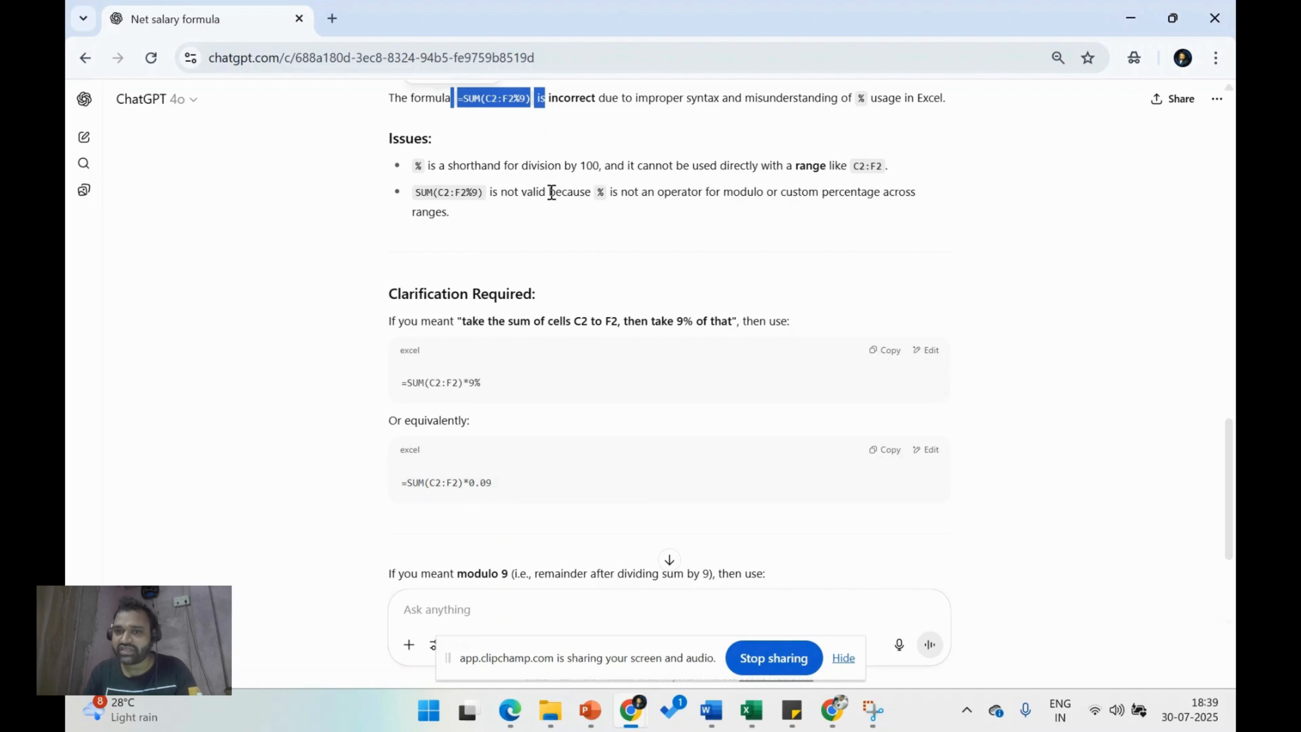
scroll(530, 208, down, 4)
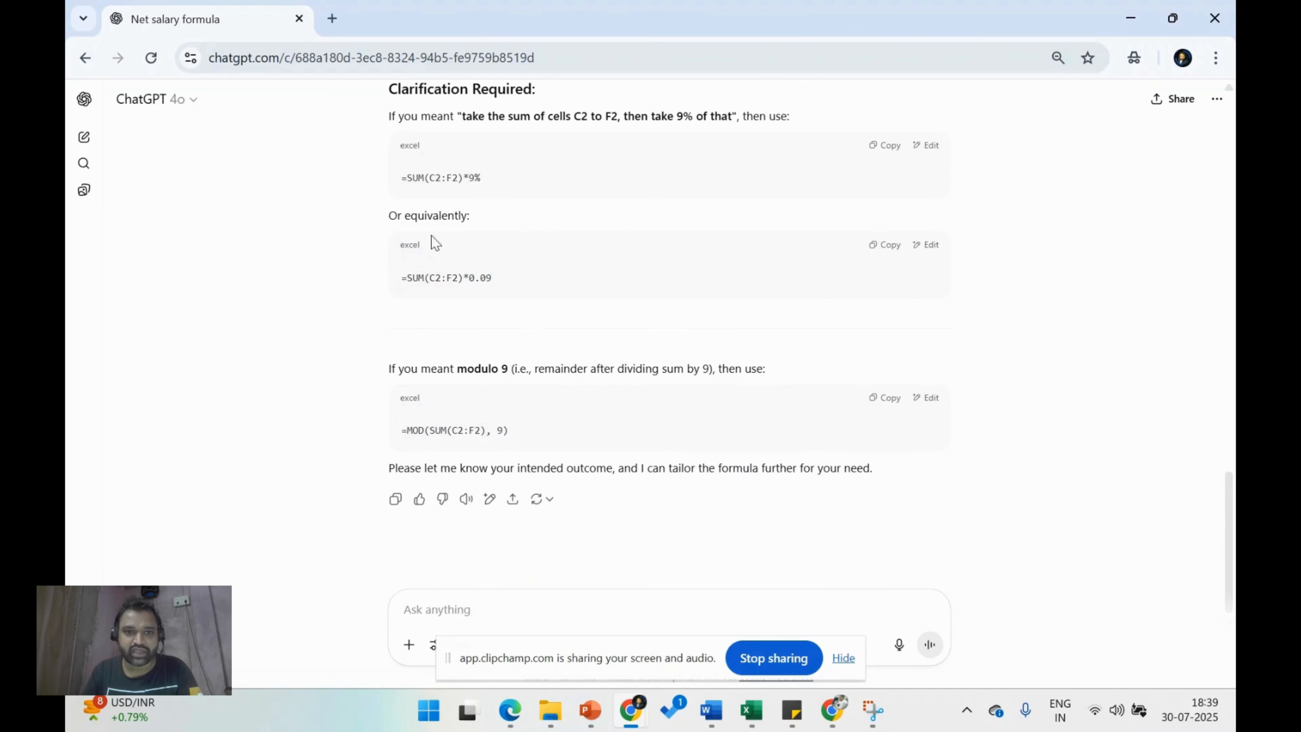
double_click(444, 215)
click(580, 182)
double_click(478, 180)
Copy the corrected formula =SUM(C2:F2)*0.09 from ChatGPT and replace the text in I2 in Excel with it.
click(884, 247)
key(alt+Tab)
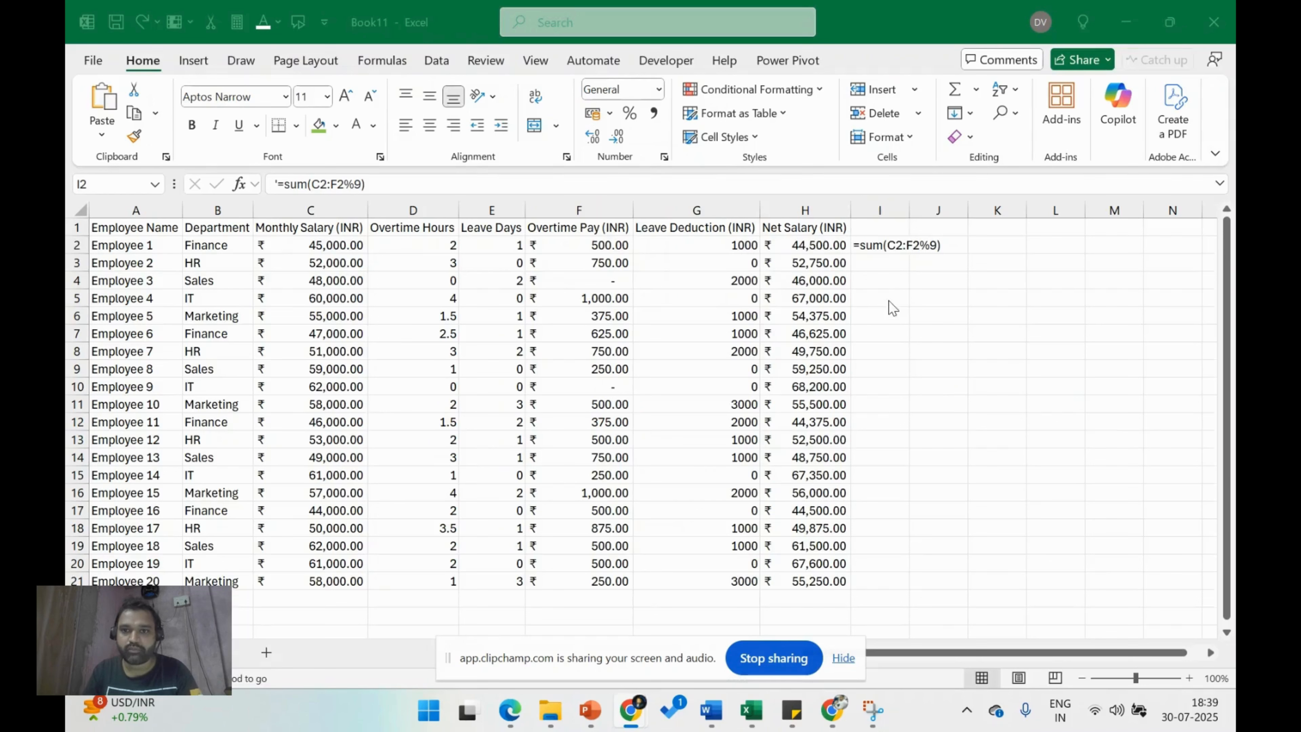
triple_click(380, 184)
key(ctrl+v)
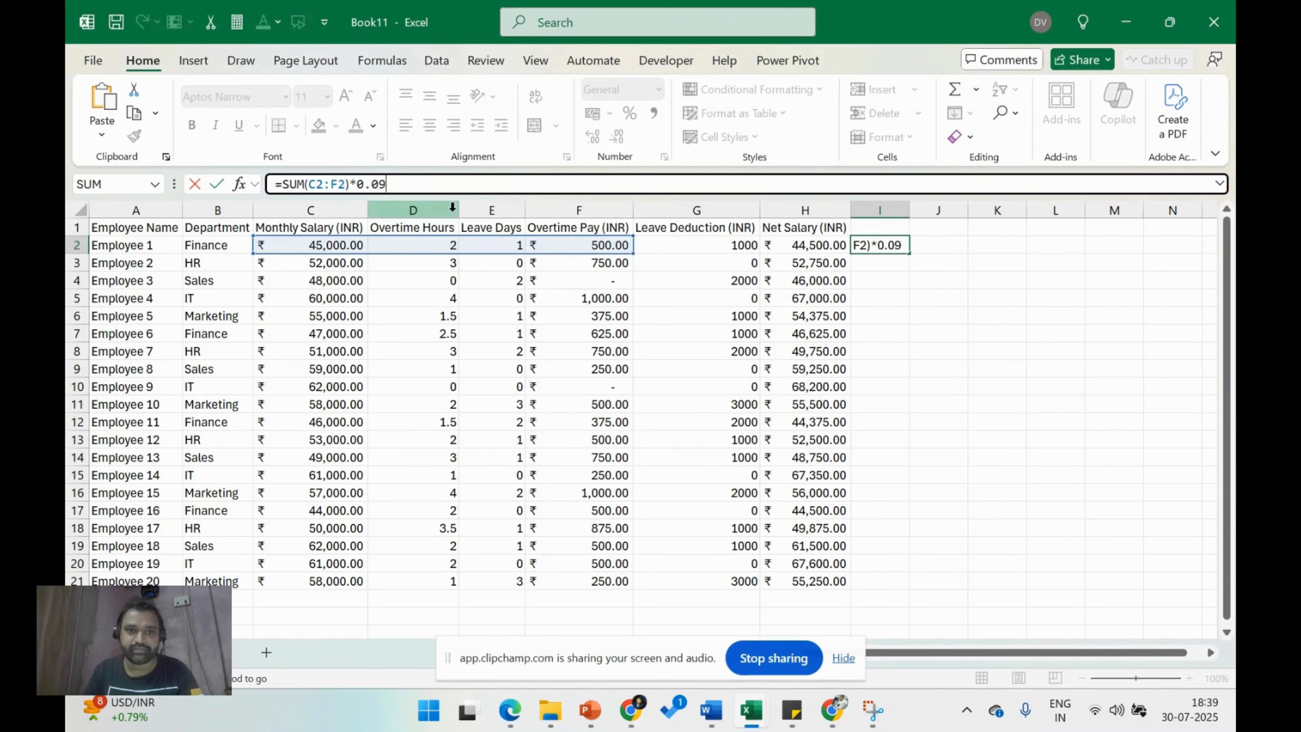
key(Return)
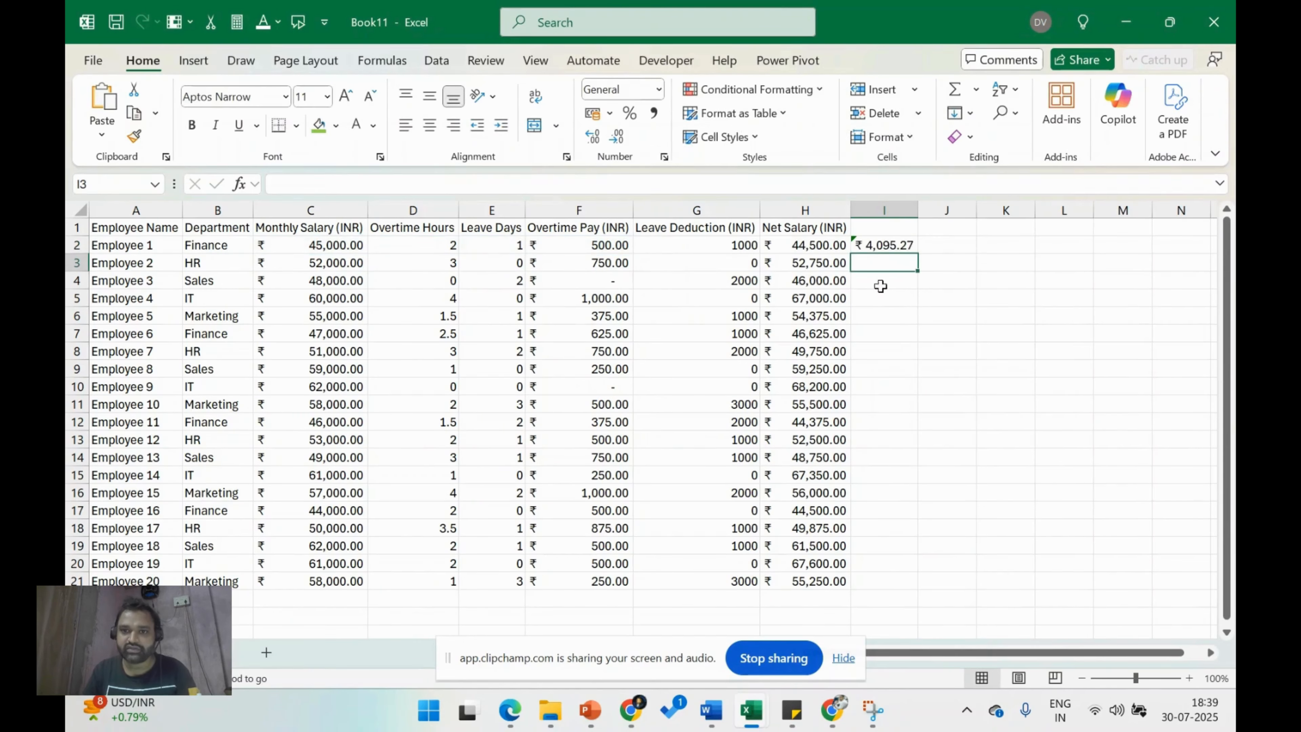
Check the formula in I2 and clear the cell.
click(904, 243)
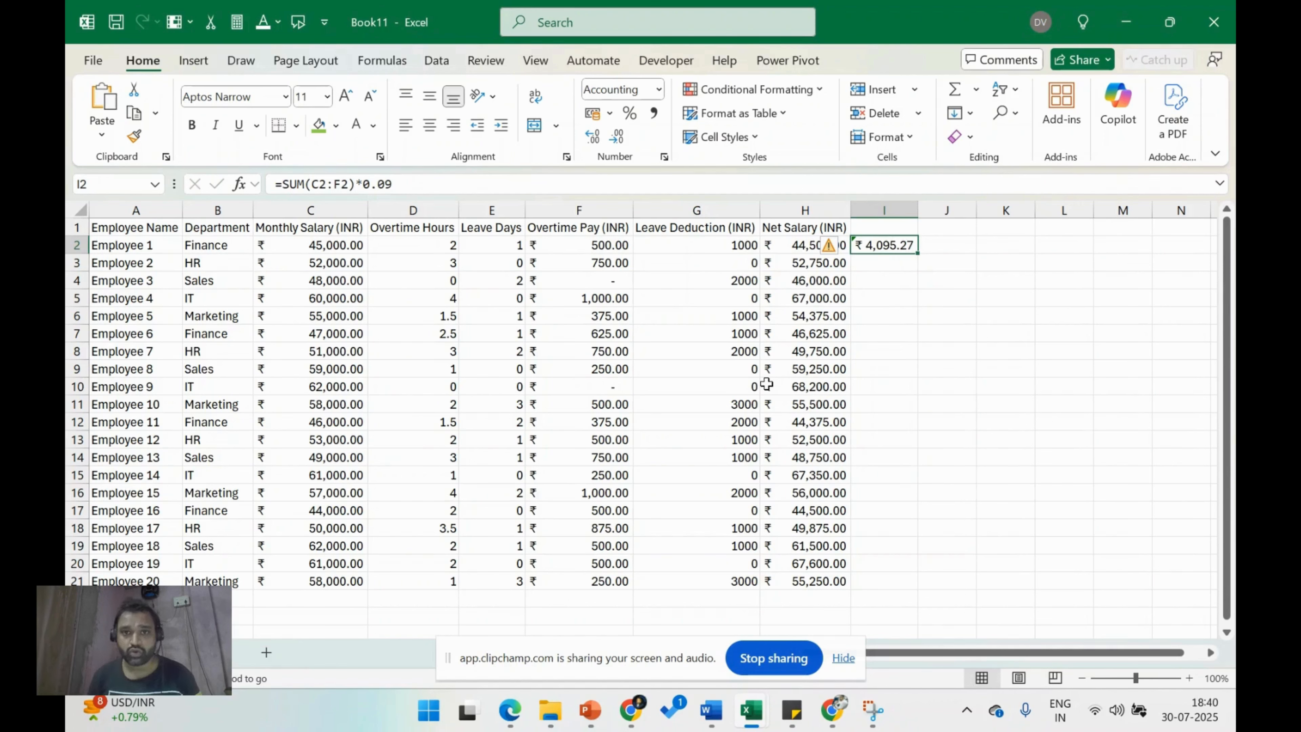
key(Delete)
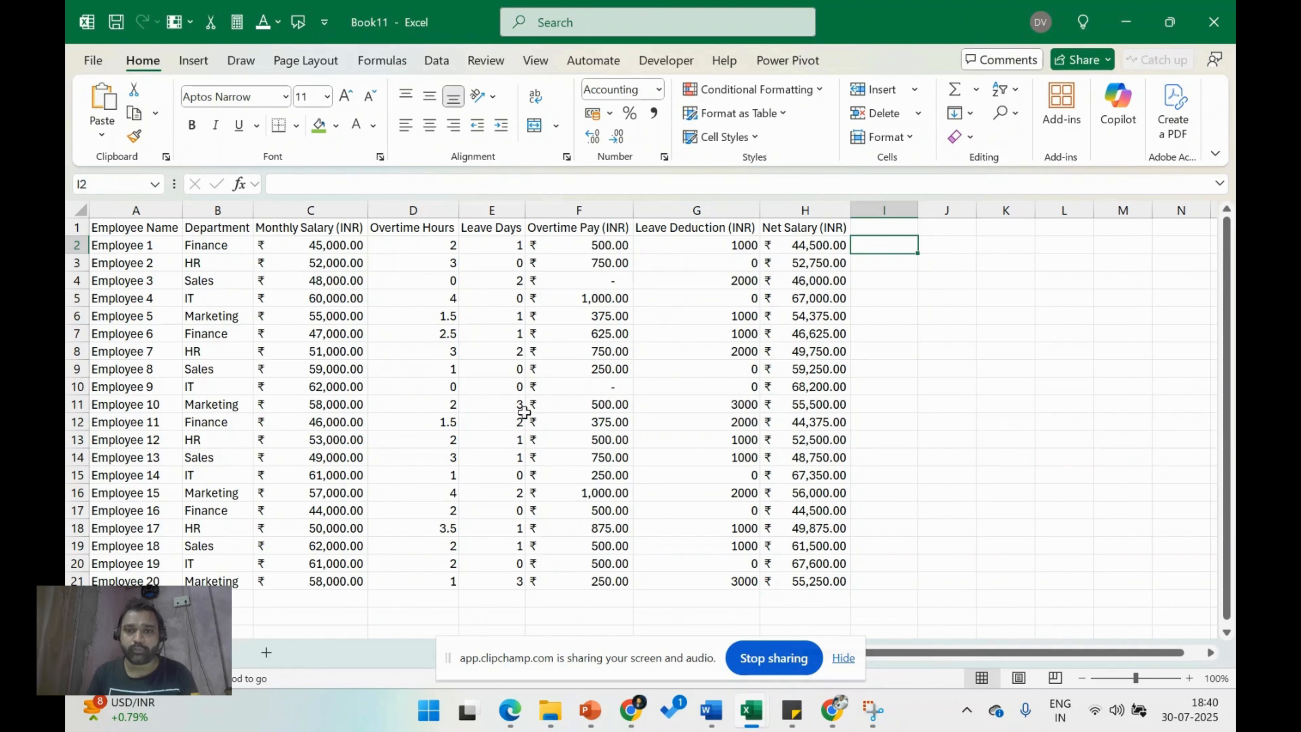
Add filters to the header row and filter the Employee Name column to Employee 1 only.
click(621, 228)
key(alt+d)
key(f)
key(f)
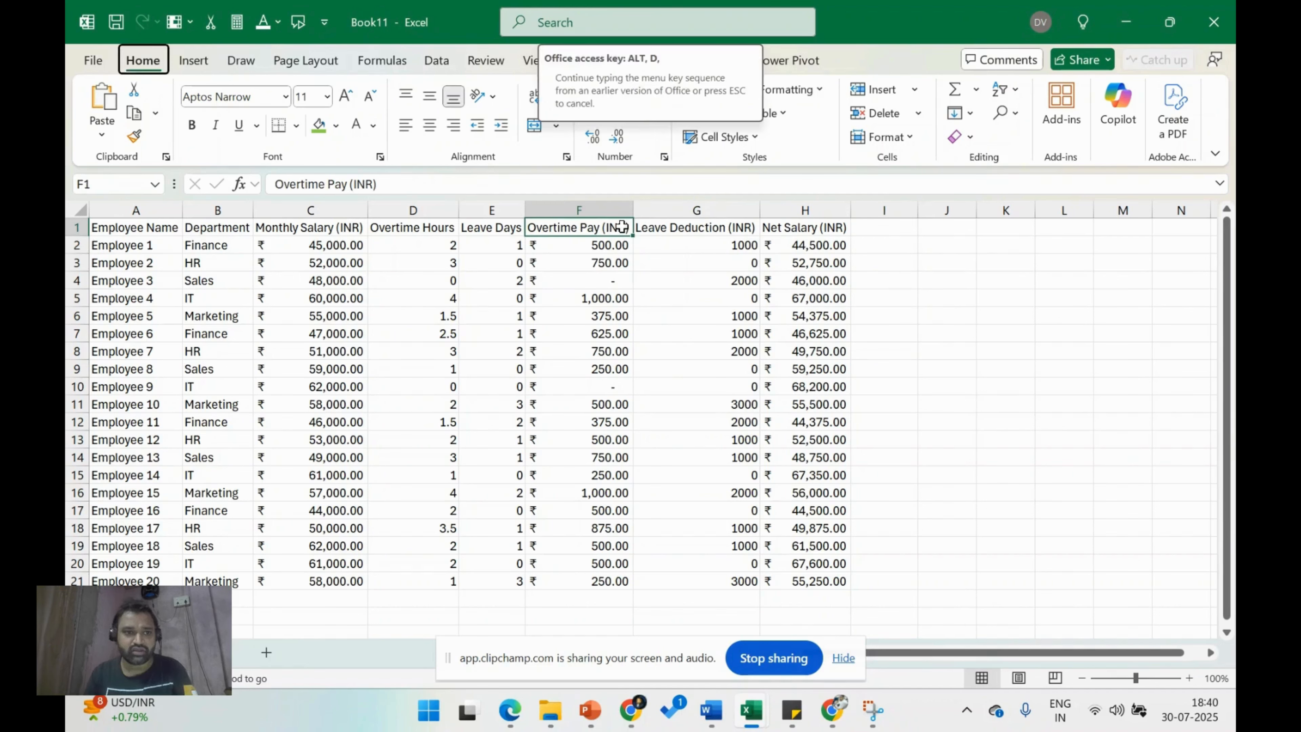
click(174, 227)
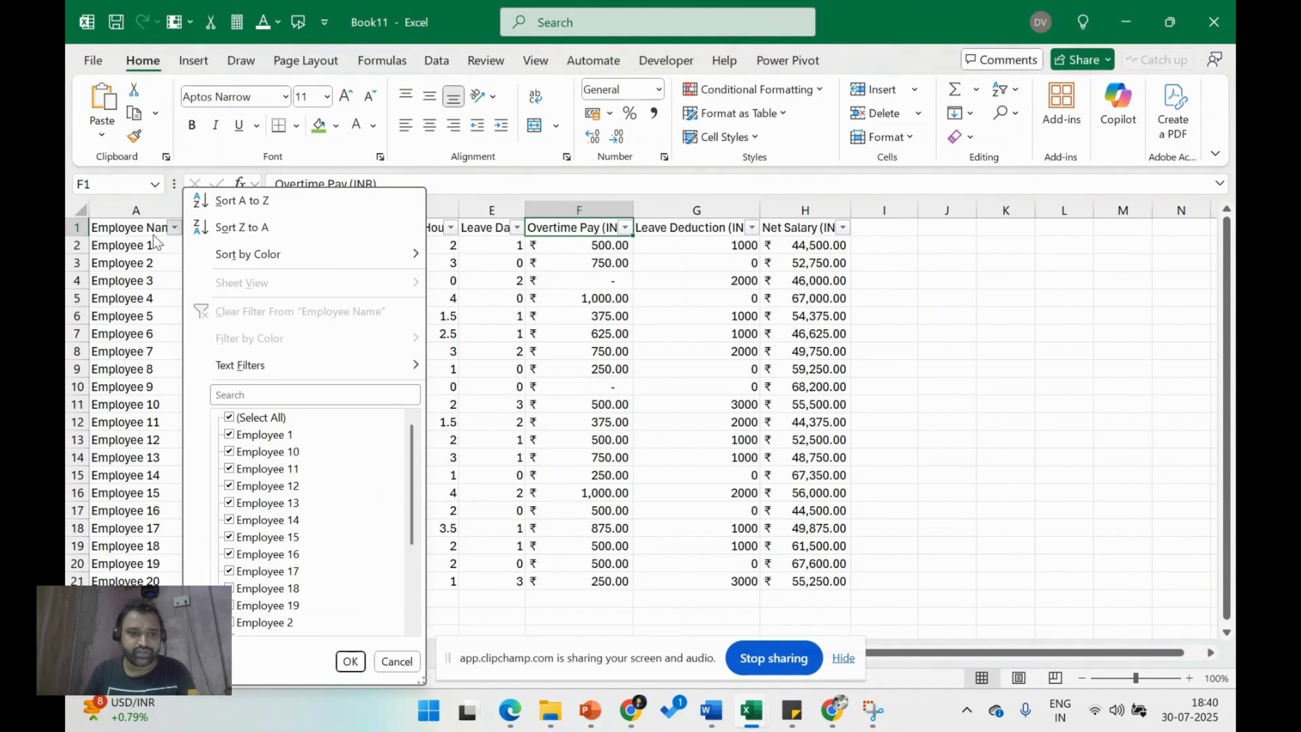
click(229, 417)
click(229, 434)
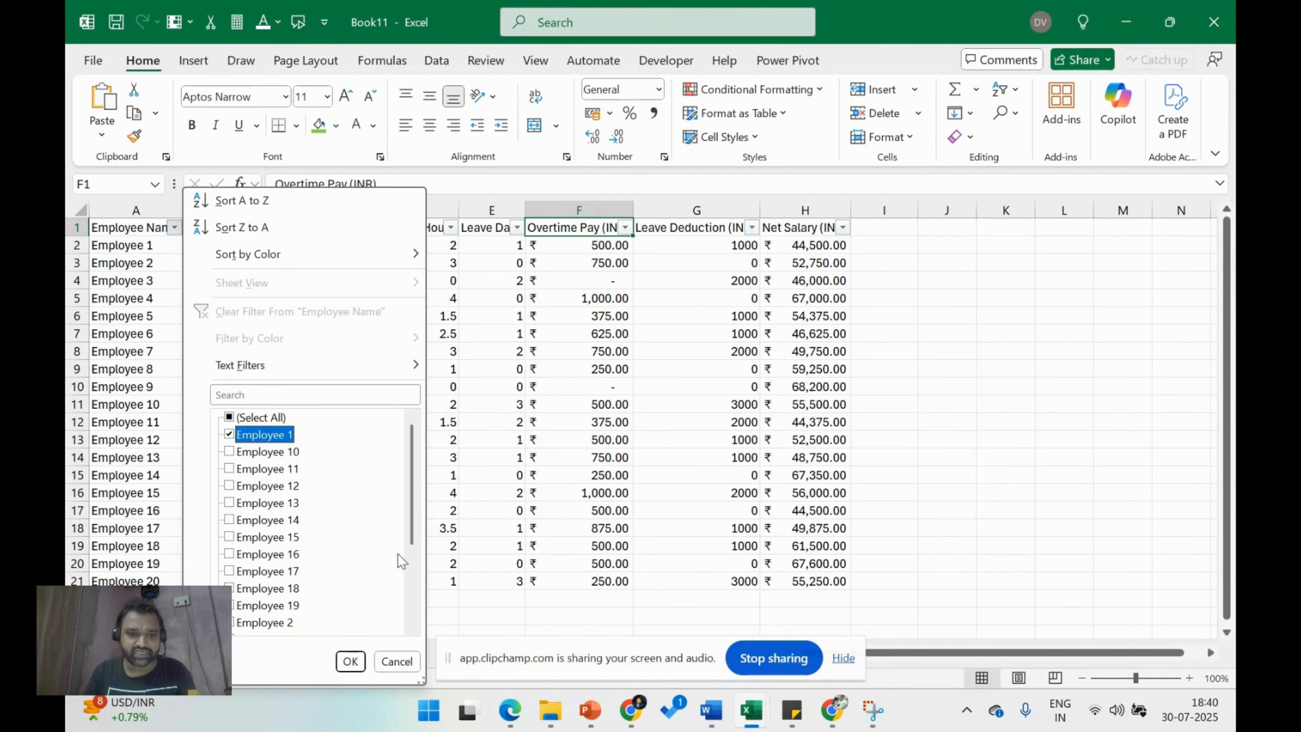
click(351, 660)
Copy the header row and the Employee 1 row, A1:H2, and paste them into a new worksheet.
click(138, 229)
drag(138, 229, 819, 246)
key(ctrl+c)
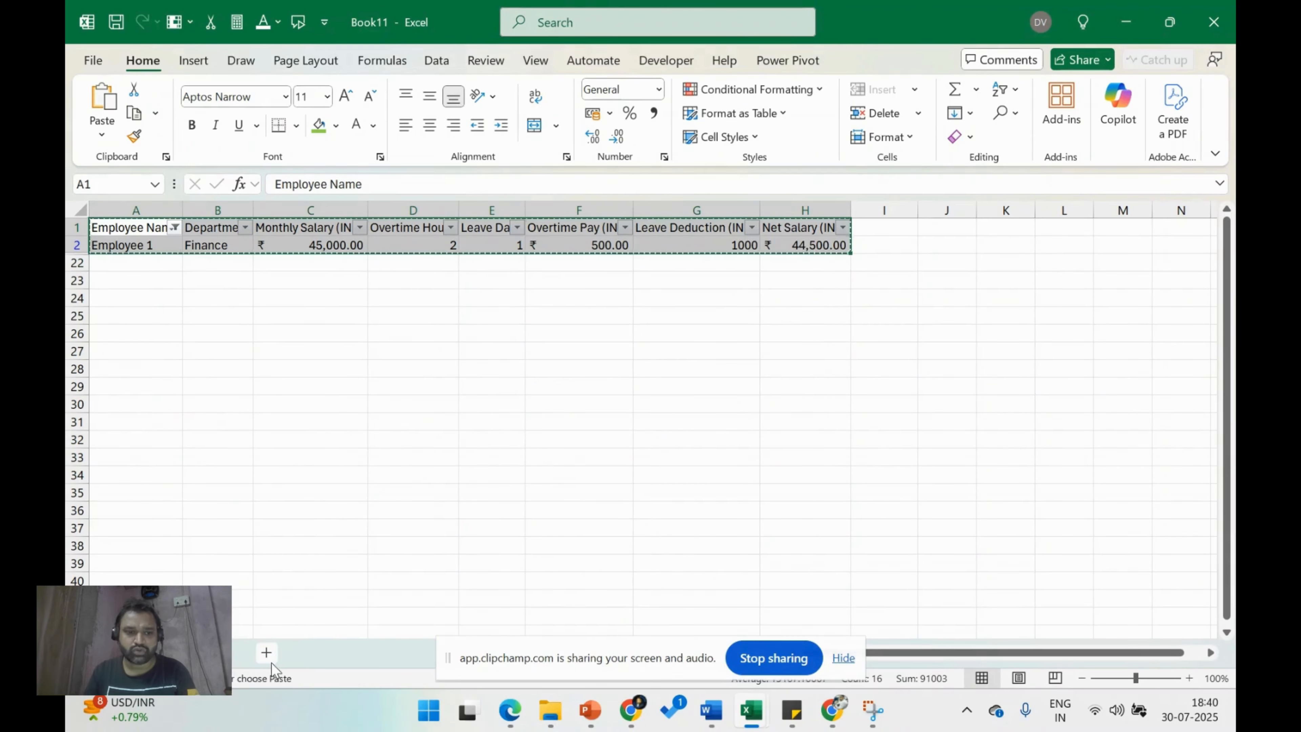
click(266, 651)
key(ctrl+v)
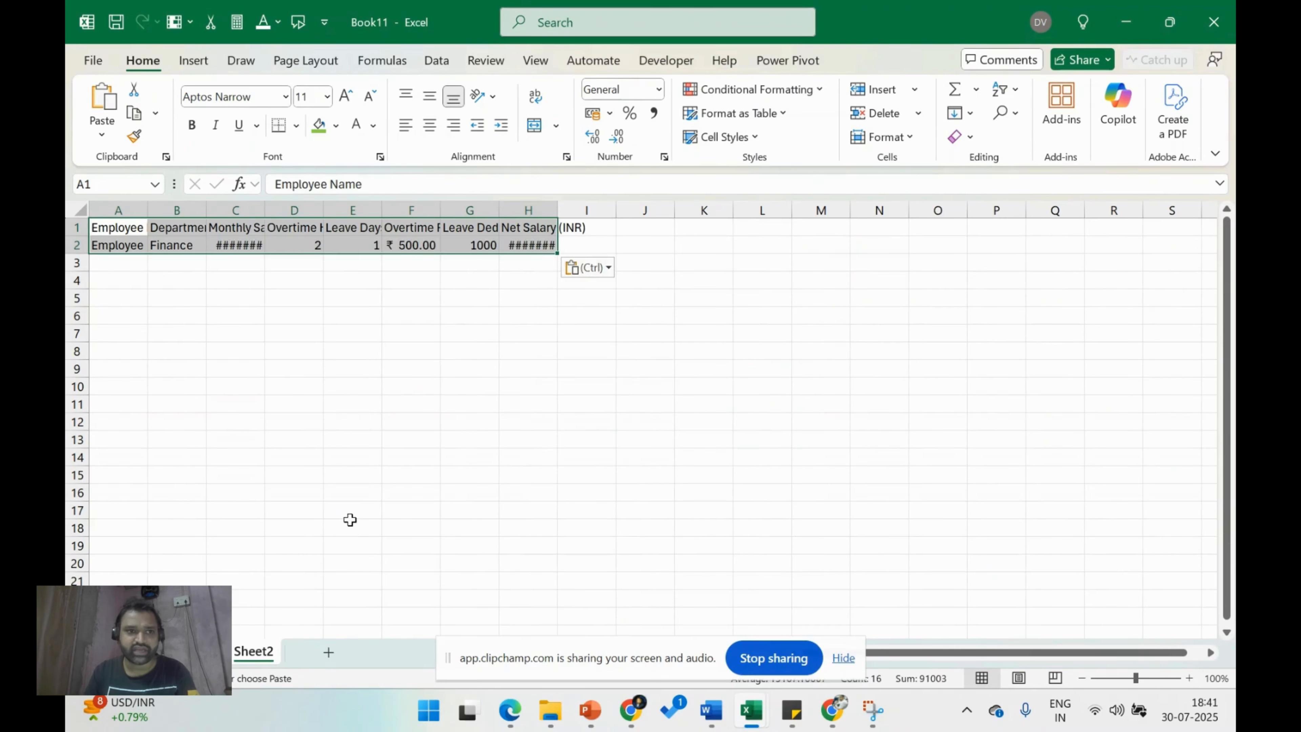
Preview how the sheet with the pasted Employee 1 record would print and return to the worksheet.
click(93, 60)
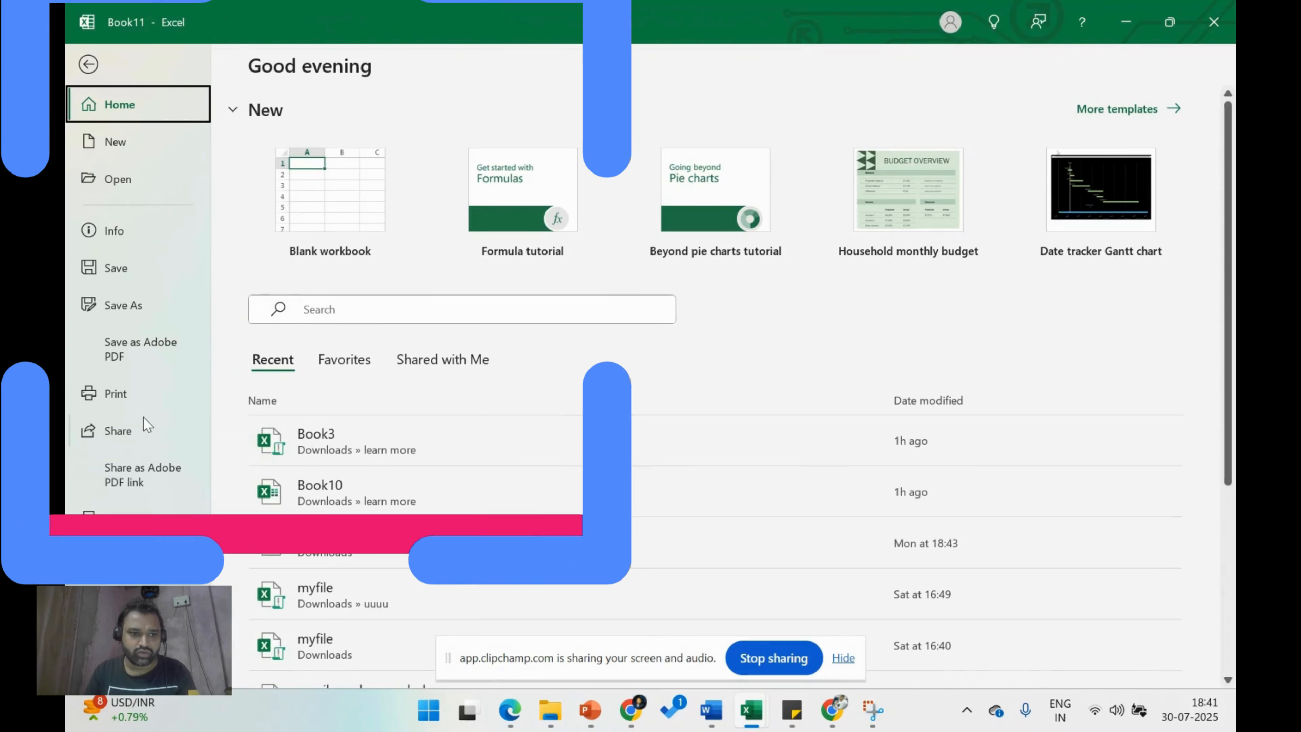
click(134, 396)
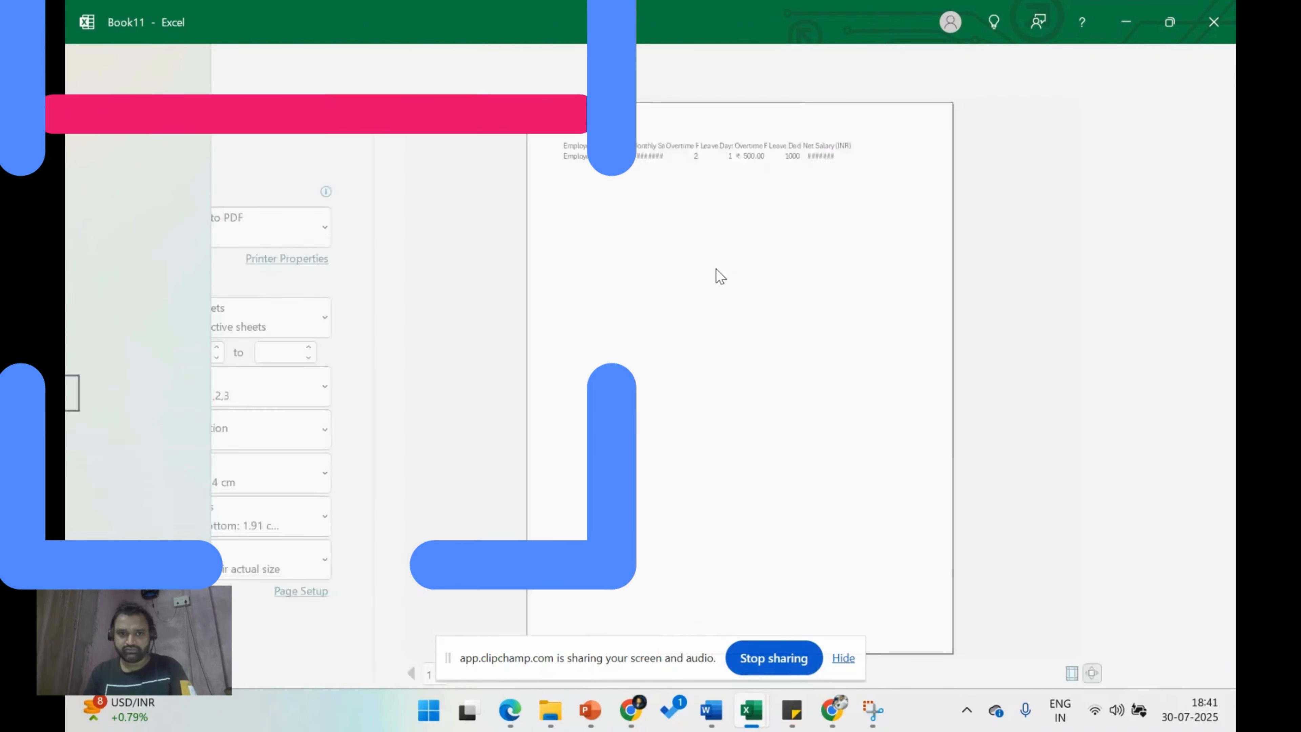
key(Escape)
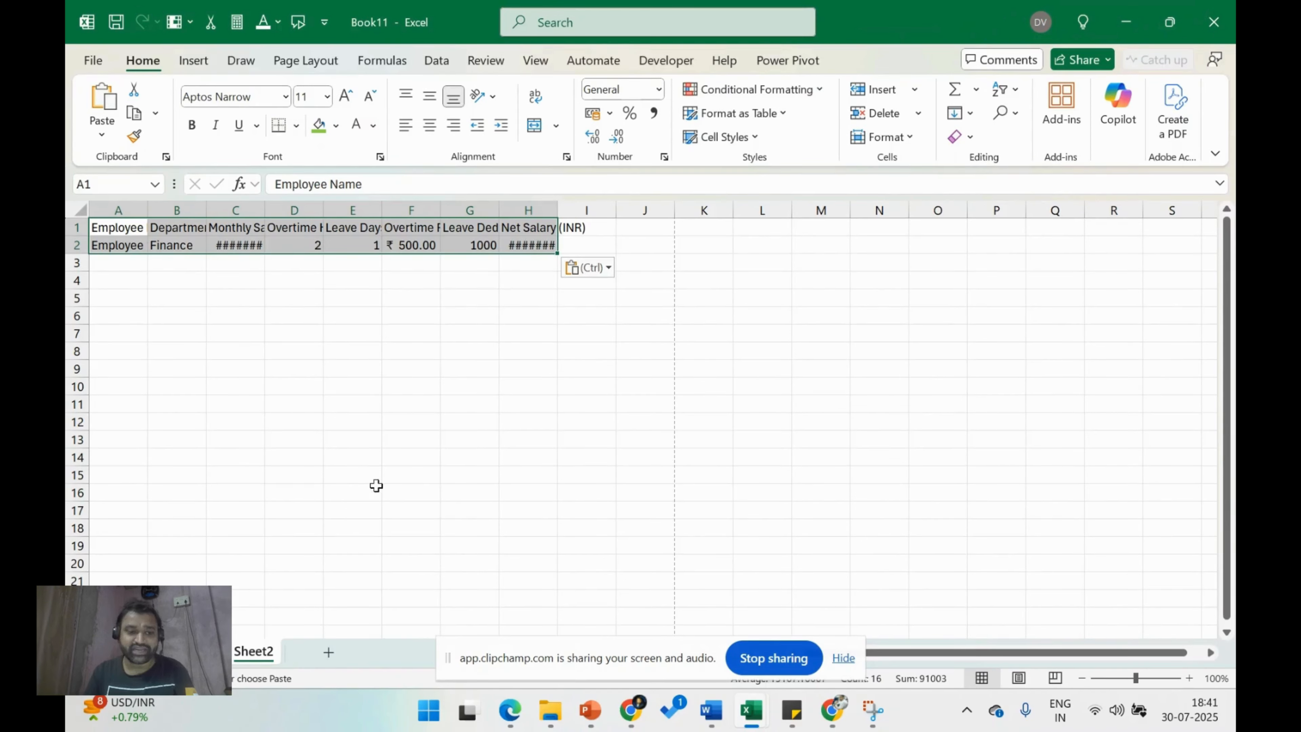
Delete the Sheet2 worksheet holding the copied Employee 1 record.
right_click(268, 658)
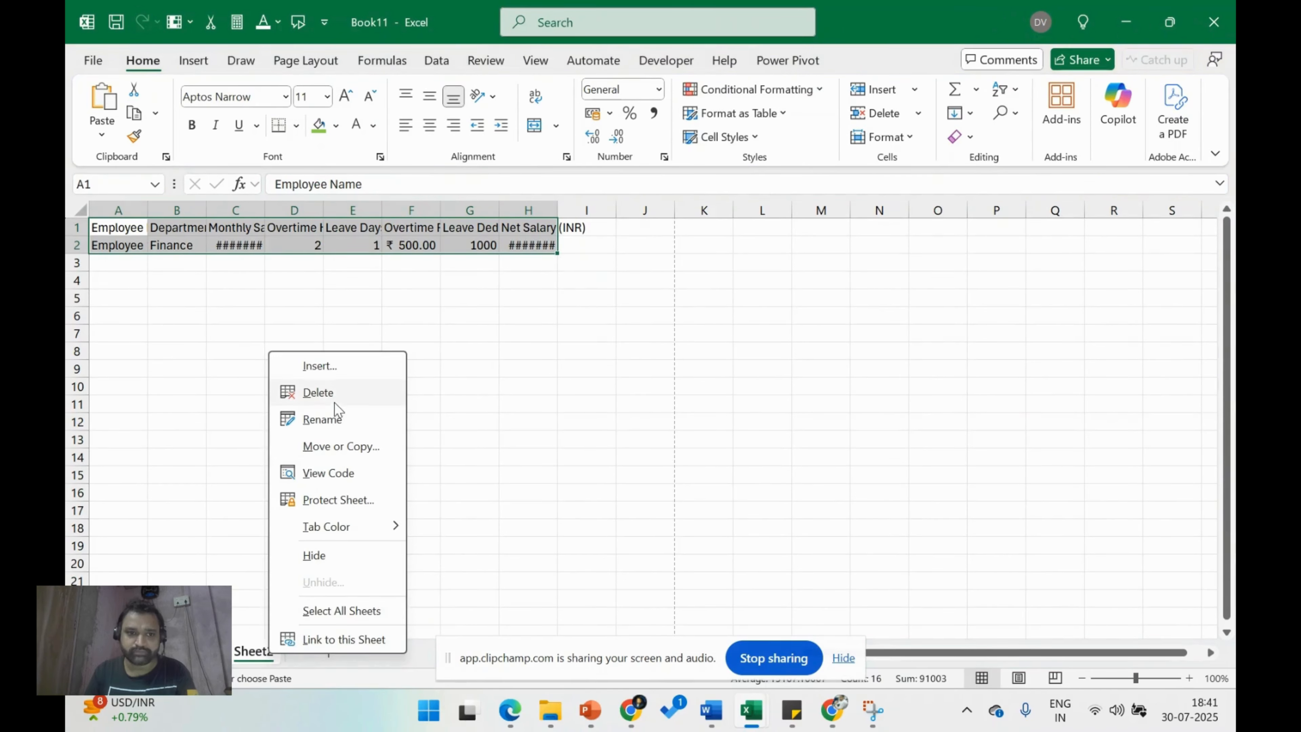
click(340, 393)
click(701, 395)
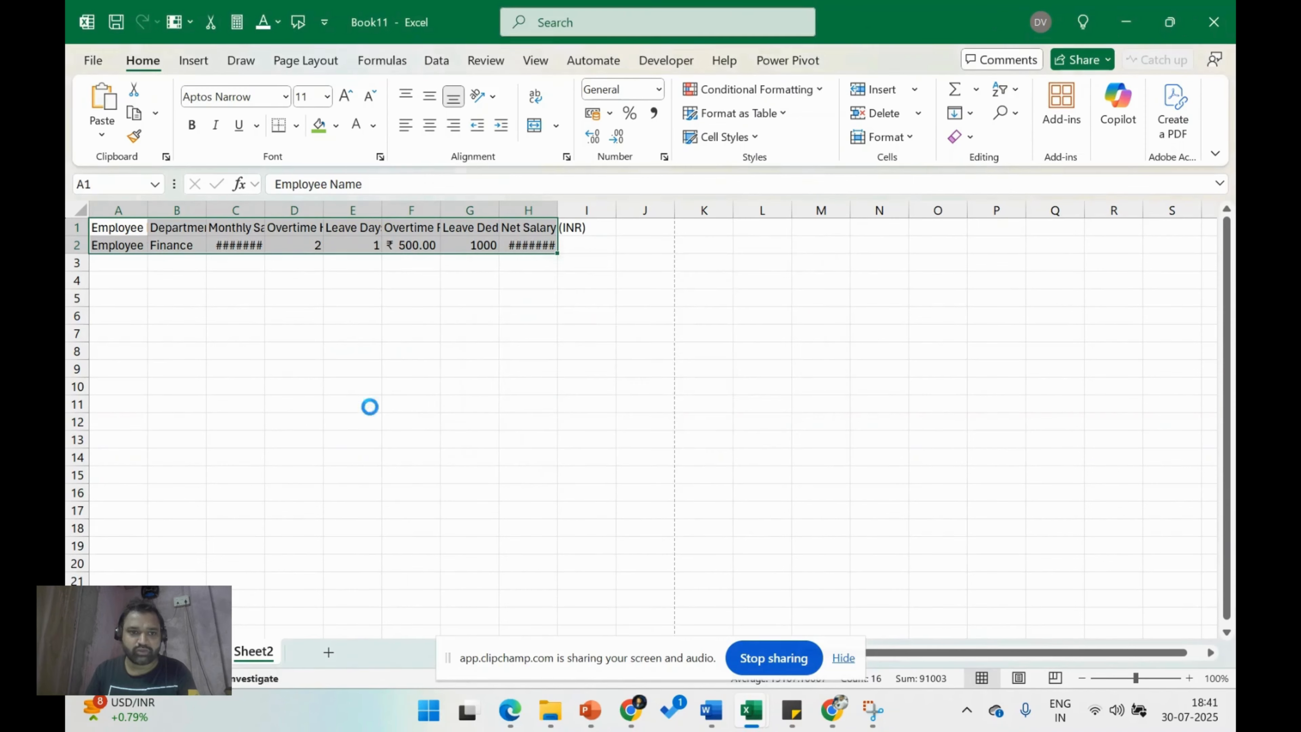
click(398, 369)
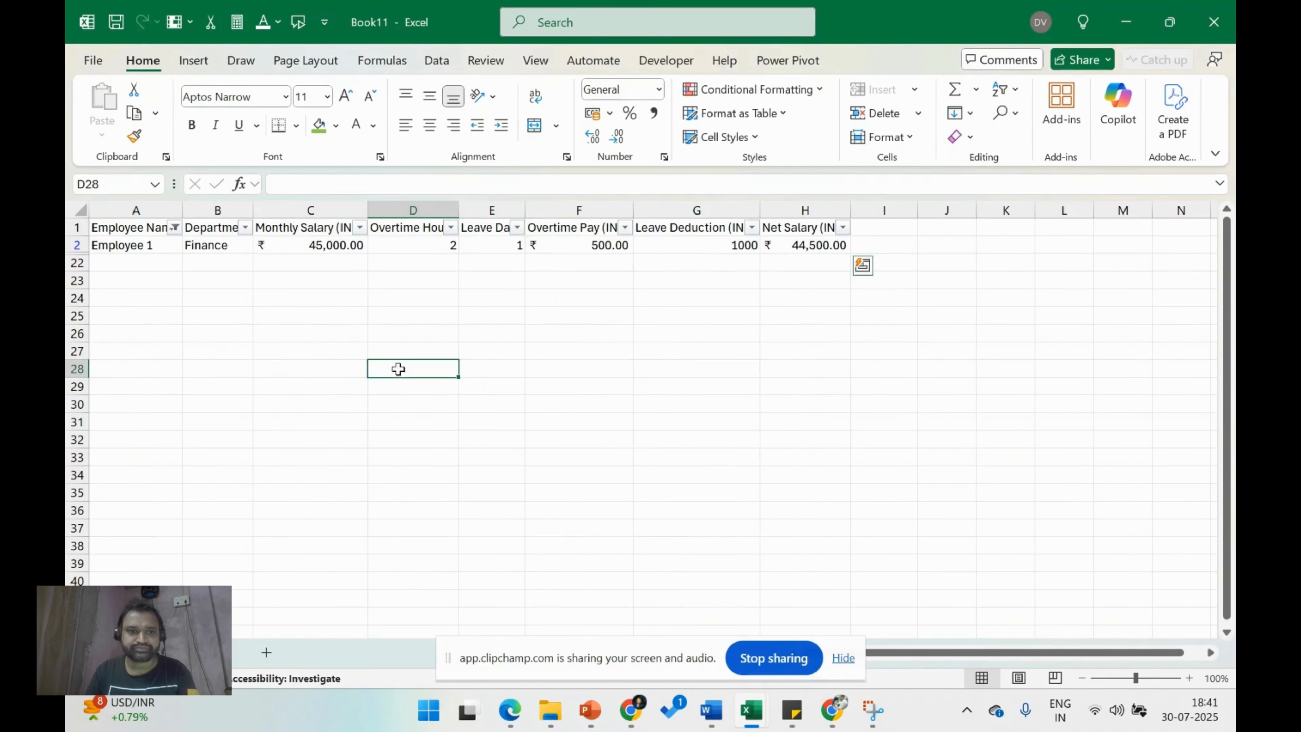
Remove the filters from the header row to list all employees.
click(314, 229)
key(alt+d)
key(f)
key(f)
key(Down)
key(Down)
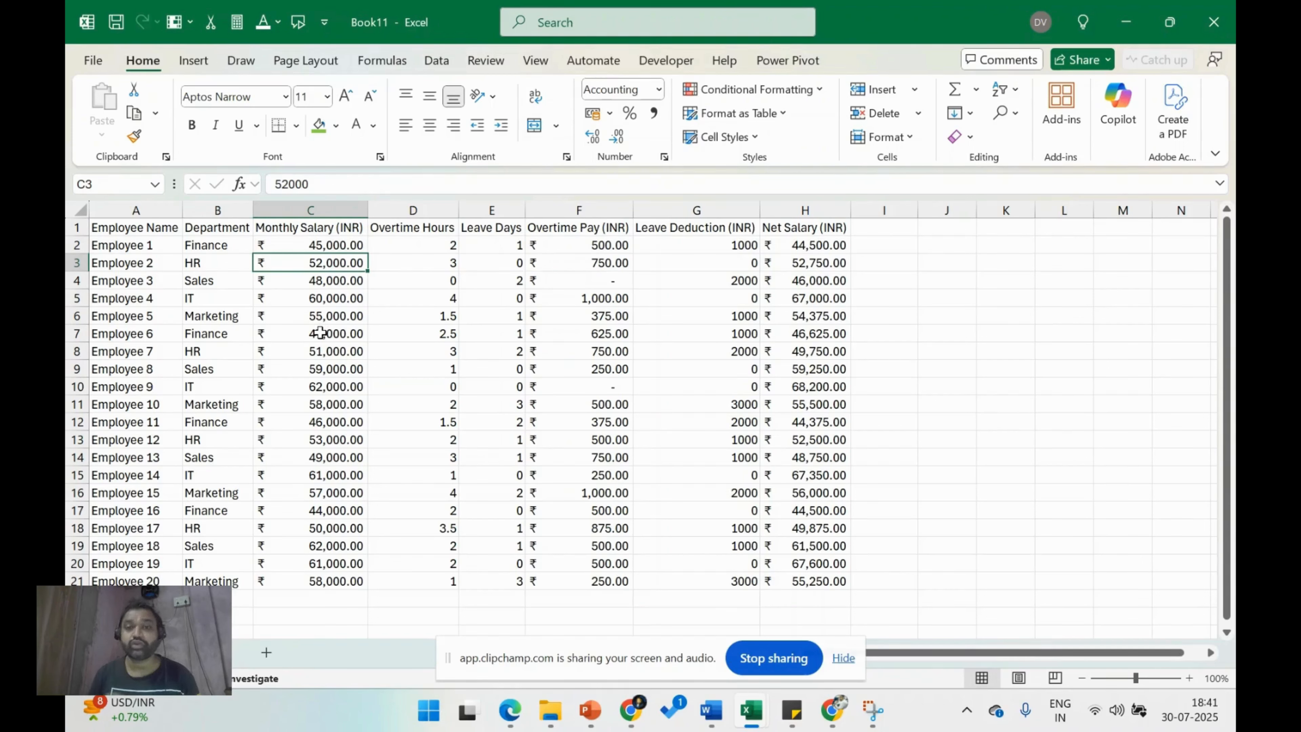
Open the VBA code window of the salary data sheet.
key(alt+l)
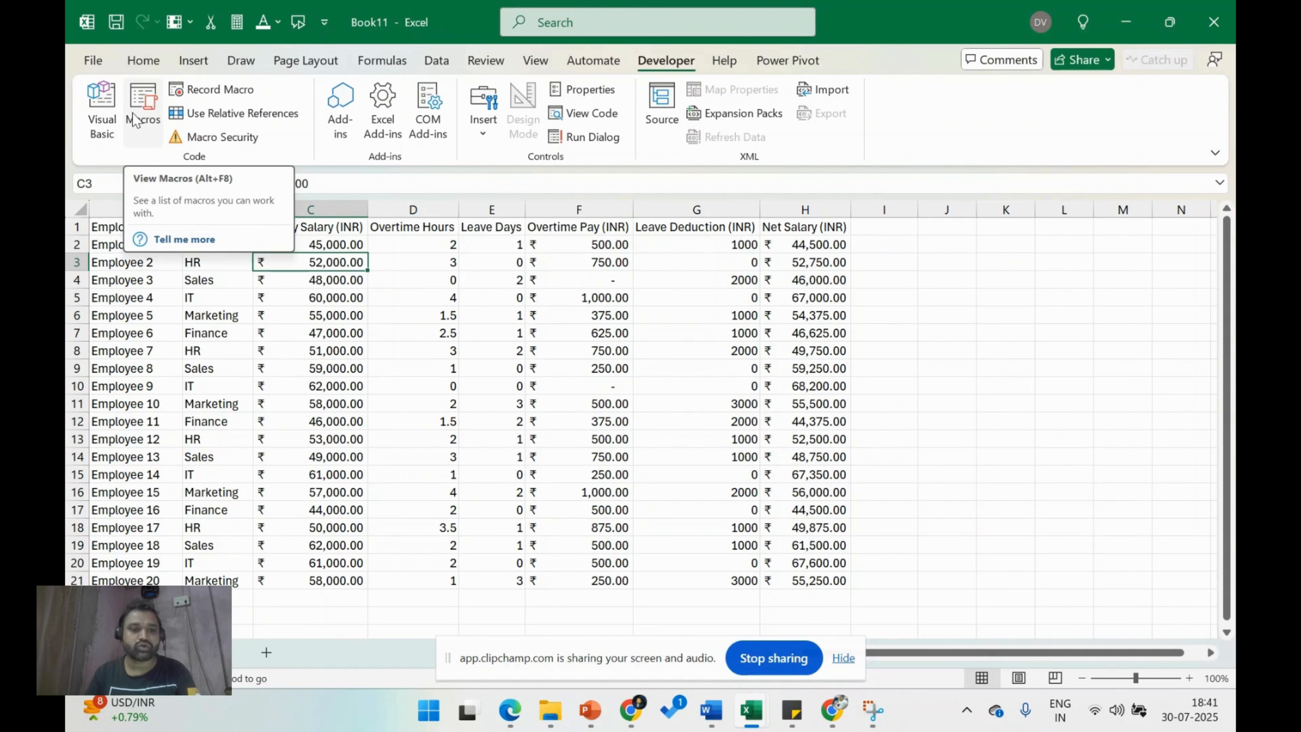
key(Right)
right_click(205, 651)
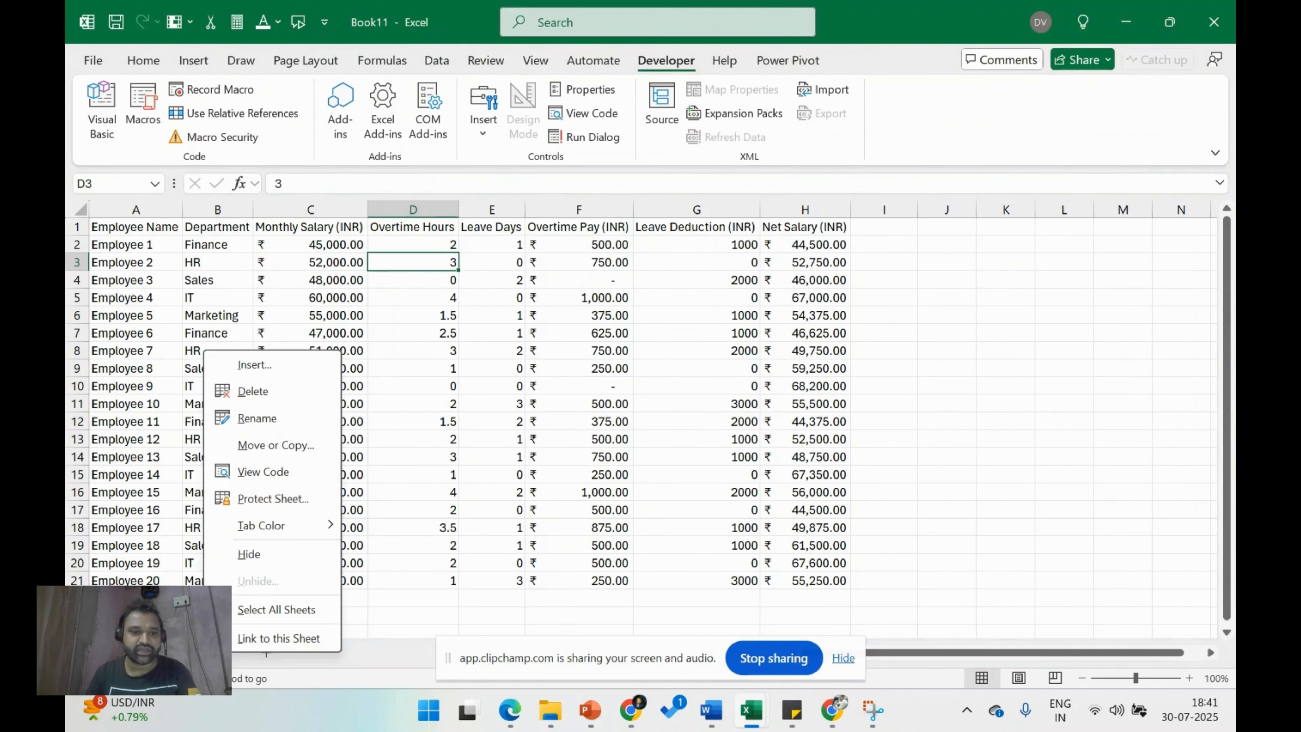
click(277, 469)
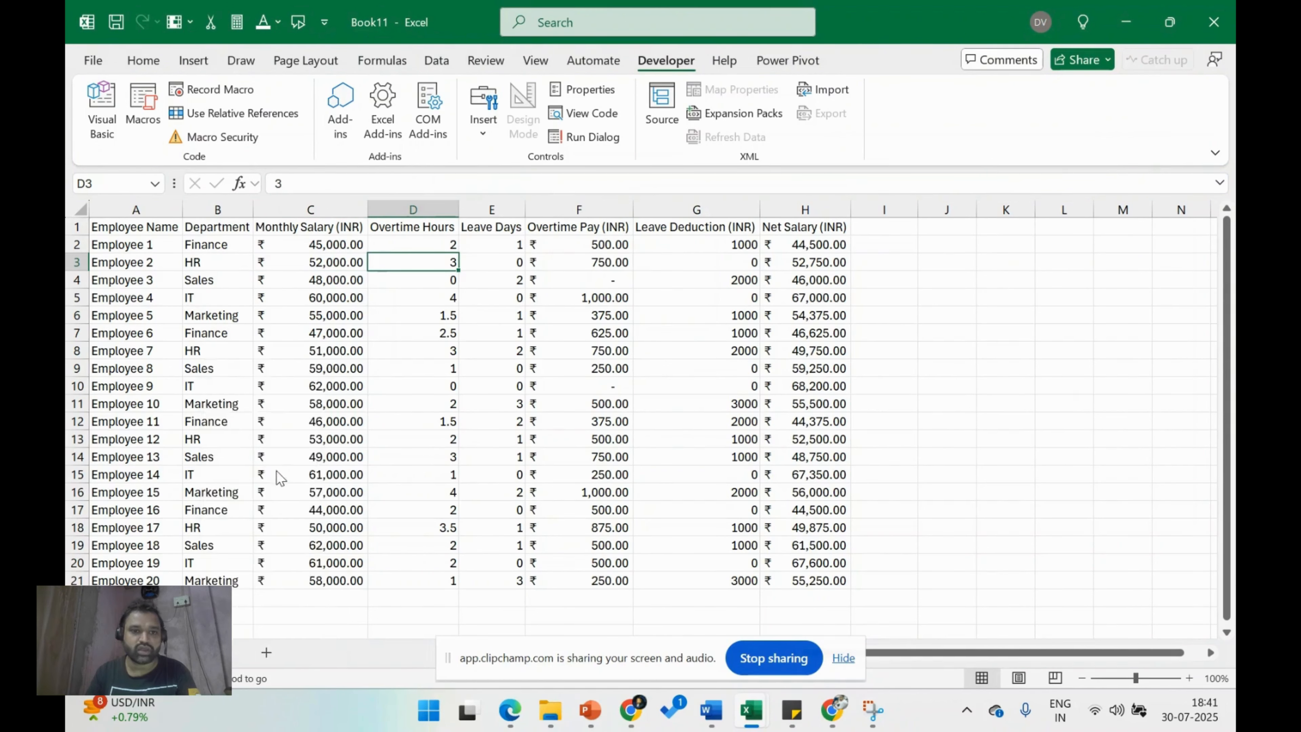
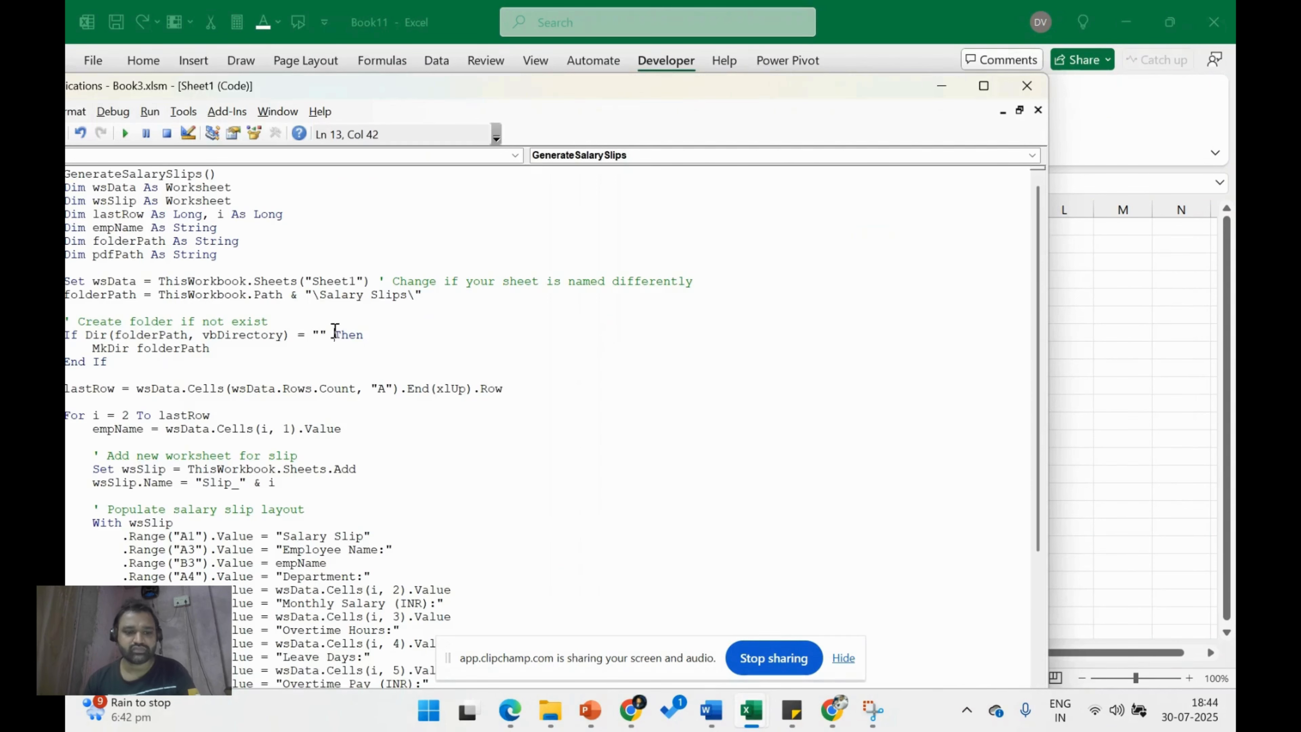
Replace all the code in the Sheet1 code module with the copied GenerateSalarySlipsAsPDF macro.
key(ctrl+a)
key(Delete)
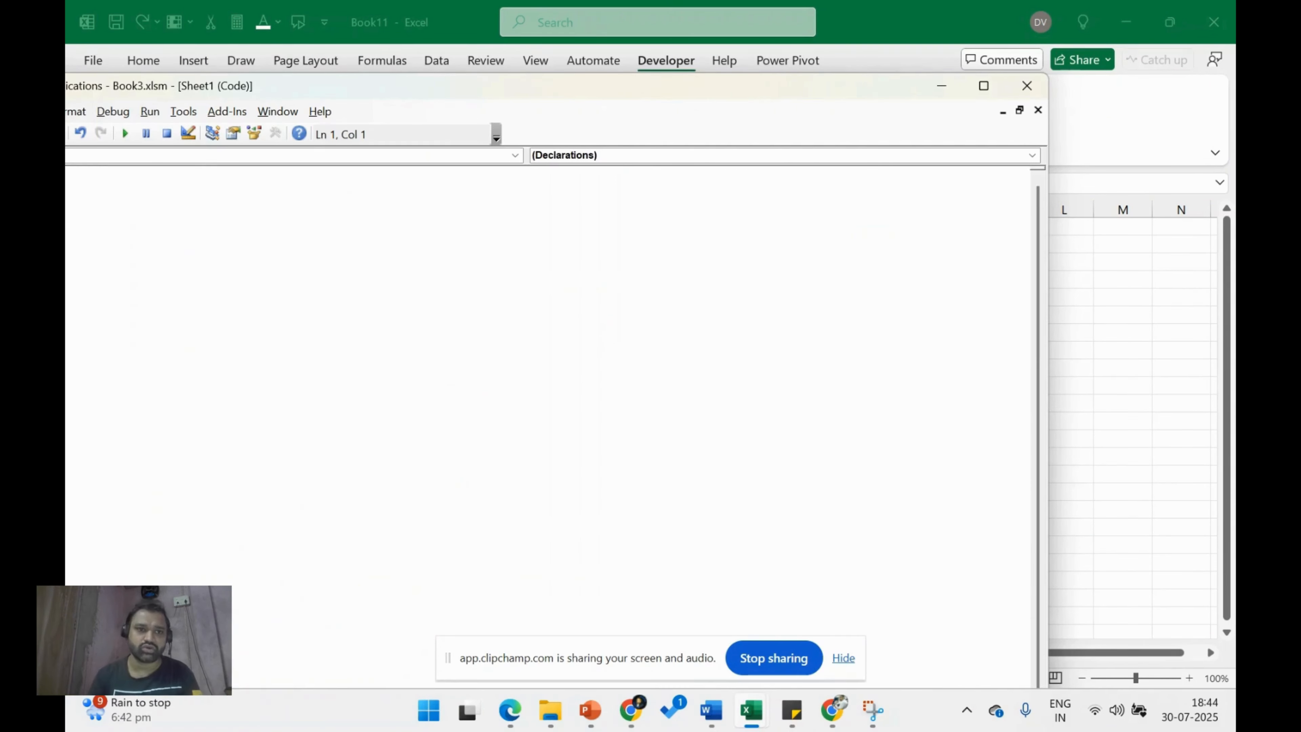
key(ctrl+v)
drag(342, 85, 584, 69)
click(584, 277)
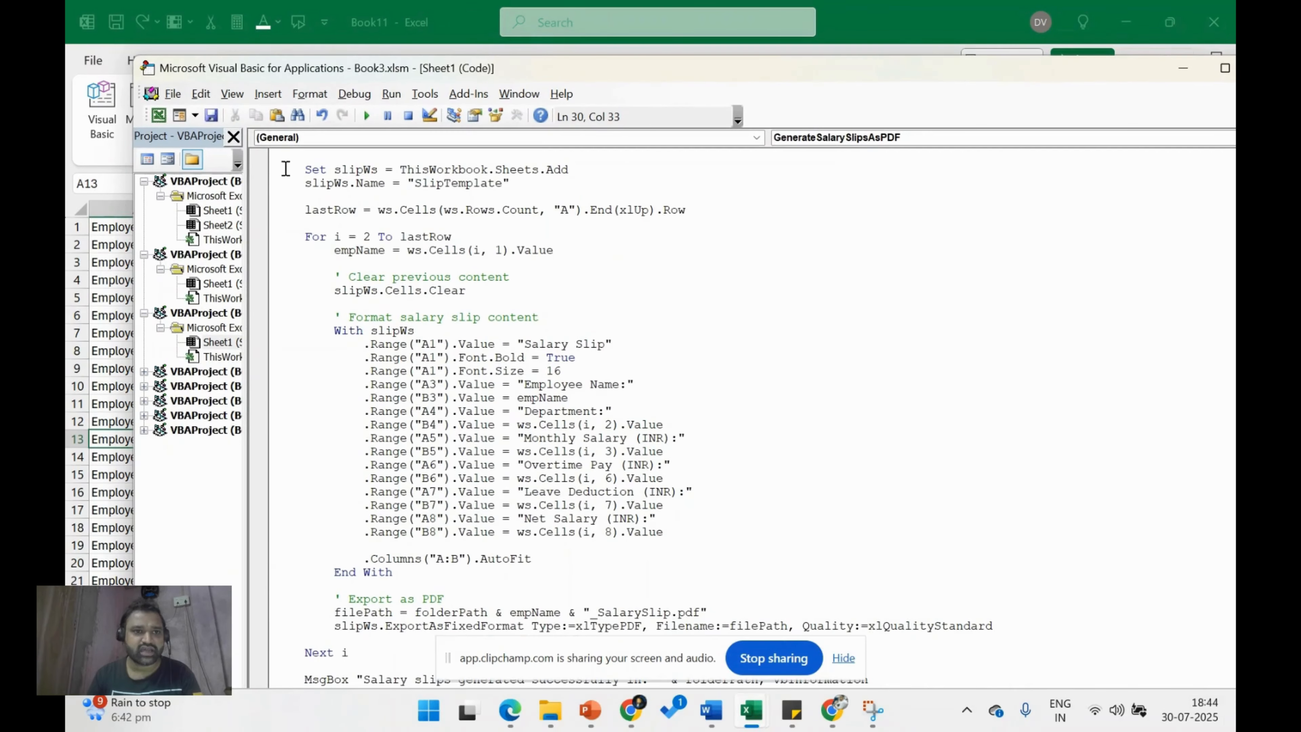
Save the macro code and return to the salary worksheet.
click(213, 122)
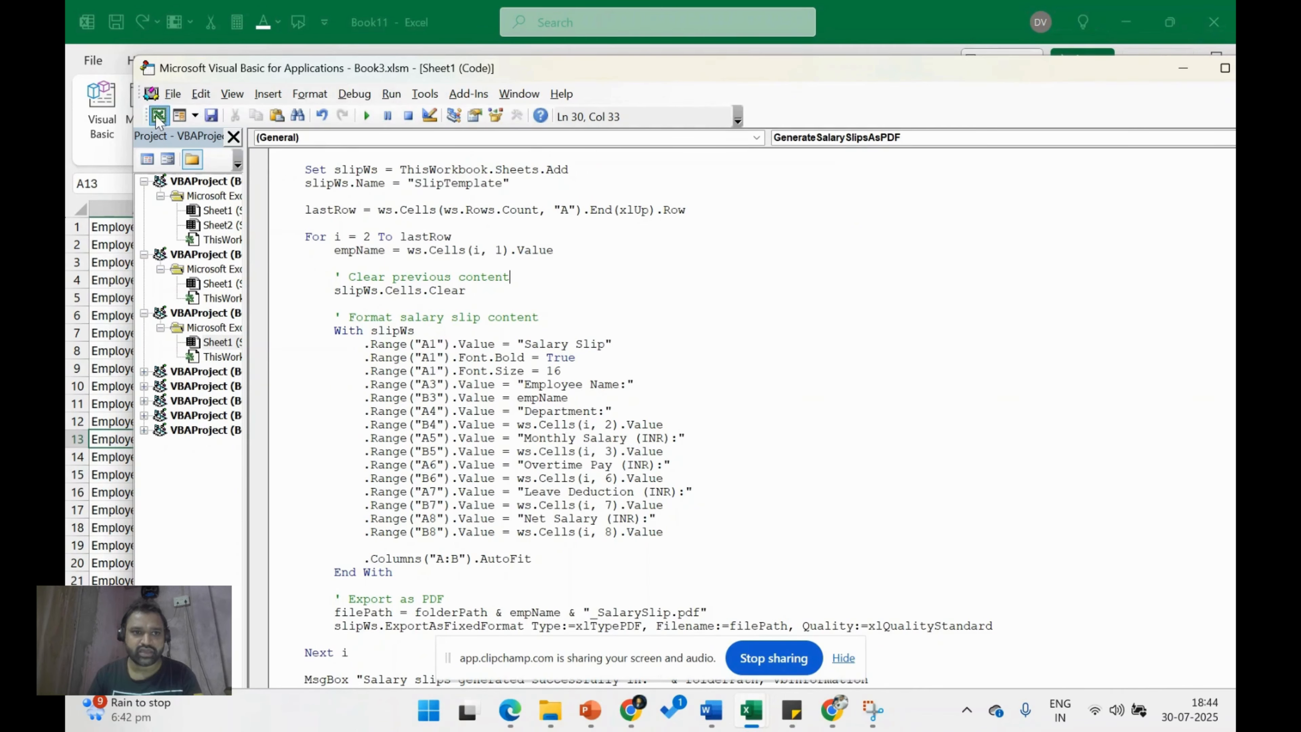
key(alt+F11)
click(358, 281)
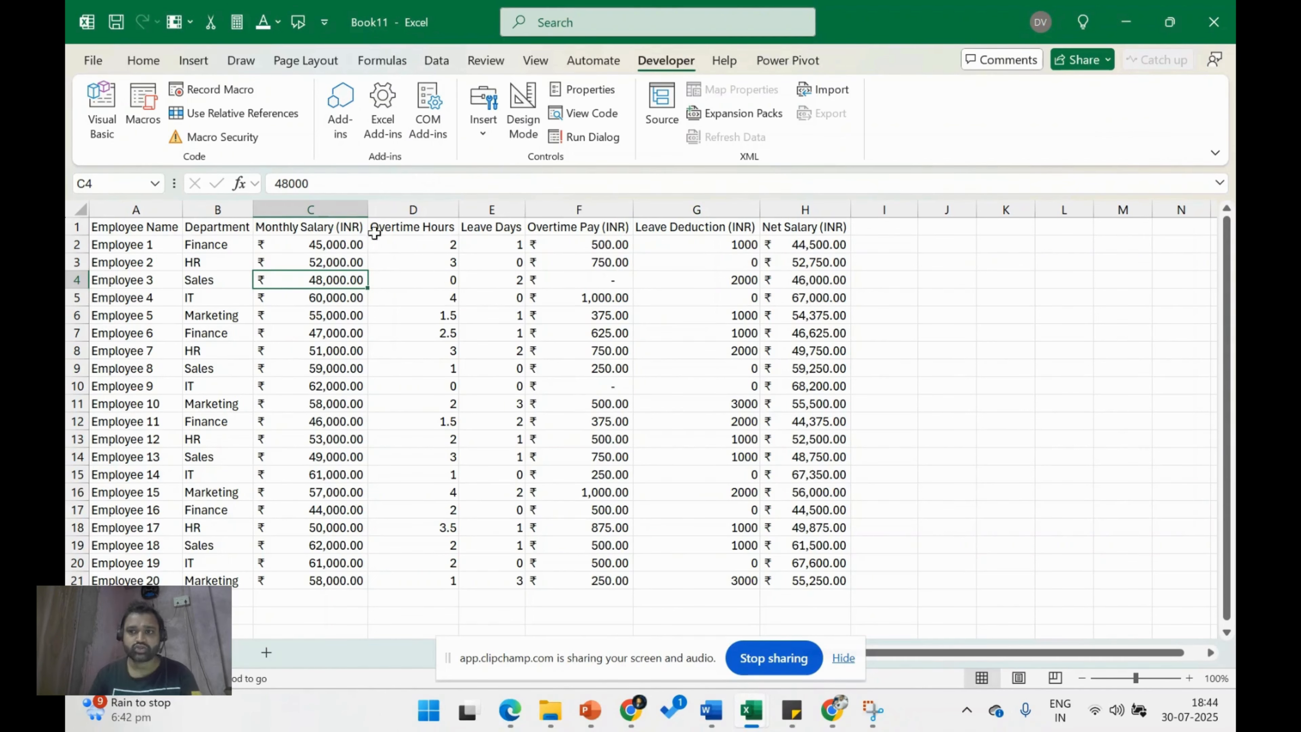
Start saving the workbook under Save As with the Downloads folder as the location.
click(93, 60)
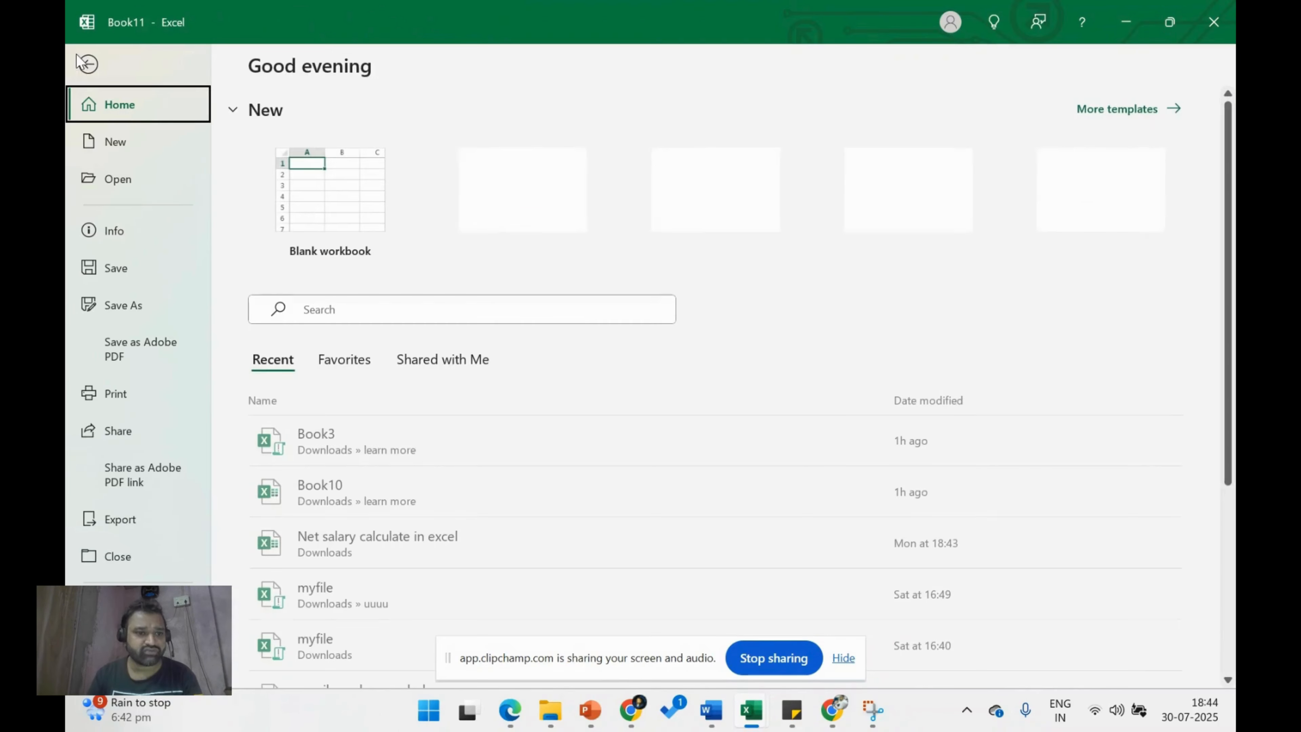
click(157, 307)
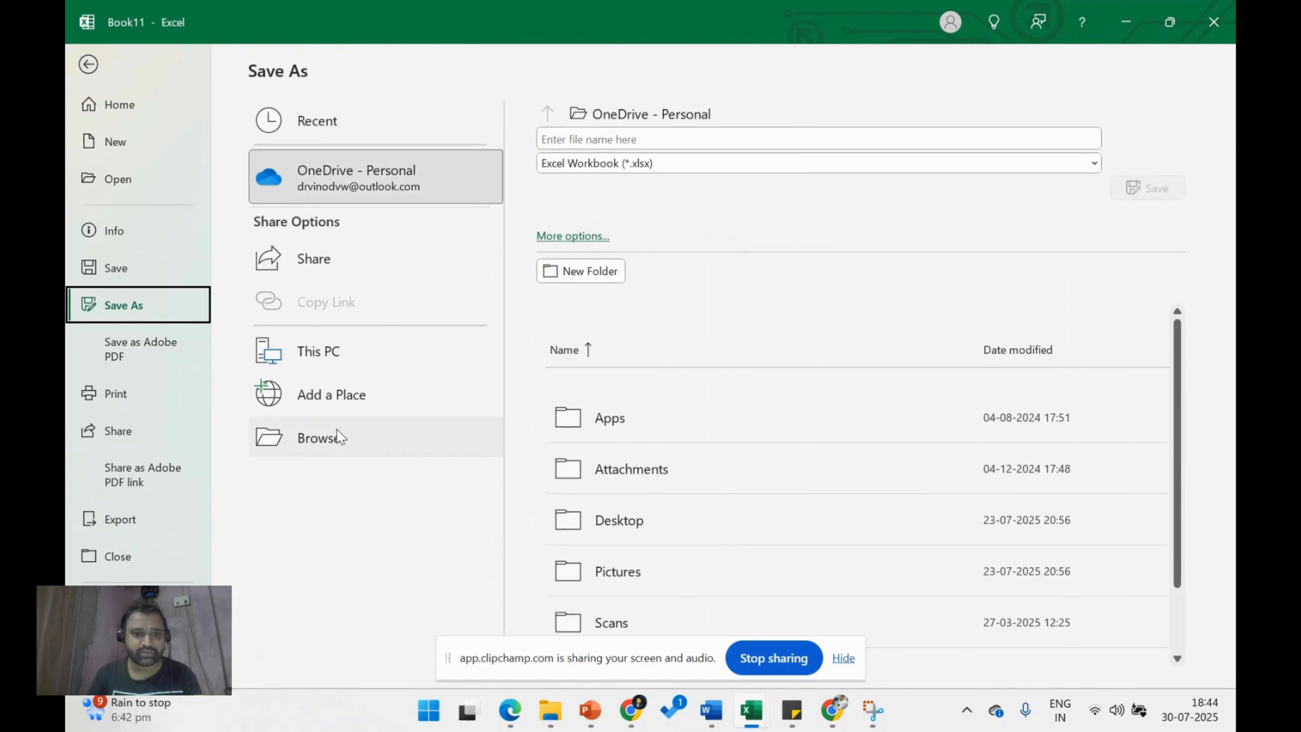
click(599, 241)
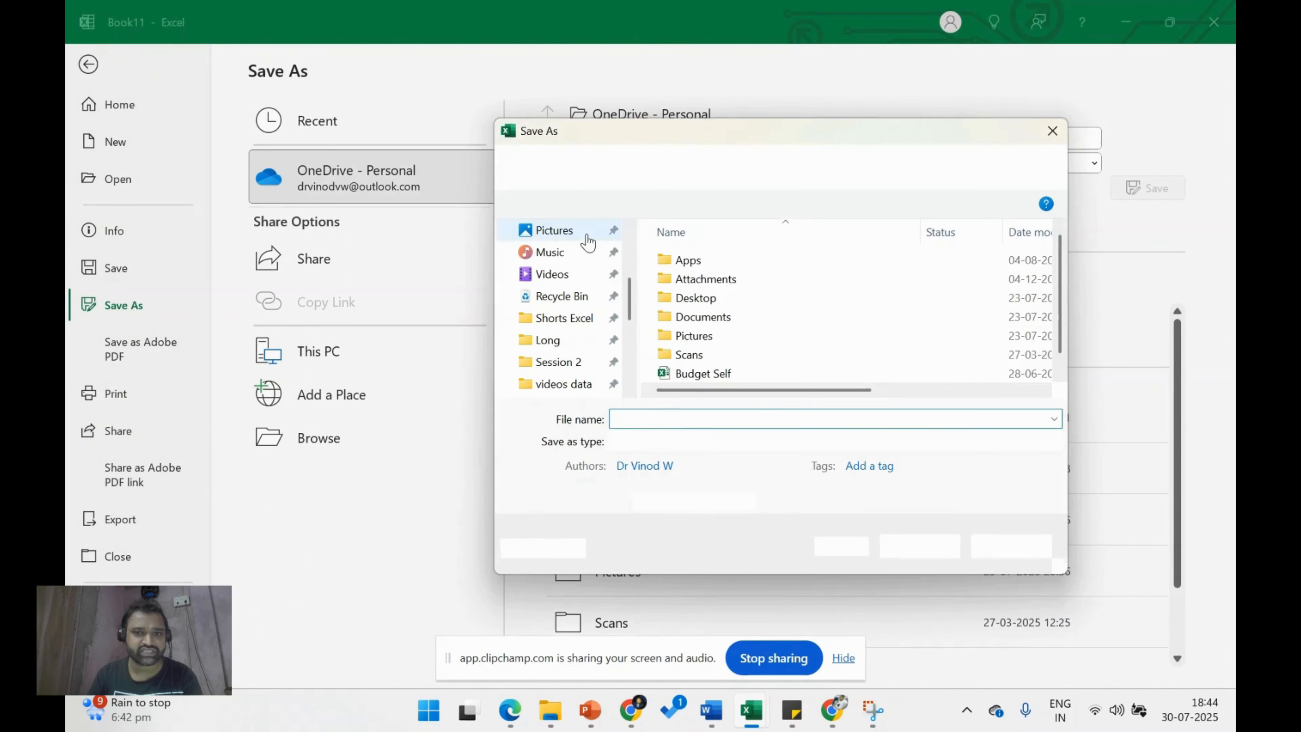
drag(767, 144, 621, 165)
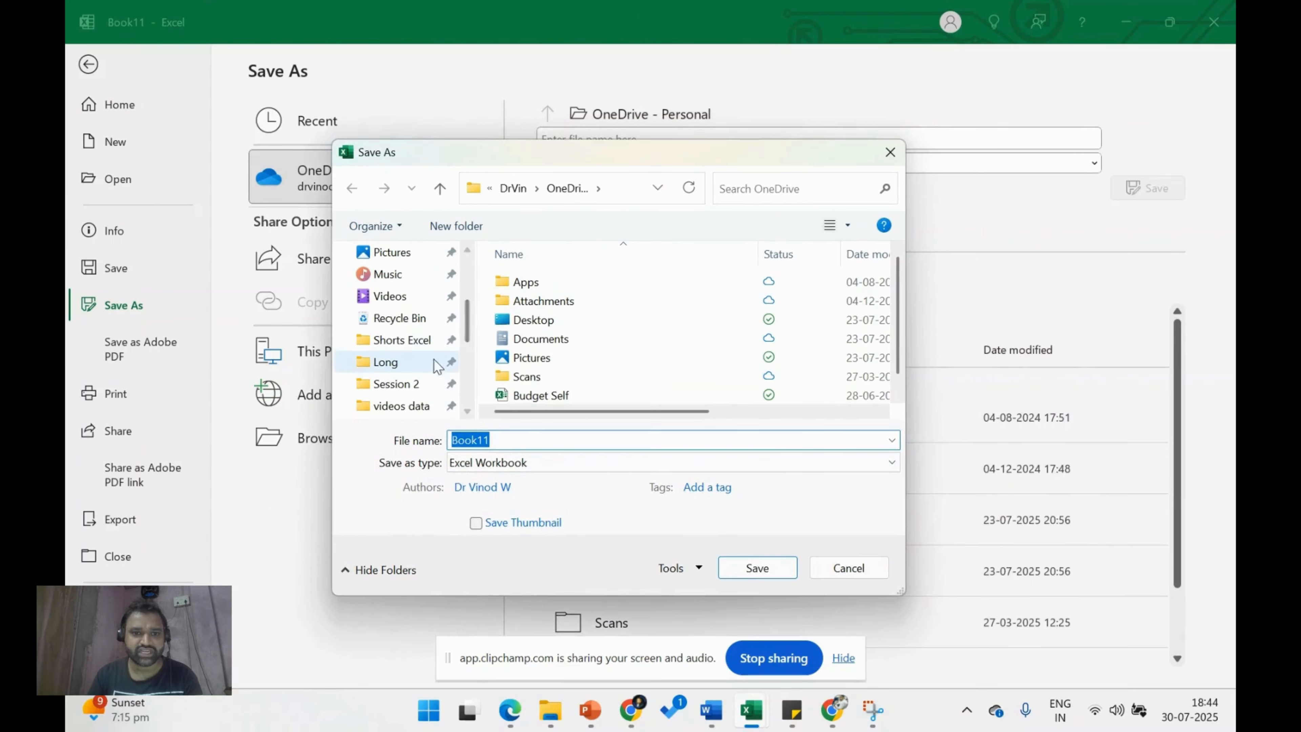
scroll(421, 359, up, 5)
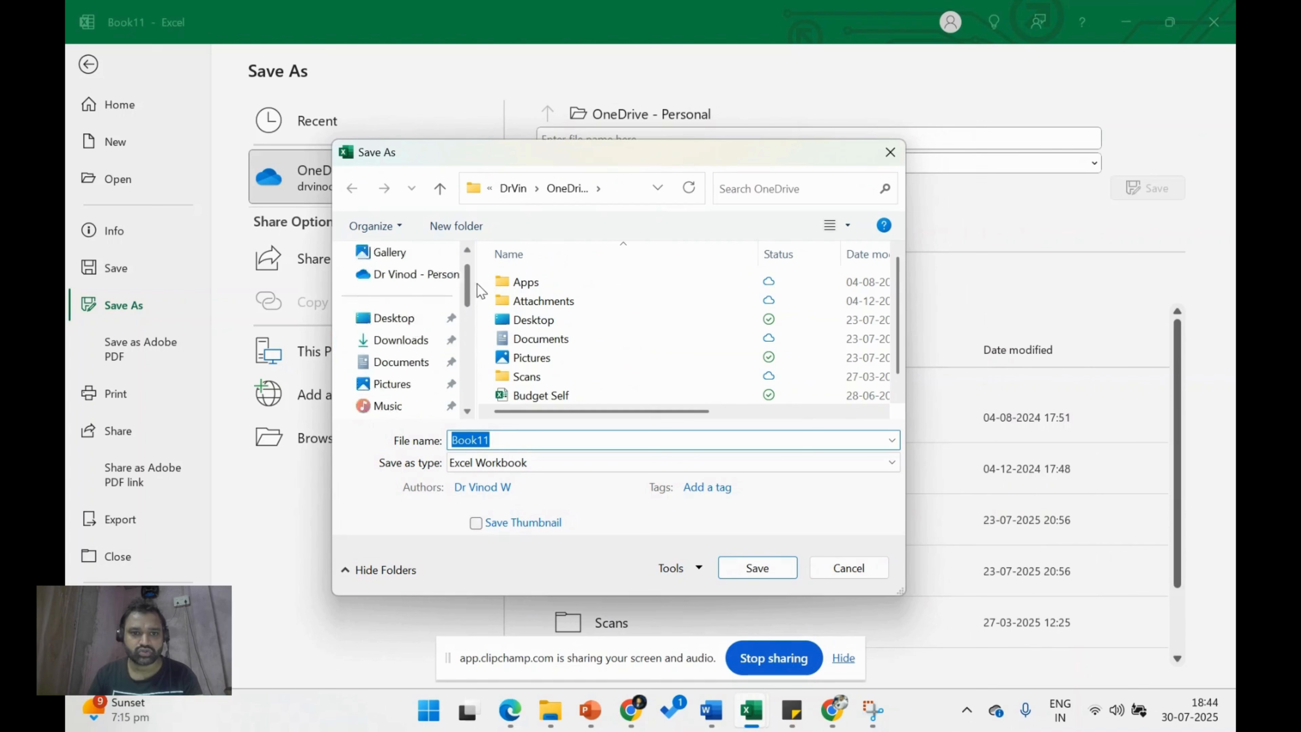
click(400, 365)
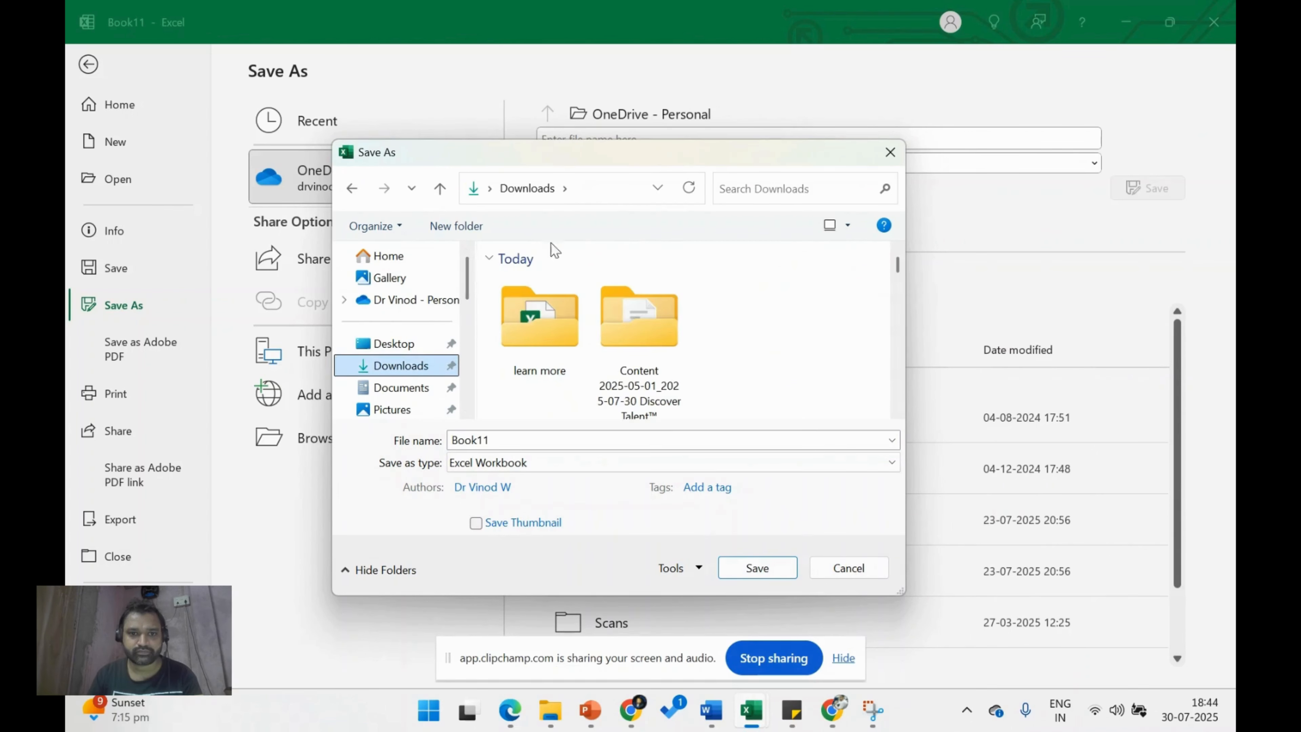
Create a folder named practise GPT in Downloads and open it as the save location.
click(469, 228)
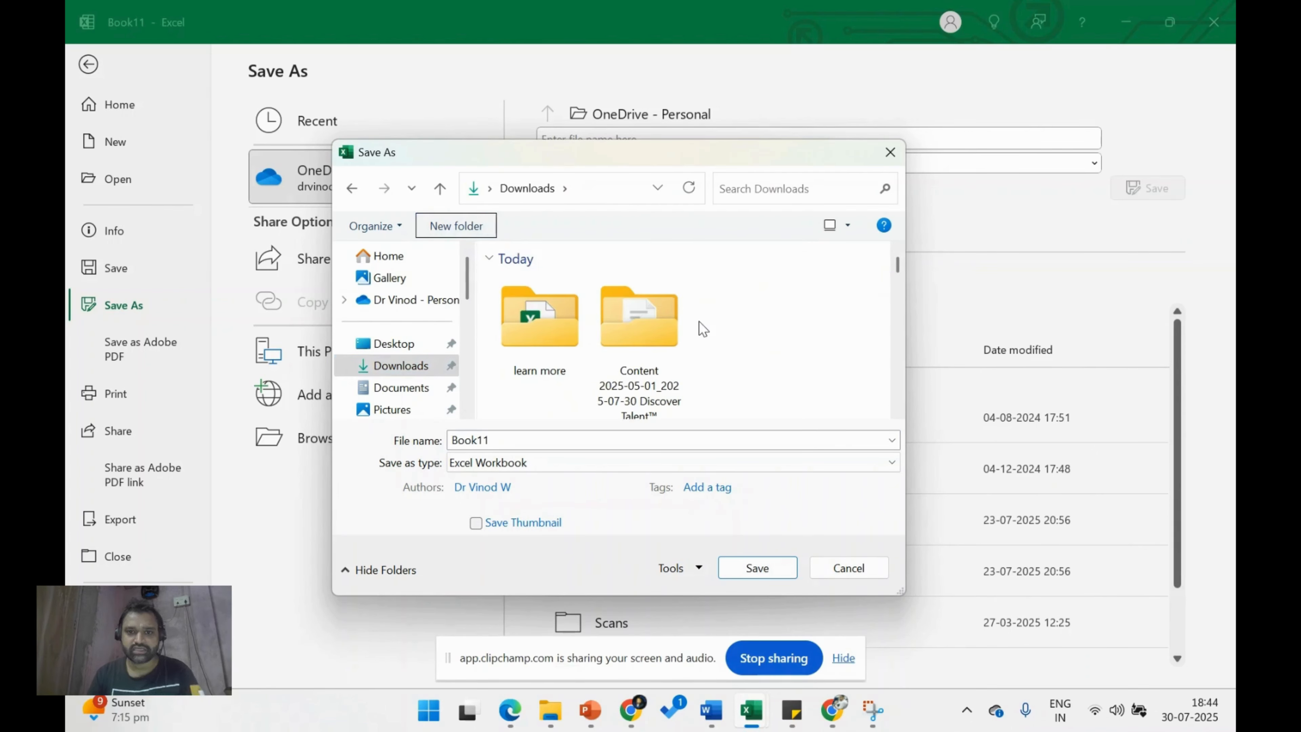
text(p)
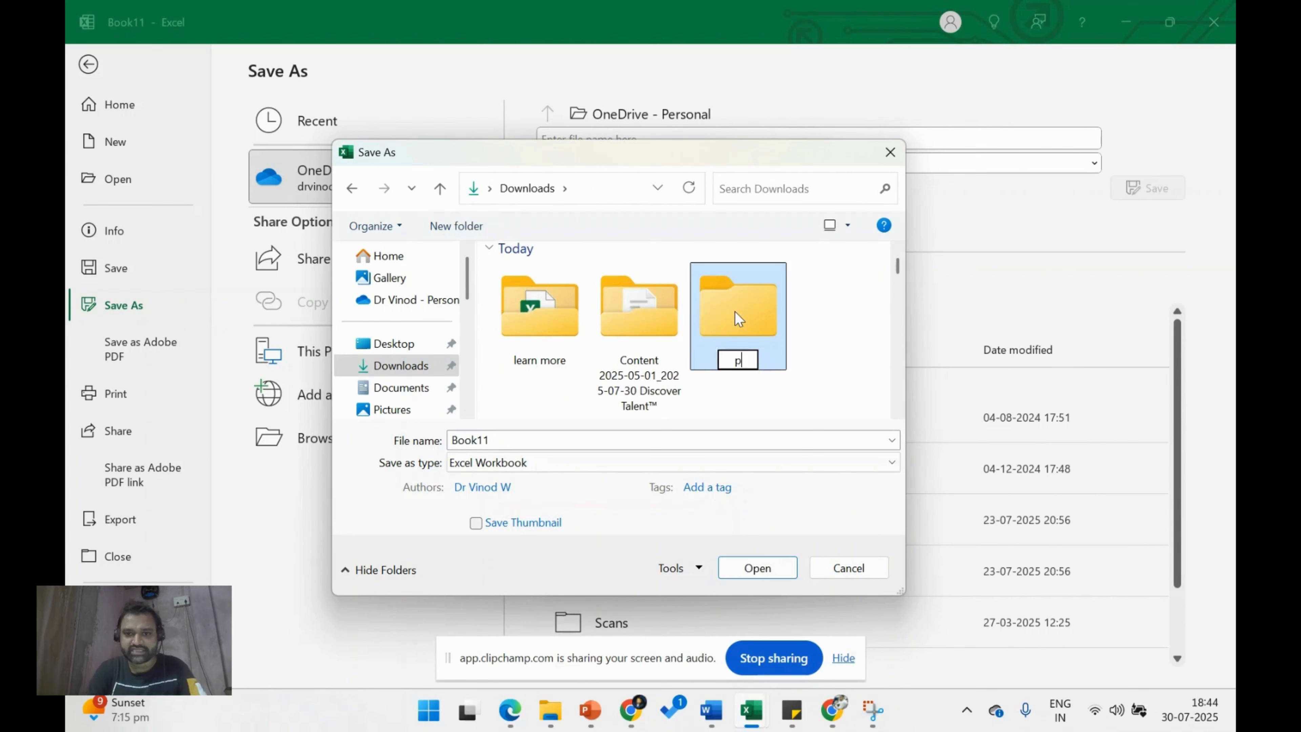
text(ractice GPT)
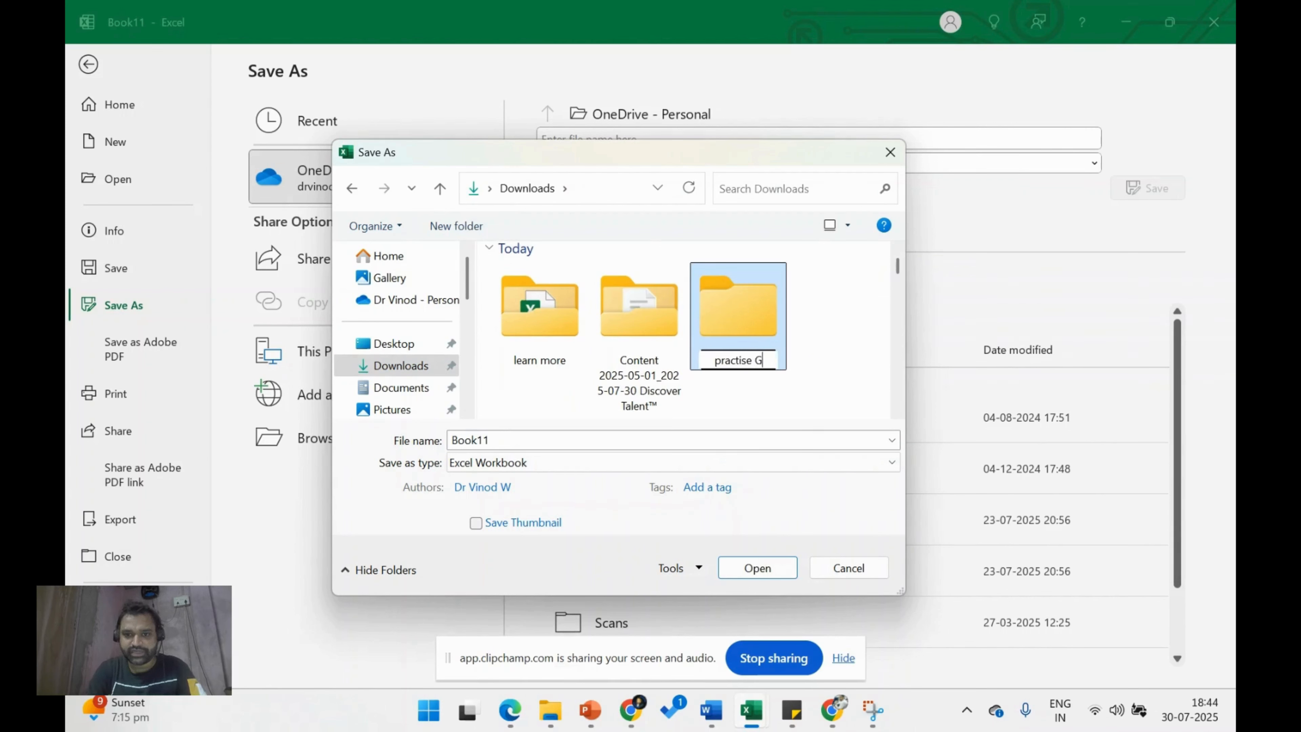
key(Return)
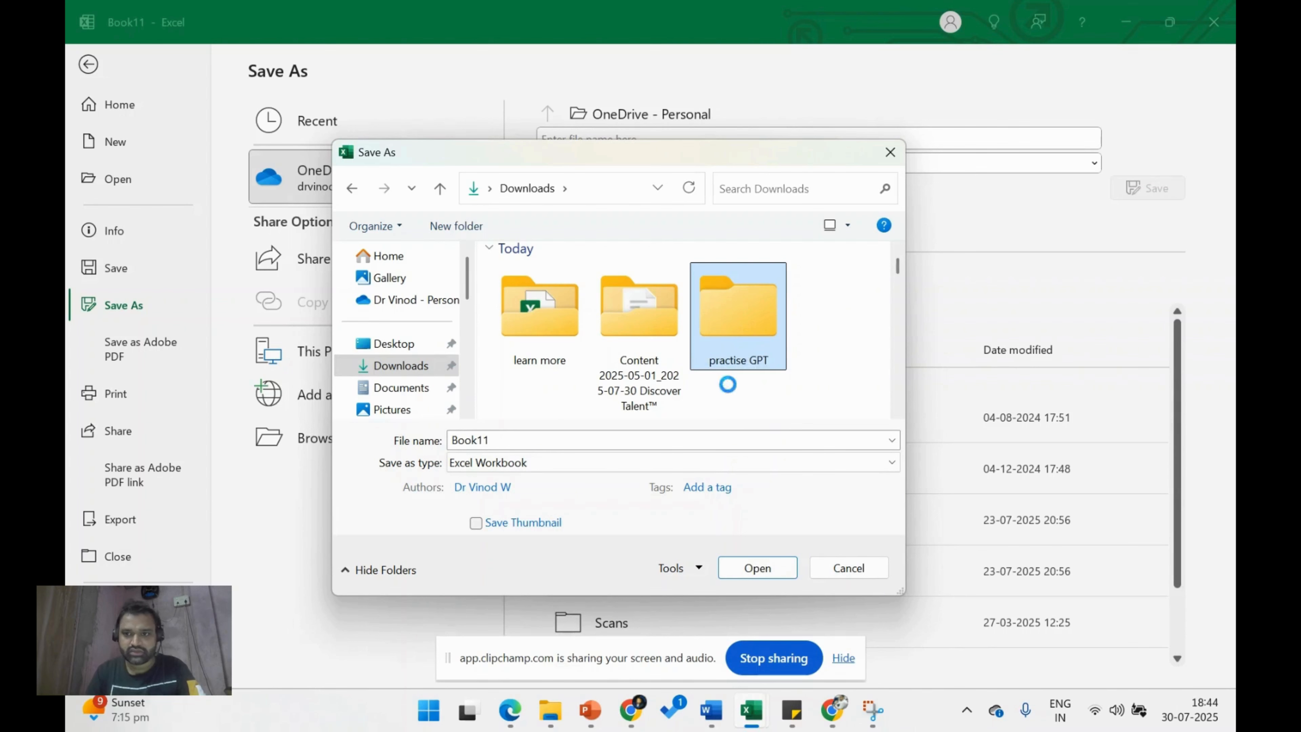
click(848, 369)
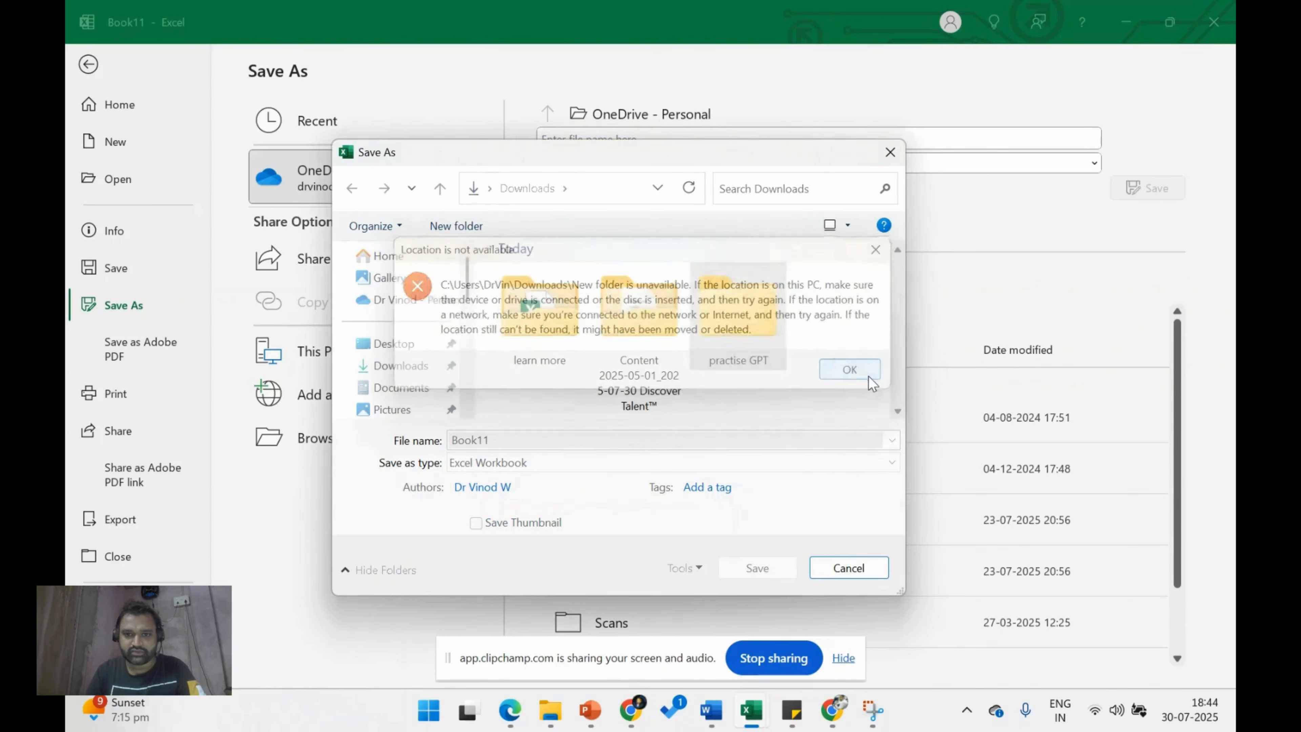
double_click(757, 319)
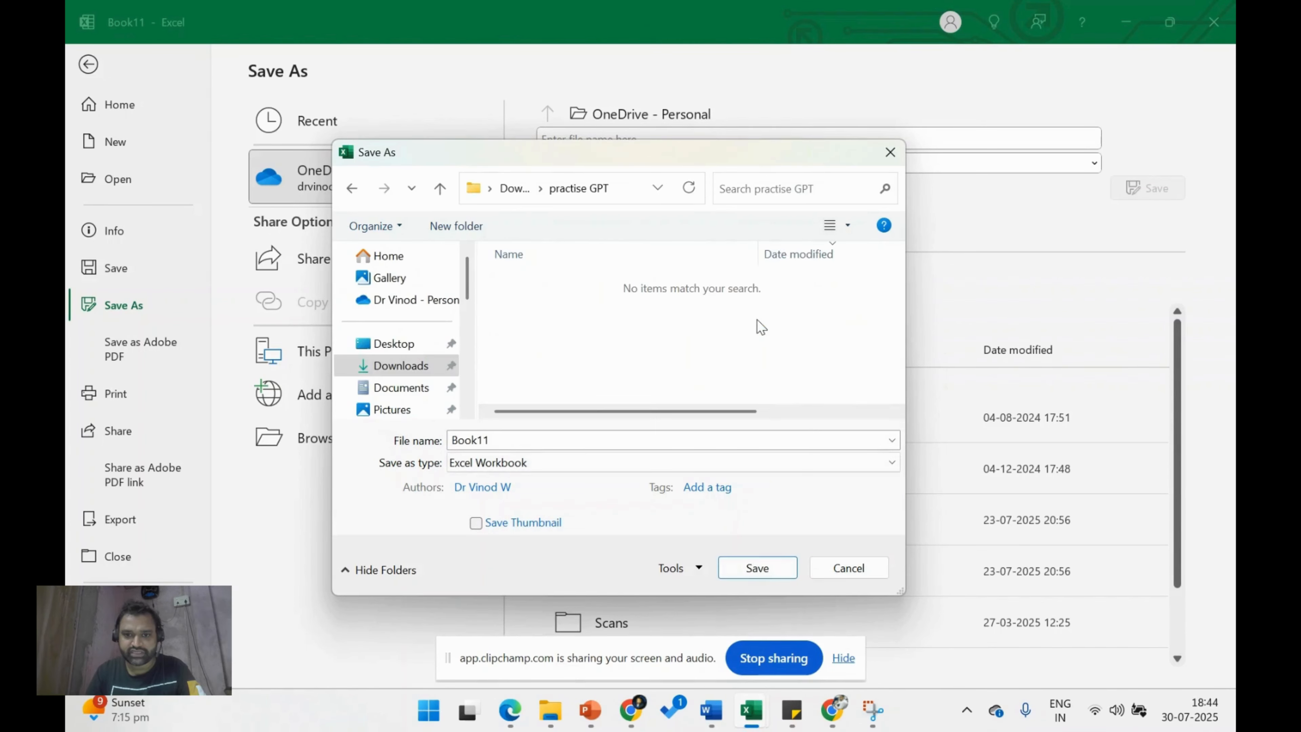
Save the workbook as Book11 in the Excel Macro-Enabled Workbook format.
double_click(531, 441)
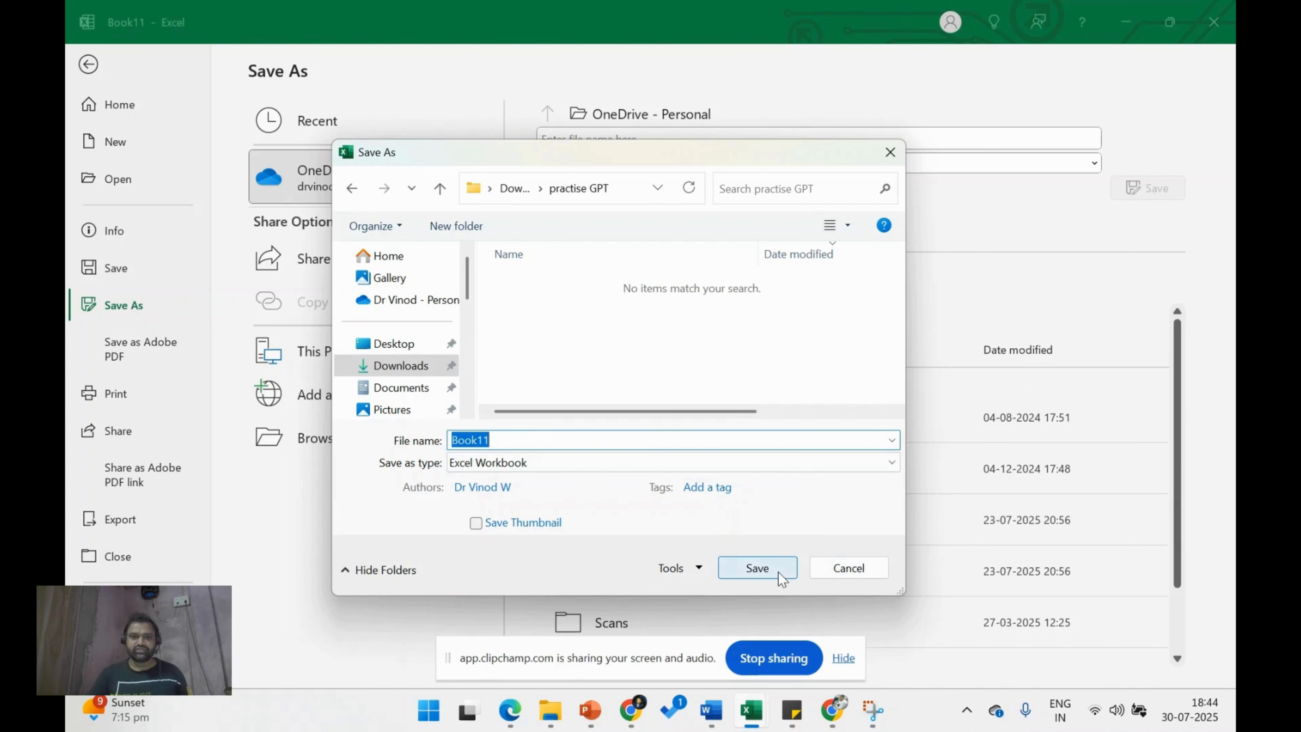
click(513, 463)
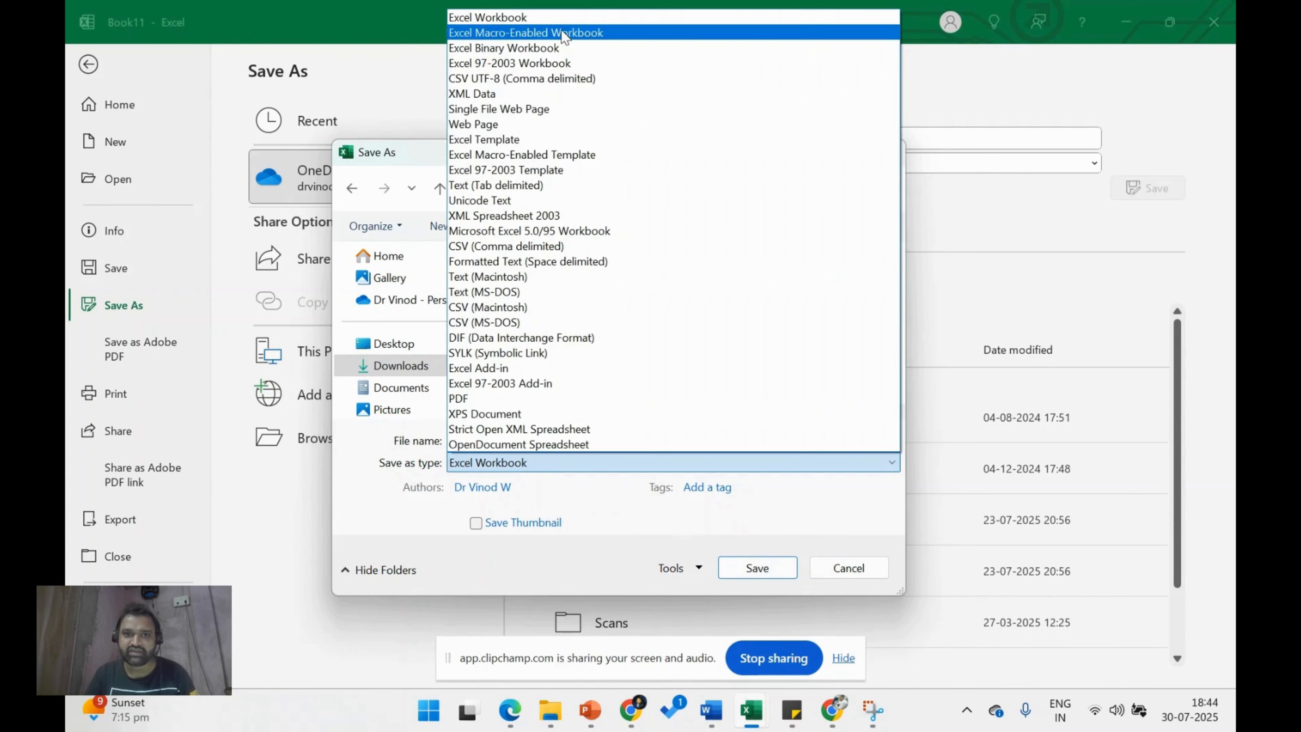
click(525, 33)
double_click(520, 436)
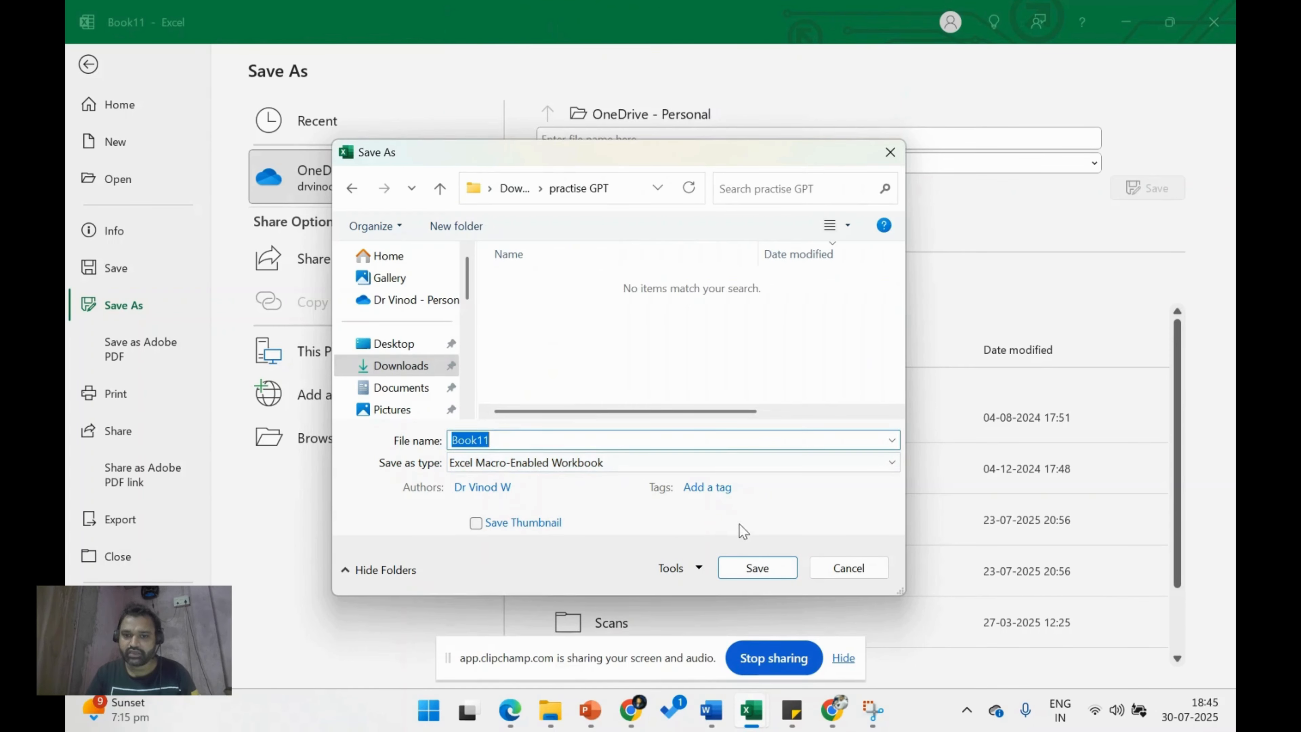
click(757, 568)
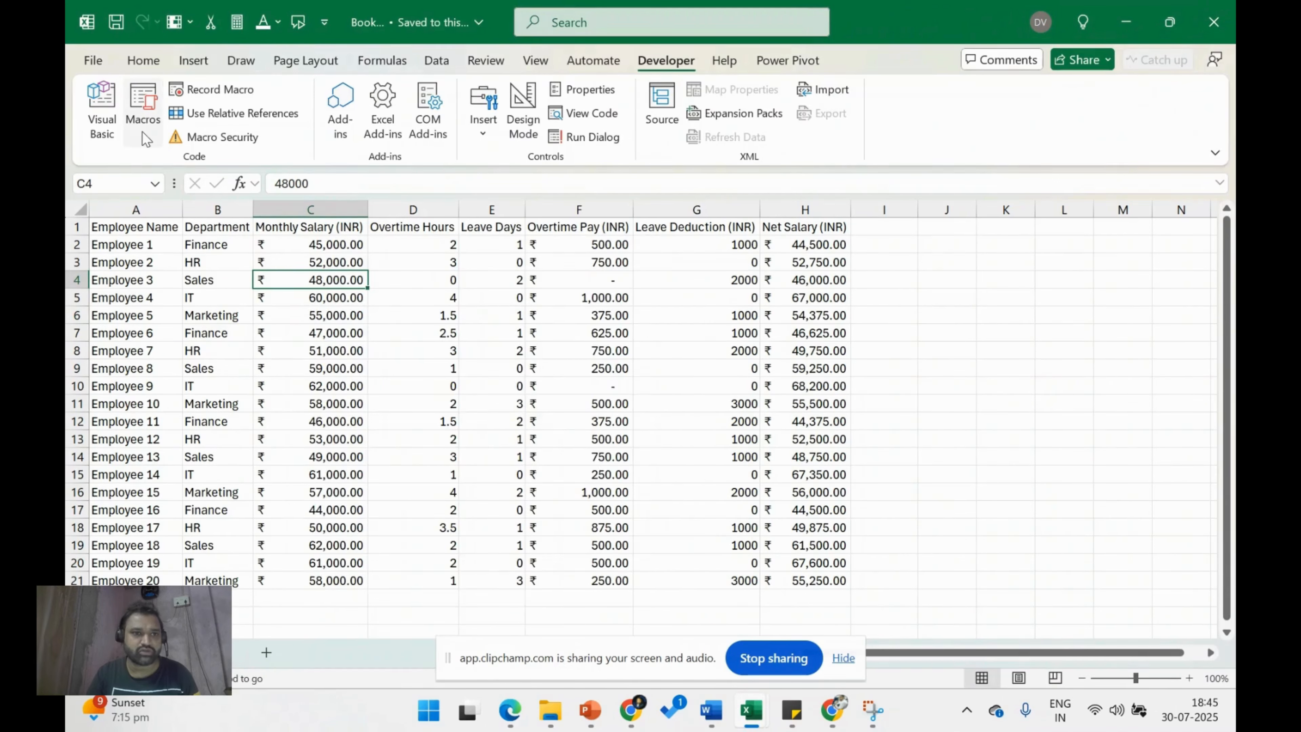
Run the GenerateSalarySlipsAsPDF macro to export a salary slip PDF for each employee.
click(141, 110)
click(609, 276)
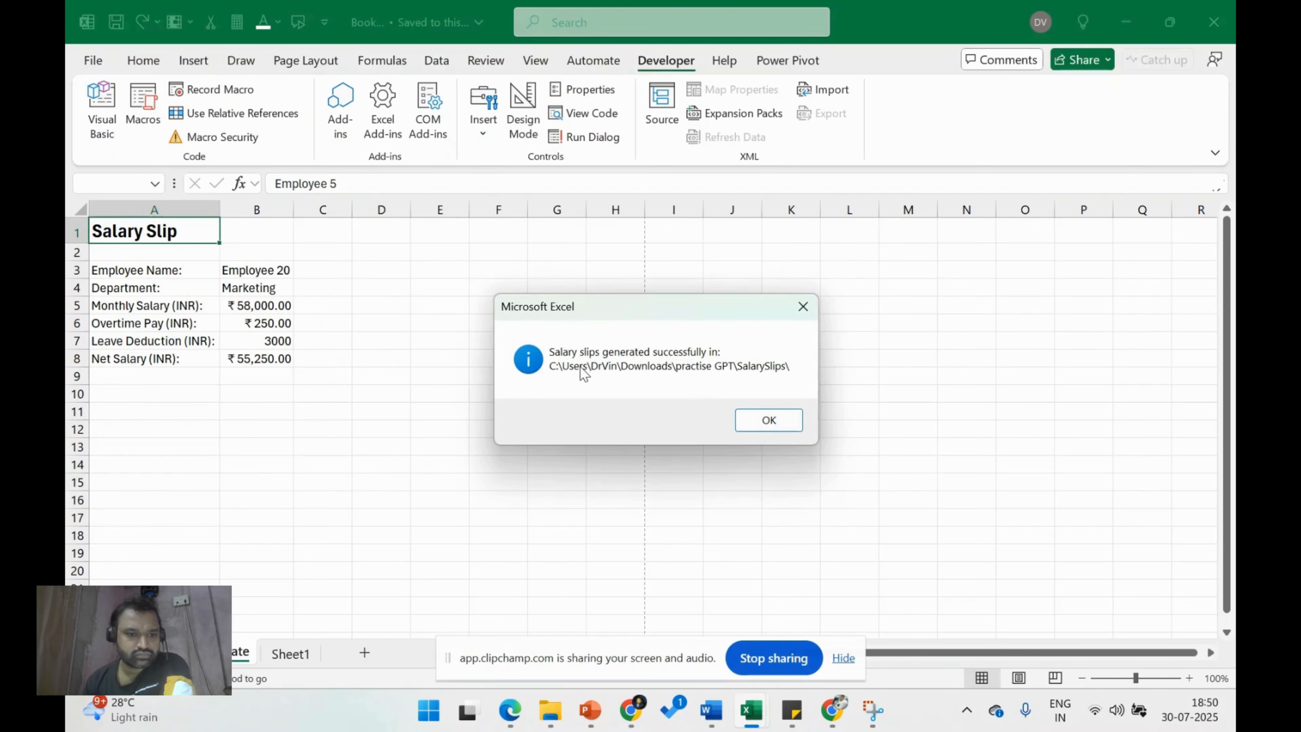
click(610, 378)
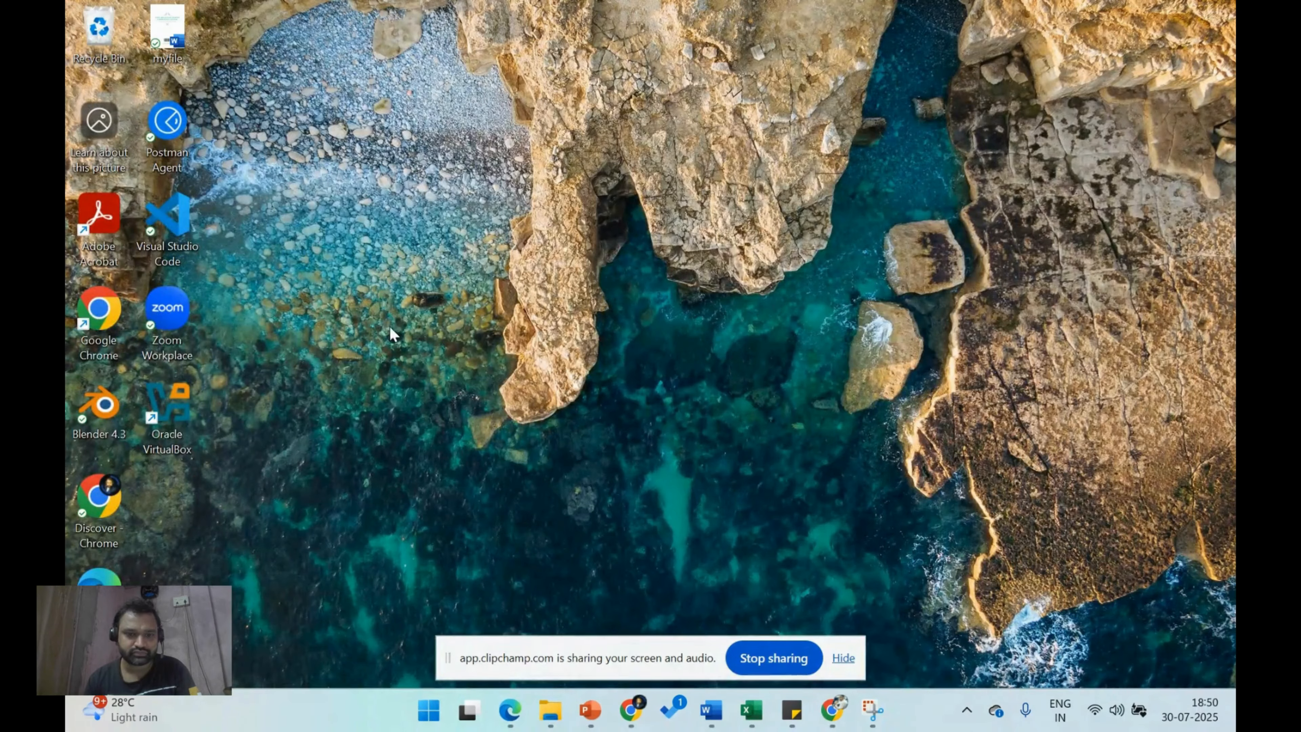
Open the SalarySlips folder inside practise GPT in Downloads using File Explorer.
mouse_move(549, 710)
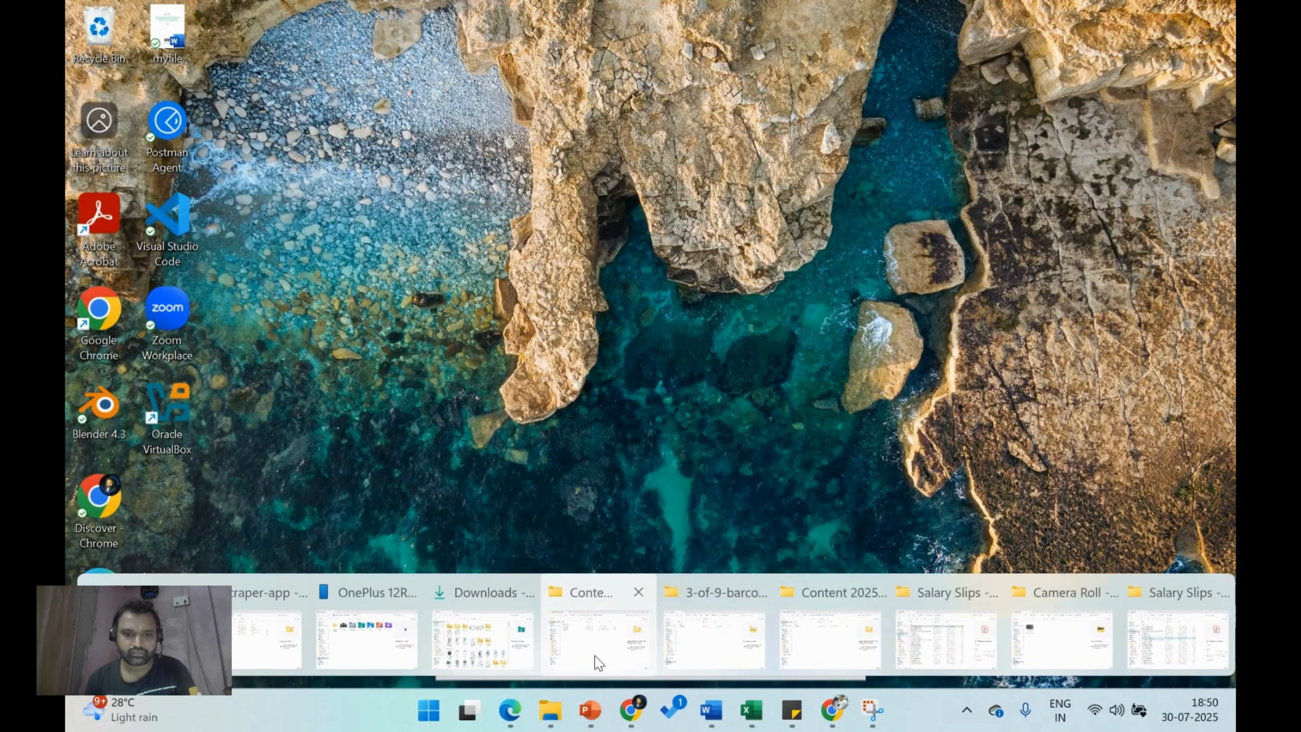
click(598, 659)
click(139, 249)
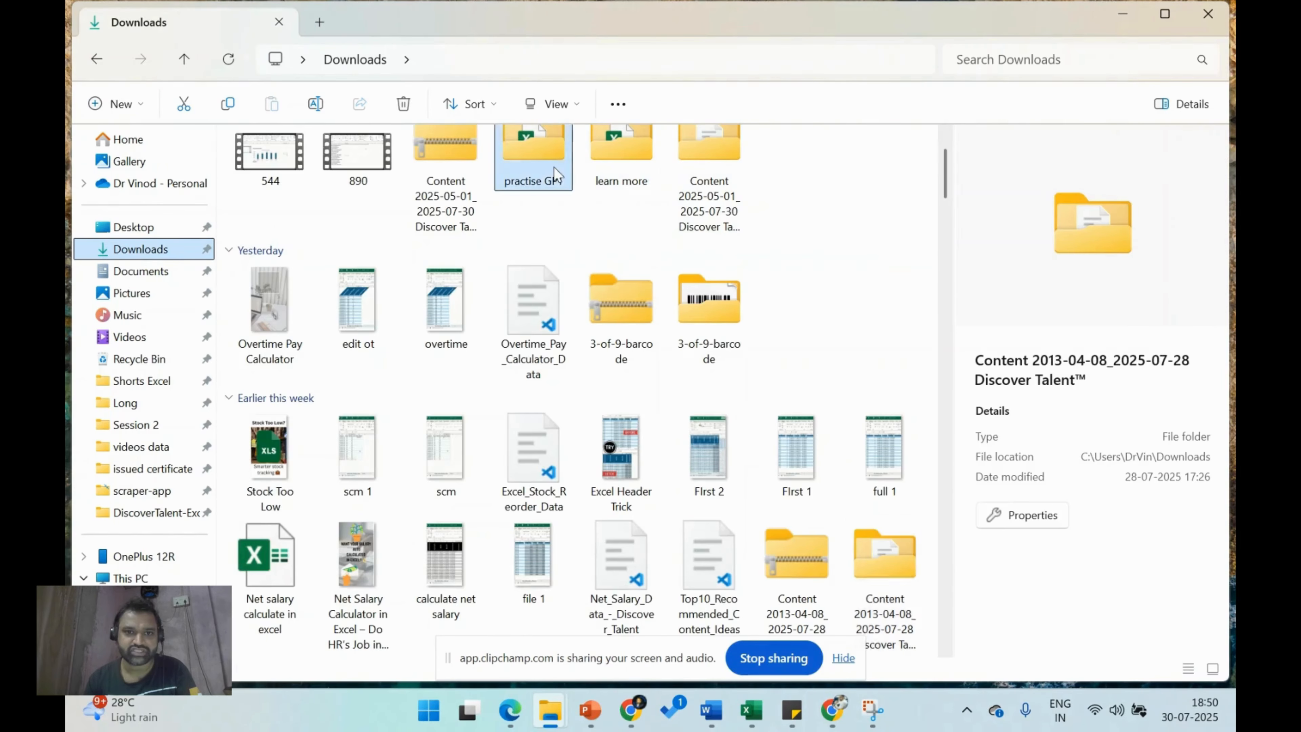
double_click(527, 141)
double_click(299, 208)
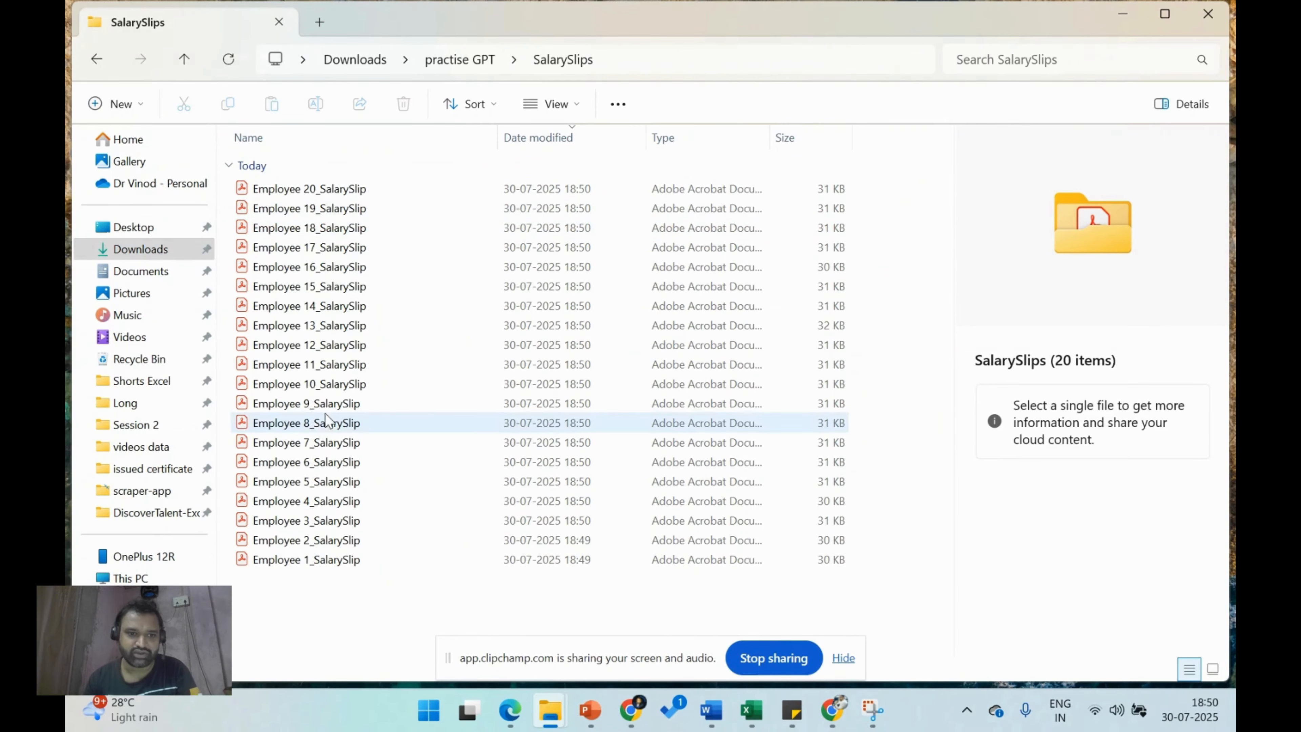
Open the Employee 9_SalarySlip PDF and review its name, department, salary, overtime and deduction lines.
click(333, 404)
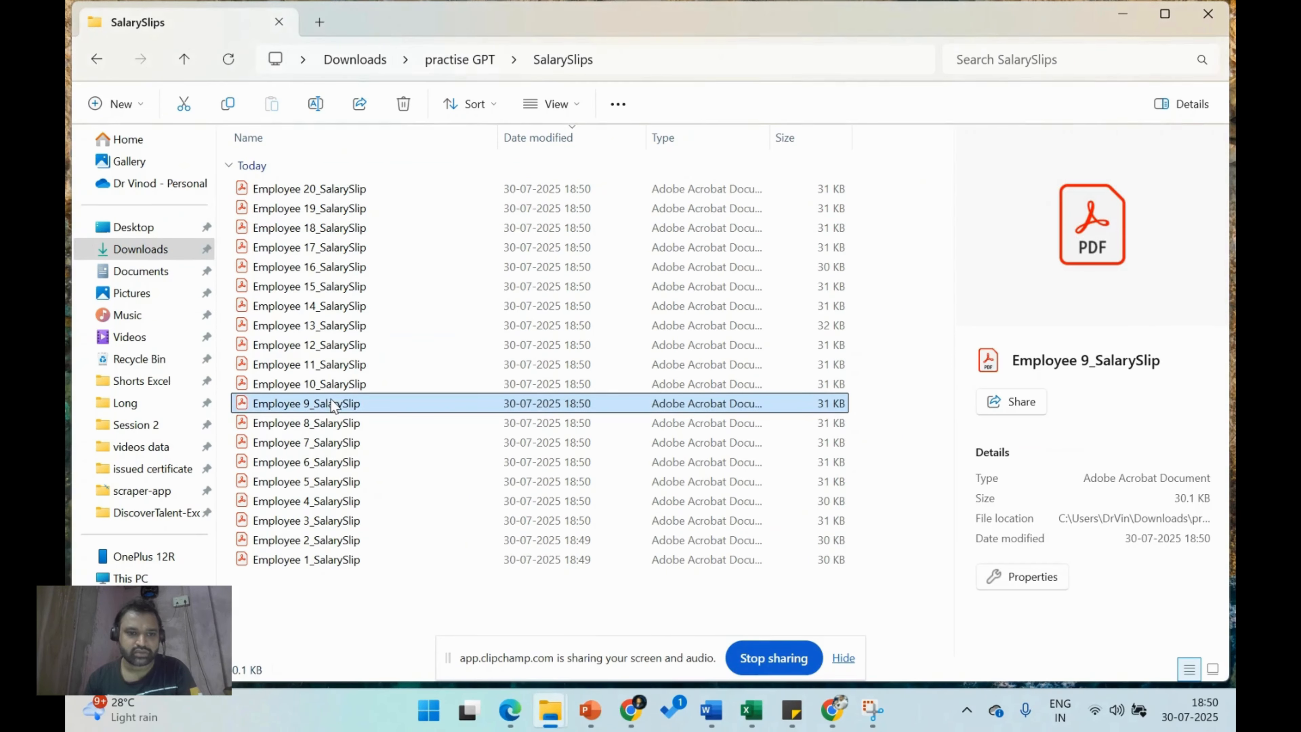
double_click(333, 405)
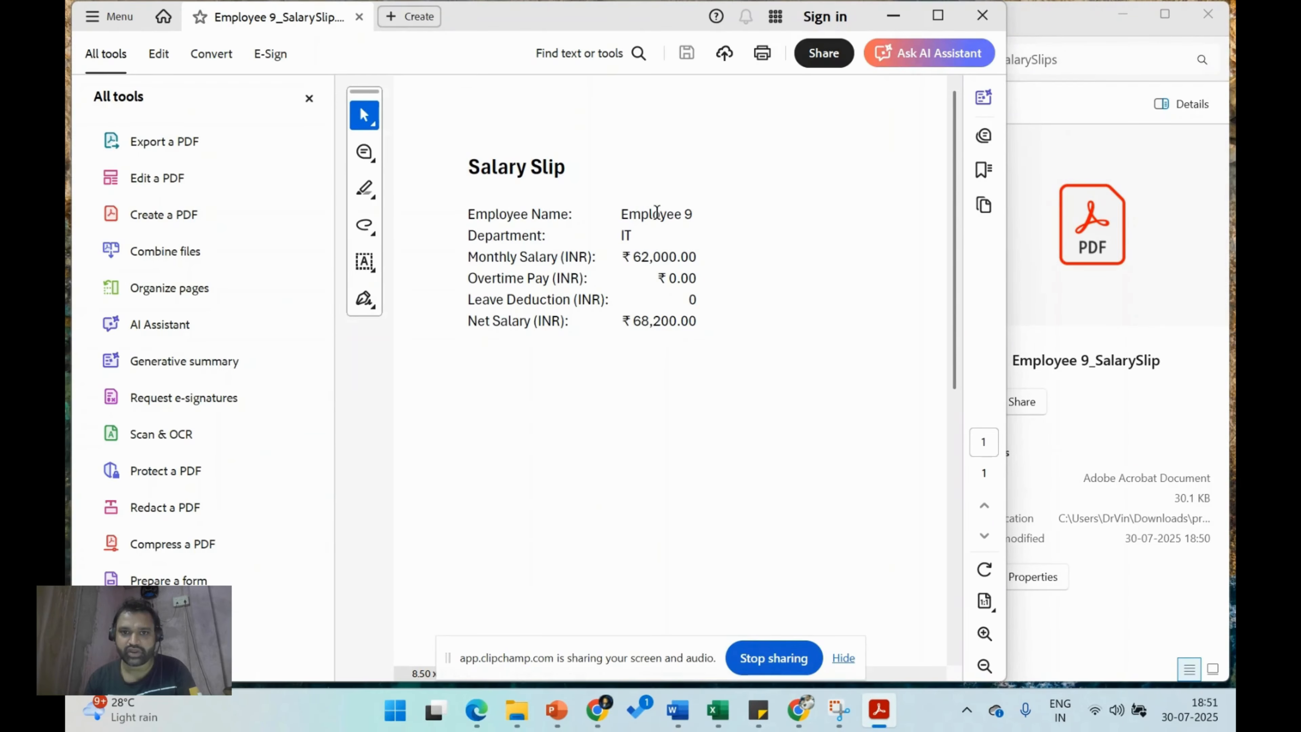
drag(658, 213, 589, 245)
click(572, 291)
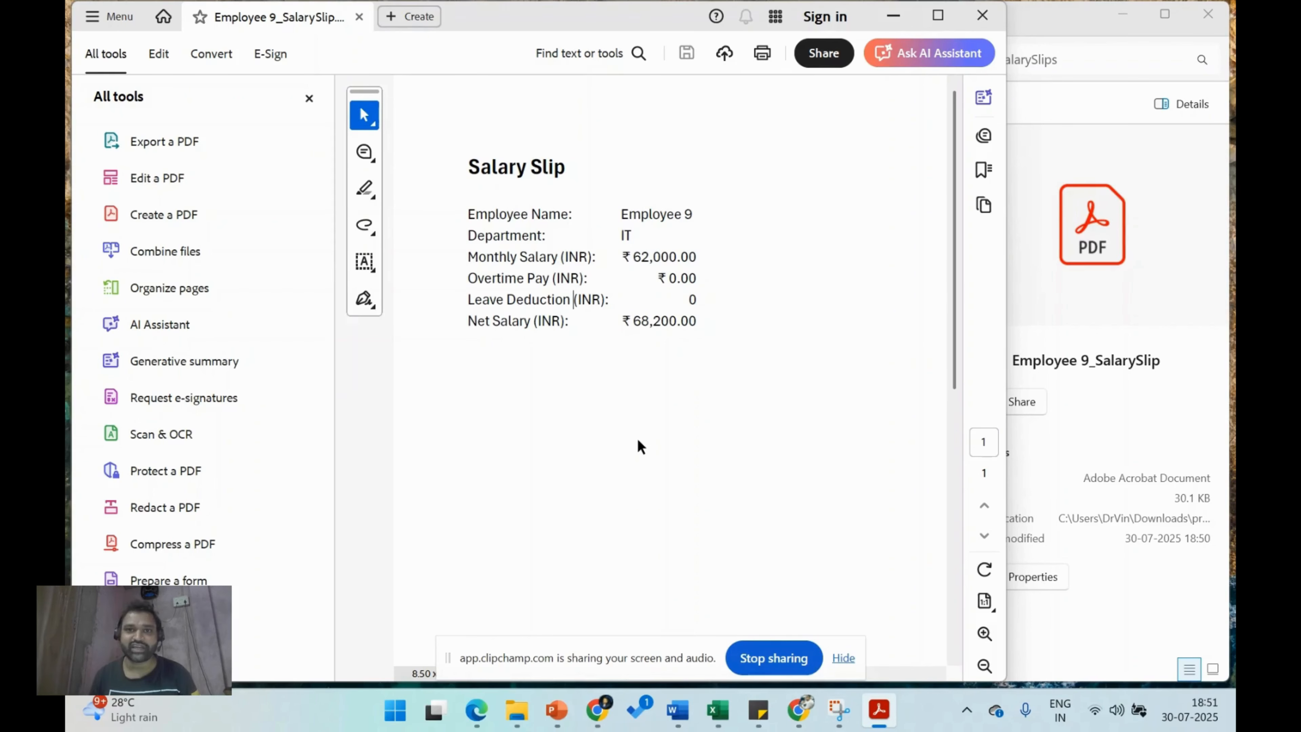
Copy the full salary table from Sheet1 in Excel into the ChatGPT prompt, keeping the table image and deleting the pasted text.
key(alt+Tab)
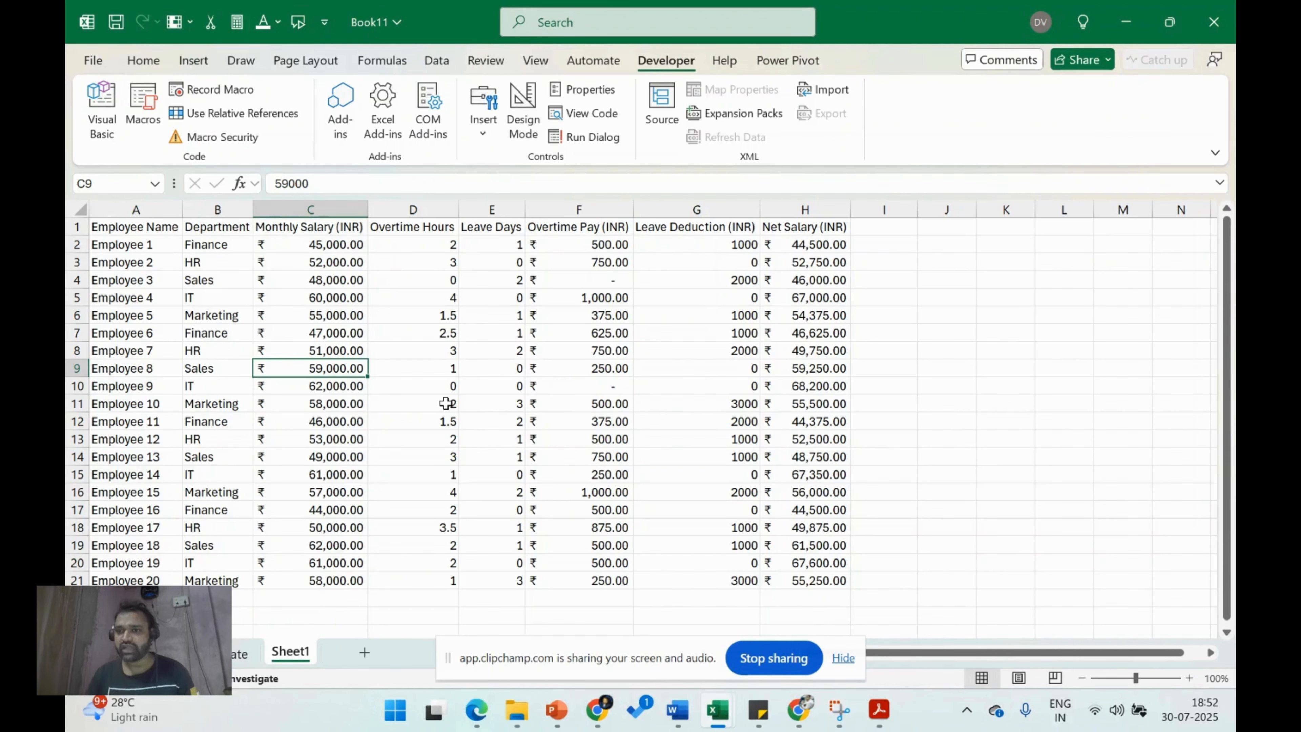
key(ctrl+a)
key(ctrl+c)
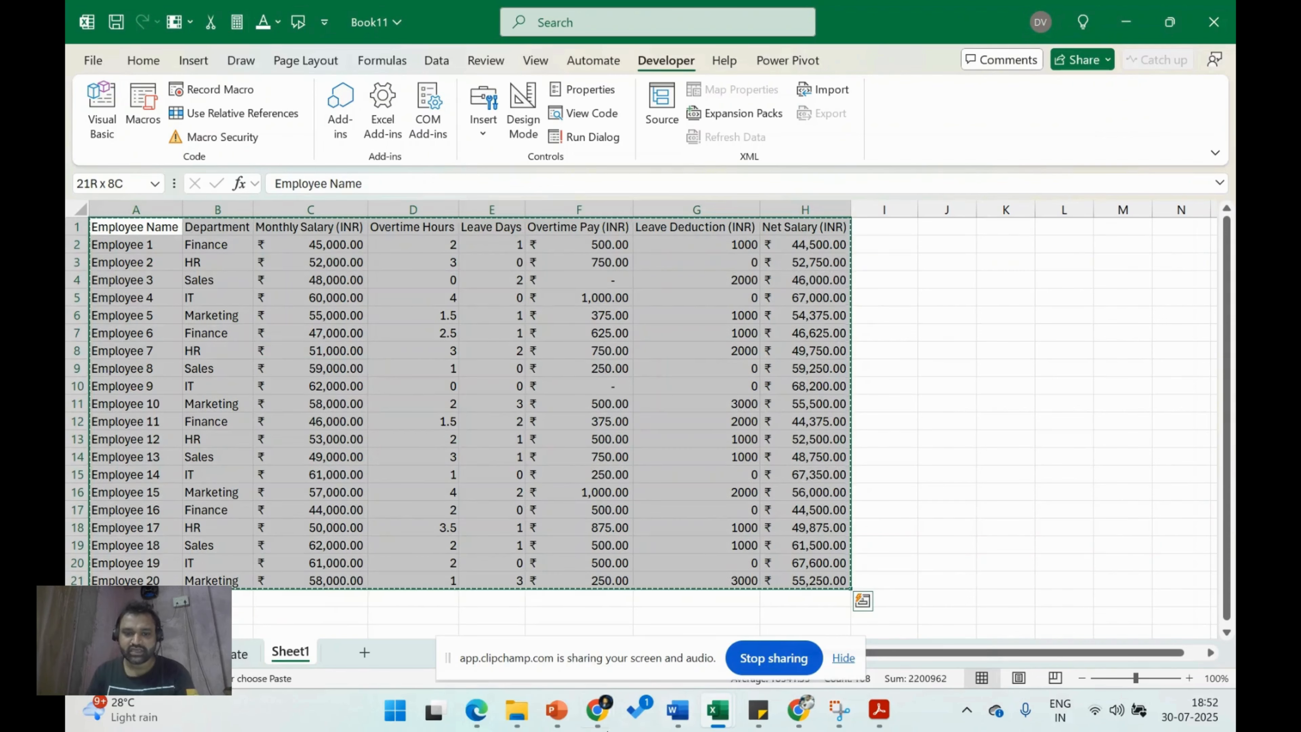
mouse_move(599, 712)
click(604, 669)
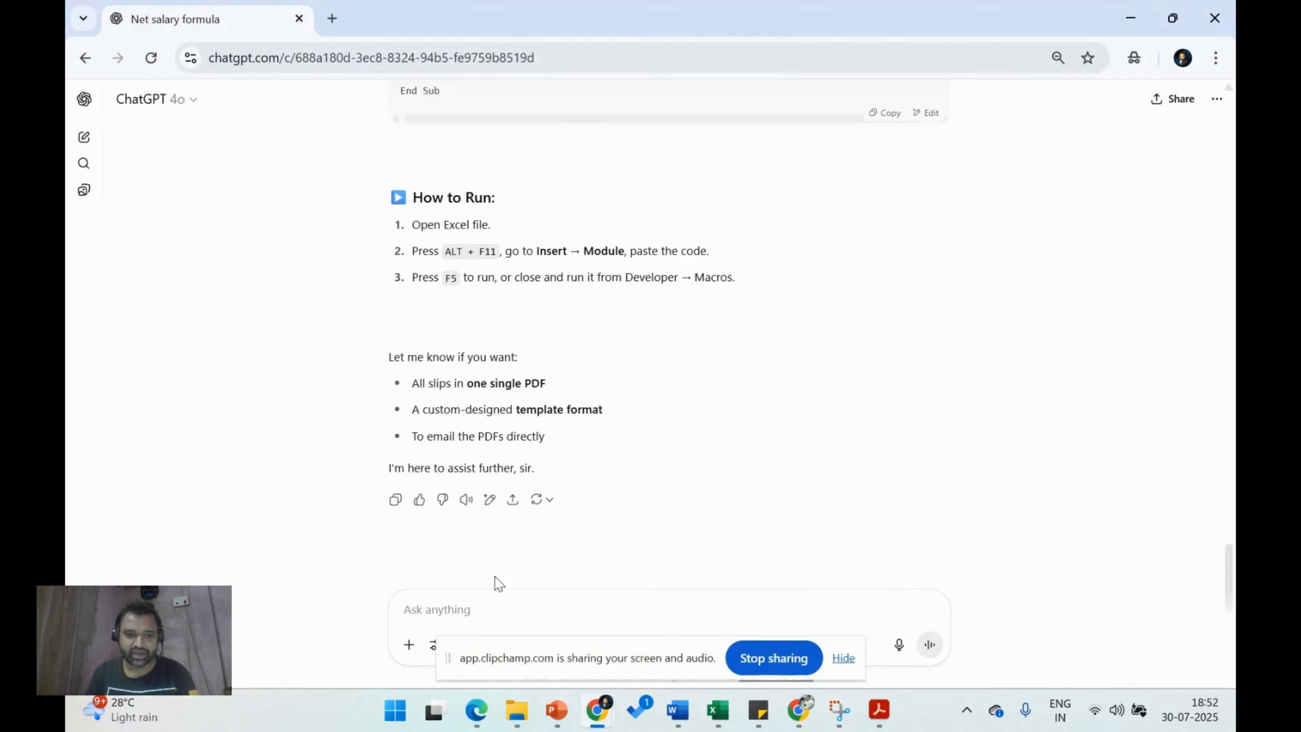
click(484, 614)
key(ctrl+v)
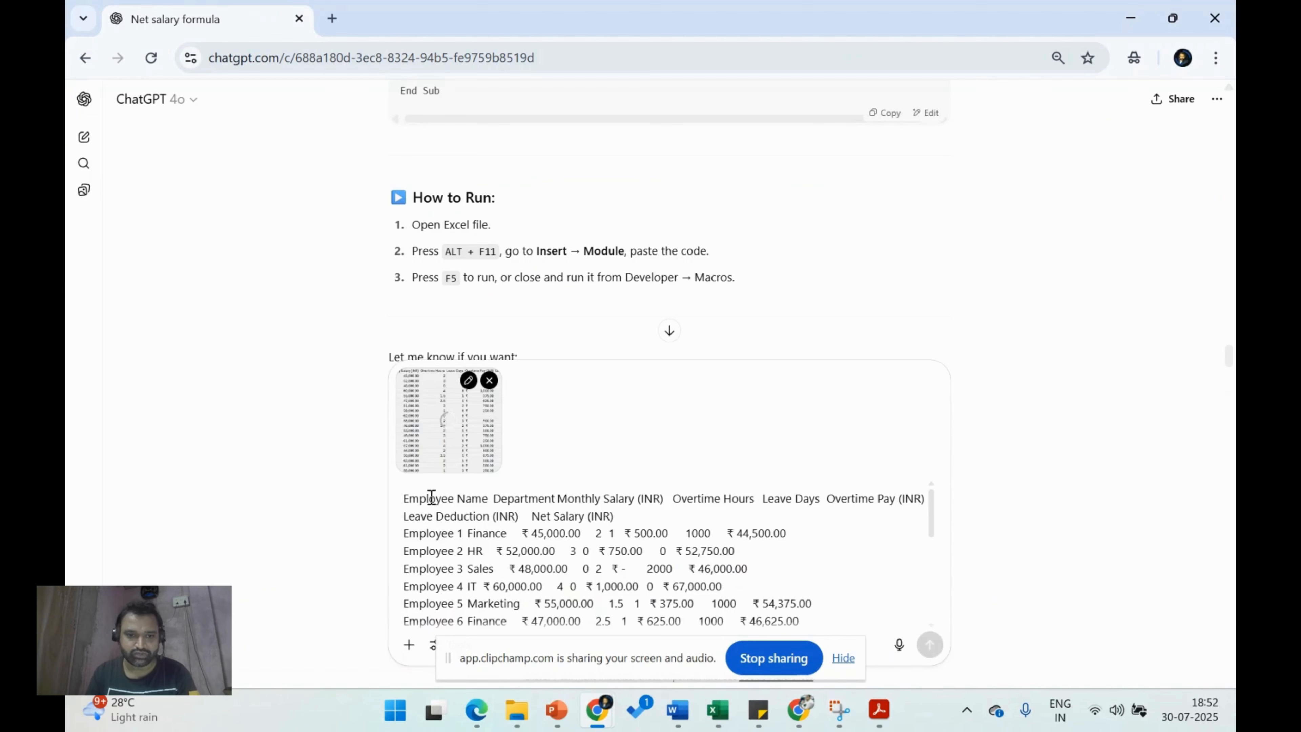
key(ctrl+a)
key(BackSpace)
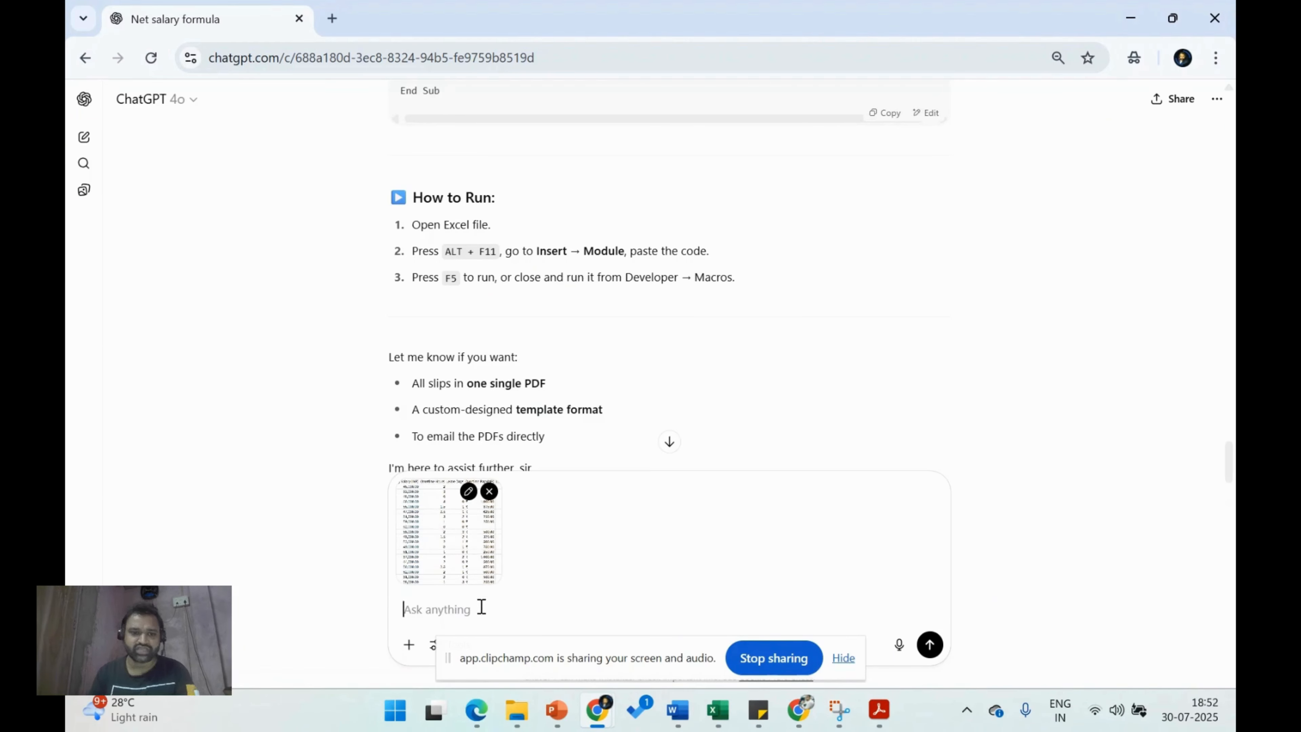
Send ChatGPT the prompt "summarizes average salary by department who earns the most salary" with the table image.
text(sm)
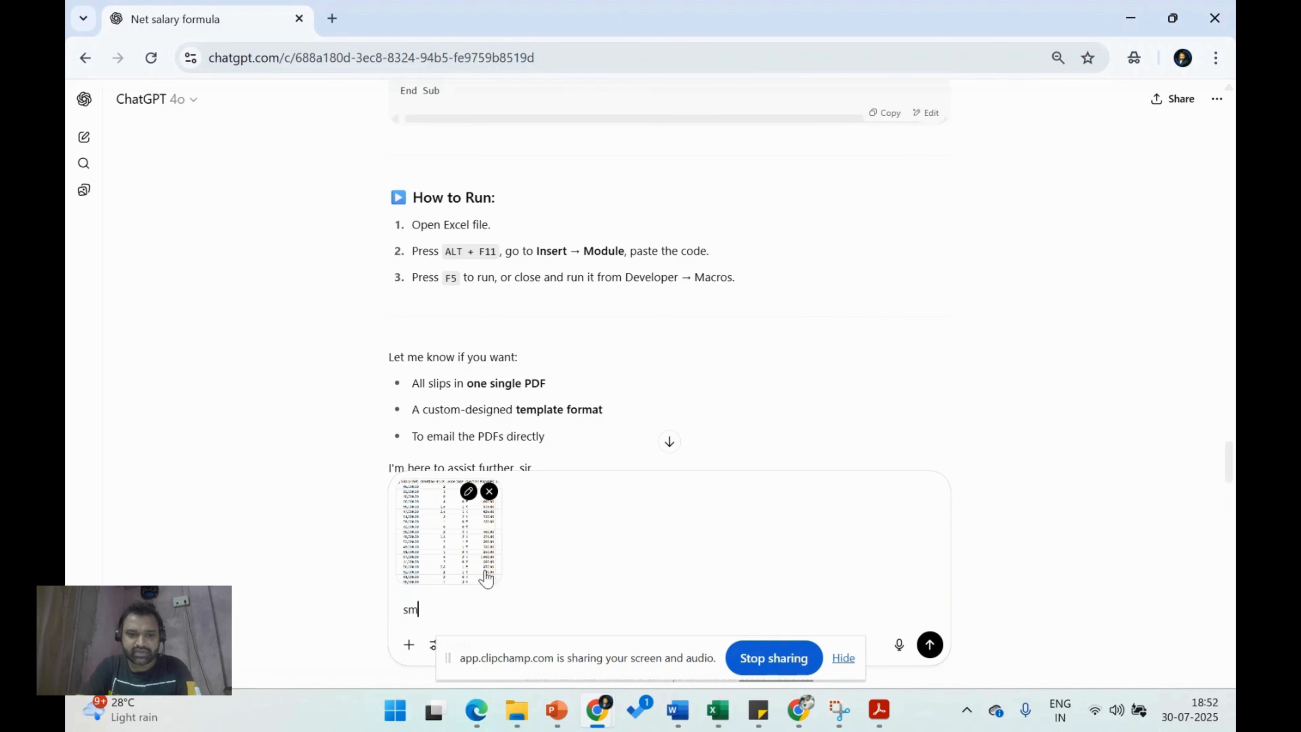
text(ummarize)
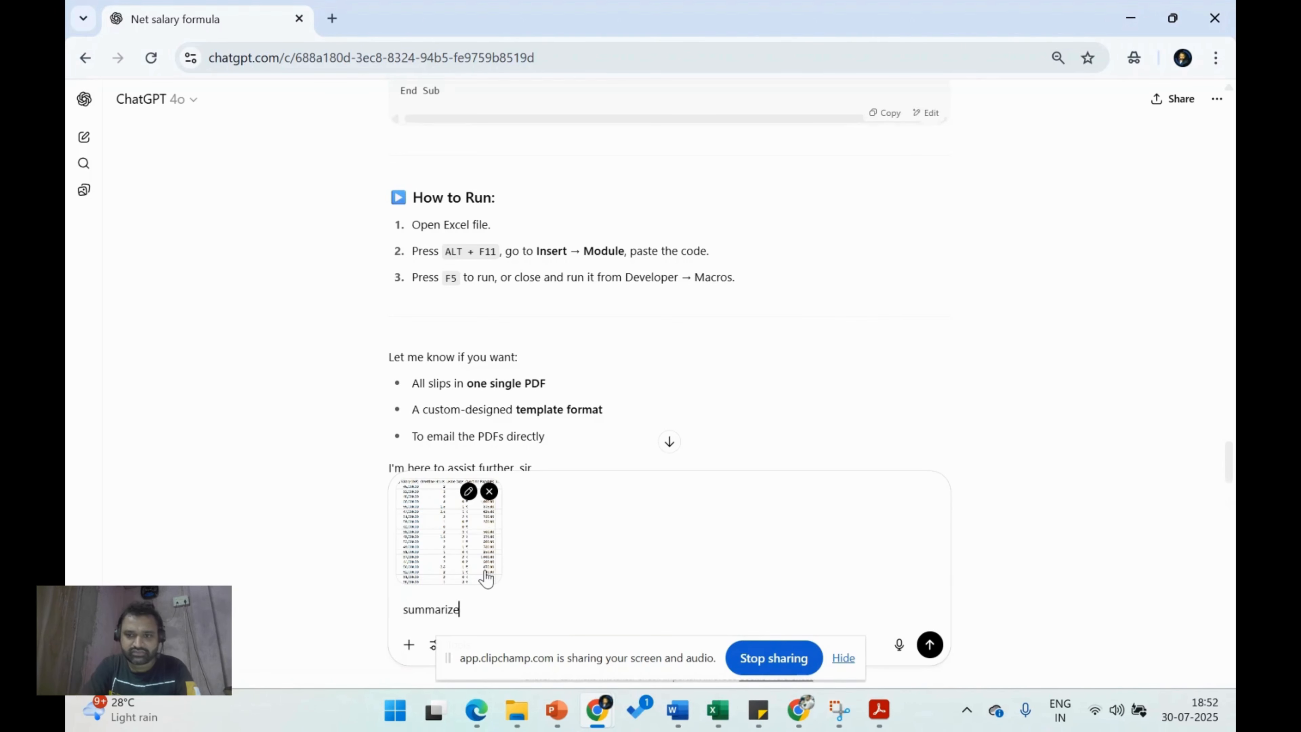
text(s average salary b)
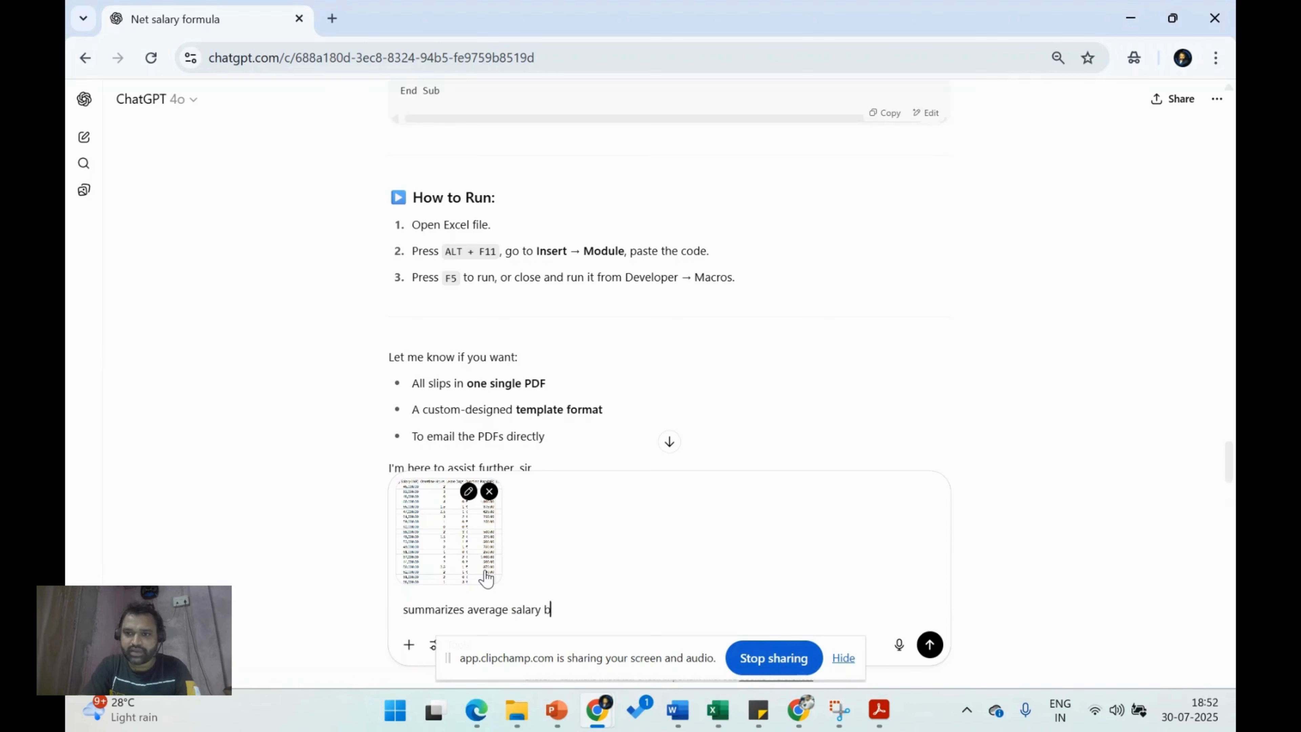
text(y department )
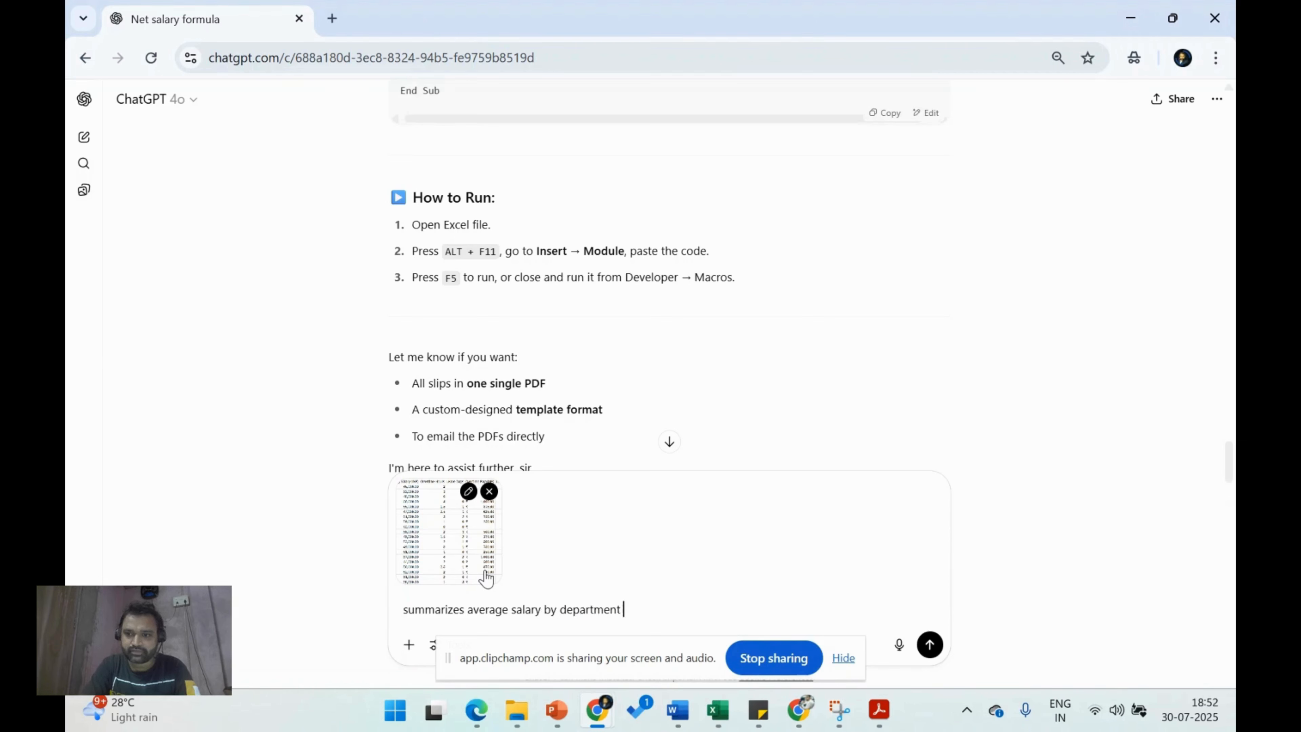
text(who ea)
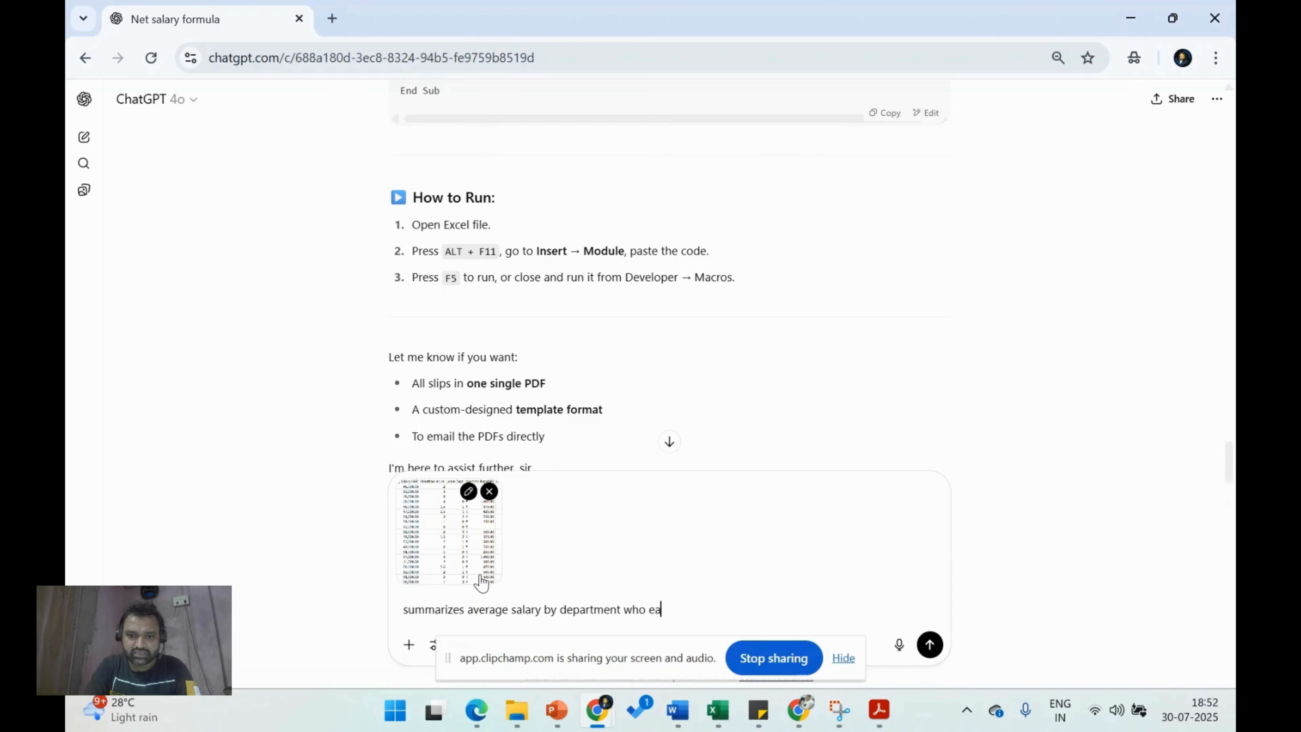
text(rns the most salary)
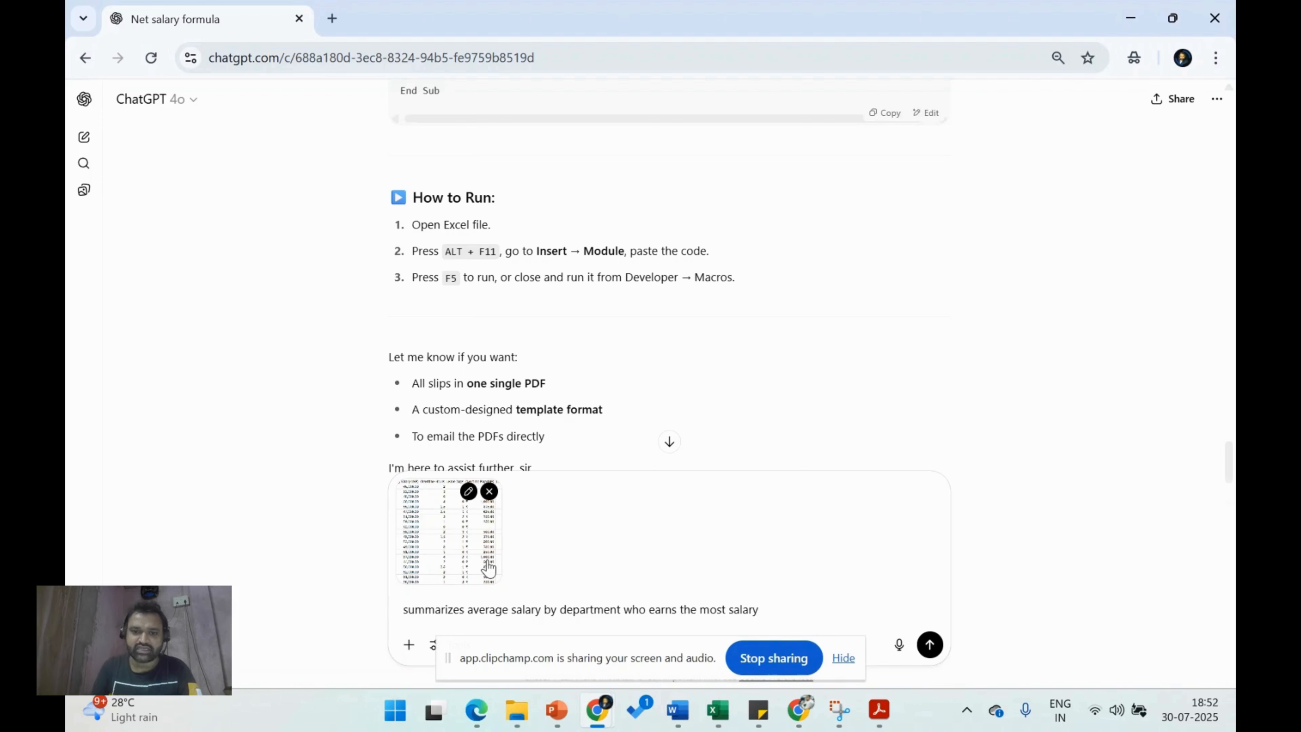
key(Return)
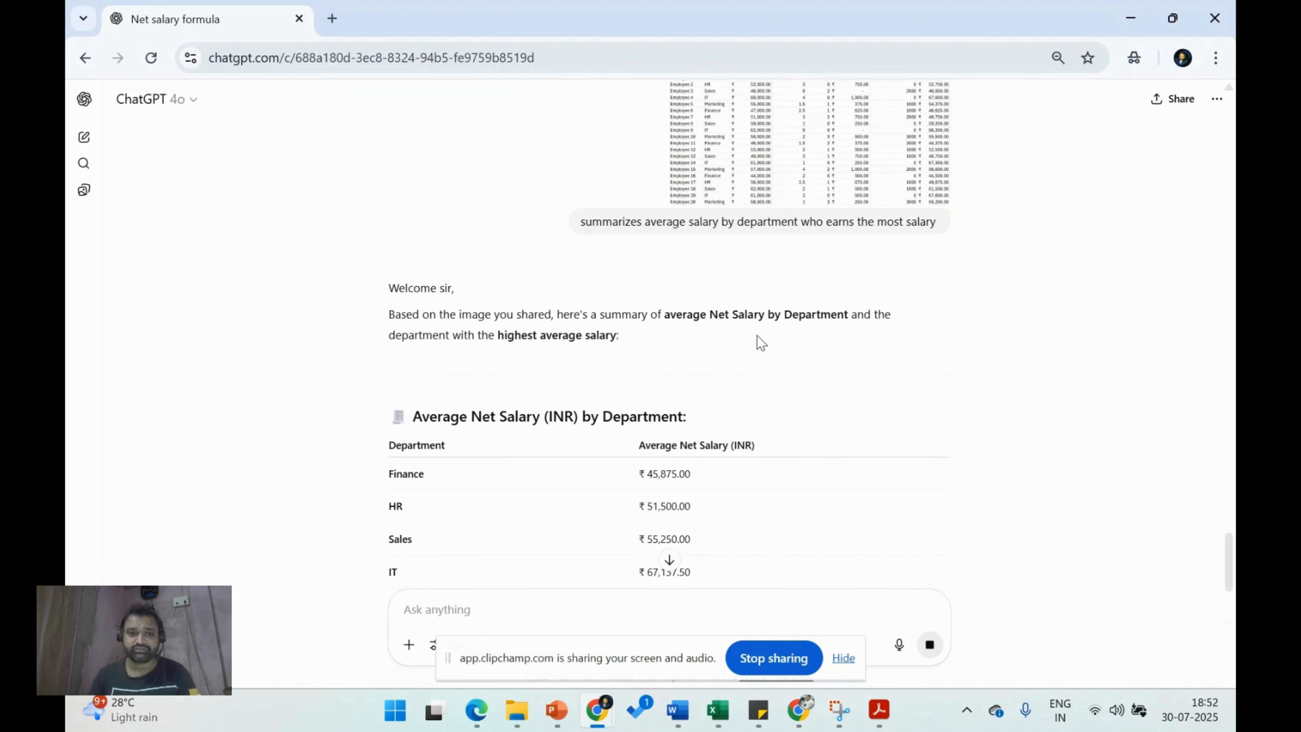
Copy the Top-Earning Department heading and sentence from the ChatGPT reply into Excel's Sheet1 at cell A23.
scroll(757, 335, down, 4)
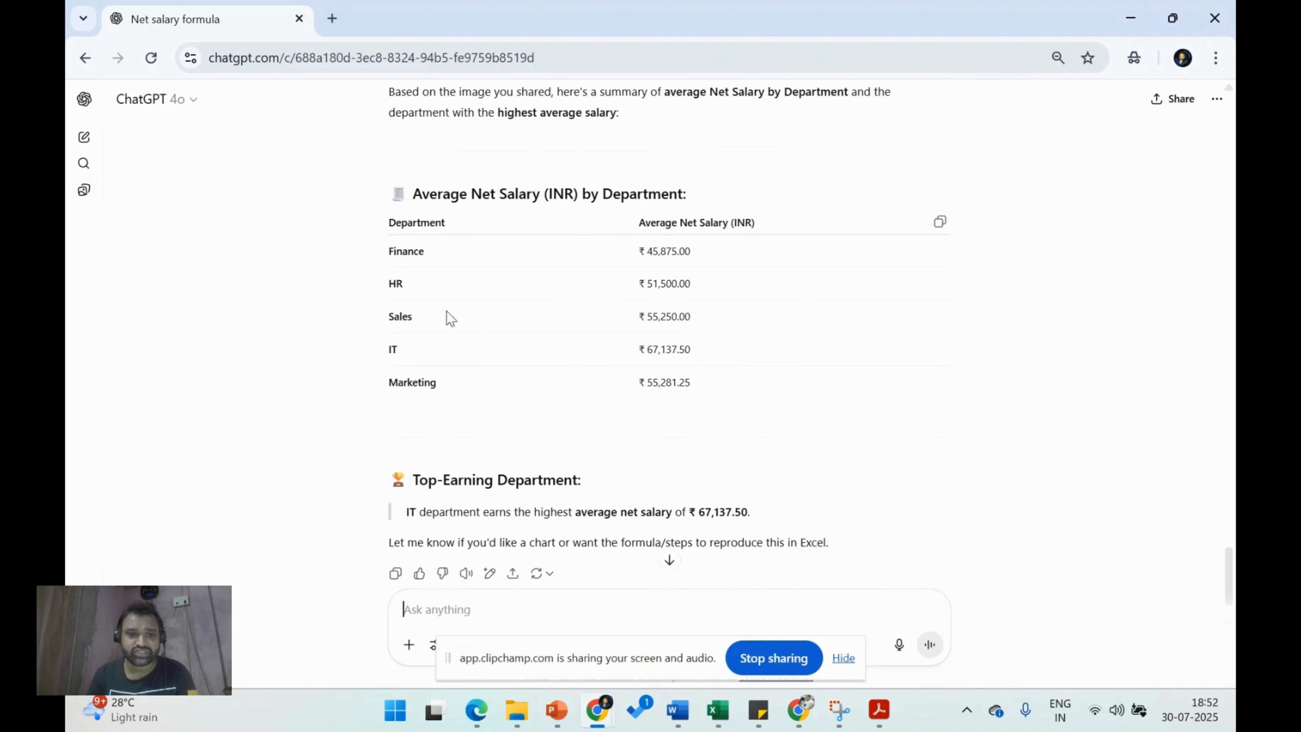
scroll(461, 338, down, 2)
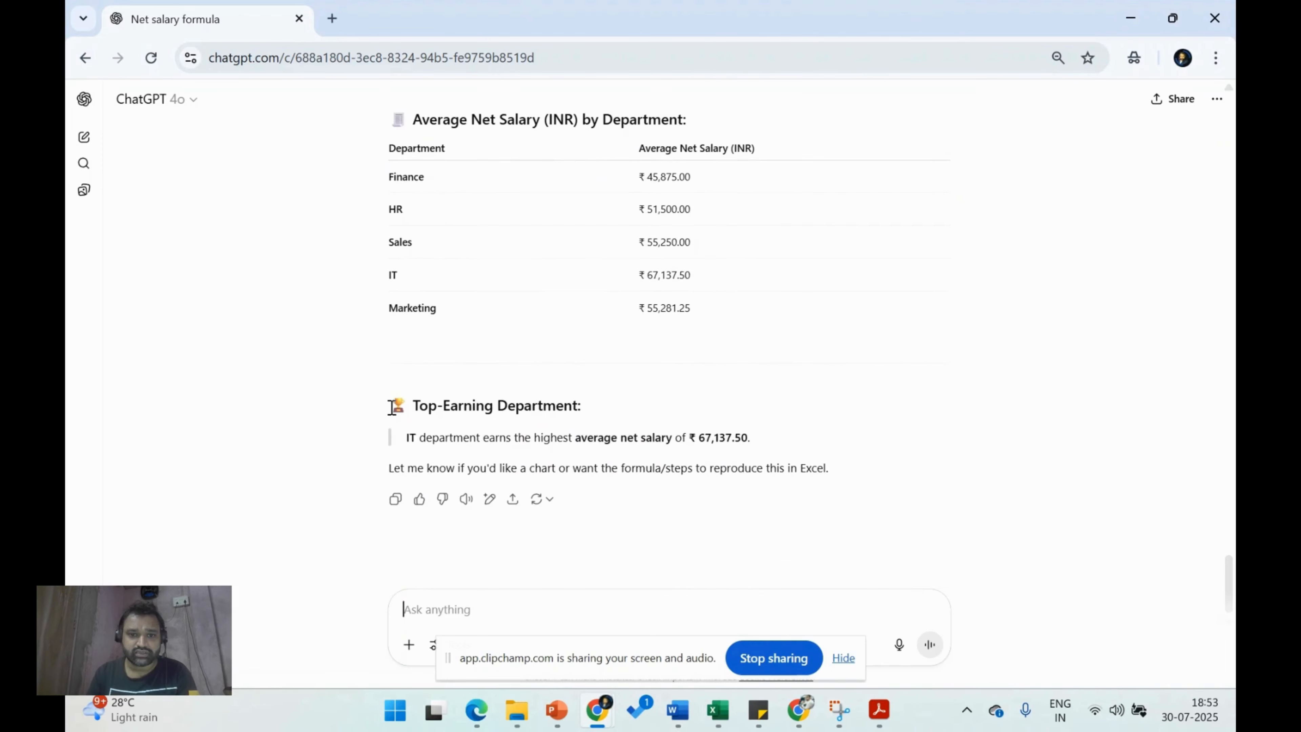
drag(390, 404, 797, 438)
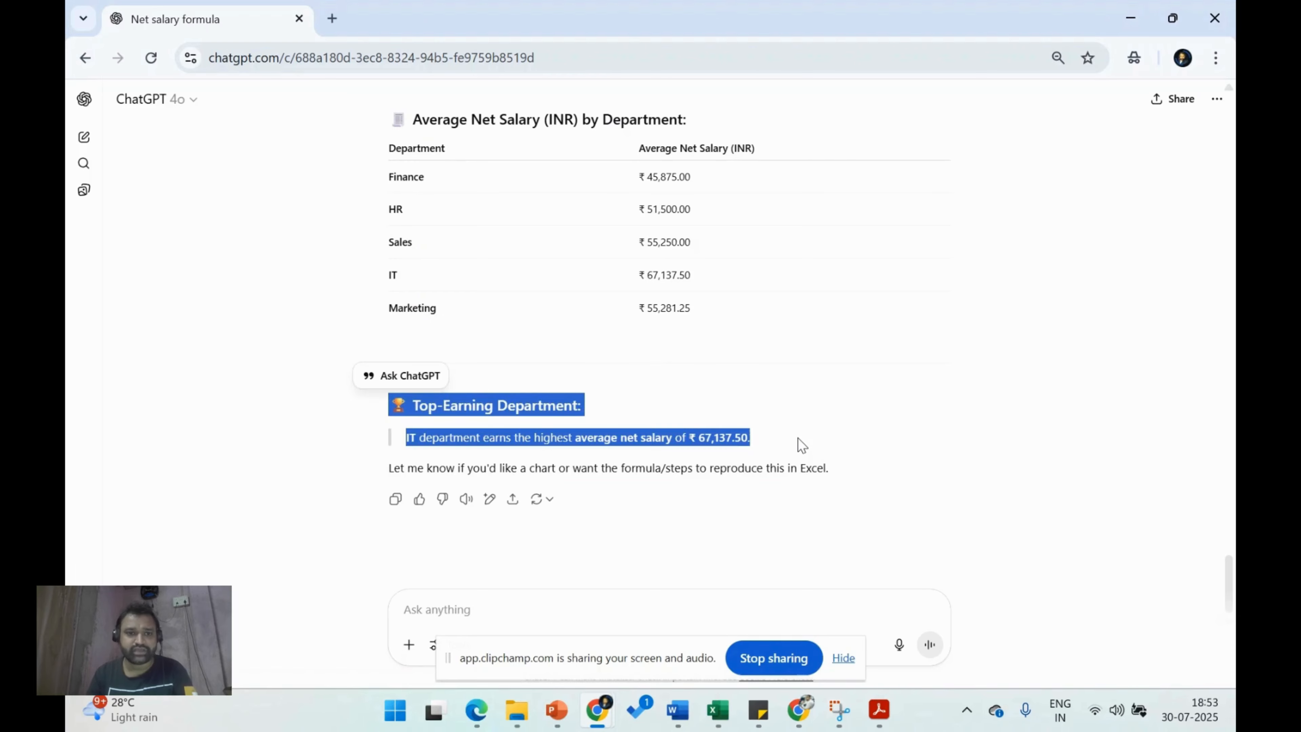
key(alt+Tab)
scroll(392, 509, down, 2)
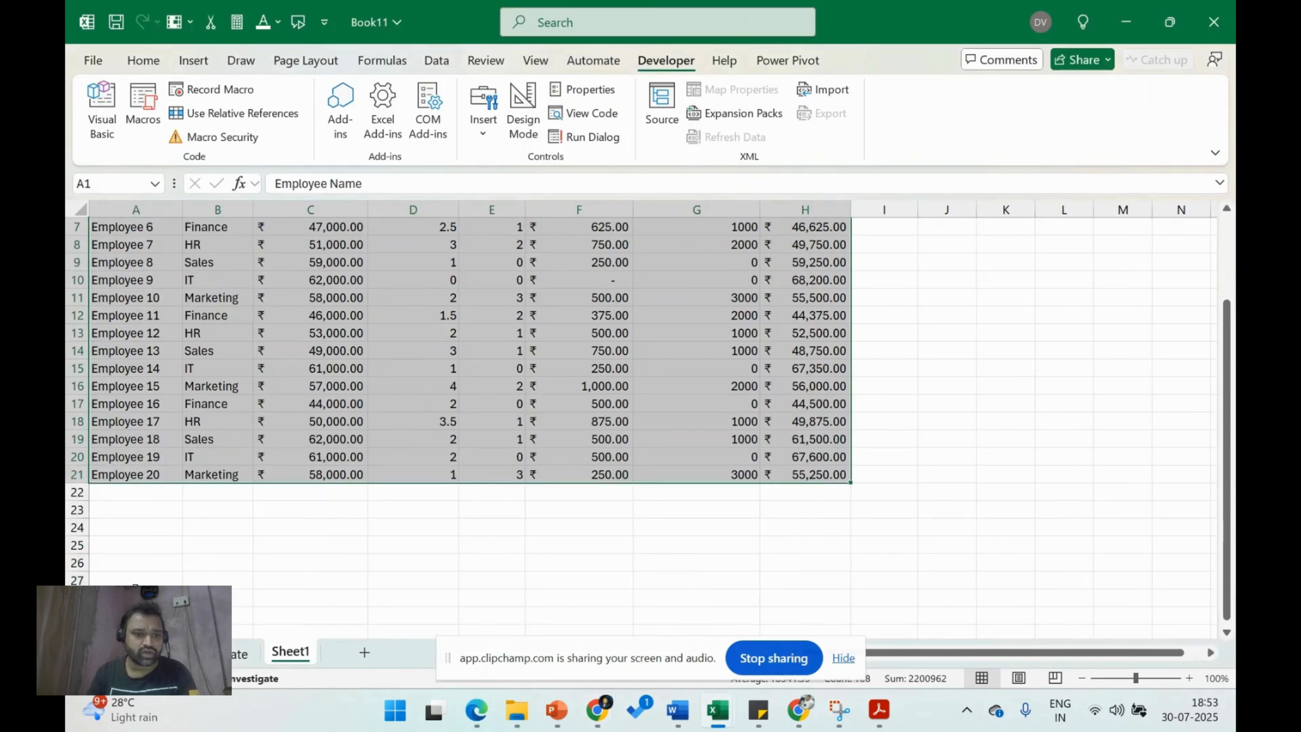
click(144, 515)
key(ctrl+v)
click(373, 512)
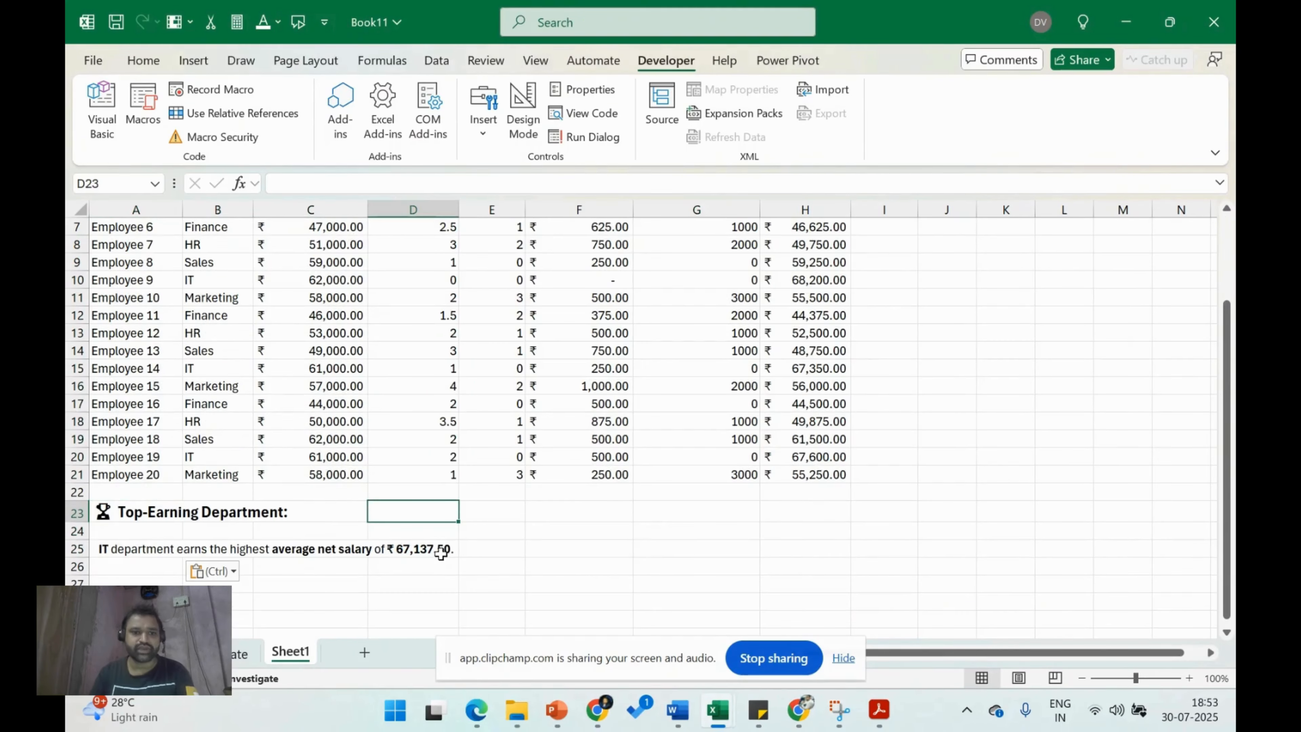
scroll(409, 543, up, 1)
click(663, 558)
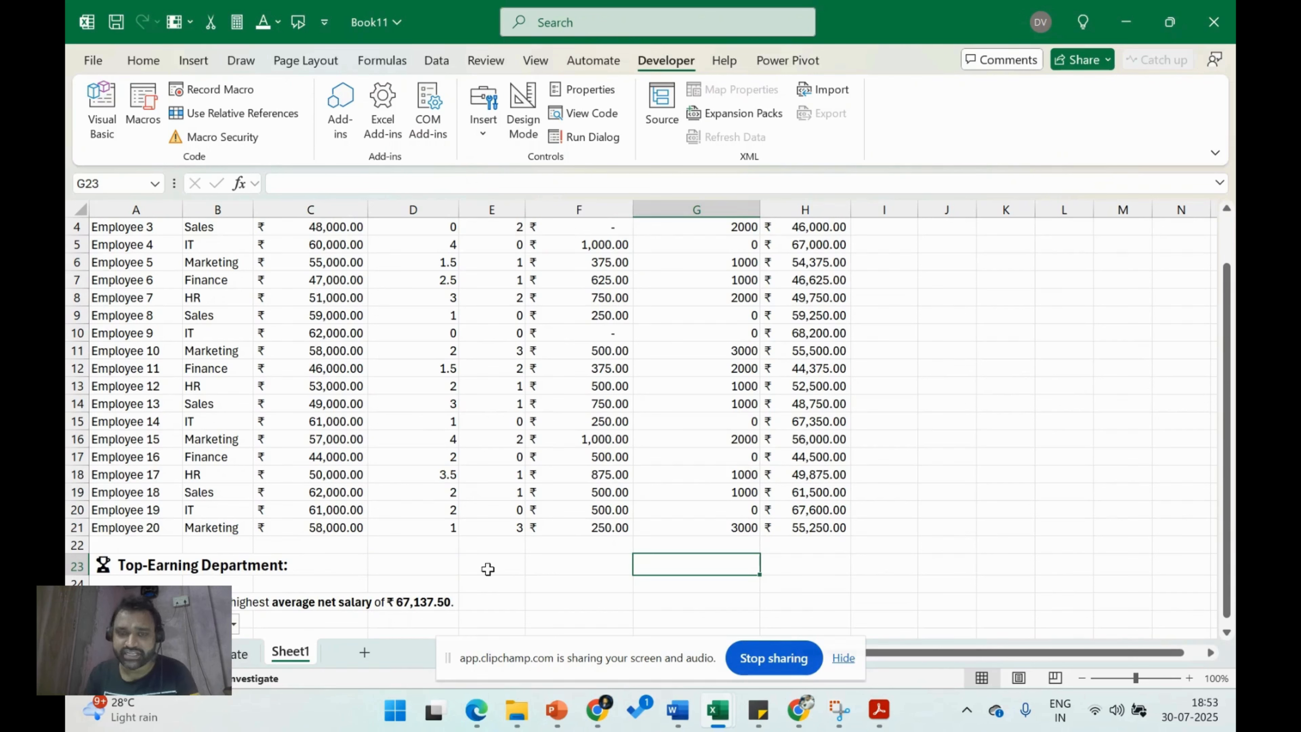
Select the salary table from A1 to H21, including its headers.
scroll(499, 470, up, 1)
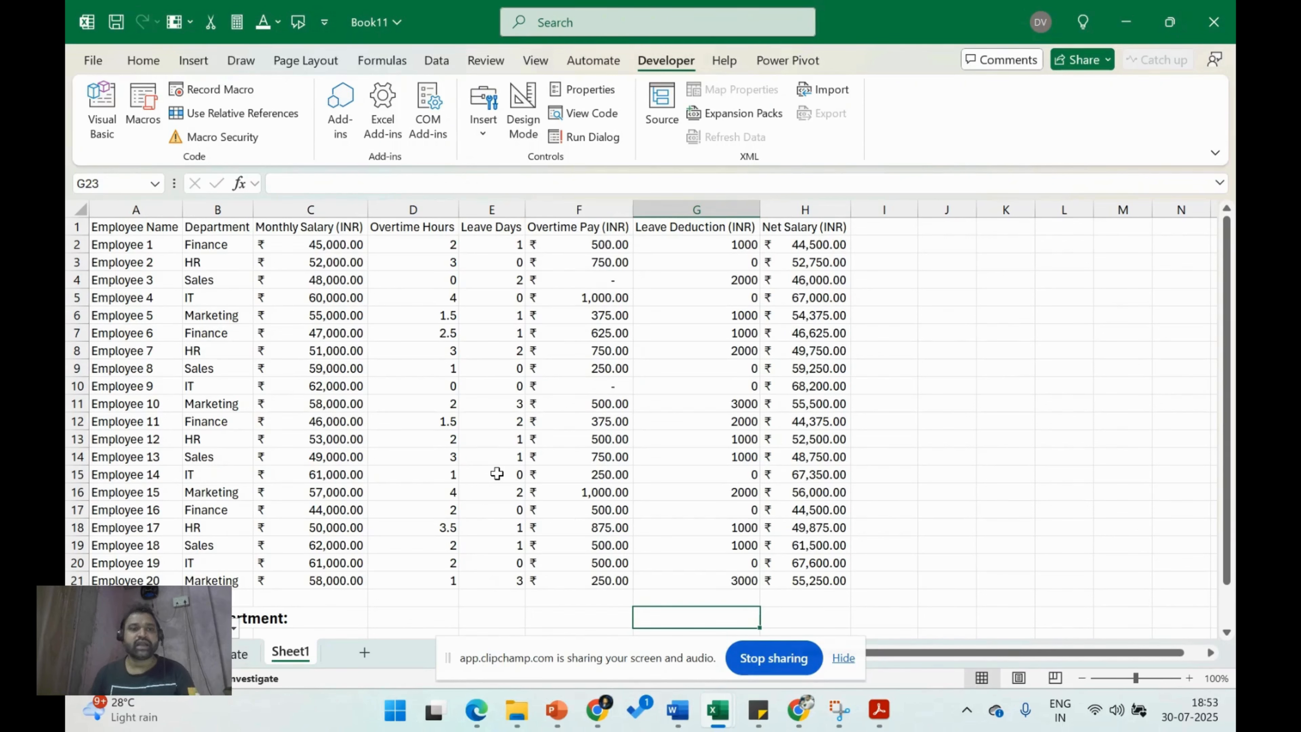
click(135, 230)
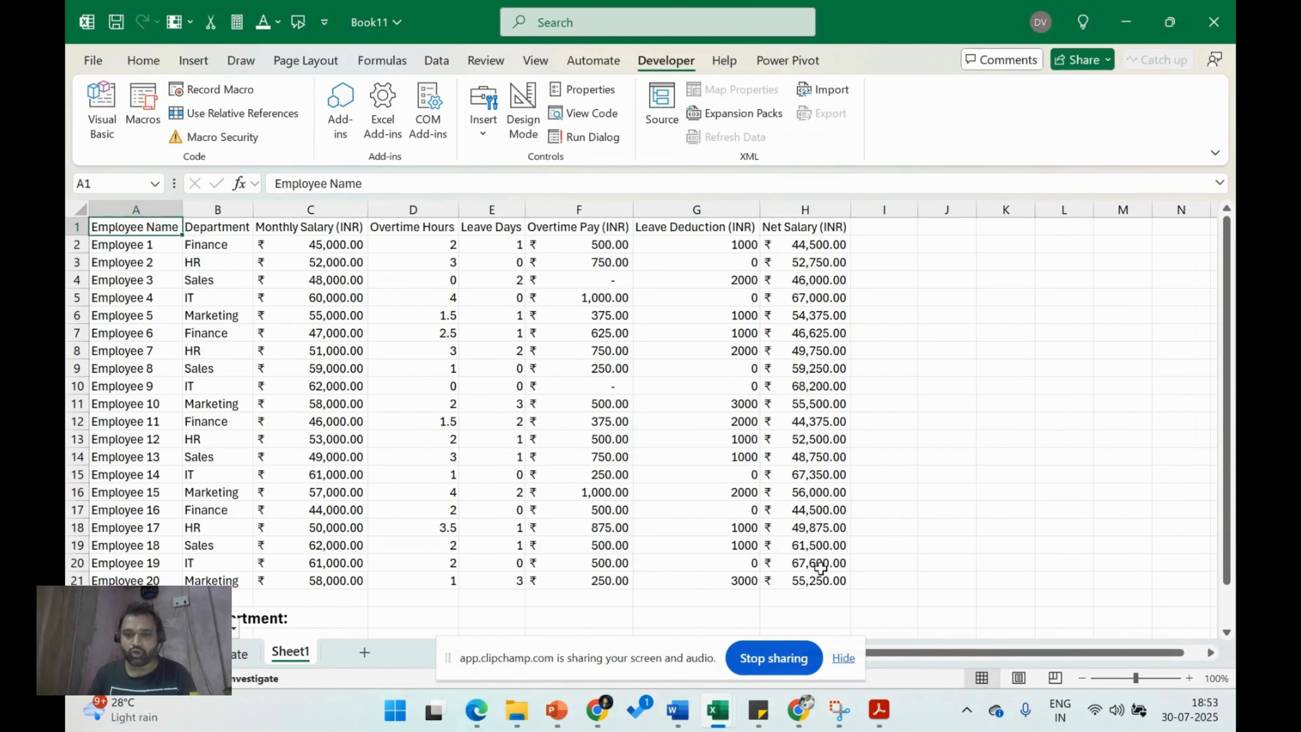
shift+click(831, 583)
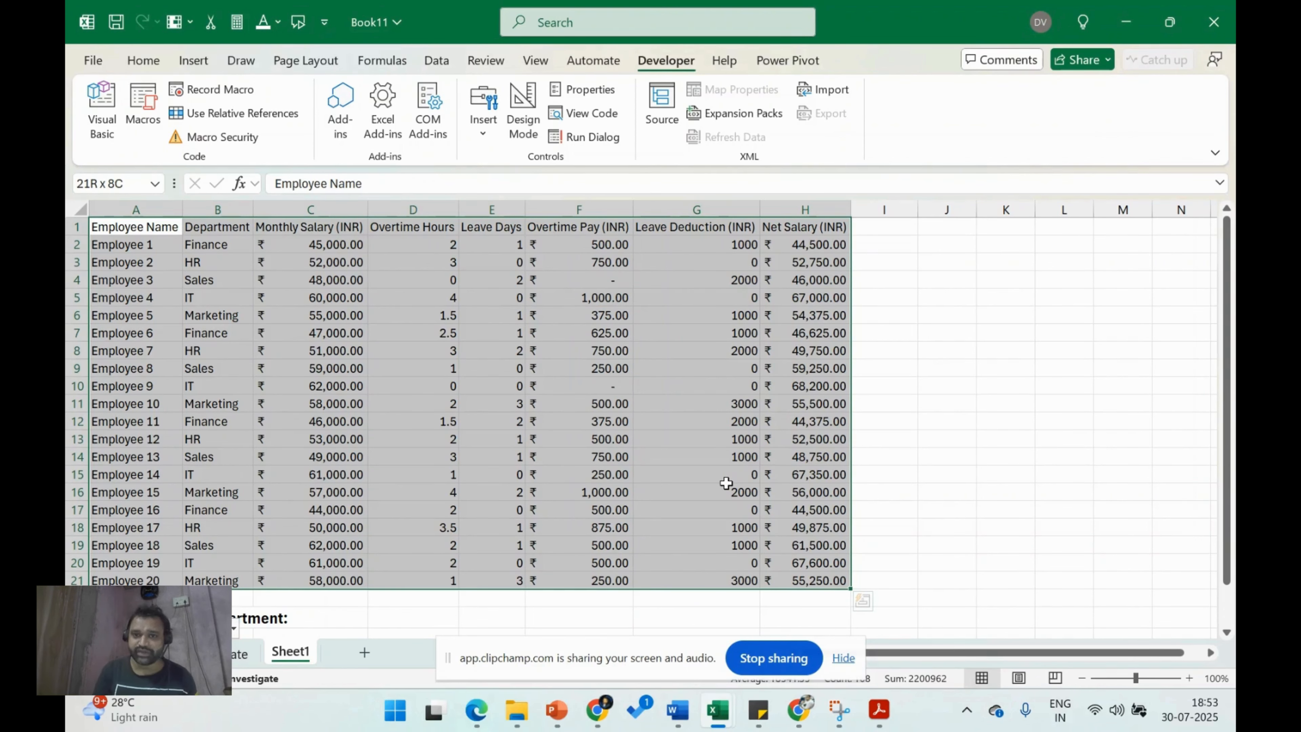
Switch to ChatGPT and send the prompt "guide to build bar chart in excel comparing average salary as per deparment".
key(alt+Tab)
click(443, 597)
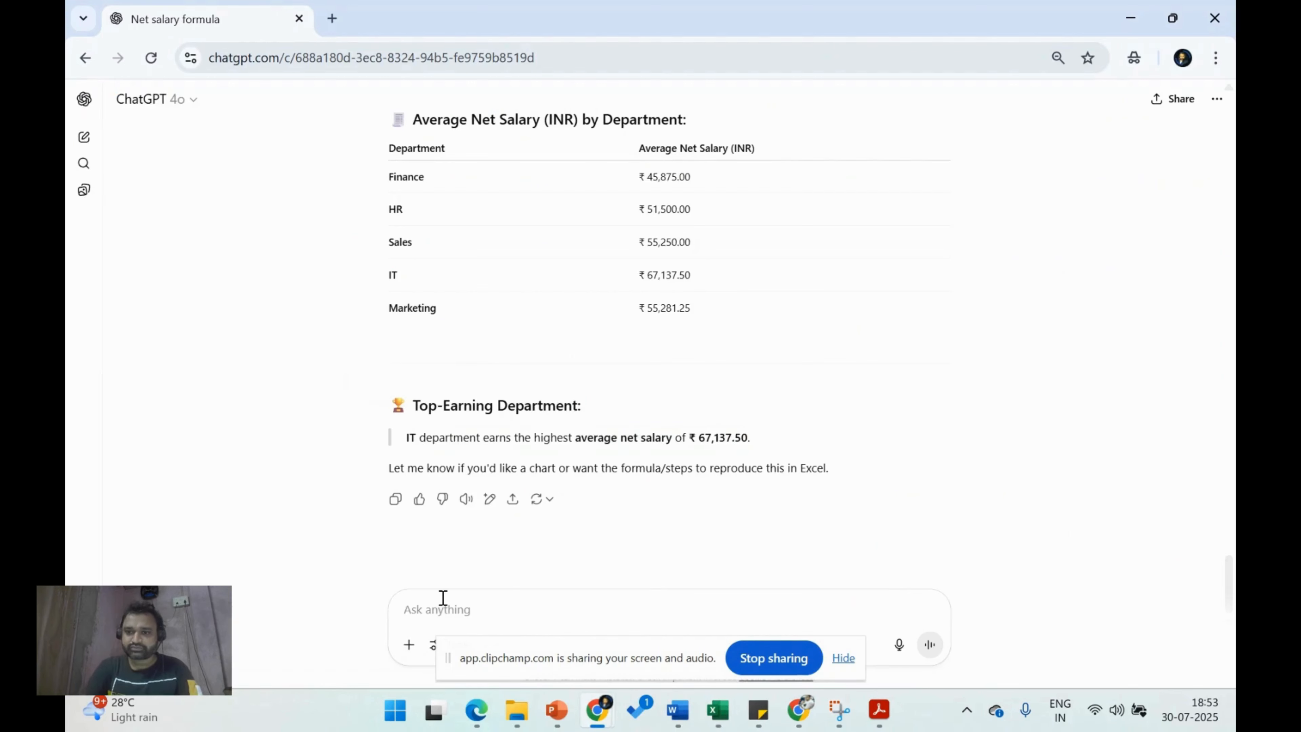
text(guide to )
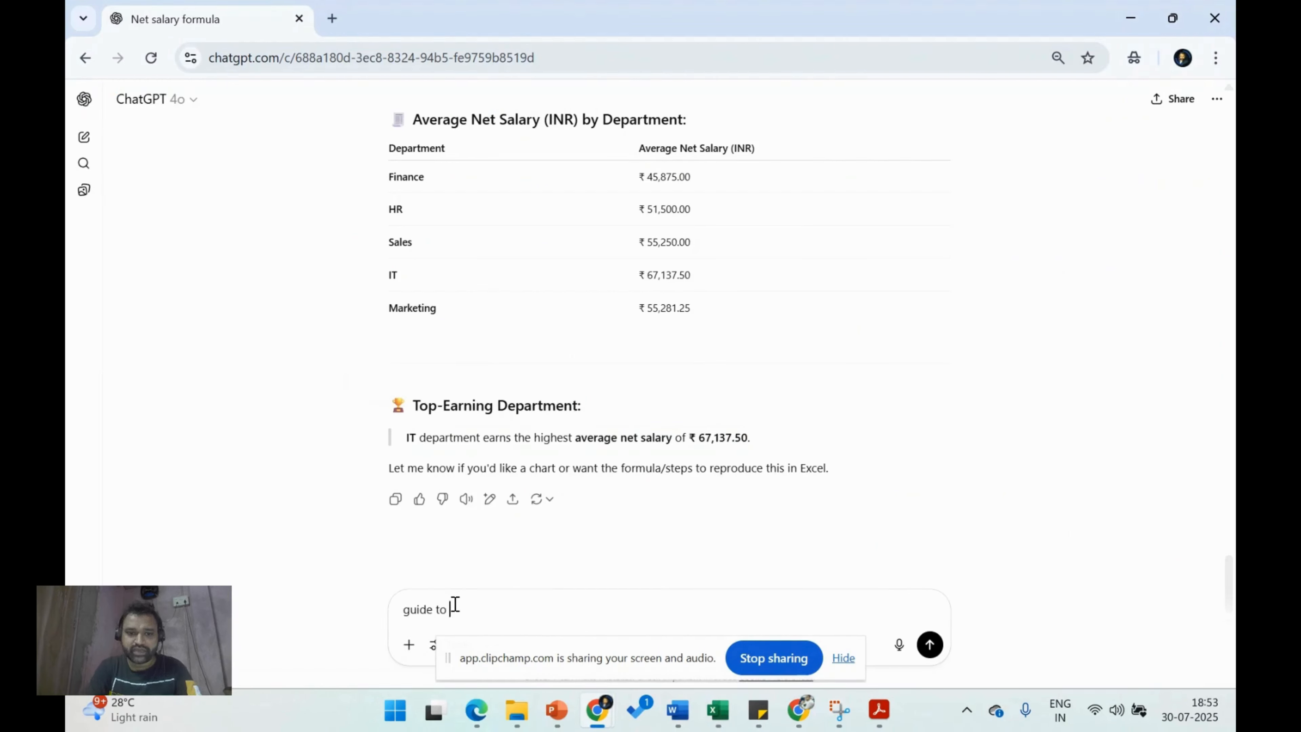
text(buil)
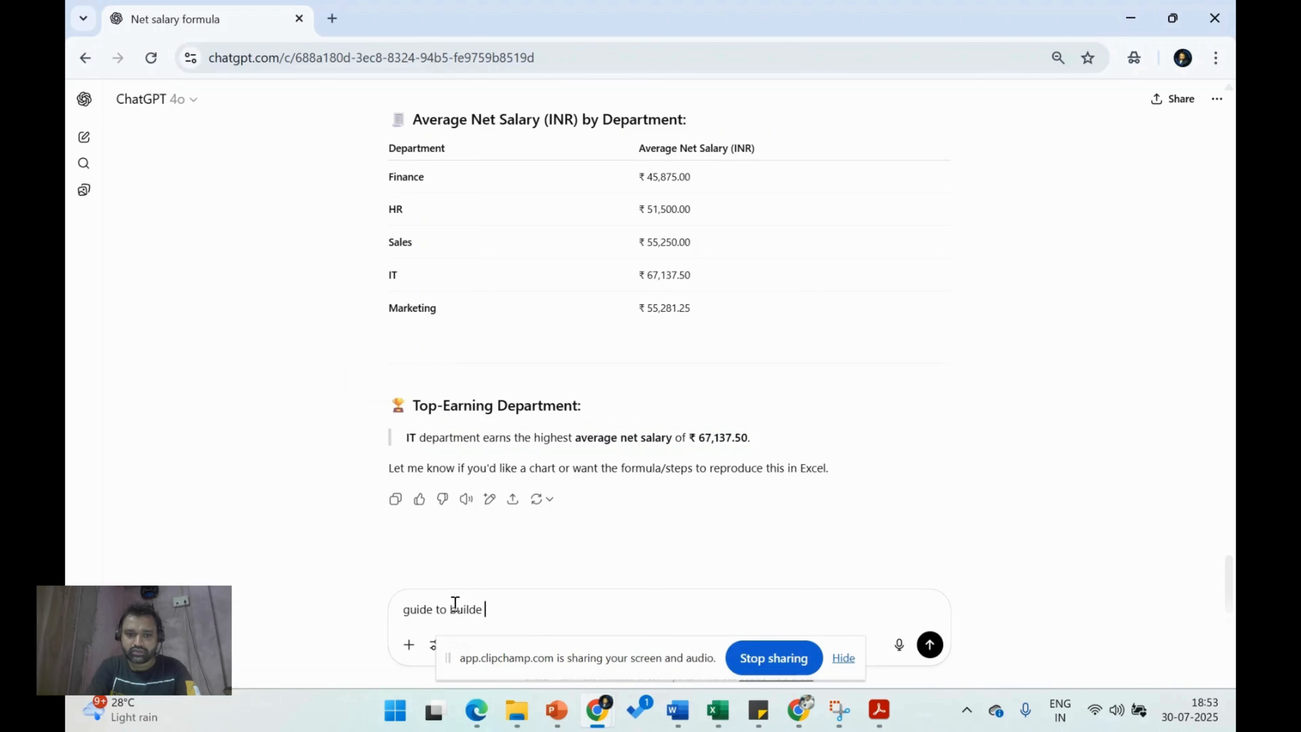
text(d bar char)
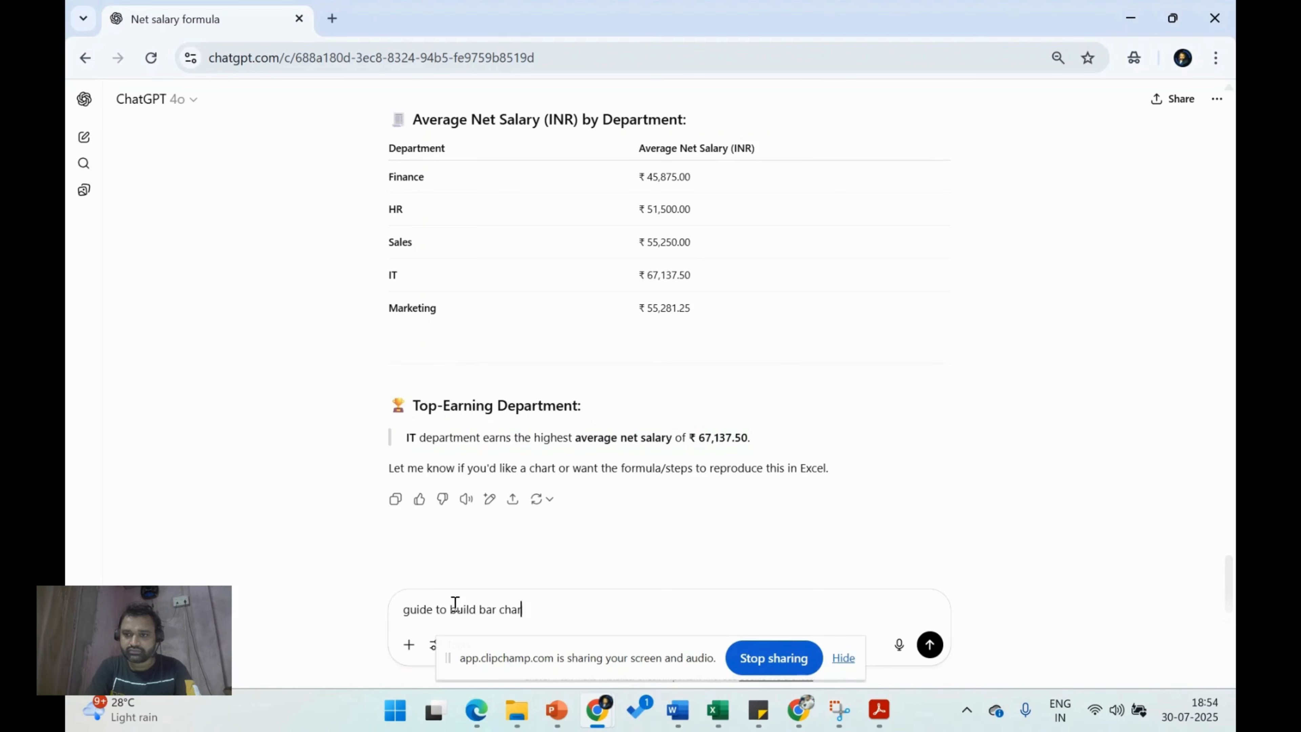
text(t in excel com)
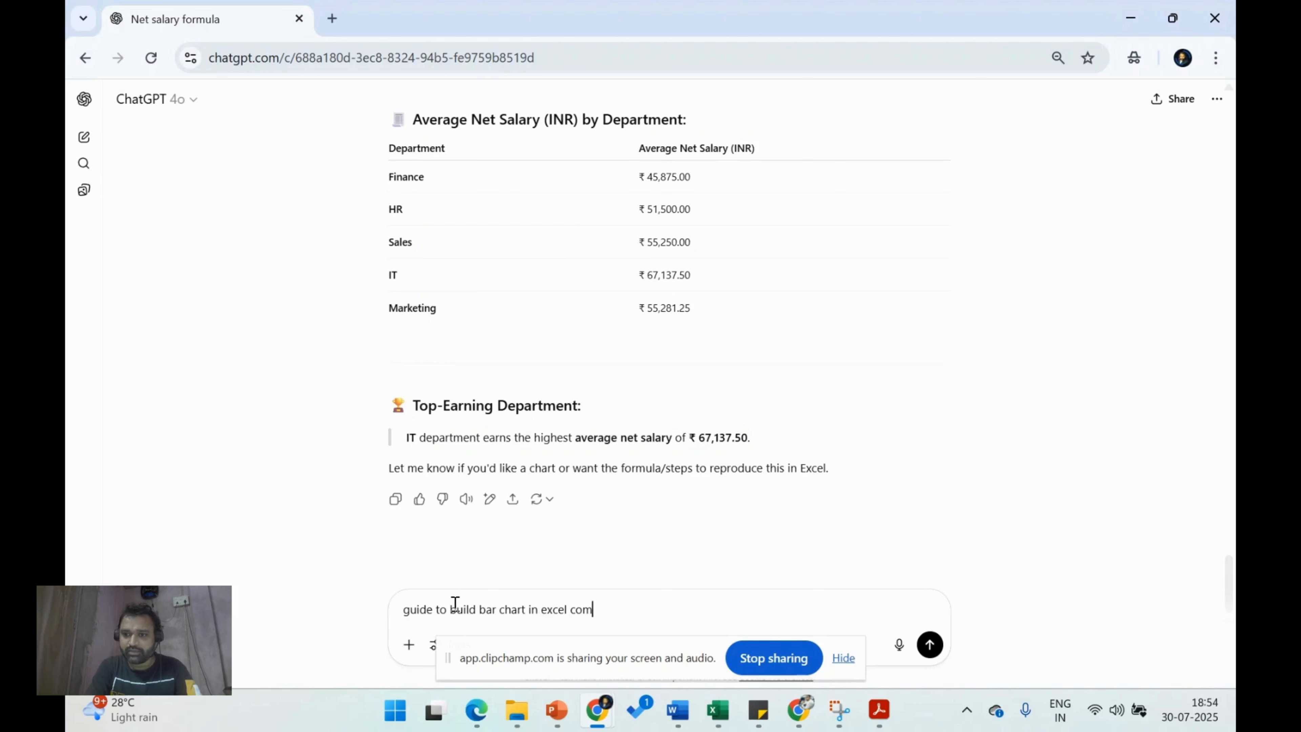
text(paring average )
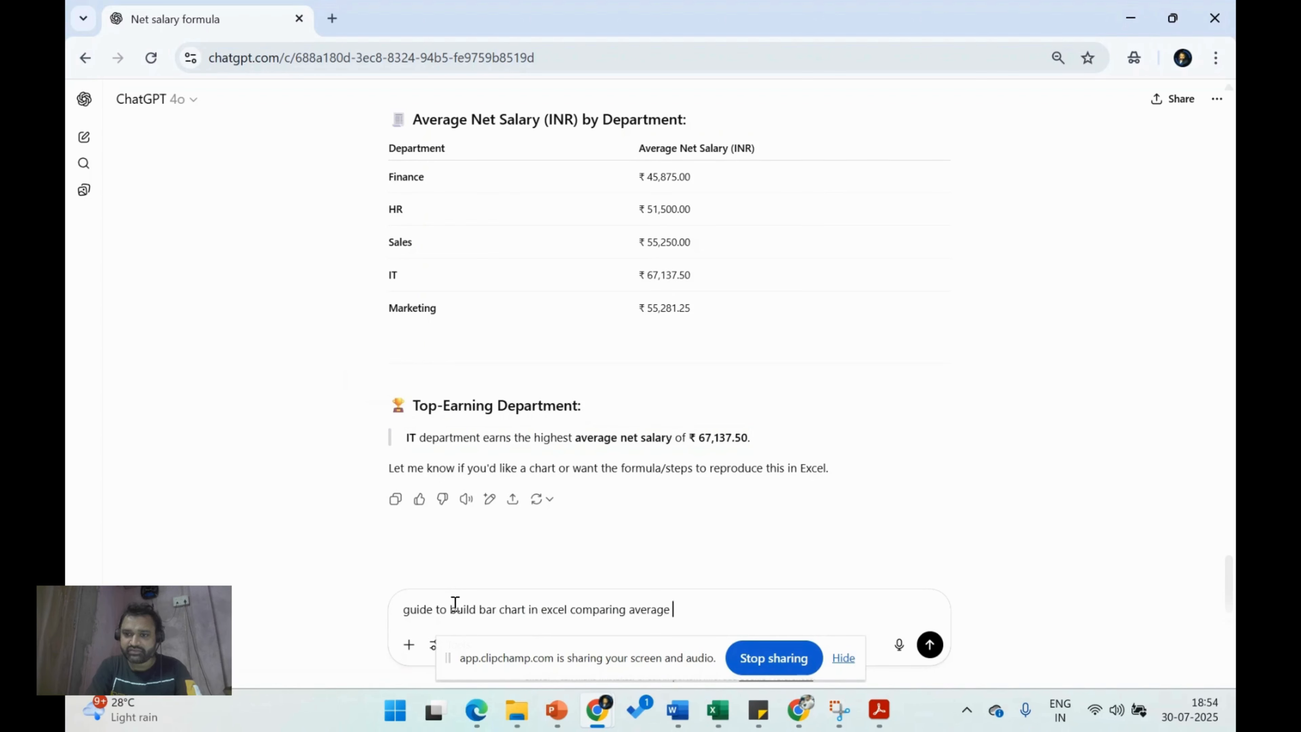
text(salary as per )
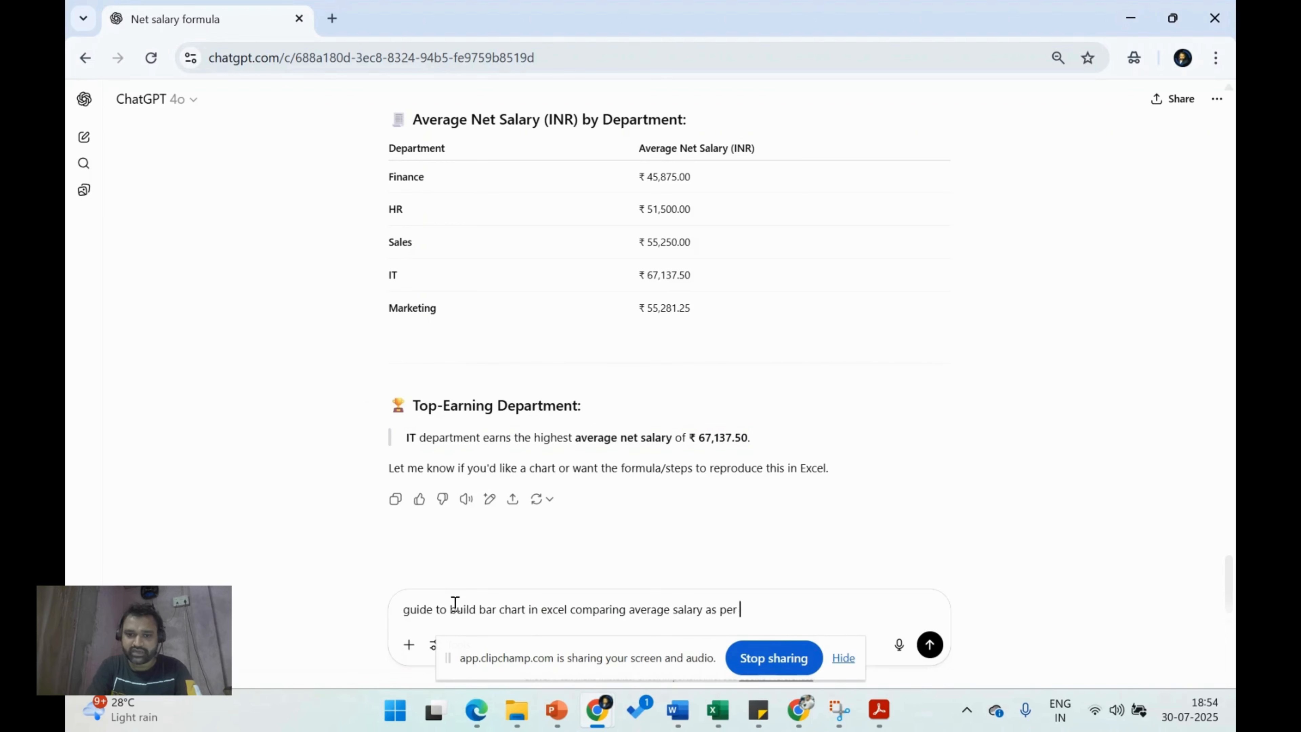
text(deparment)
key(Return)
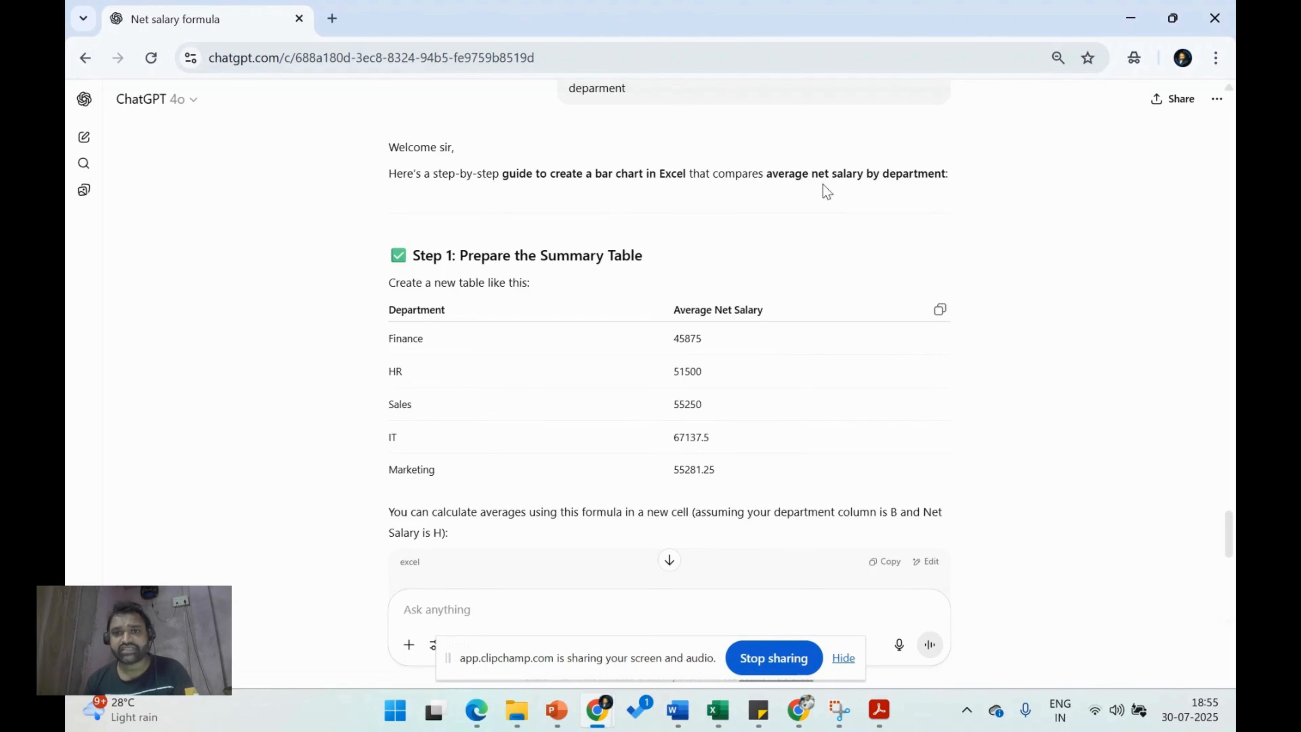
Read ChatGPT's bar chart guide, examining the summary table, the AVERAGEIF formula, and the chart insertion and customization instructions.
scroll(488, 299, down, 4)
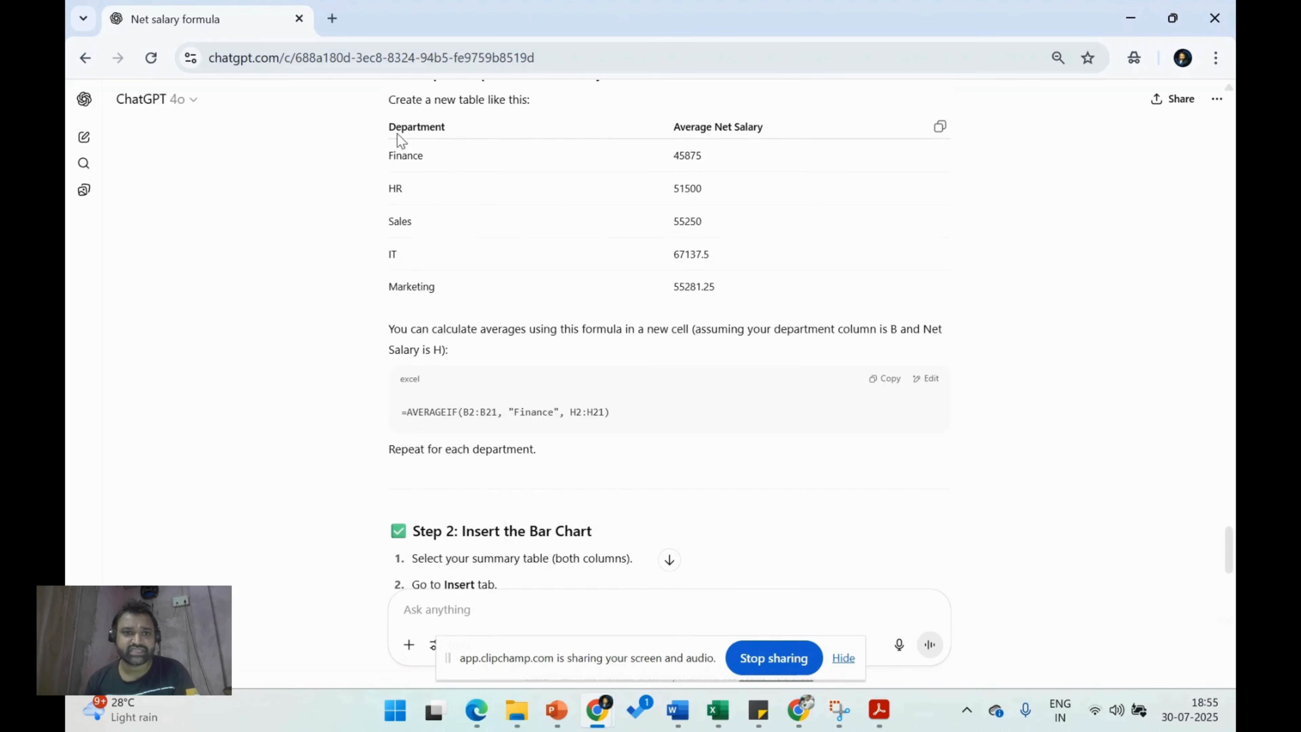
drag(389, 99, 569, 109)
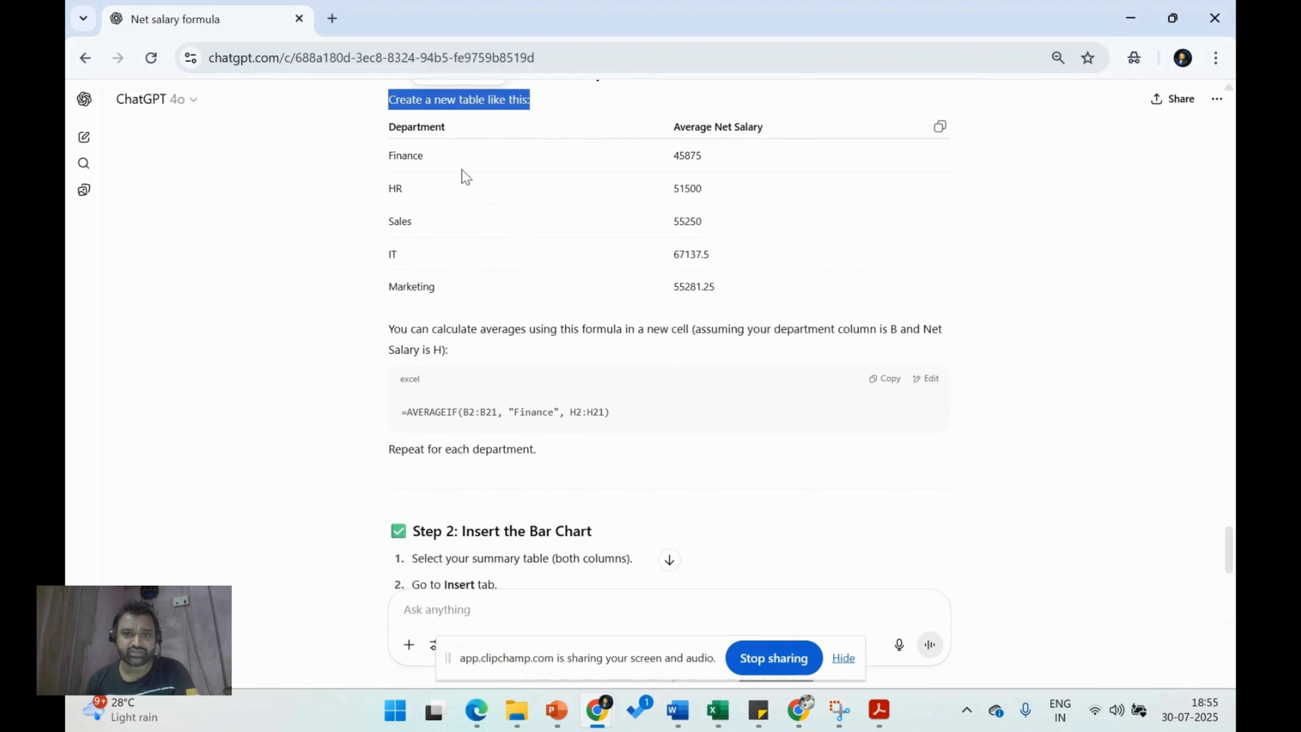
drag(461, 170, 727, 295)
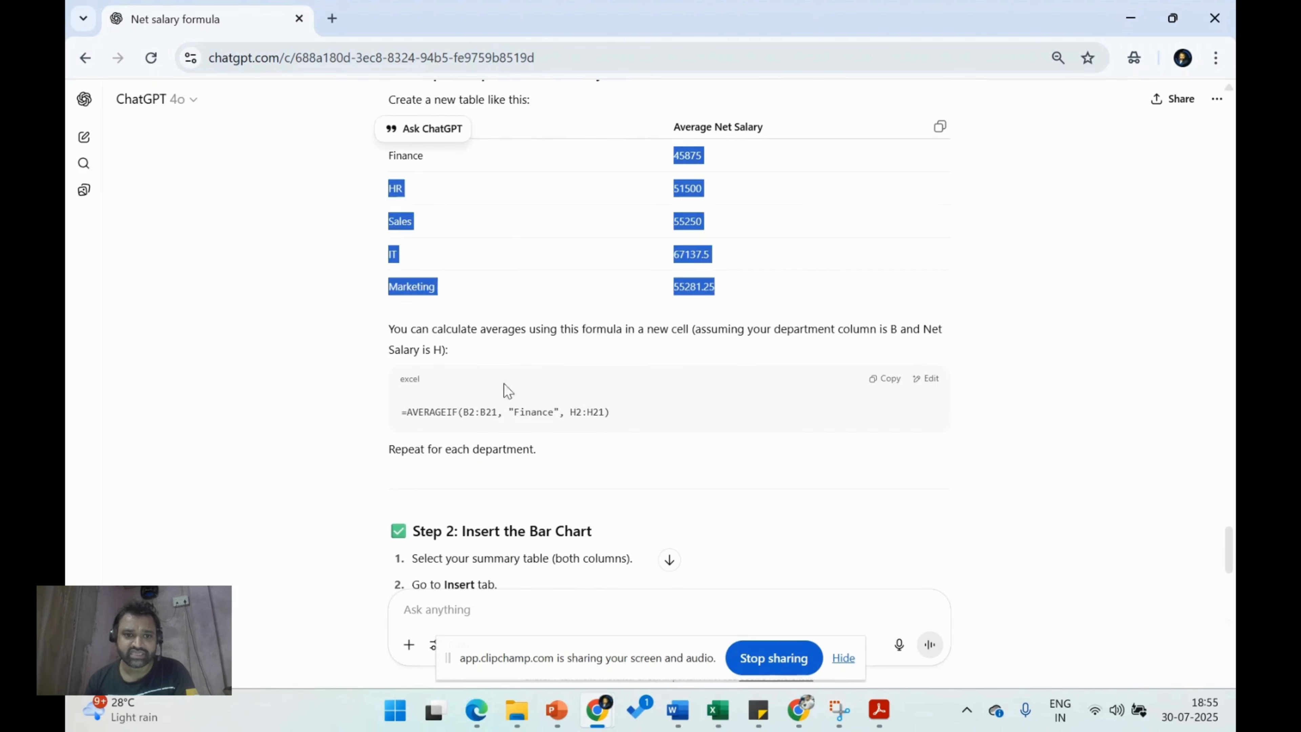
drag(388, 329, 696, 332)
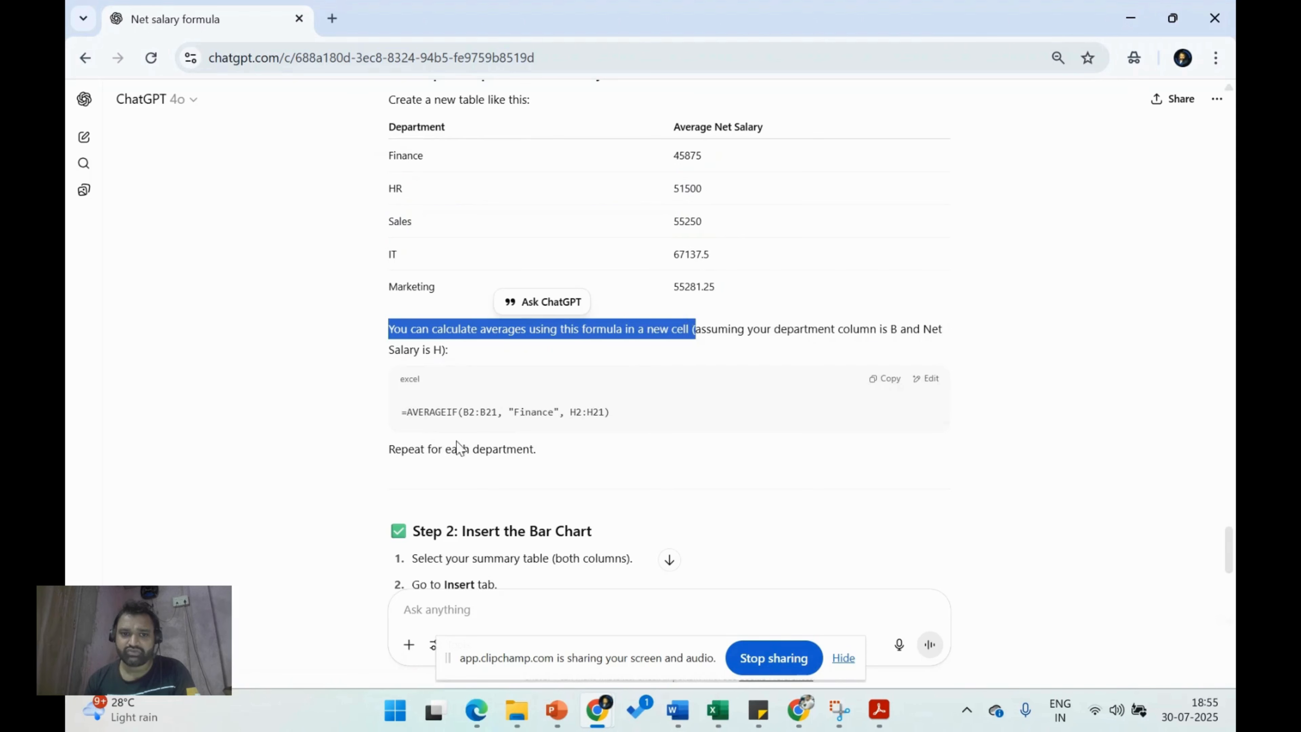
drag(386, 421, 649, 416)
click(580, 454)
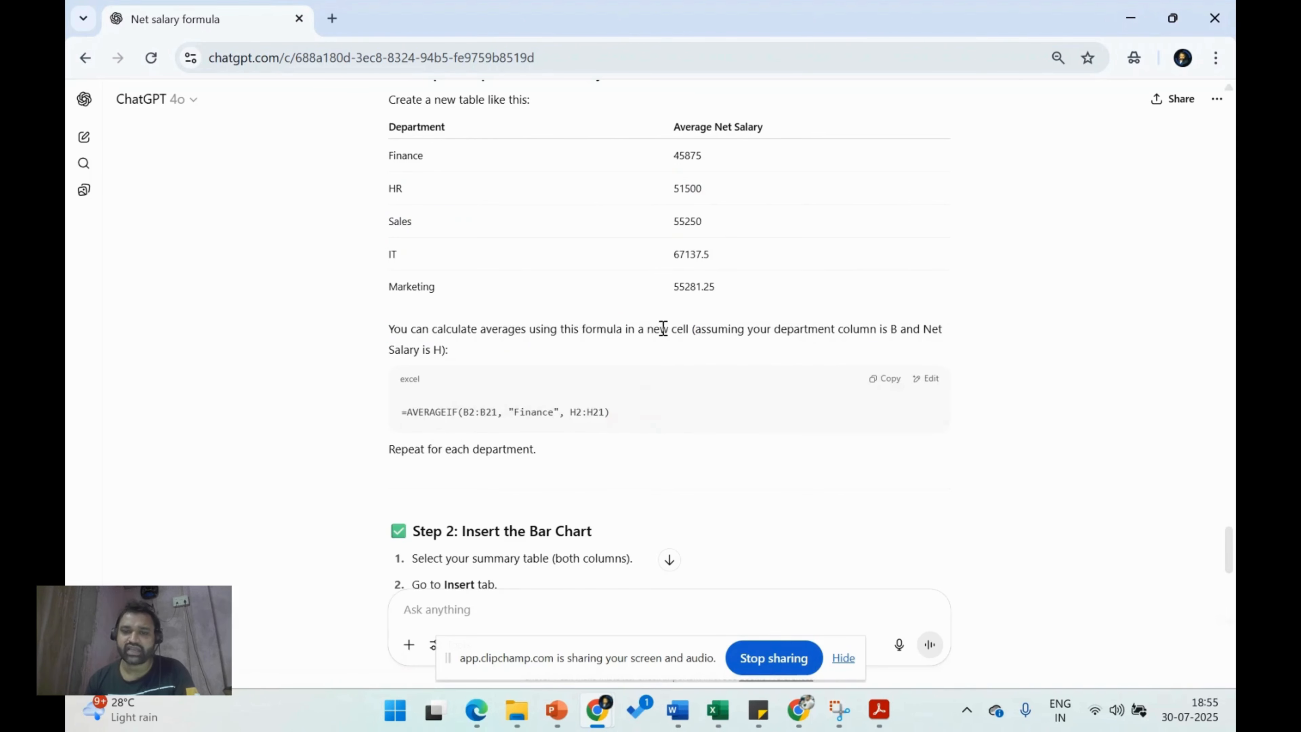
scroll(558, 272, up, 2)
drag(450, 226, 808, 378)
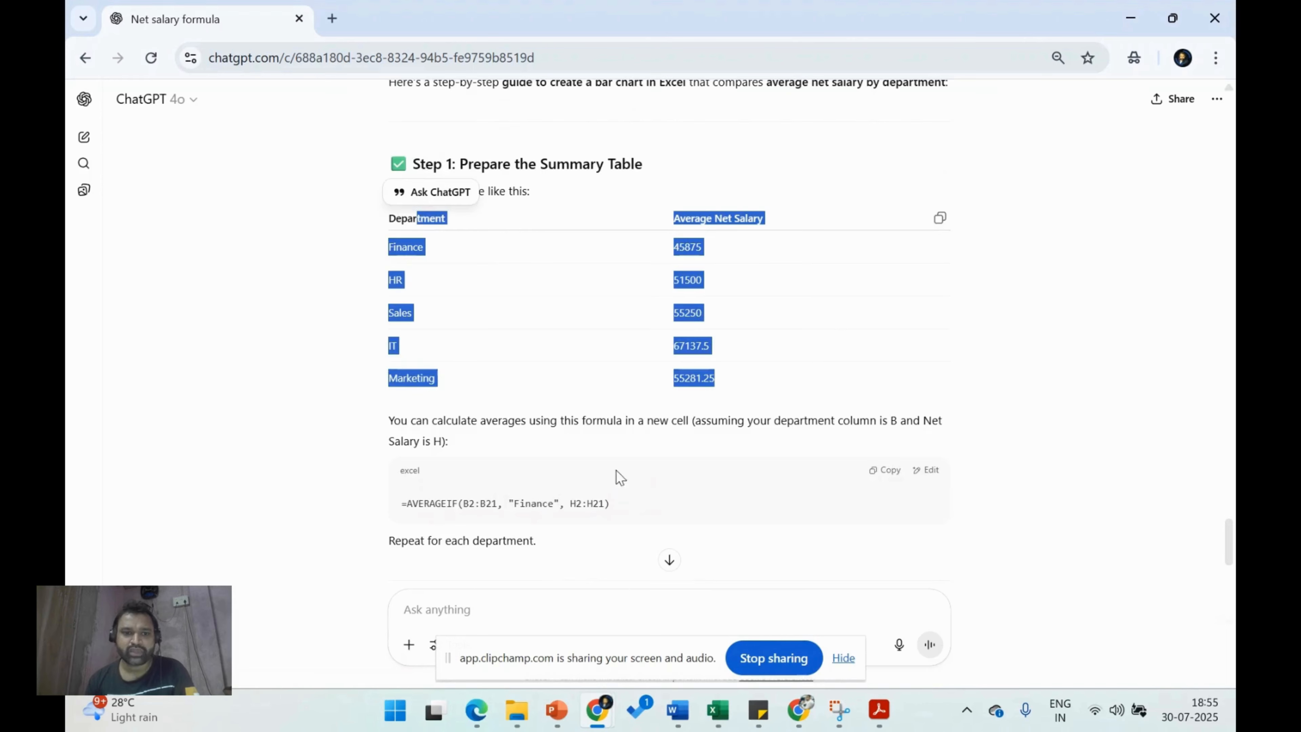
scroll(617, 470, down, 7)
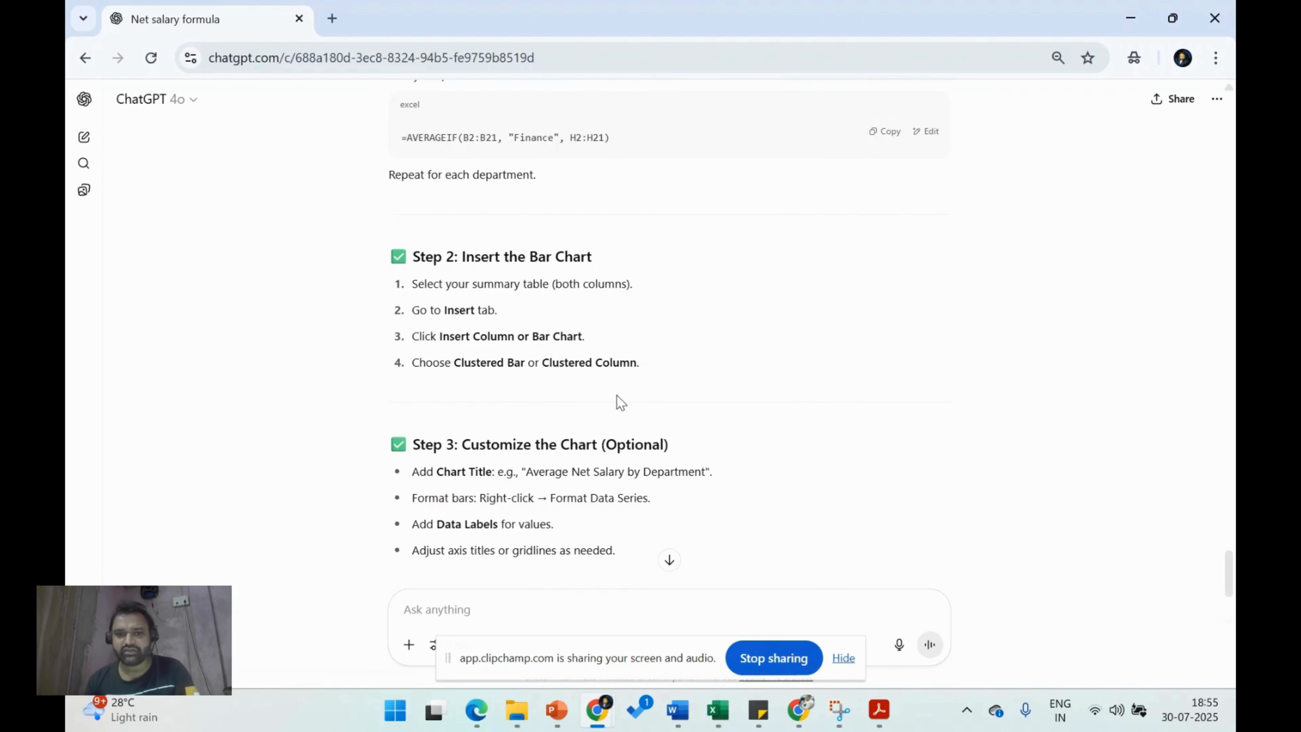
scroll(617, 397, down, 4)
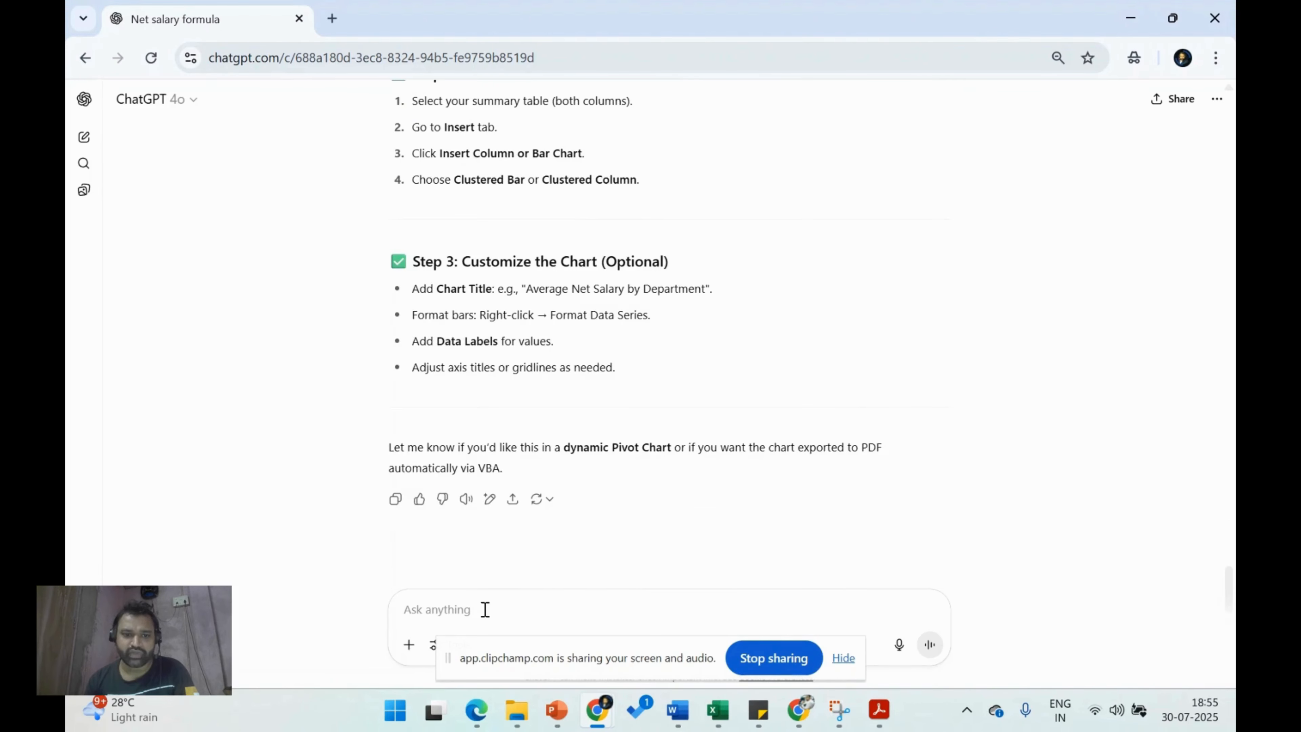
Send ChatGPT the follow-up prompt "how to i can create that table ?".
text(how)
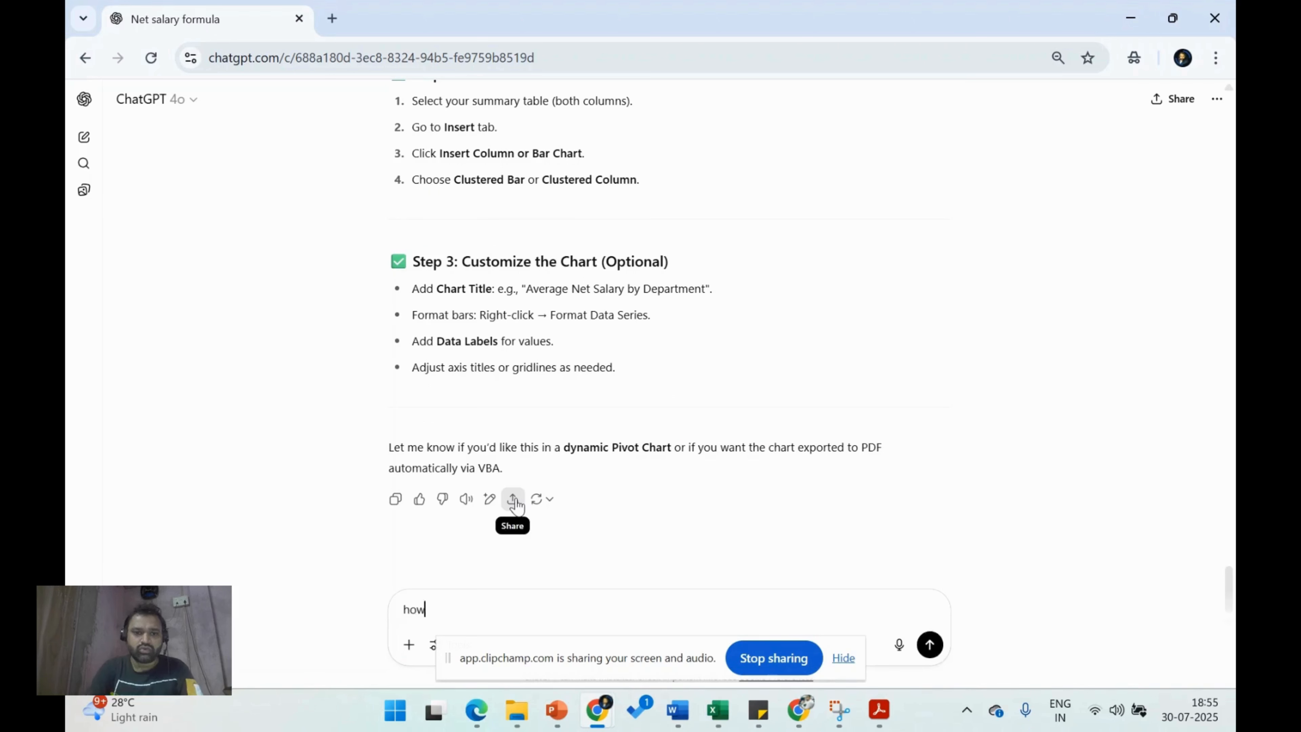
text( to i can crea)
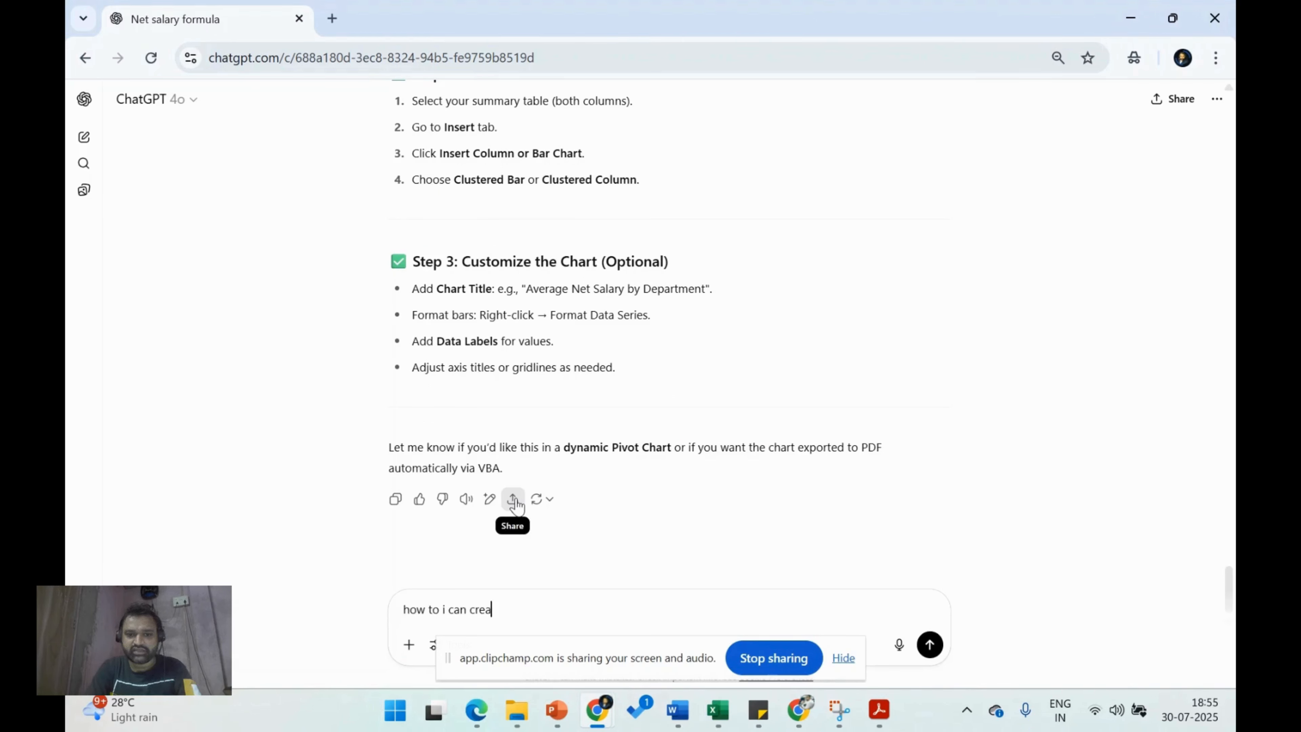
text(te that table ?)
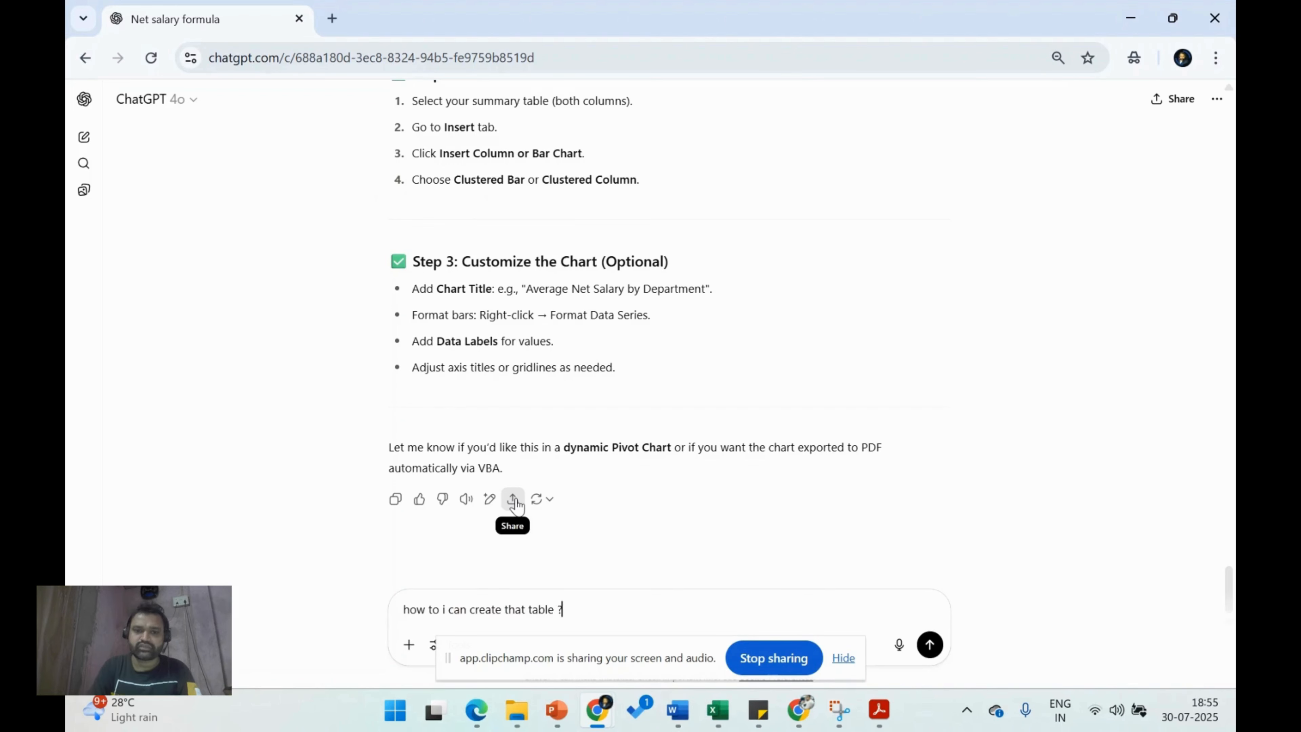
key(Return)
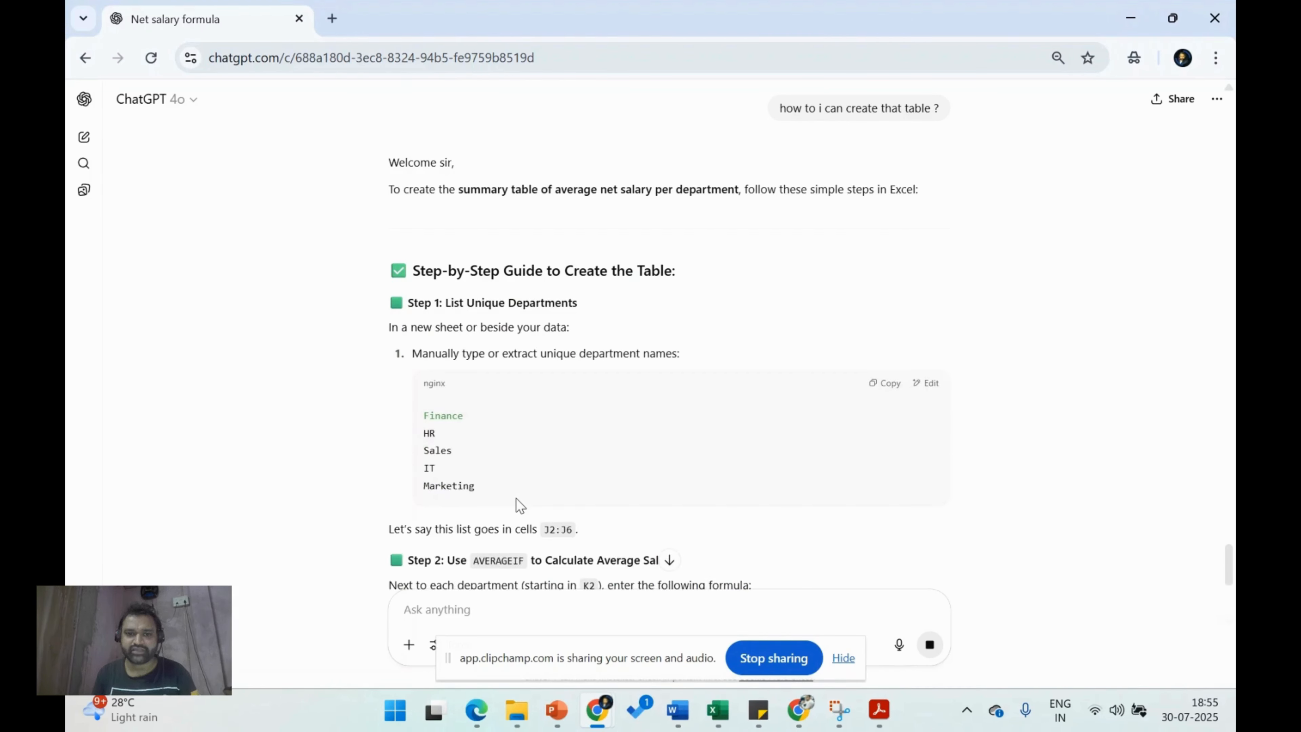
Go through the table-creation reply and send ChatGPT the prompt "i want pivottable to do this task for me".
scroll(466, 441, down, 5)
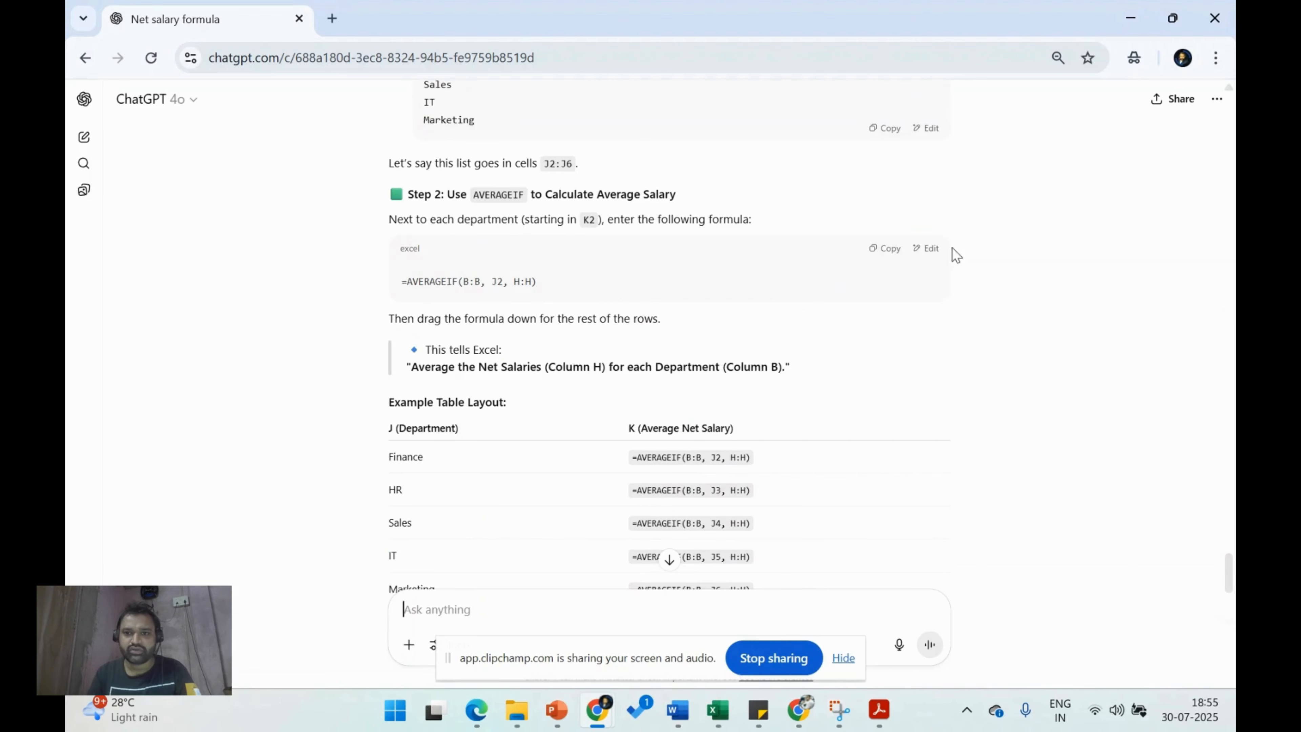
scroll(798, 294, down, 3)
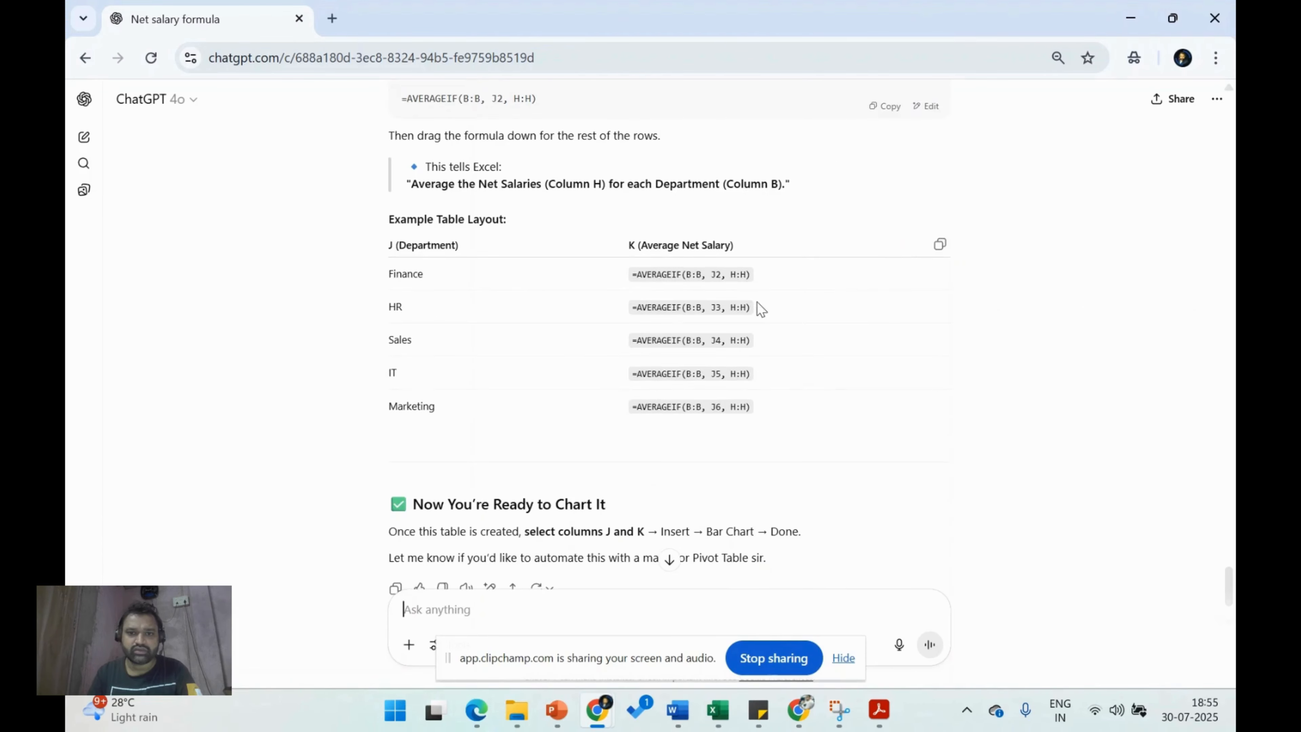
scroll(575, 389, down, 2)
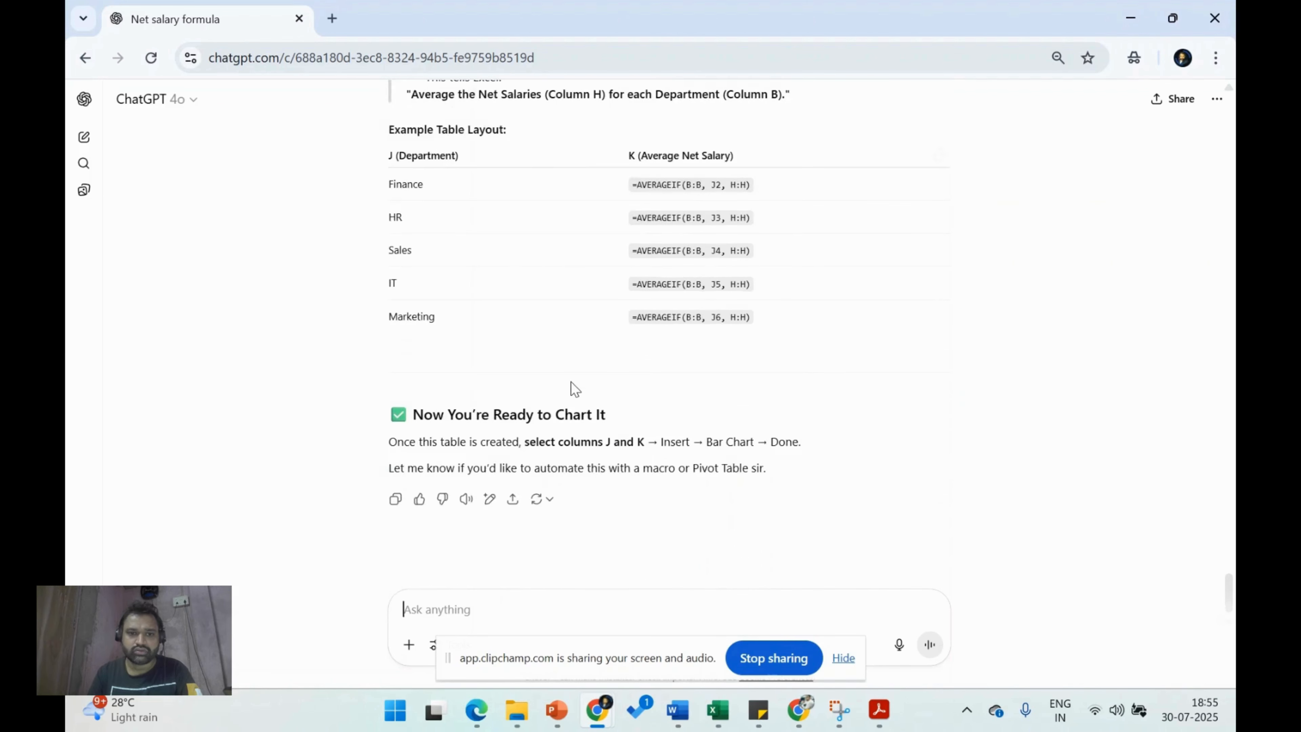
text(i wan)
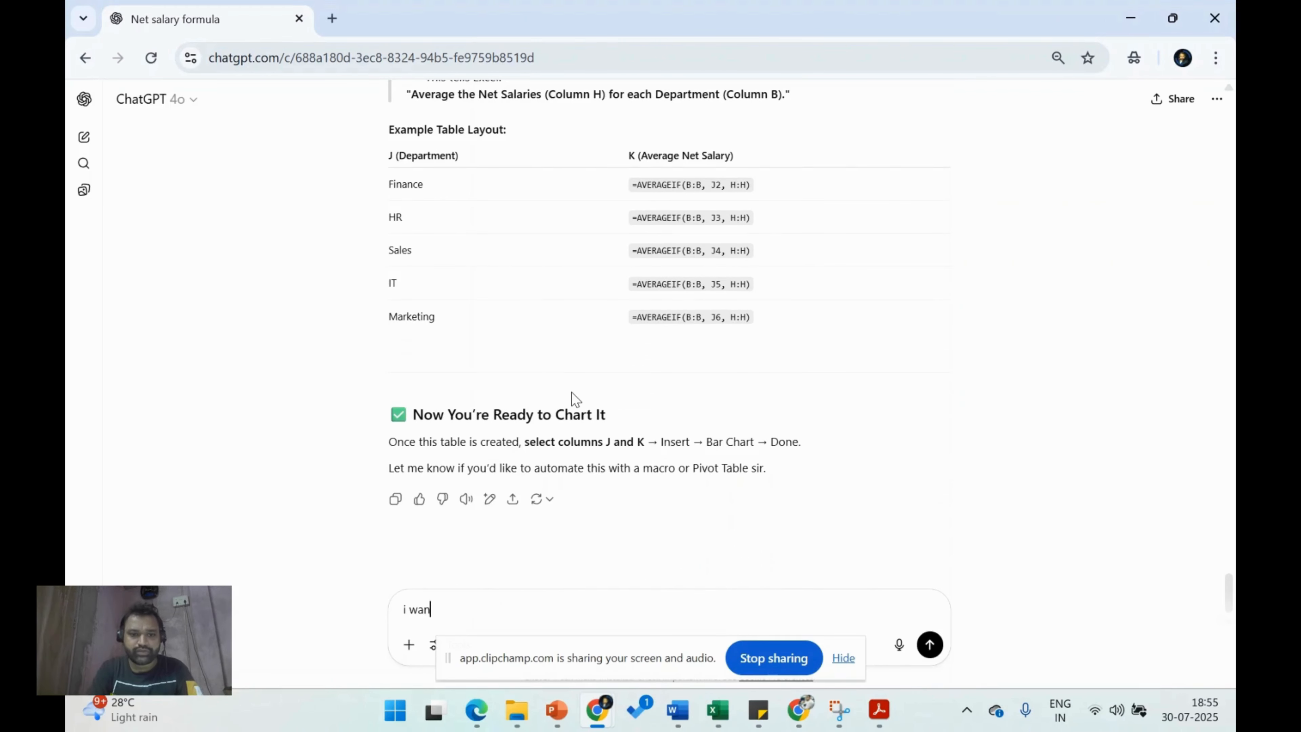
text(t pivottab)
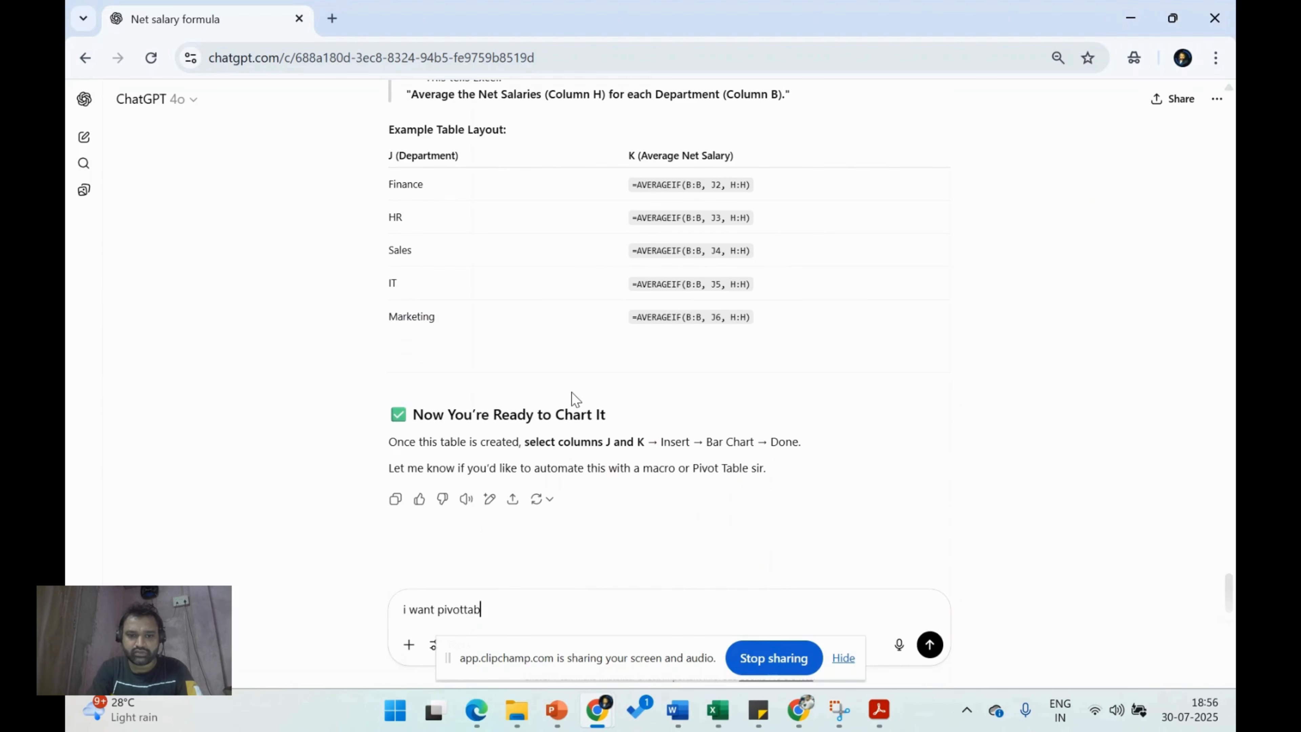
text(le to do this task for me)
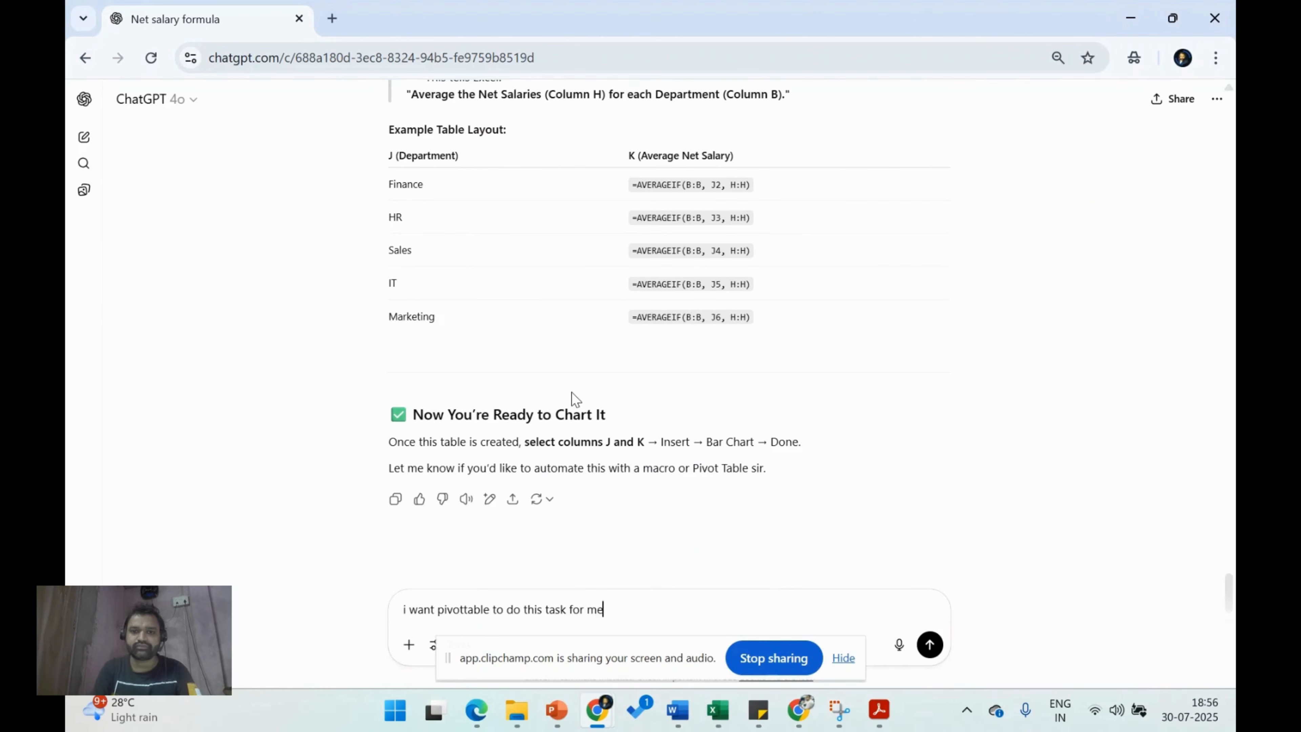
key(Return)
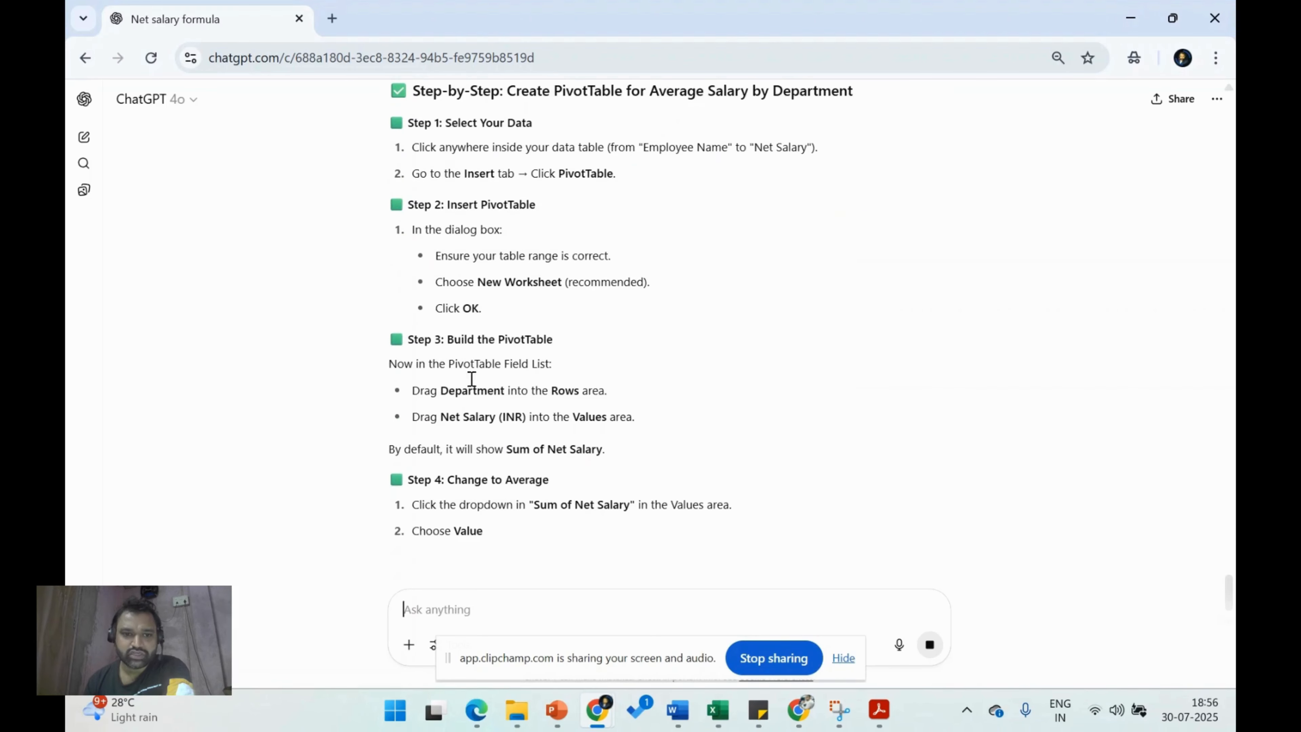
Review ChatGPT's PivotTable instructions, switch to Excel, and insert a PivotTable from Sheet1!$A$1:$H$21 on a new worksheet.
drag(410, 393, 592, 405)
drag(410, 418, 636, 416)
scroll(551, 436, down, 2)
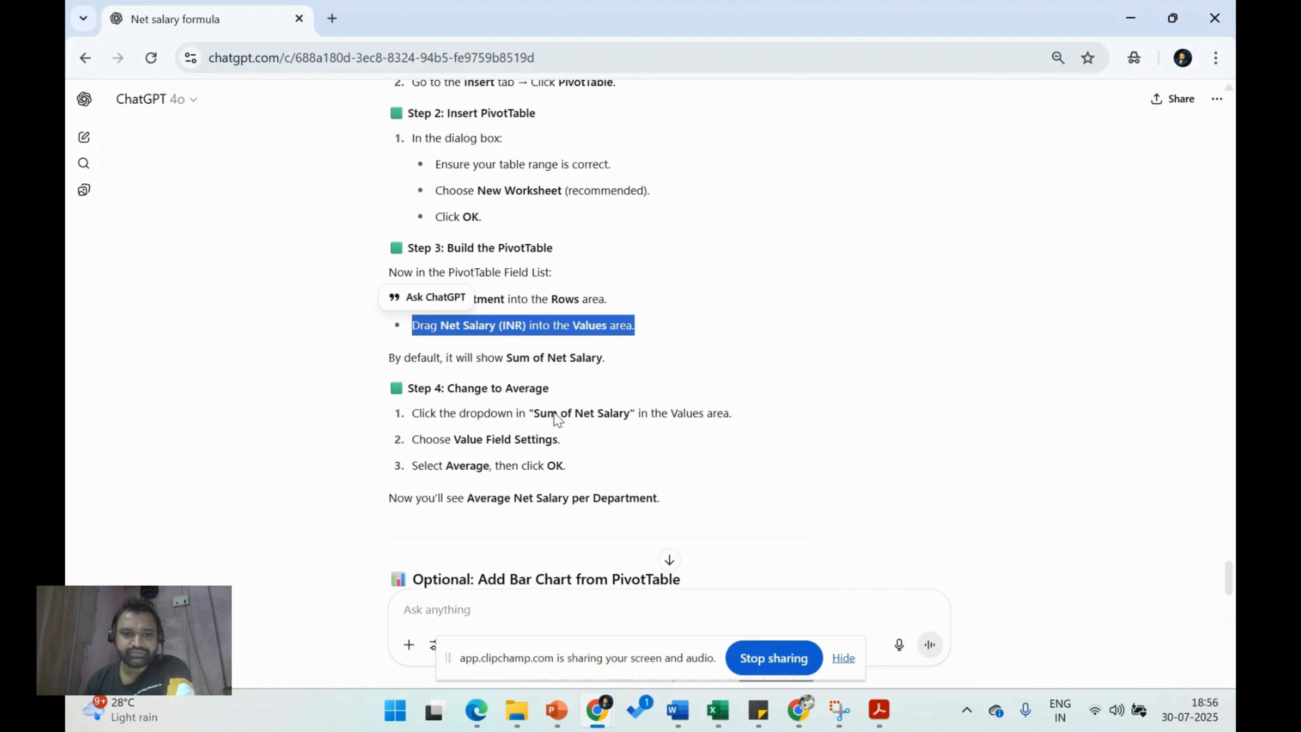
drag(446, 374, 490, 374)
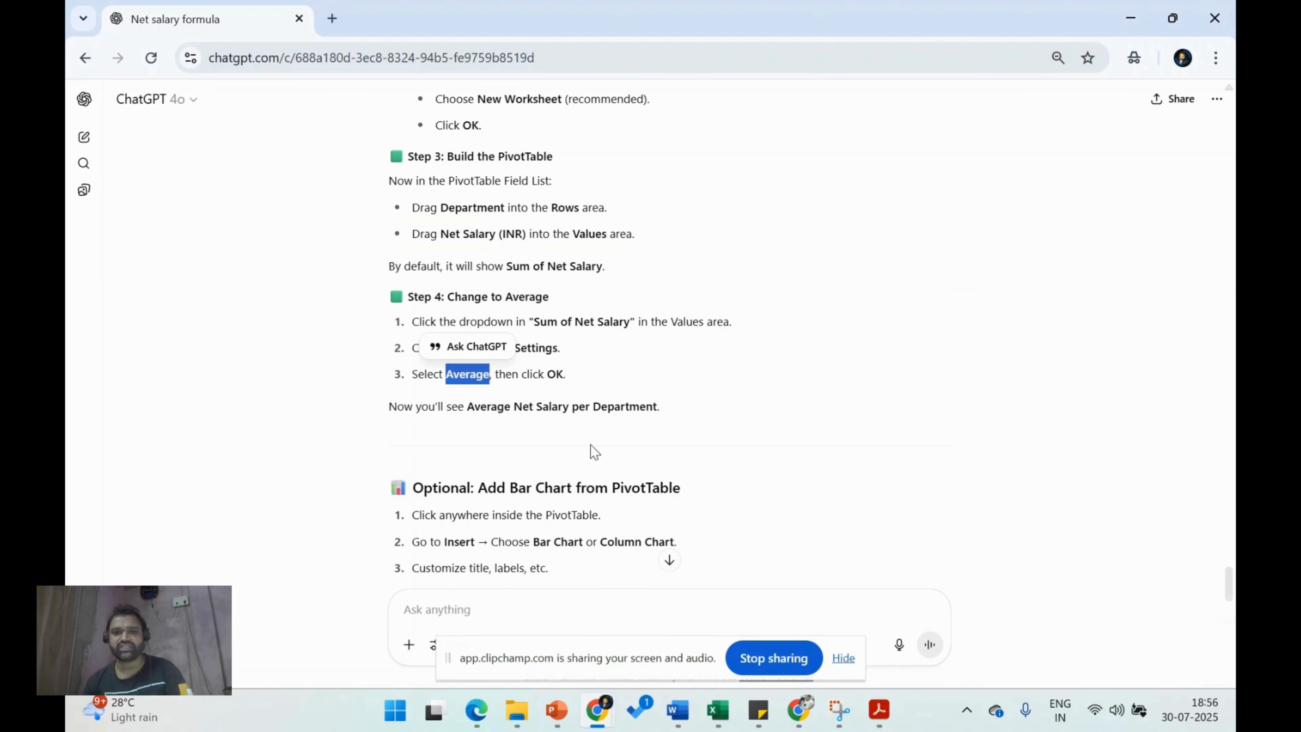
key(alt+Tab)
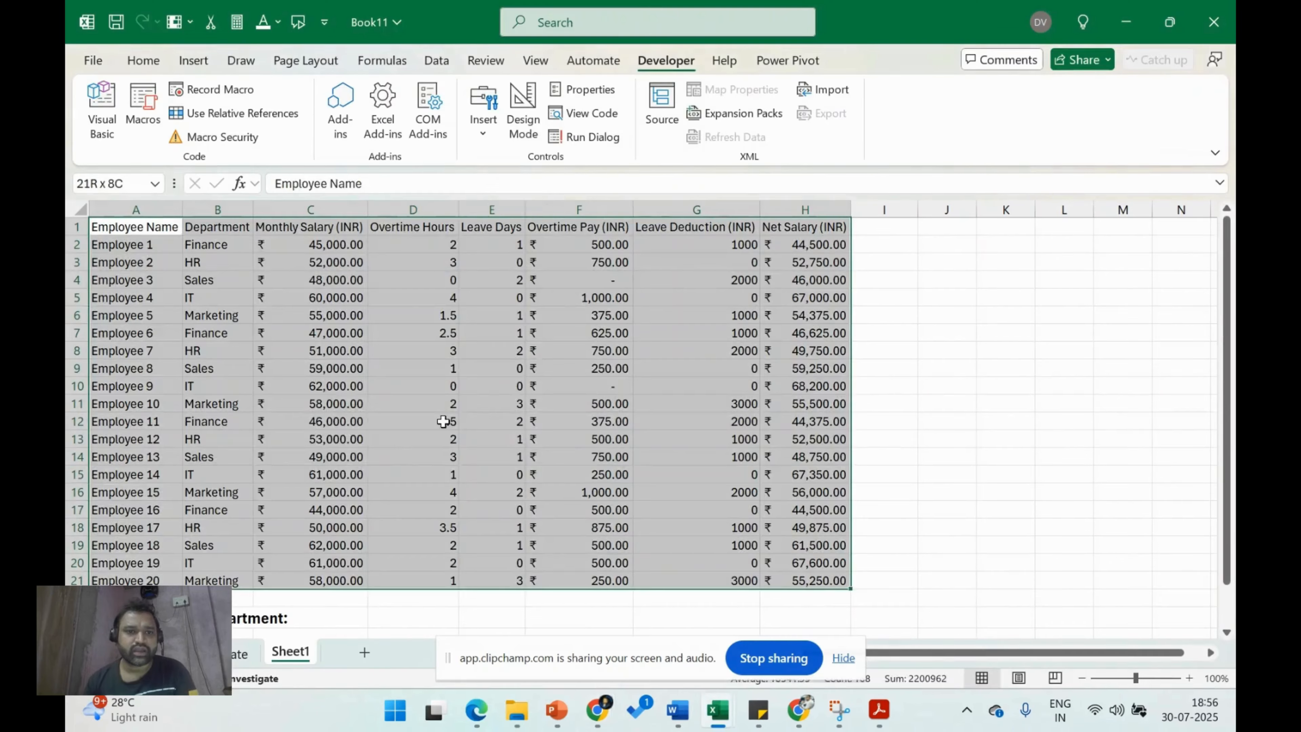
click(437, 404)
click(193, 60)
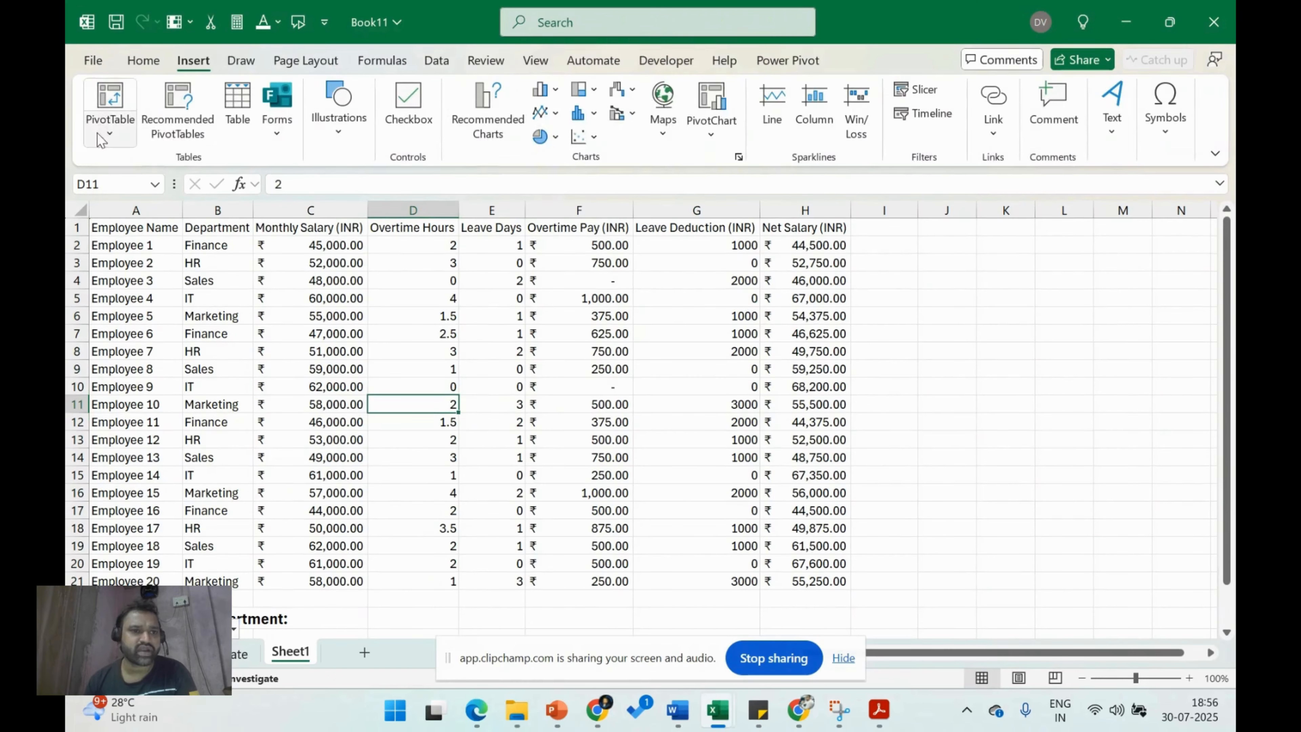
click(109, 103)
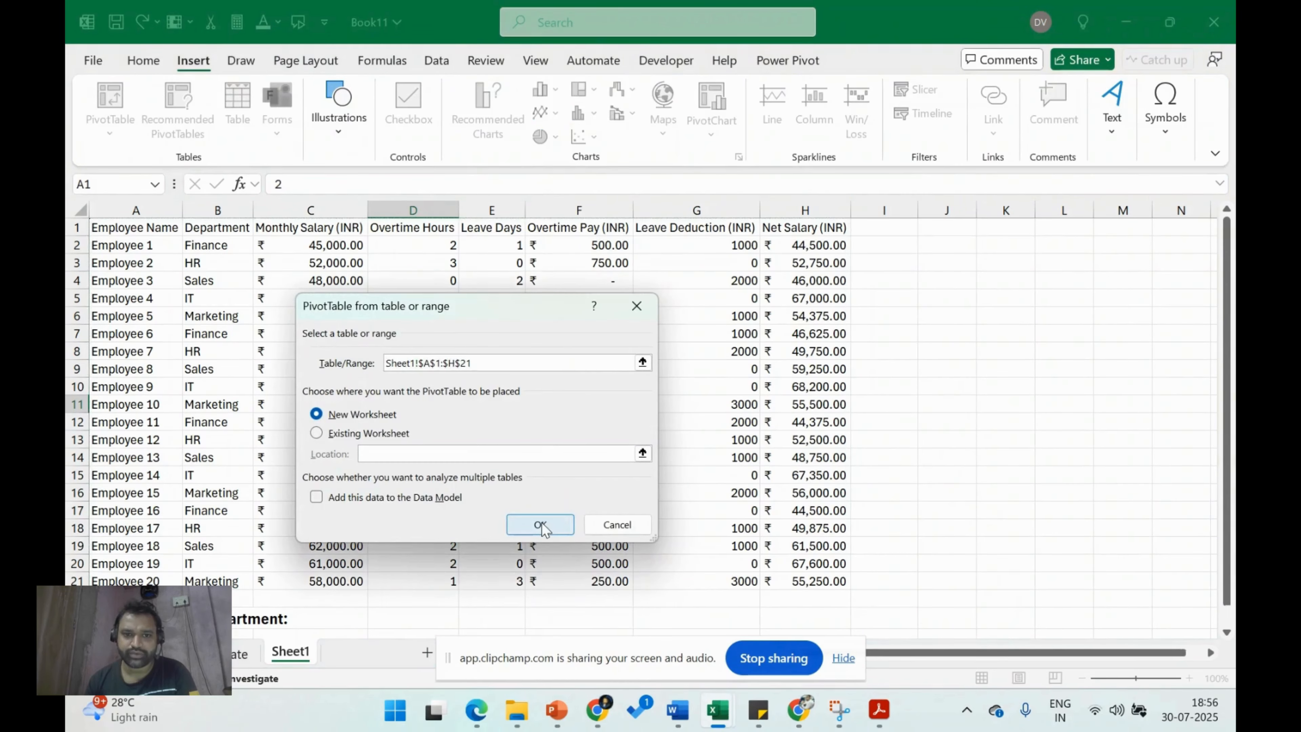
click(540, 524)
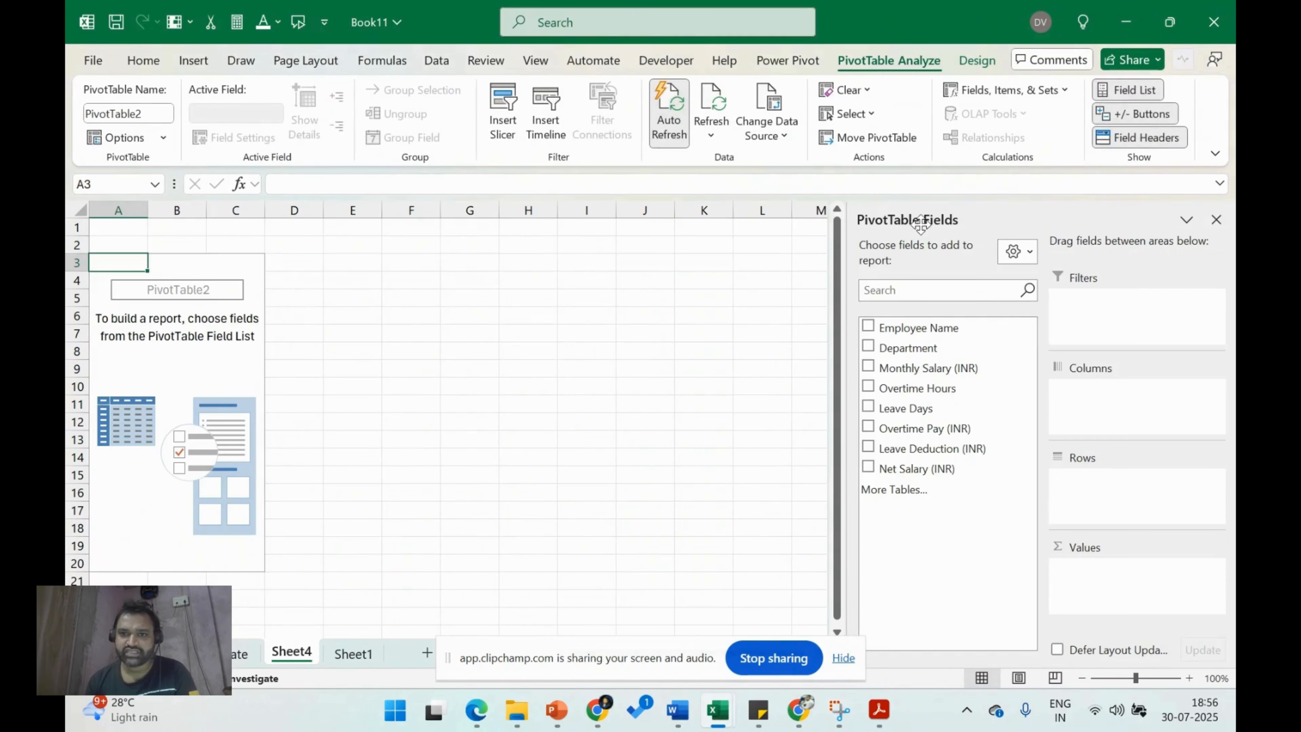
Move the PivotTable field list closer to the table, and add Department to Rows and Net Salary (INR) to Values.
drag(907, 221, 536, 218)
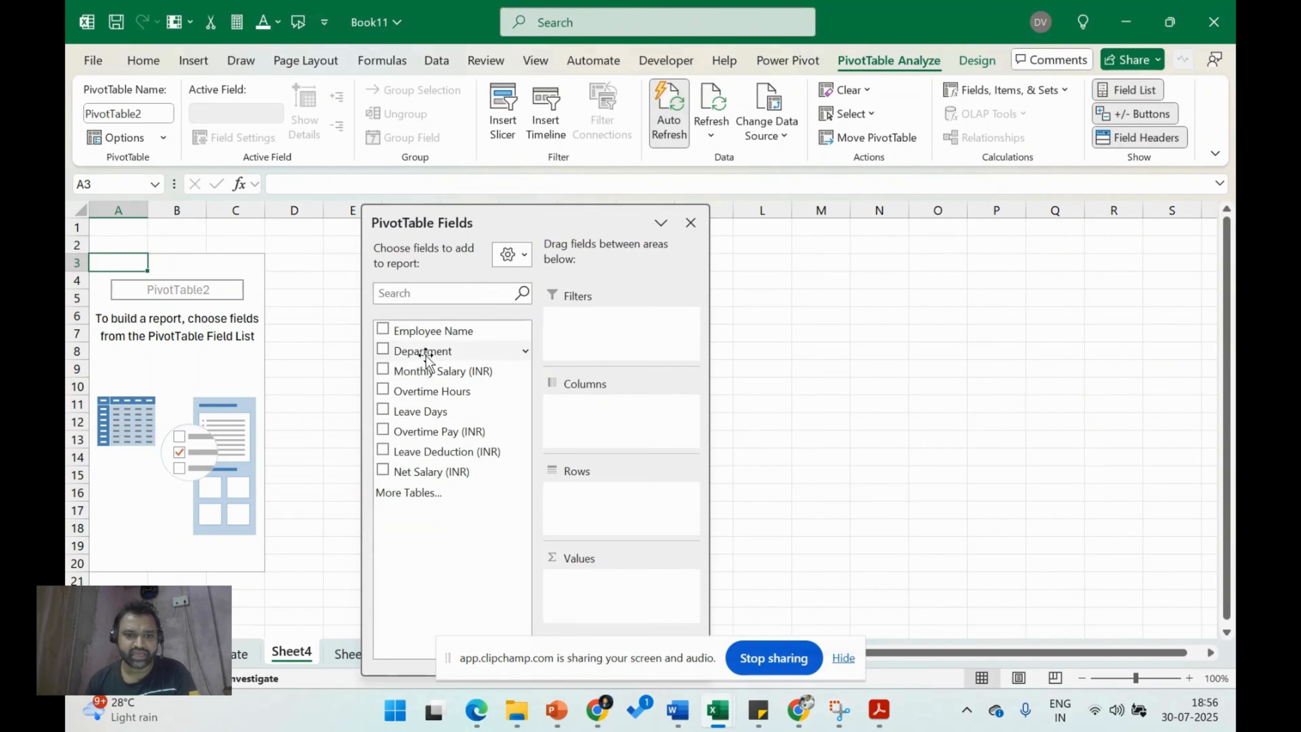
drag(424, 352, 621, 510)
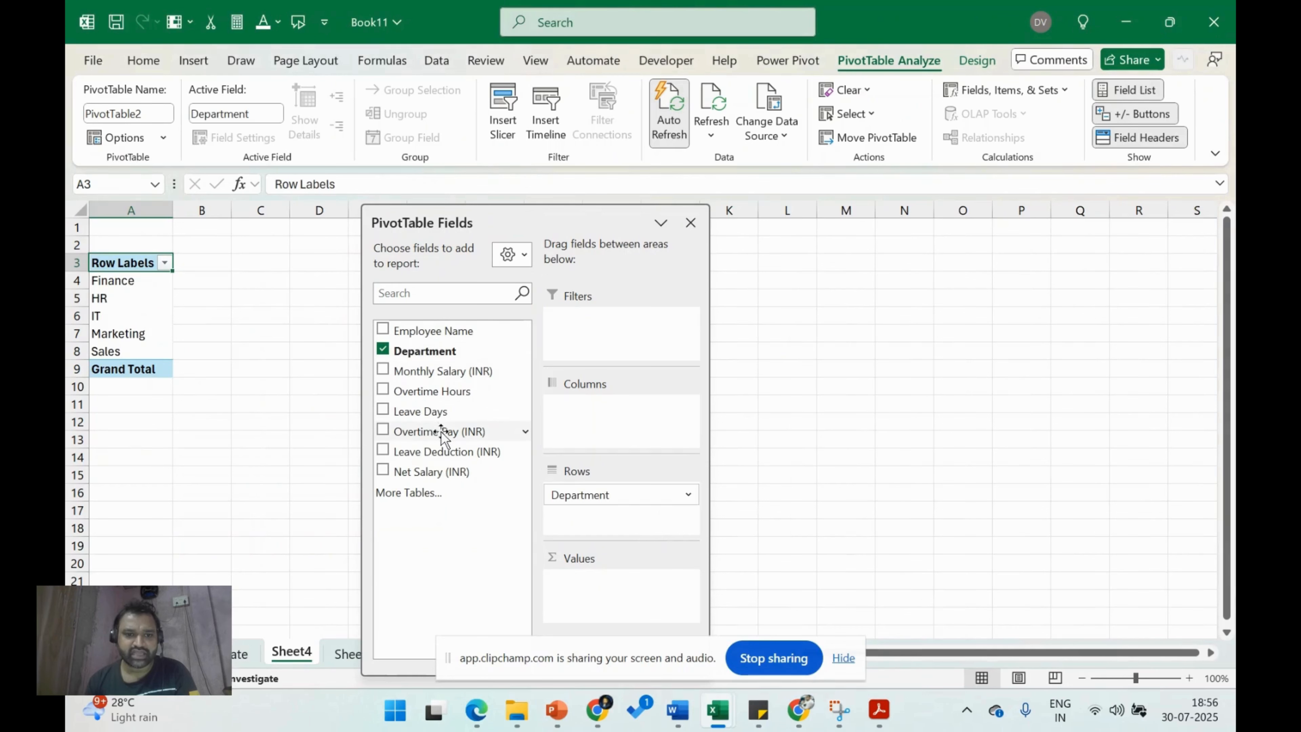
drag(657, 608, 646, 611)
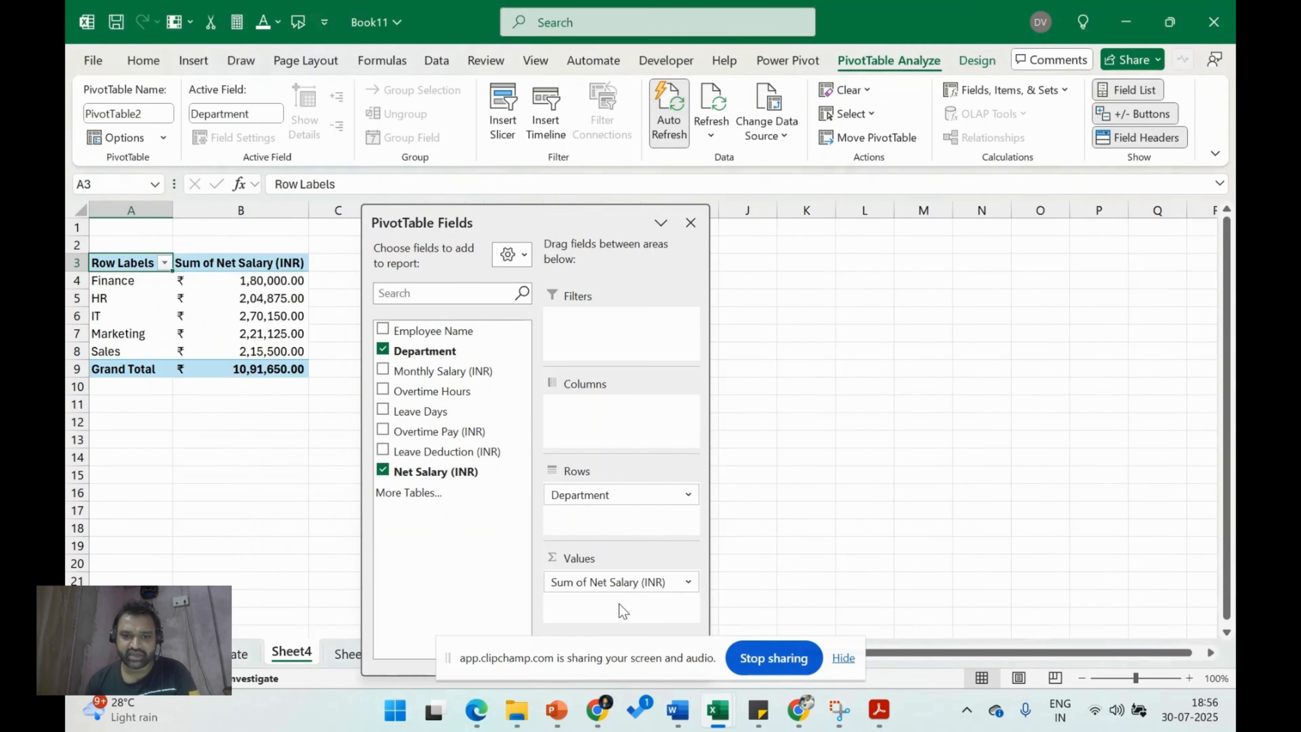
Change the Net Salary (INR) value field to summarize by Average and close the PivotTable field list.
click(688, 583)
click(672, 561)
click(332, 431)
click(516, 520)
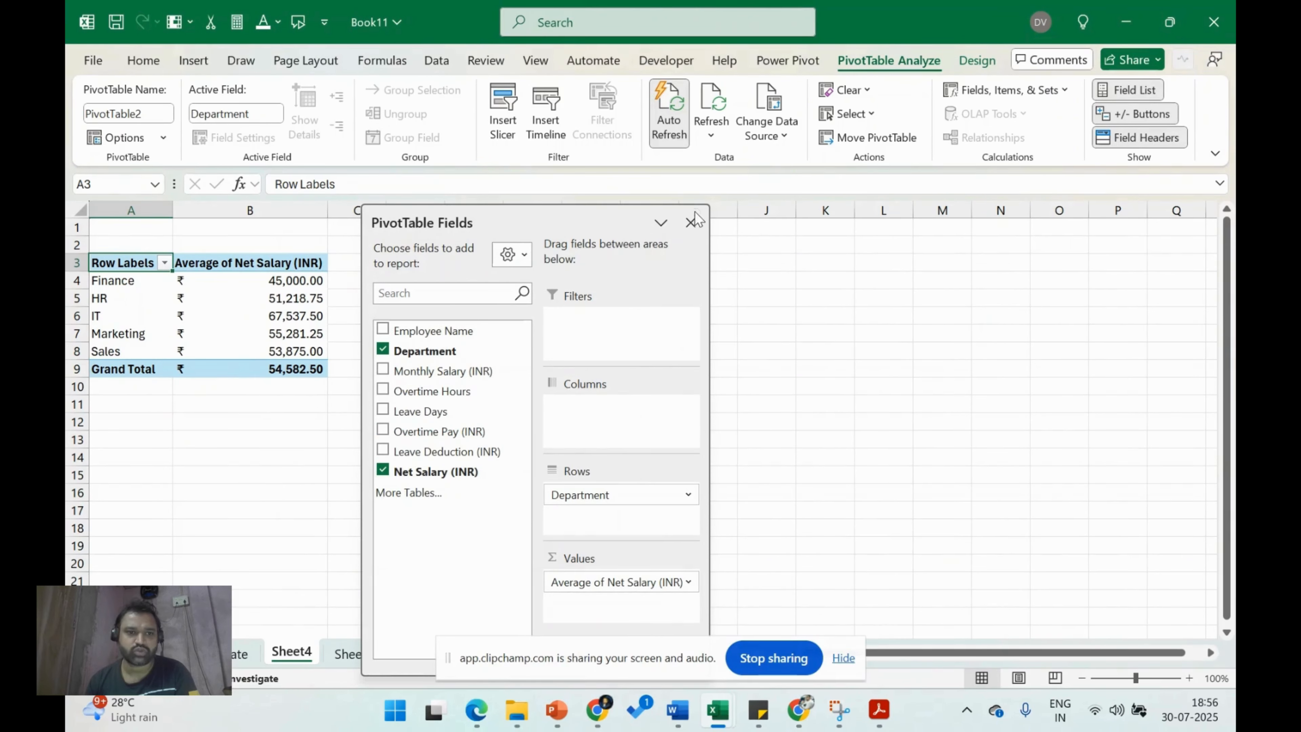
click(690, 222)
click(241, 297)
Switch to ChatGPT and read the instructions for adding a bar chart from the PivotTable.
key(alt+Tab)
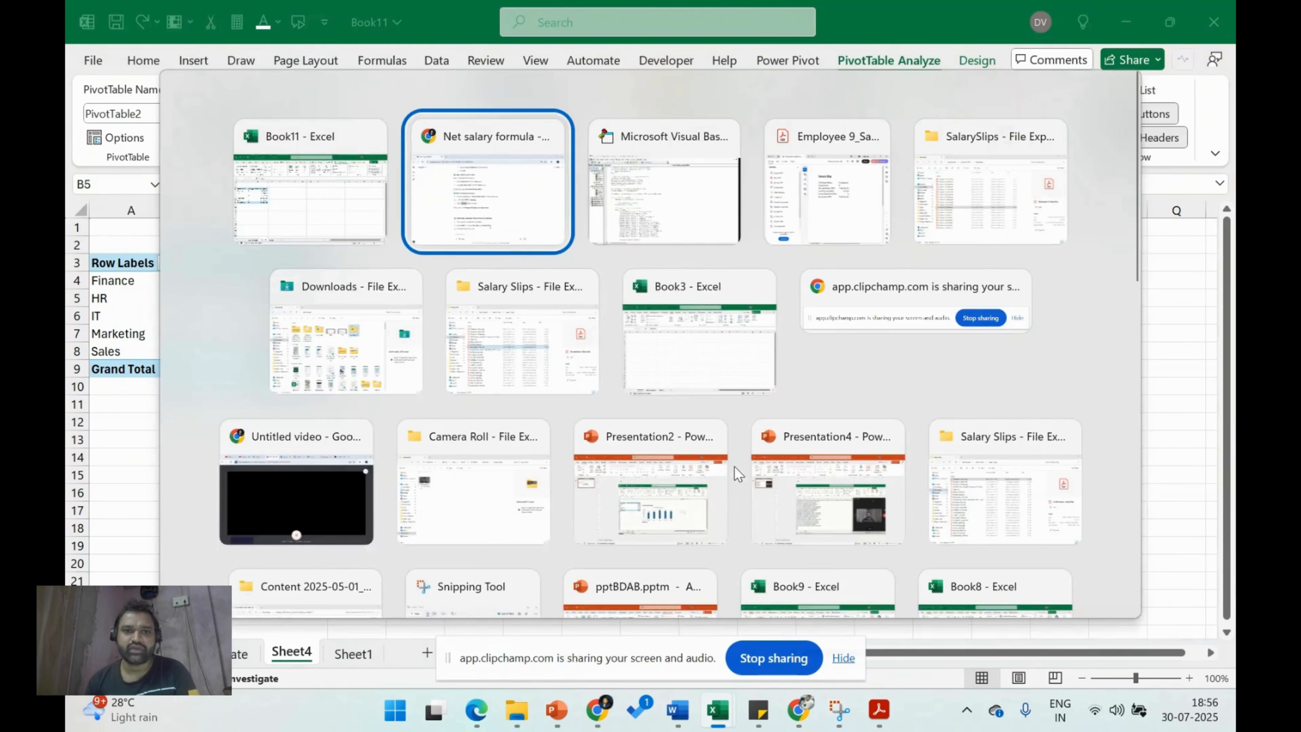
click(582, 421)
scroll(583, 423, down, 3)
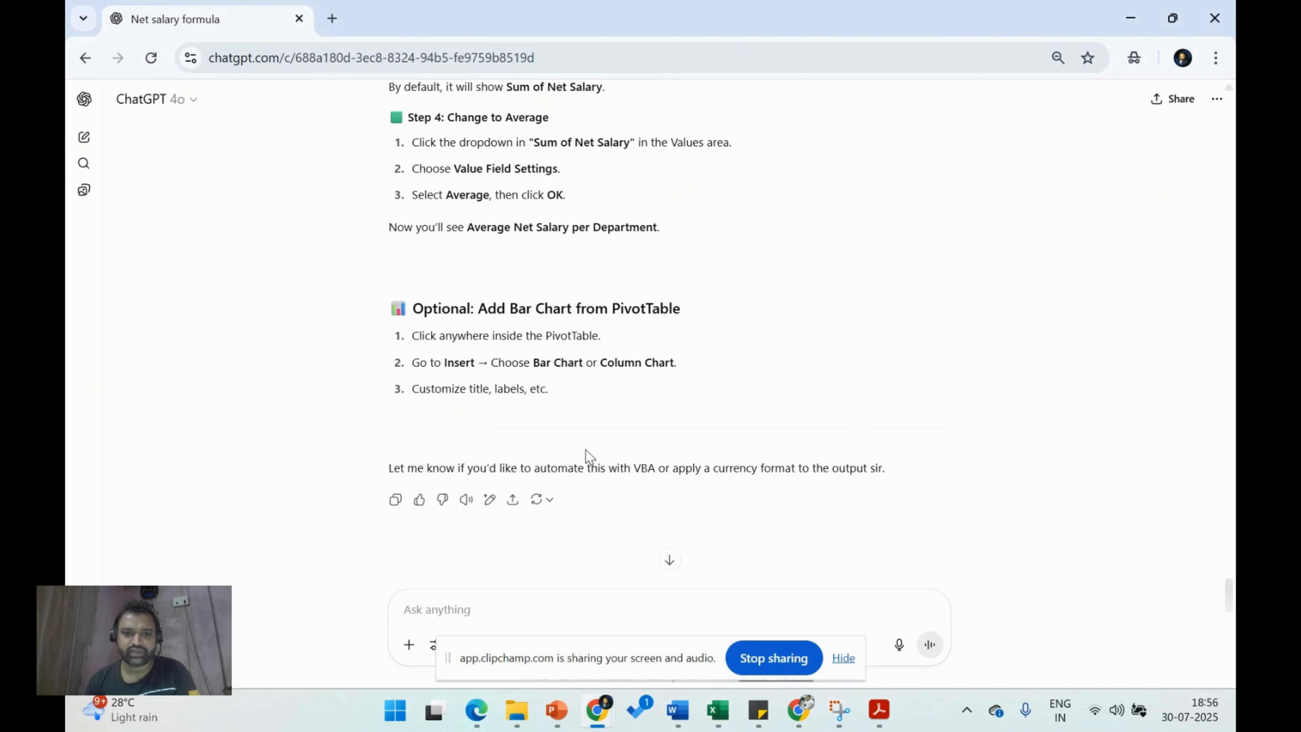
drag(479, 309, 667, 331)
click(520, 322)
drag(413, 362, 675, 364)
Return to Excel, insert a column chart from the average salary PivotTable, and move it just beside the table.
key(alt+Tab)
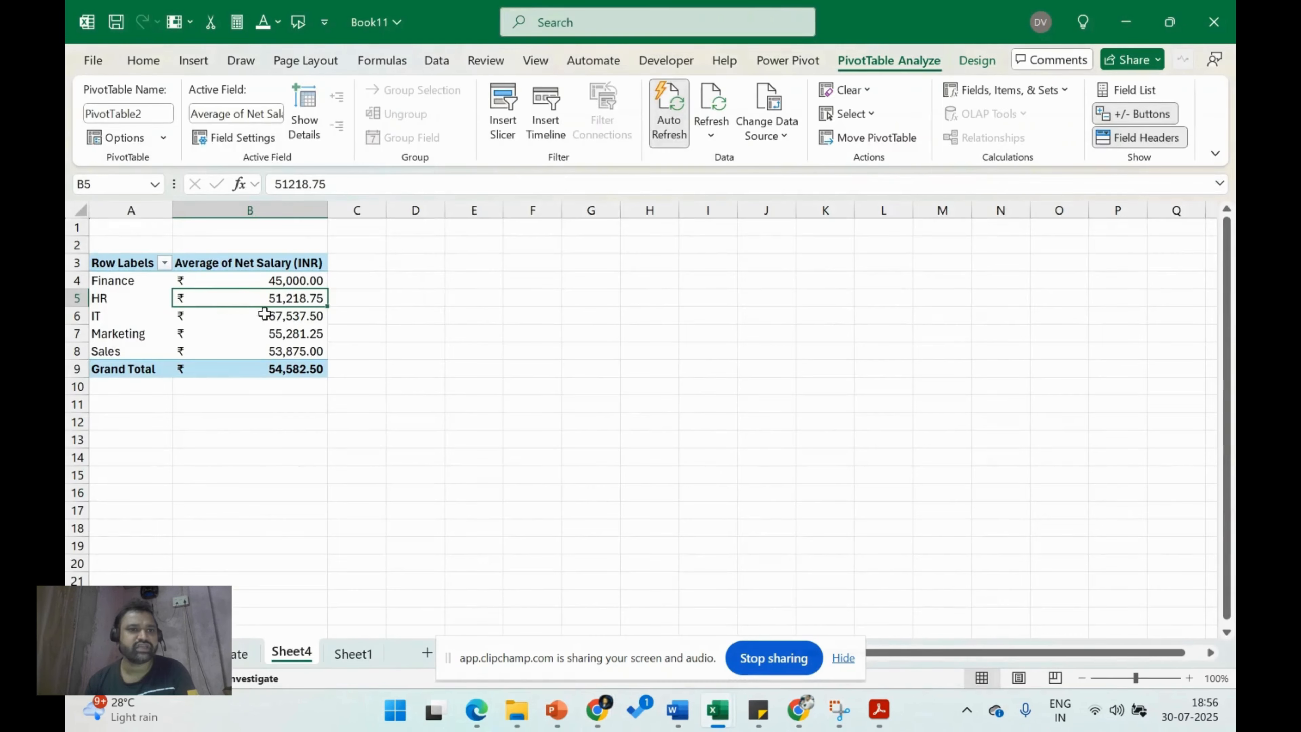
click(198, 51)
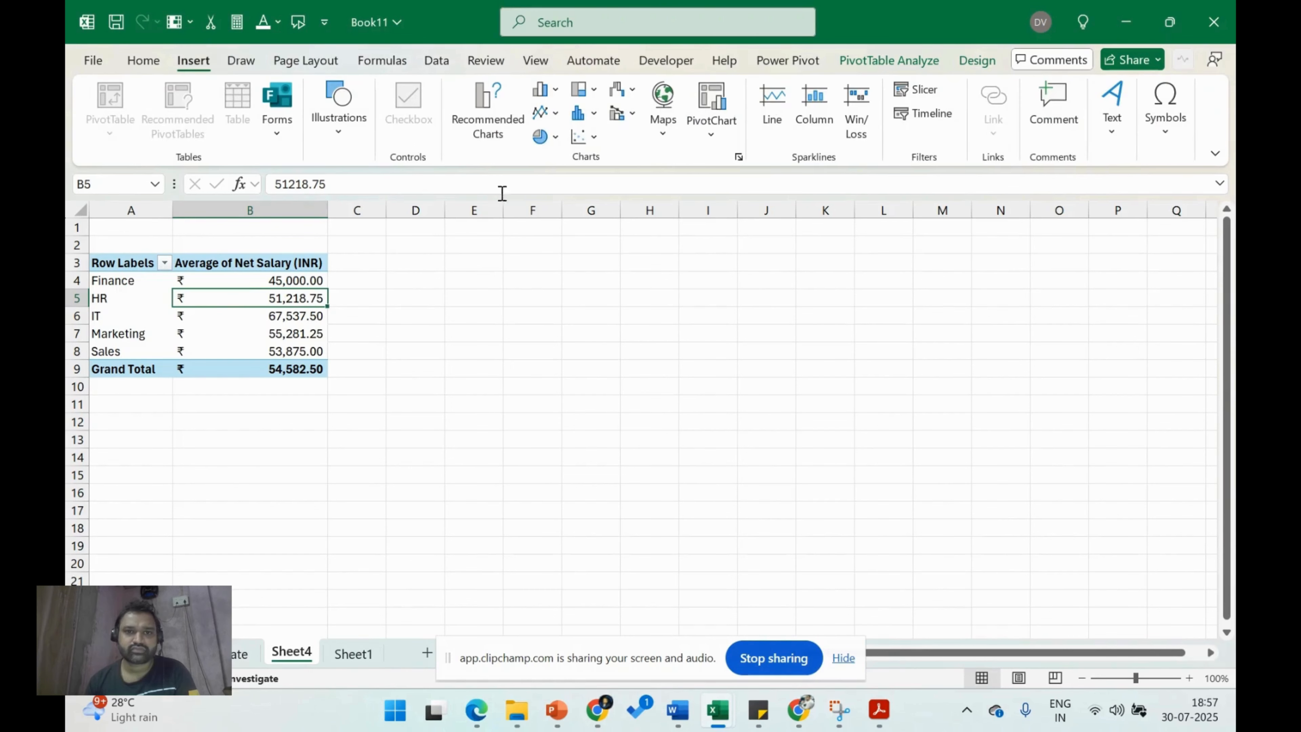
click(577, 113)
click(554, 155)
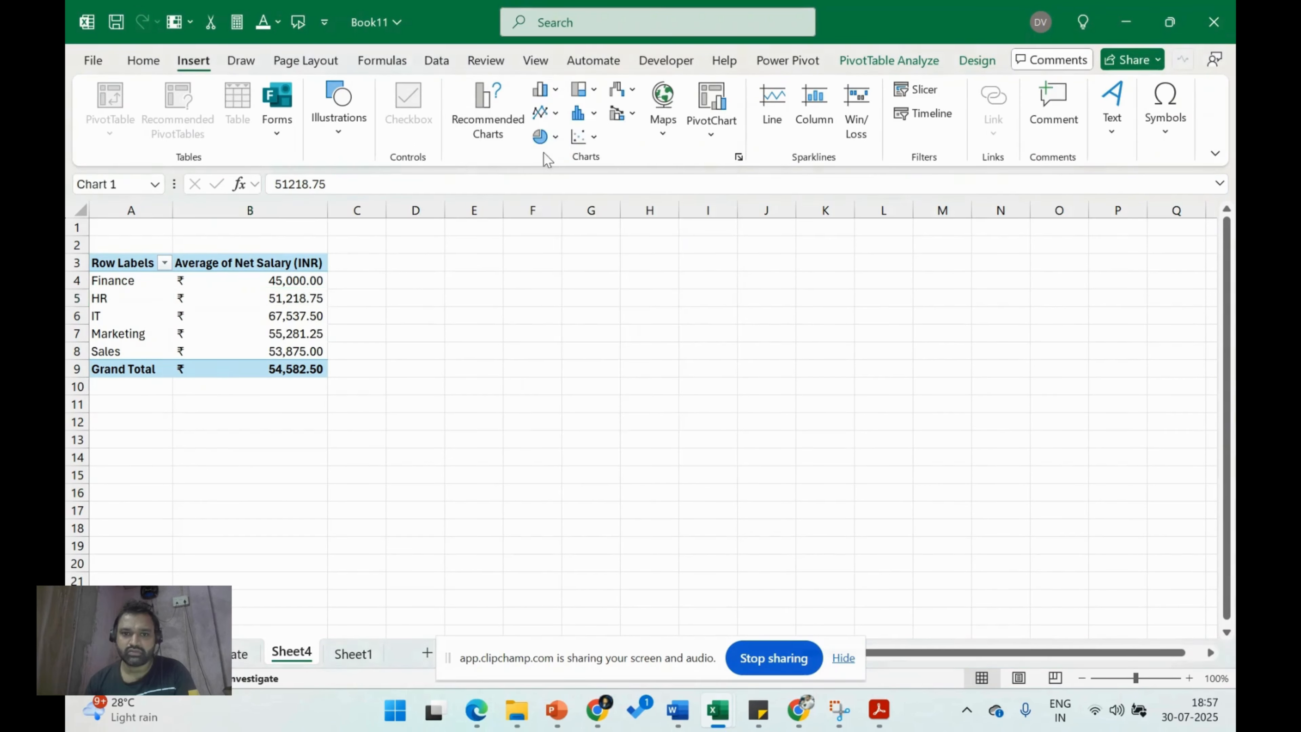
drag(822, 303, 717, 299)
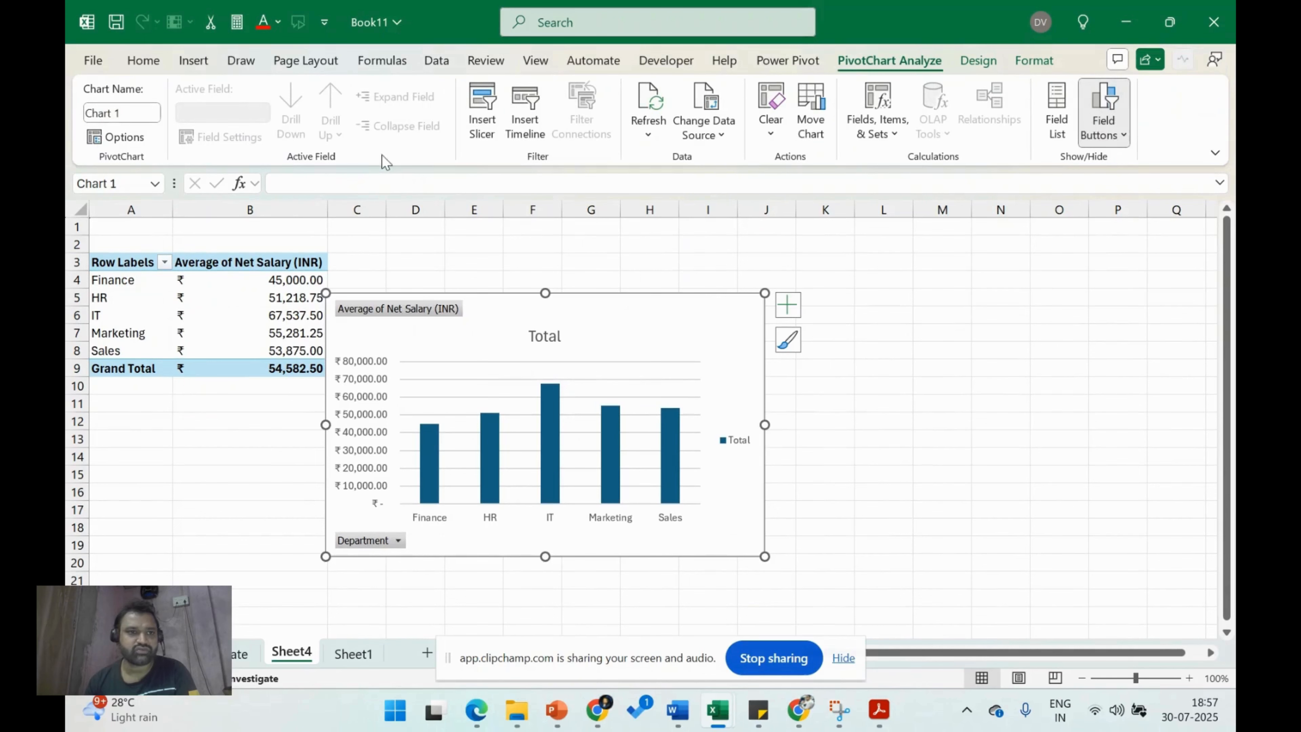
click(190, 303)
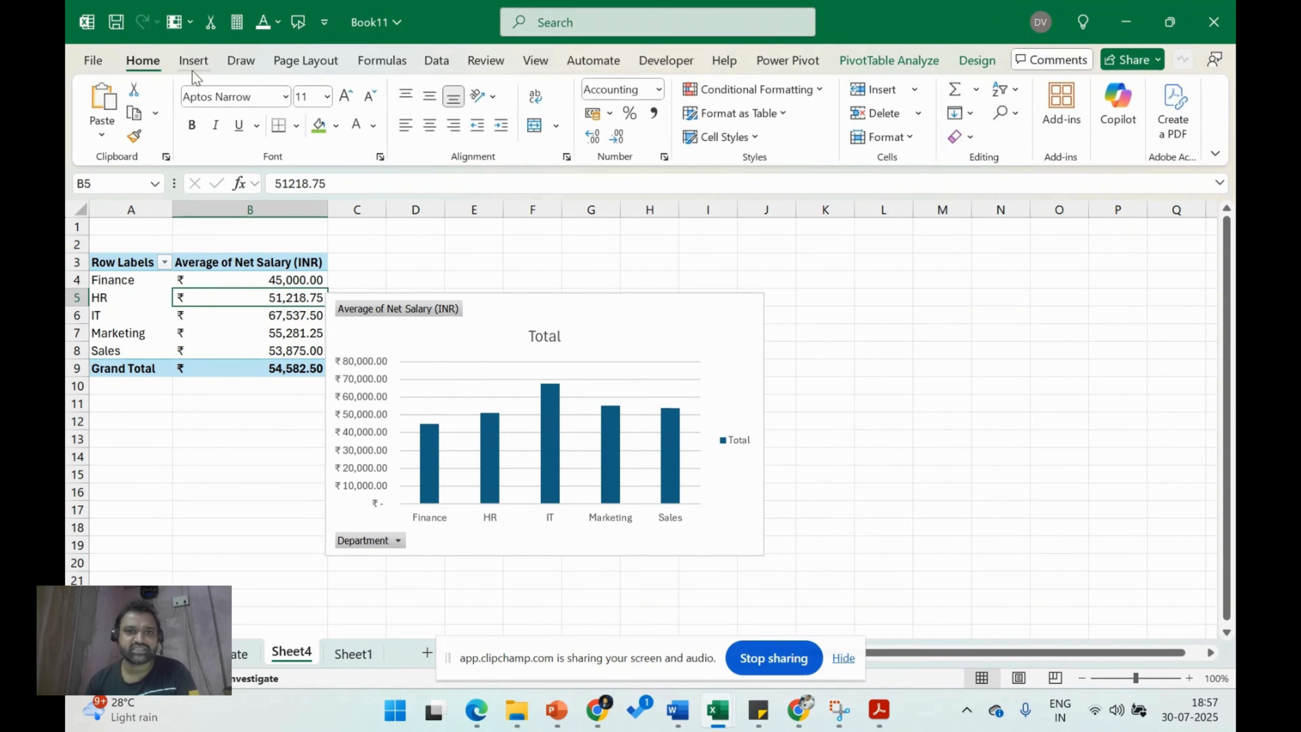
click(194, 61)
click(552, 90)
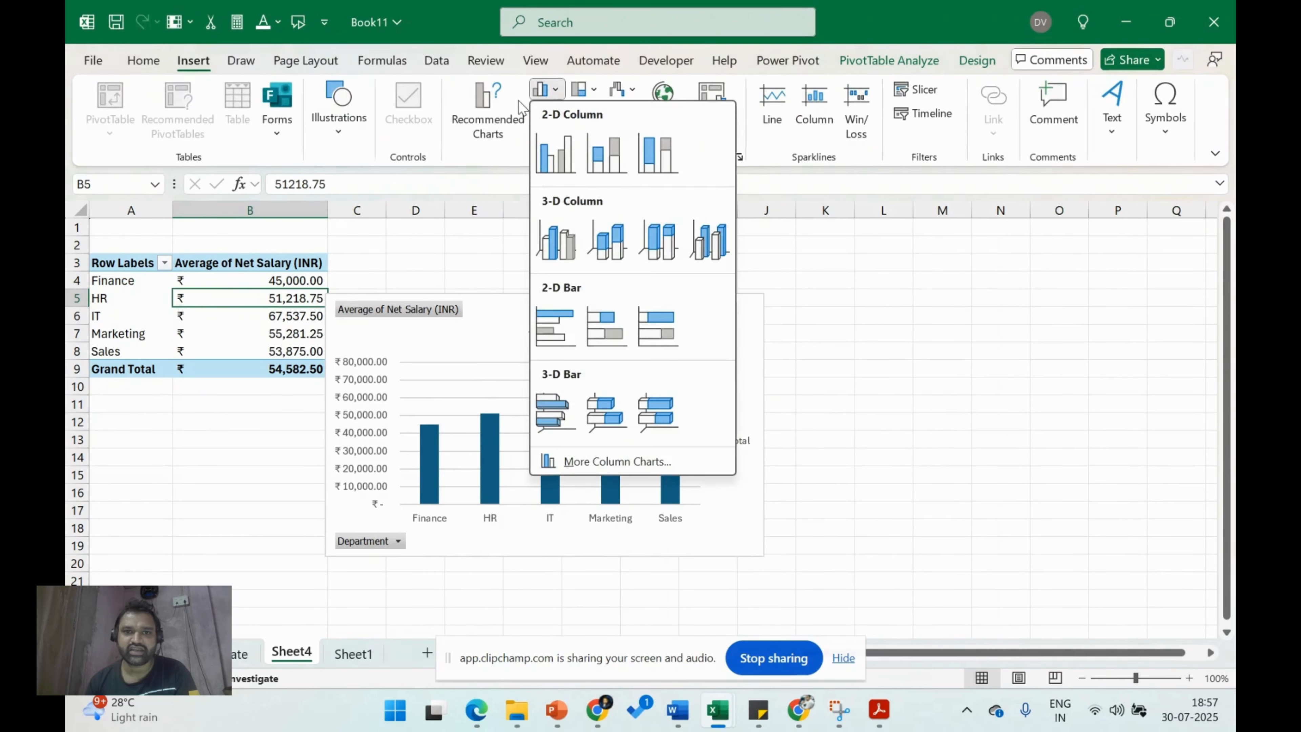
click(565, 157)
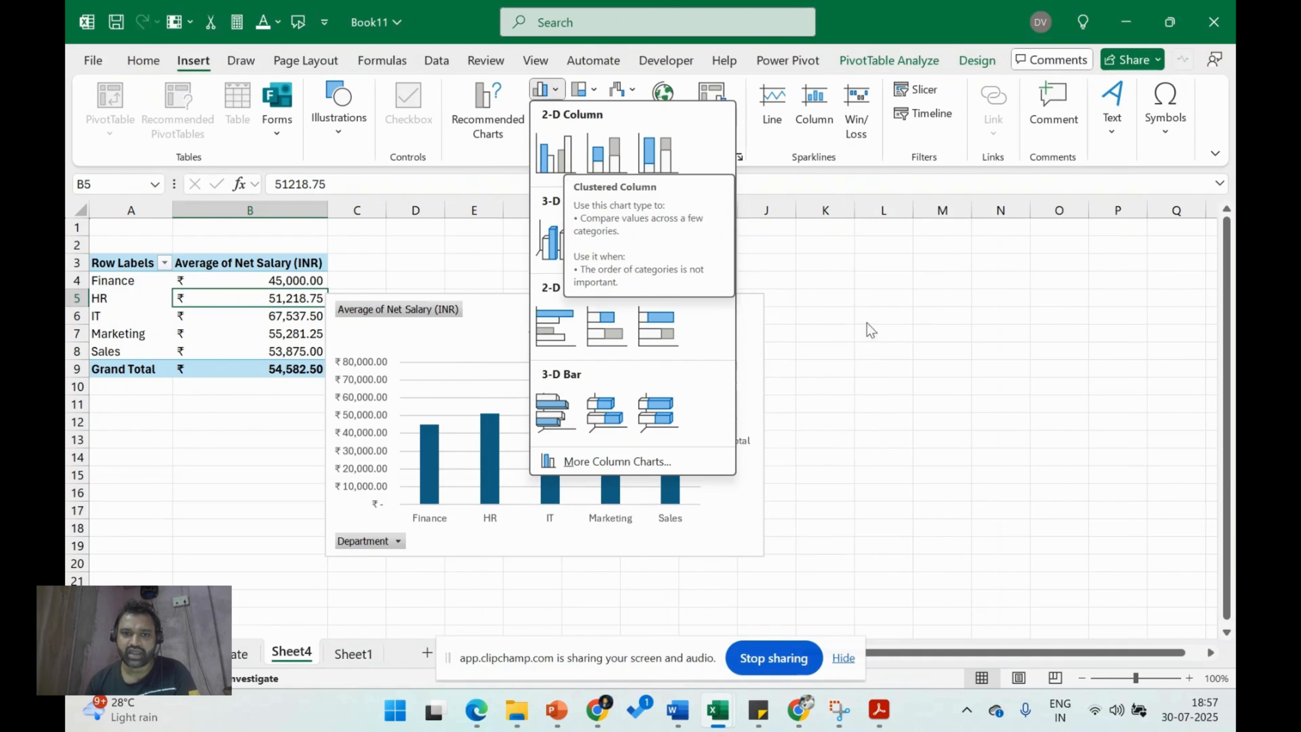
Move the chart up and clear of the PivotTable, and set its elements to show data labels without gridlines or legend.
drag(618, 302, 694, 293)
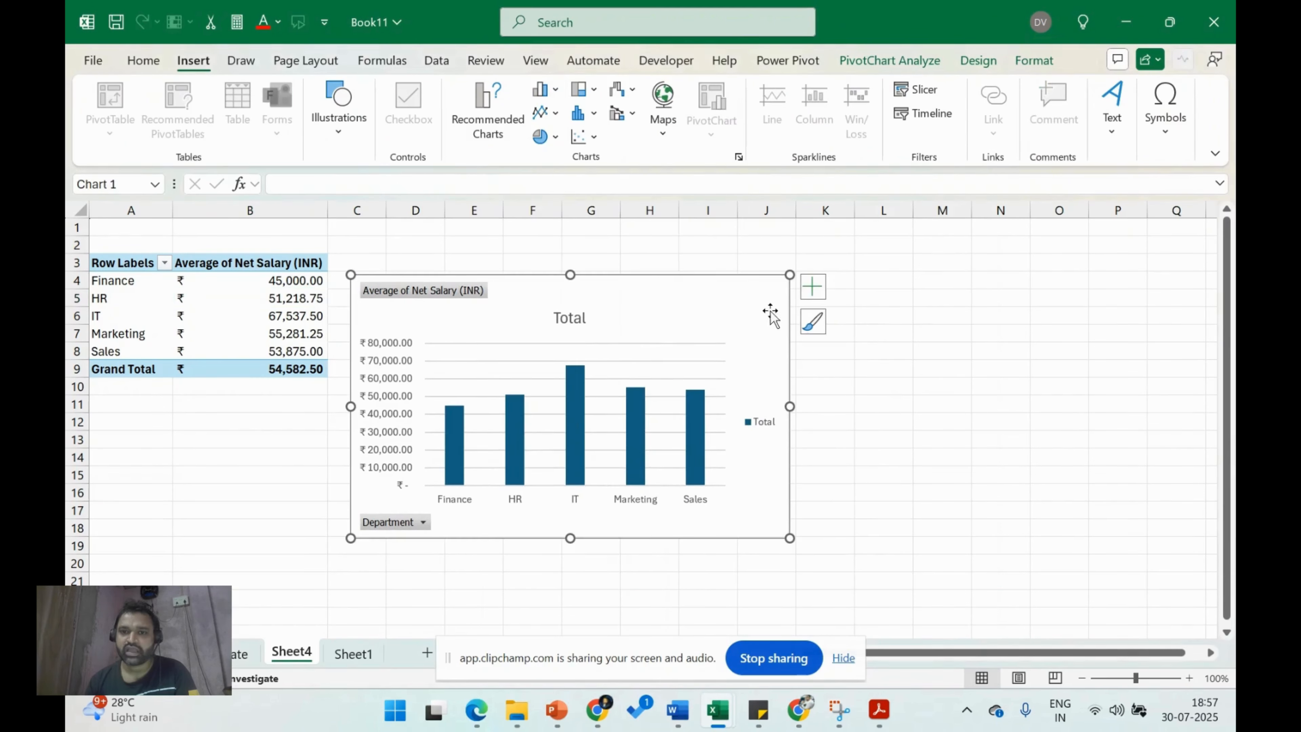
click(813, 287)
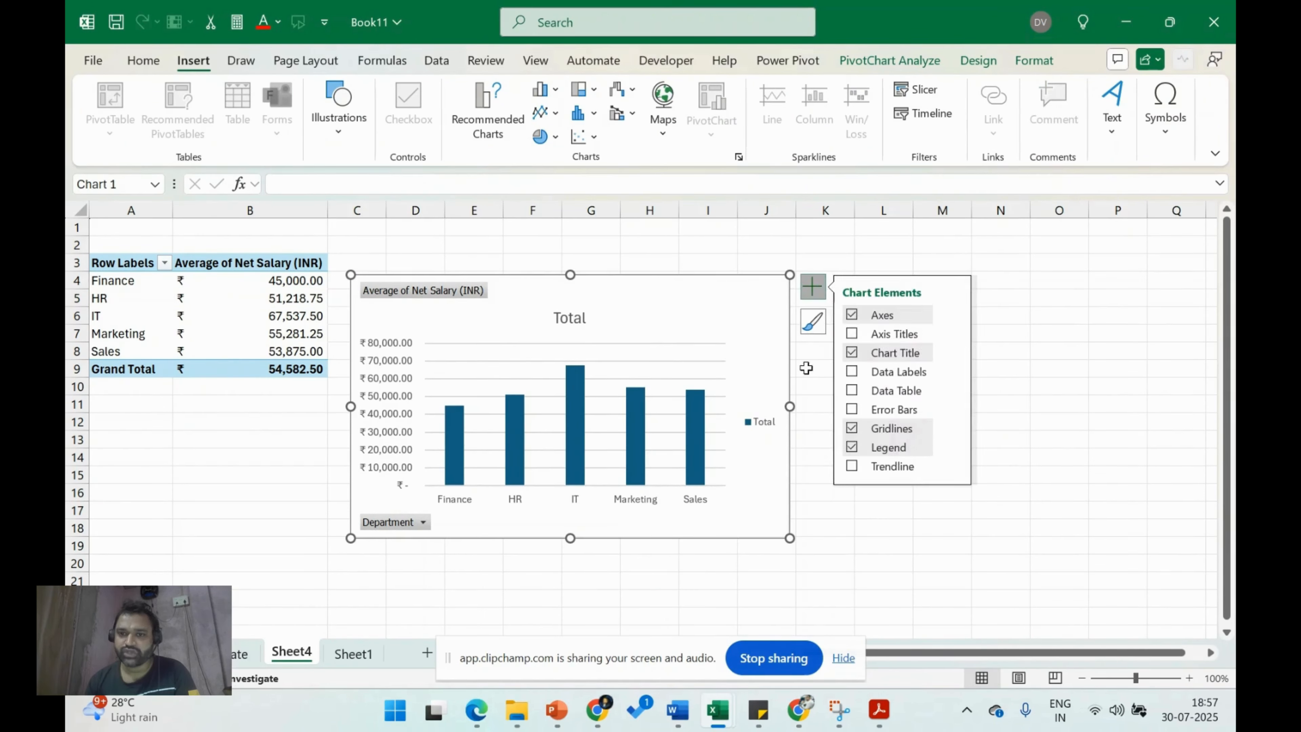
click(851, 371)
click(851, 428)
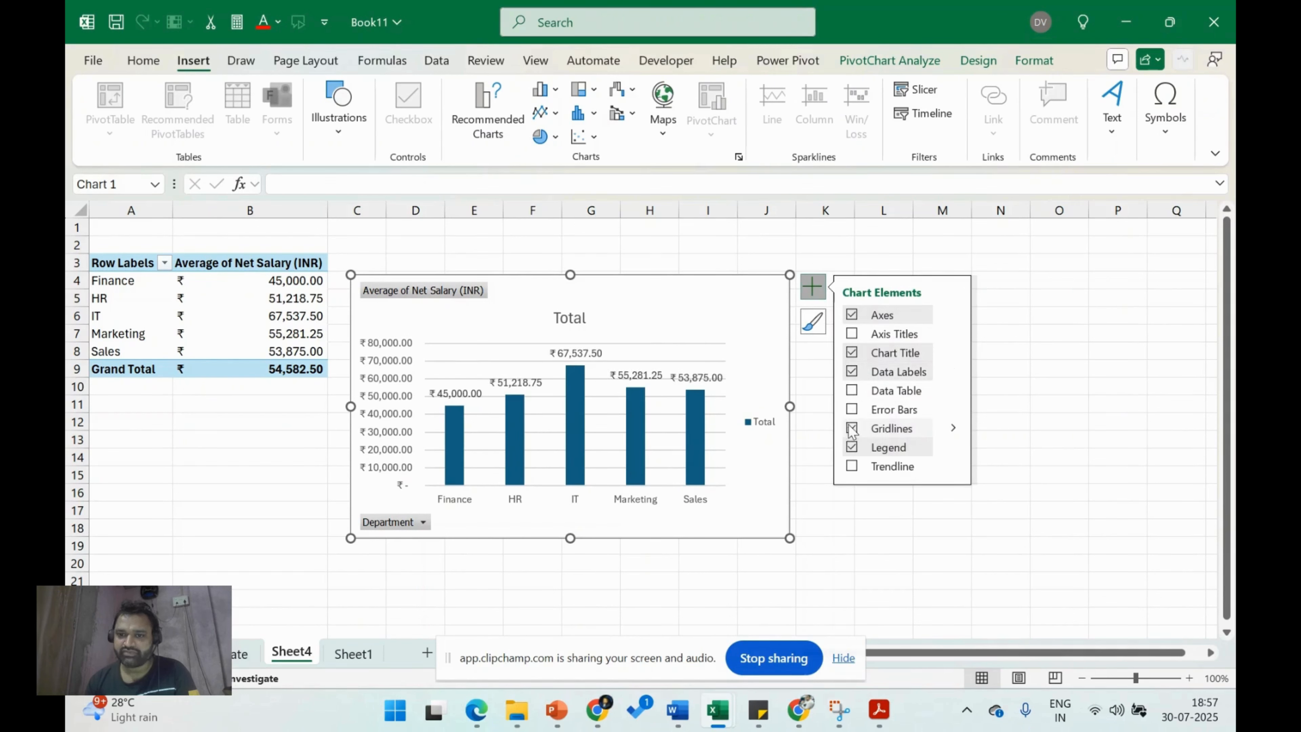
click(852, 447)
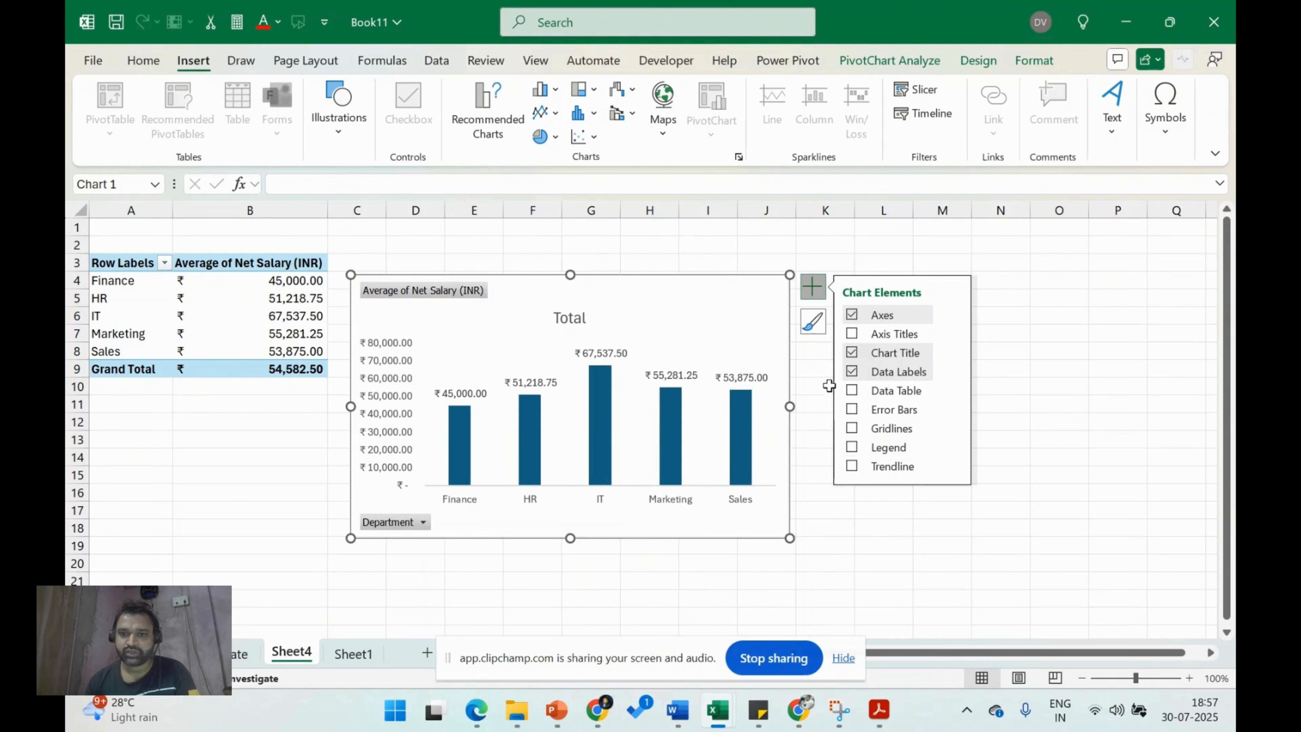
Change the chart title to "Avg Deparment wise Salary".
double_click(565, 319)
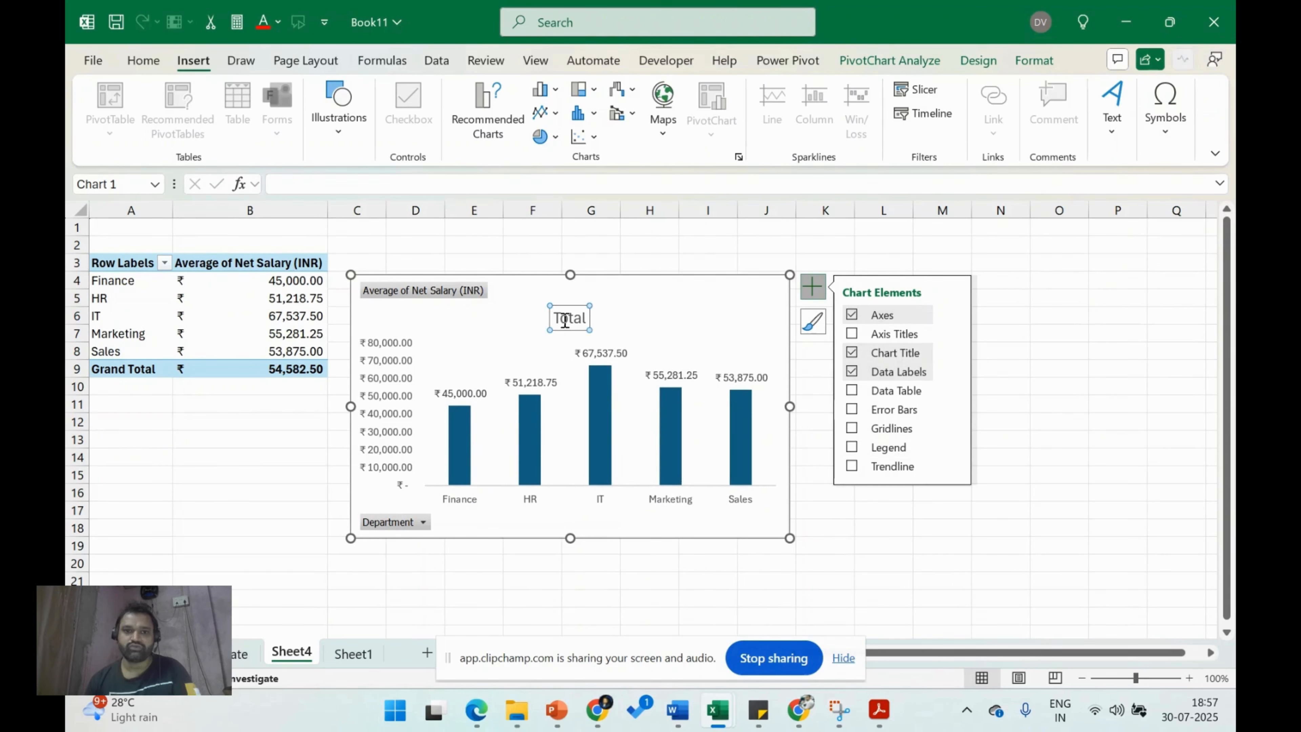
text(Avg)
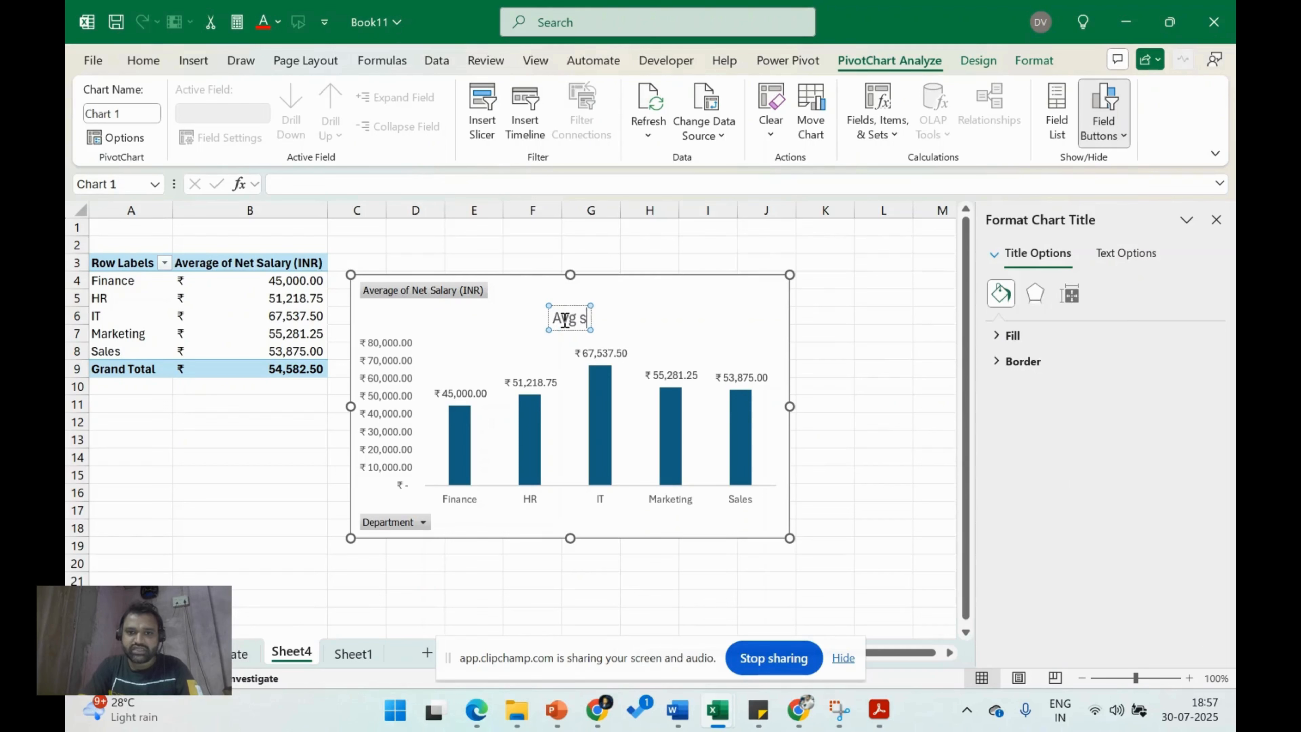
text( Dep)
text(artment wise)
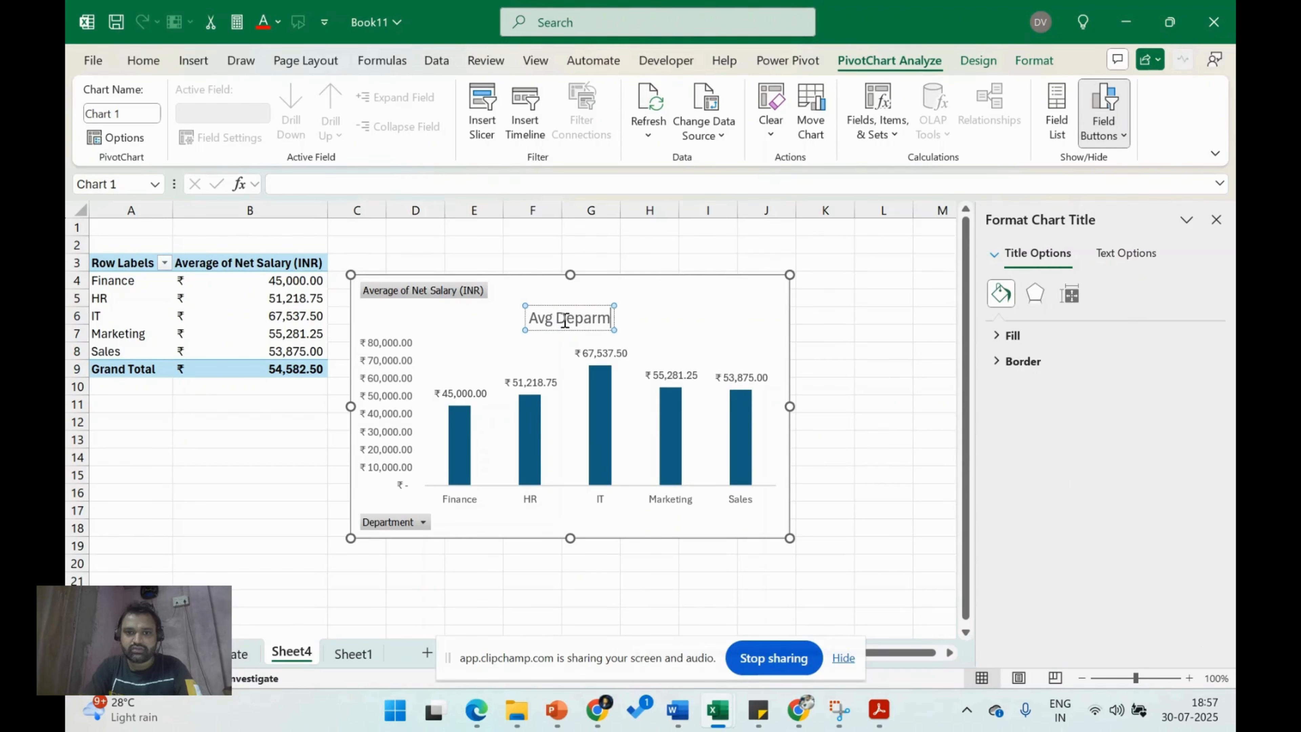
text( Salary)
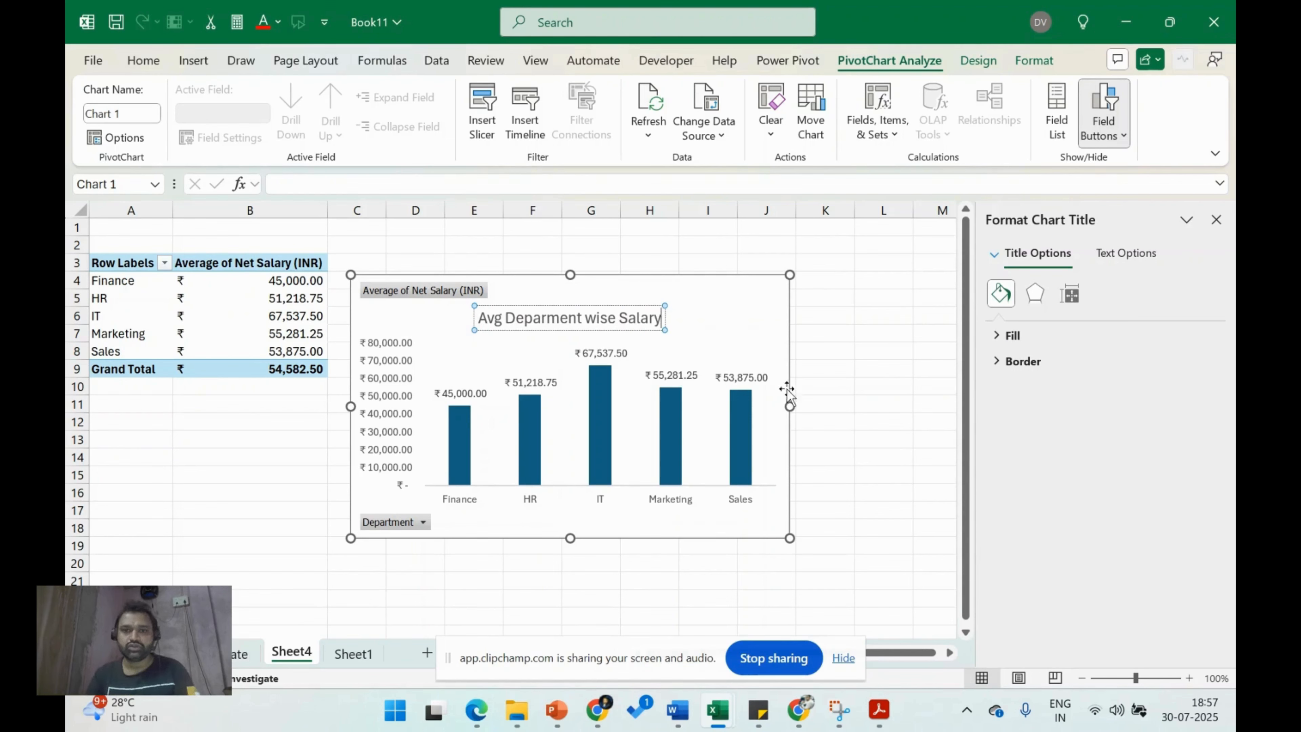
click(840, 333)
click(802, 365)
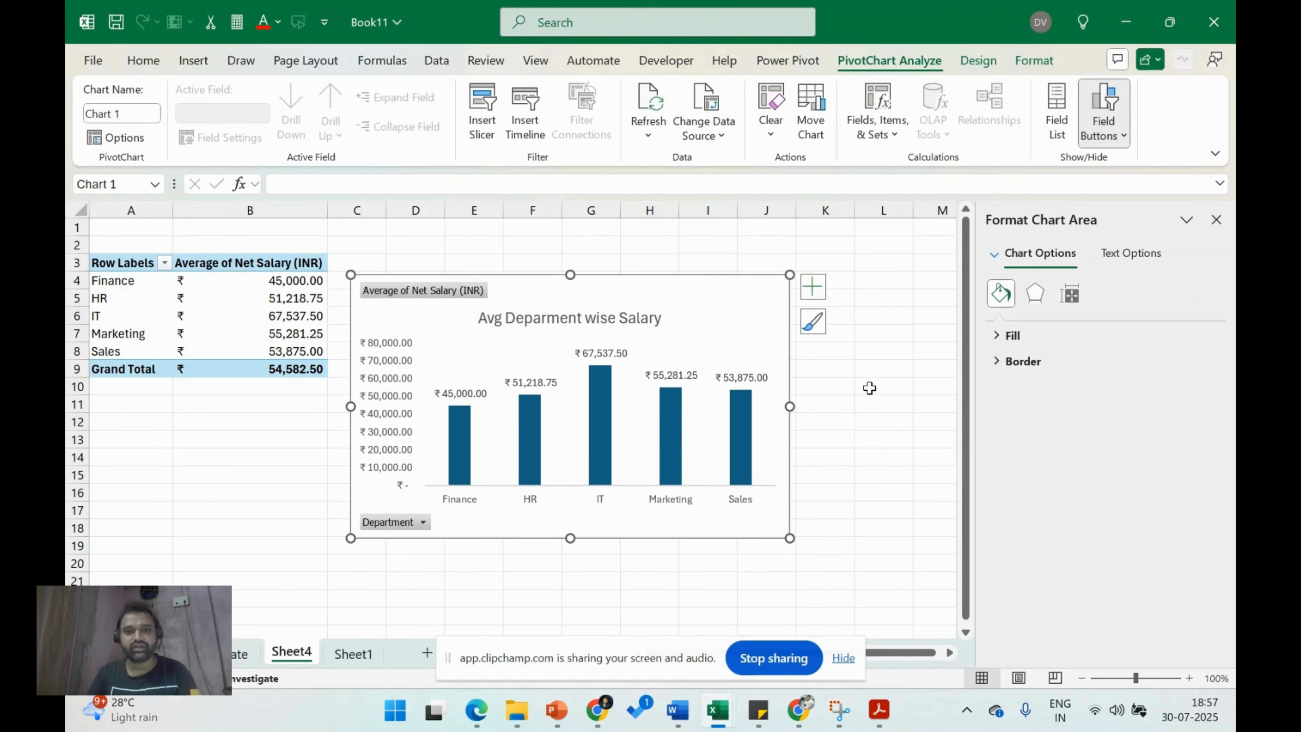